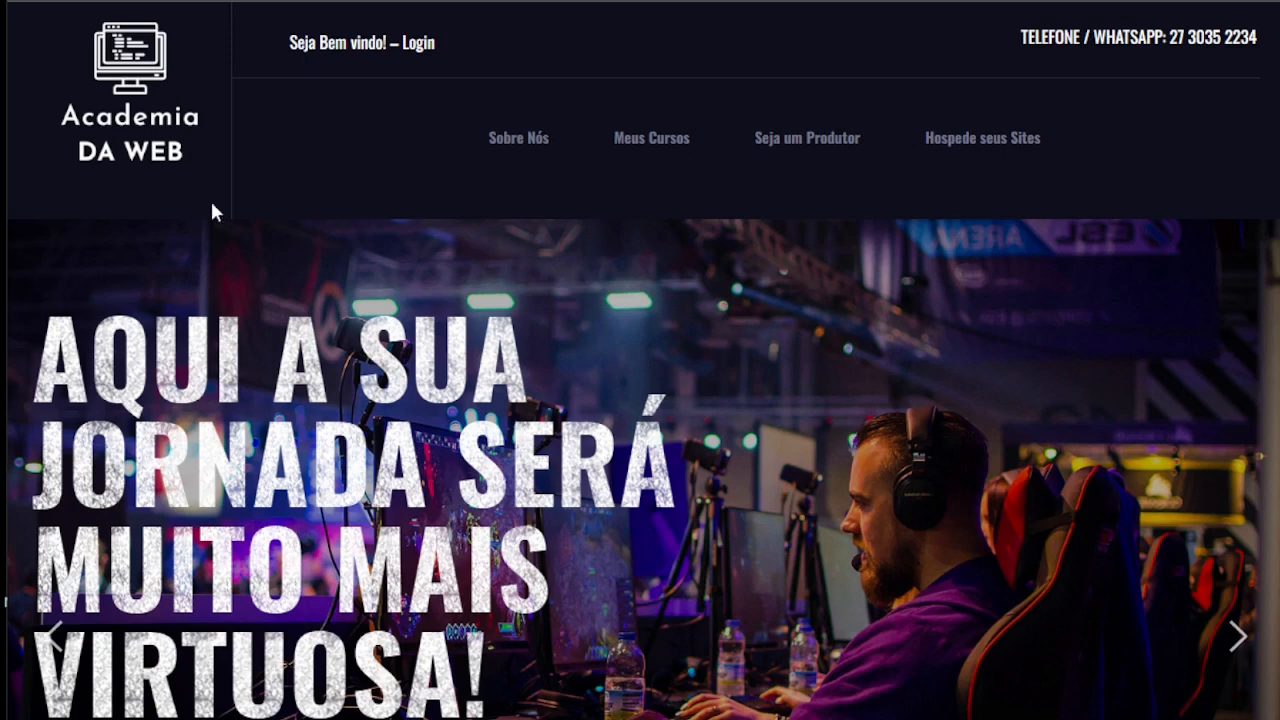
Step: Log in to the Academia da Web site to reach its administration dashboard
left_click(417, 45)
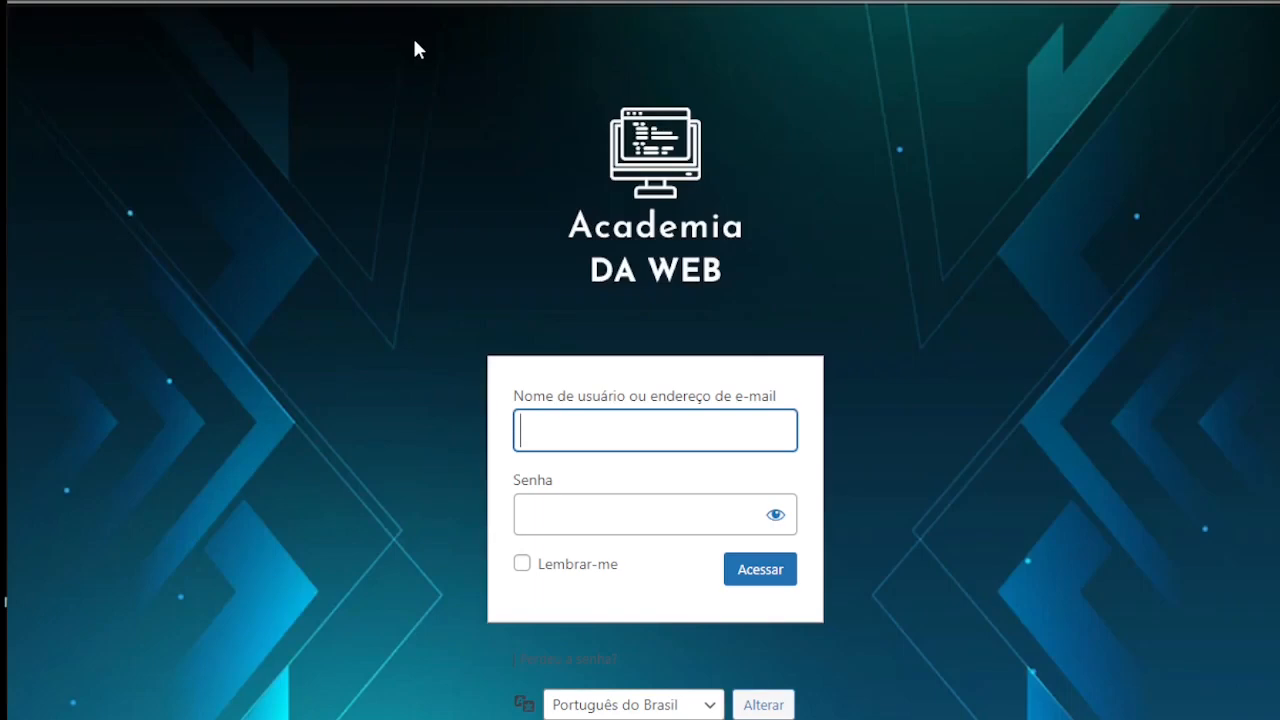
left_click(755, 575)
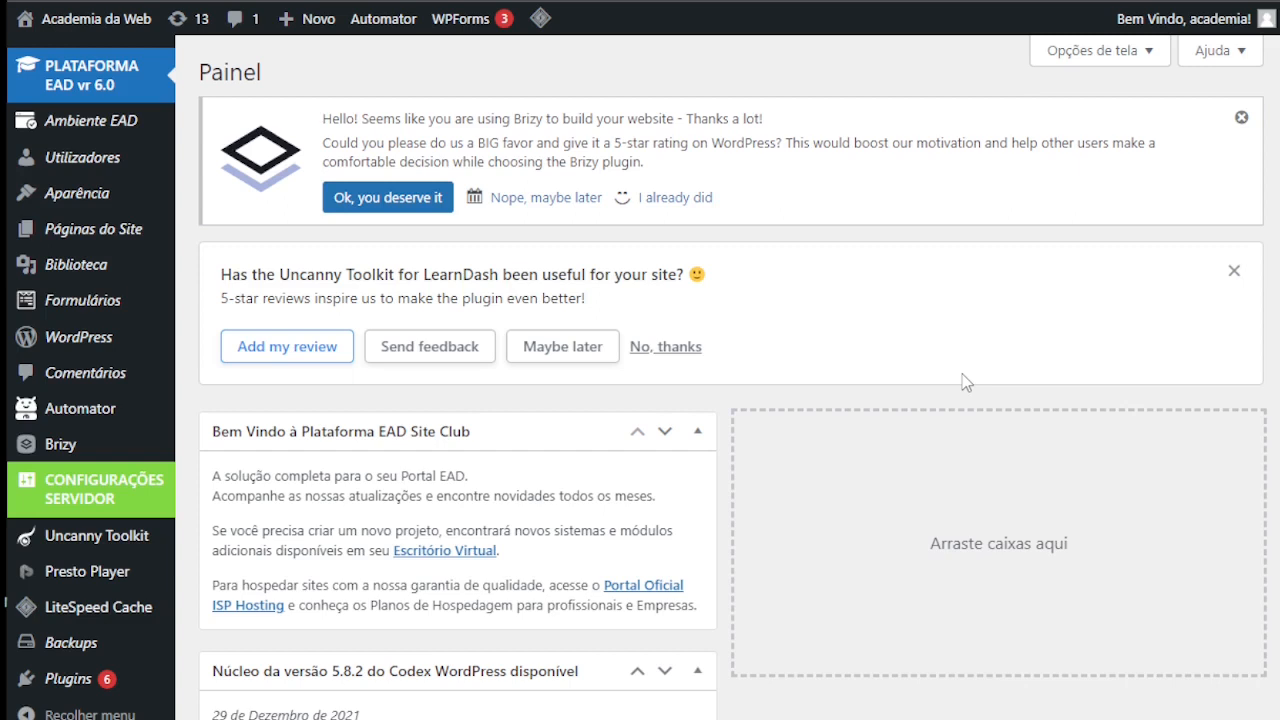
Step: Open the list of Avaliações in the EAD environment and review the existing evaluations
mouse_move(63, 130)
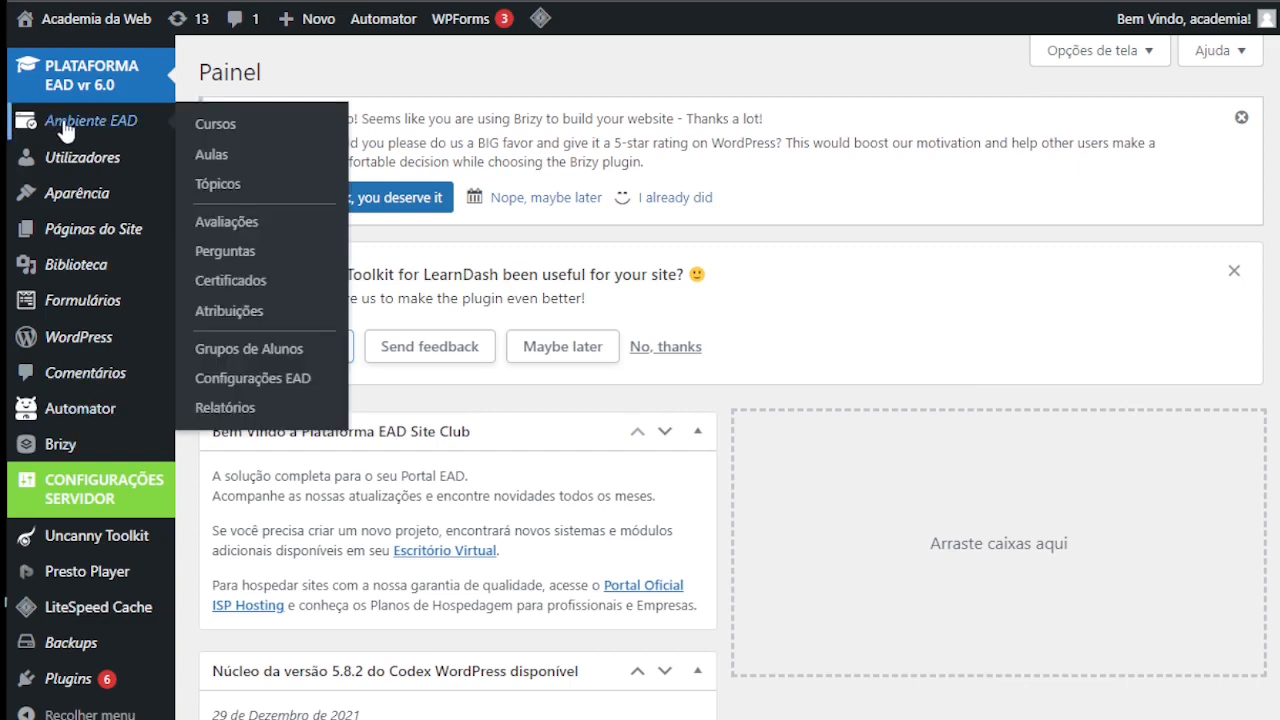
left_click(226, 222)
scroll(440, 557, "down", 3)
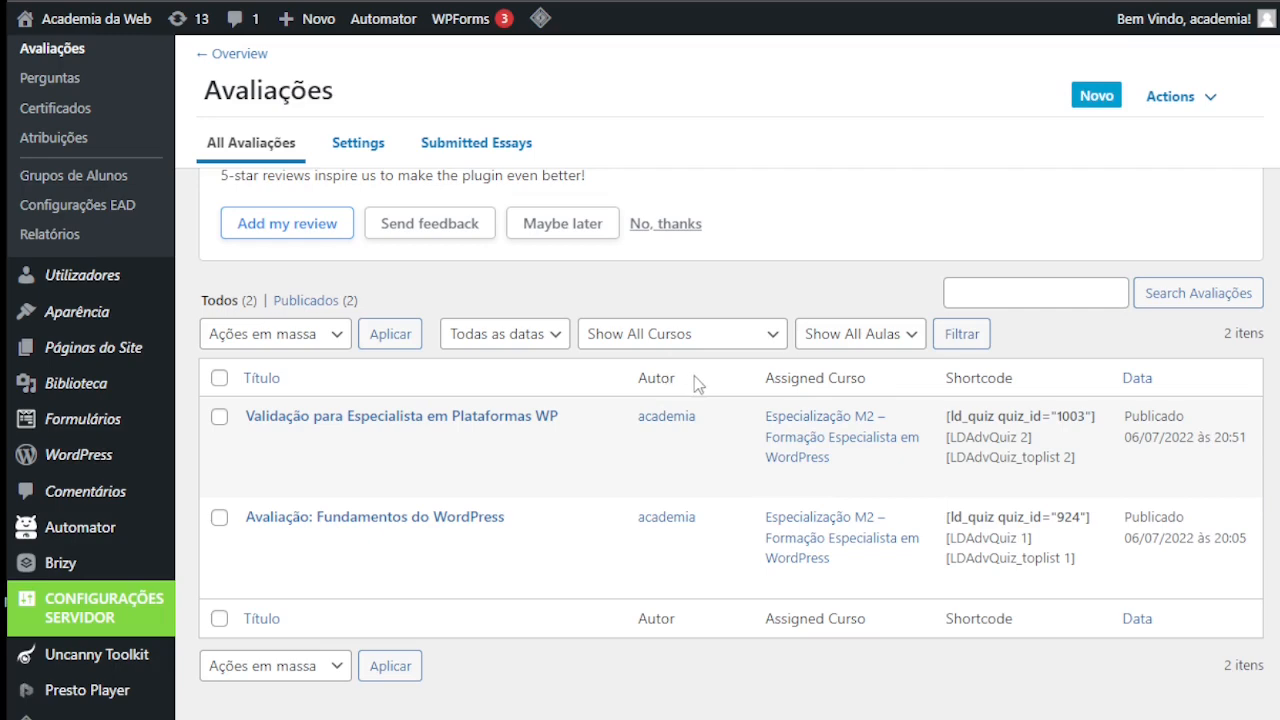
scroll(694, 376, "up", 2)
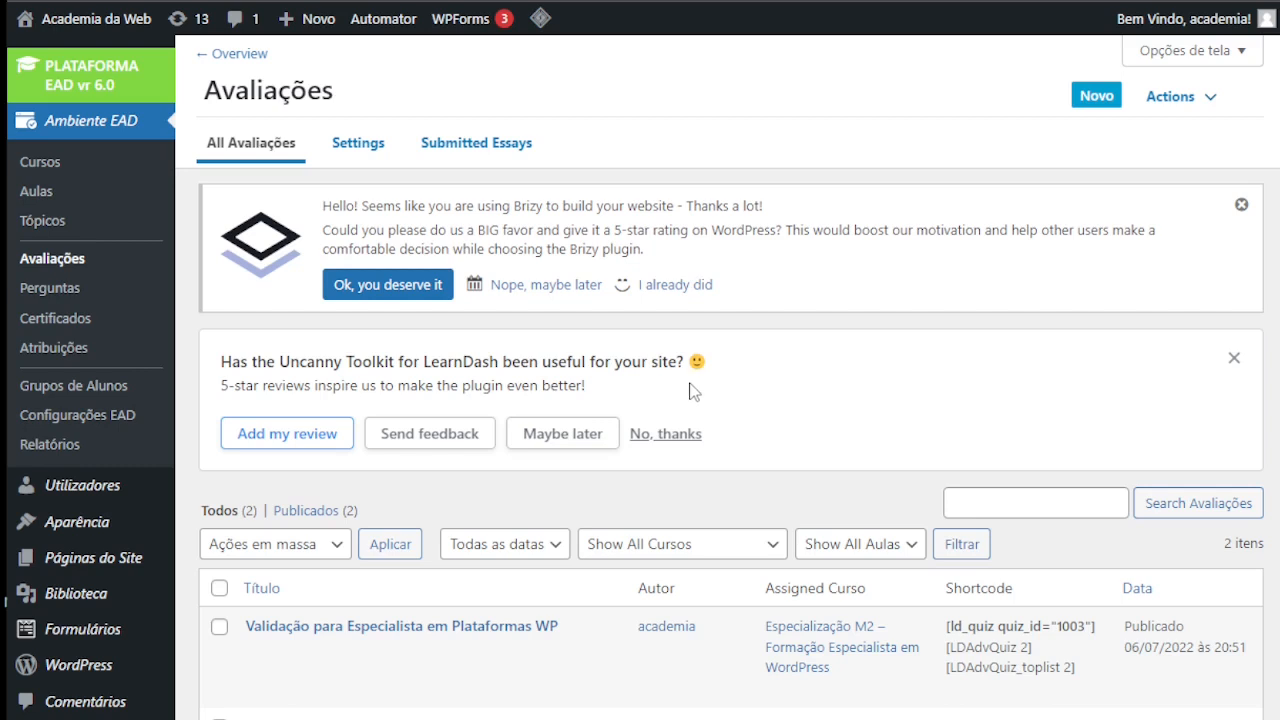
Step: Find the course Mentoria – Iniciando a Jornada in the Cursos list and open it in the course builder
left_click(37, 170)
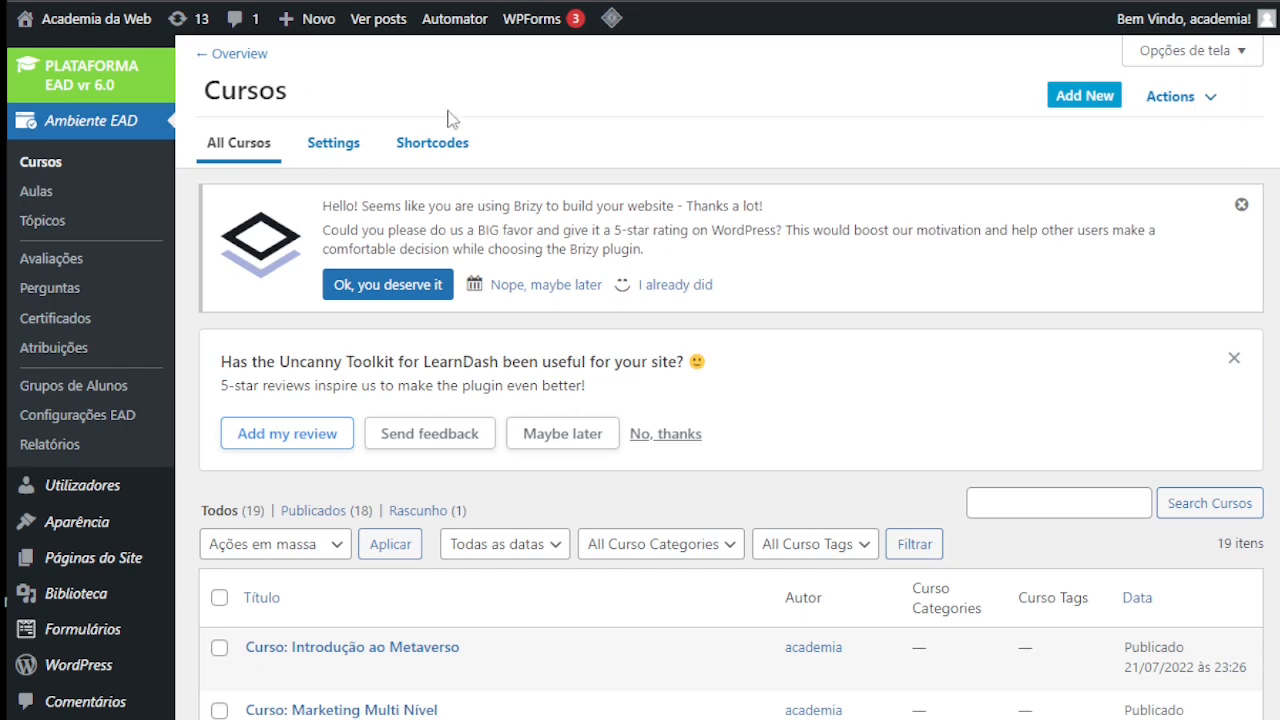
scroll(400, 386, "down", 4)
scroll(390, 484, "down", 4)
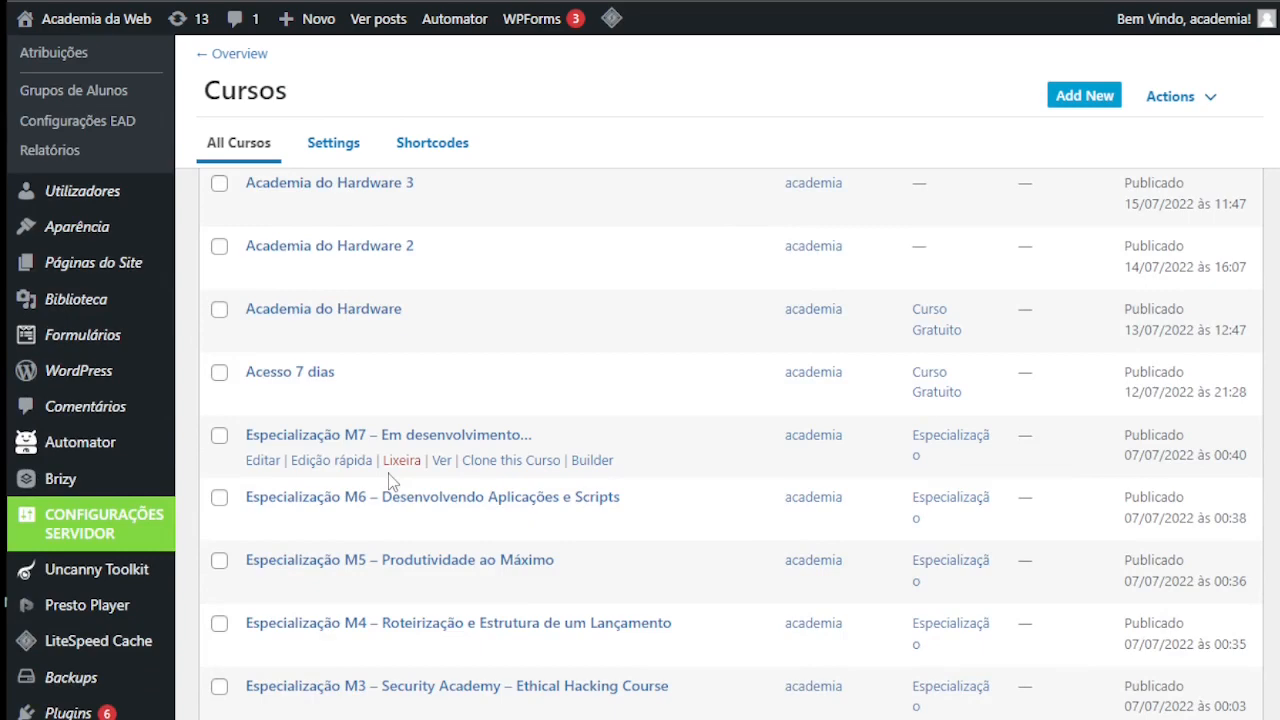
scroll(388, 473, "down", 3)
scroll(392, 425, "up", 2)
scroll(358, 435, "down", 5)
scroll(358, 435, "down", 1)
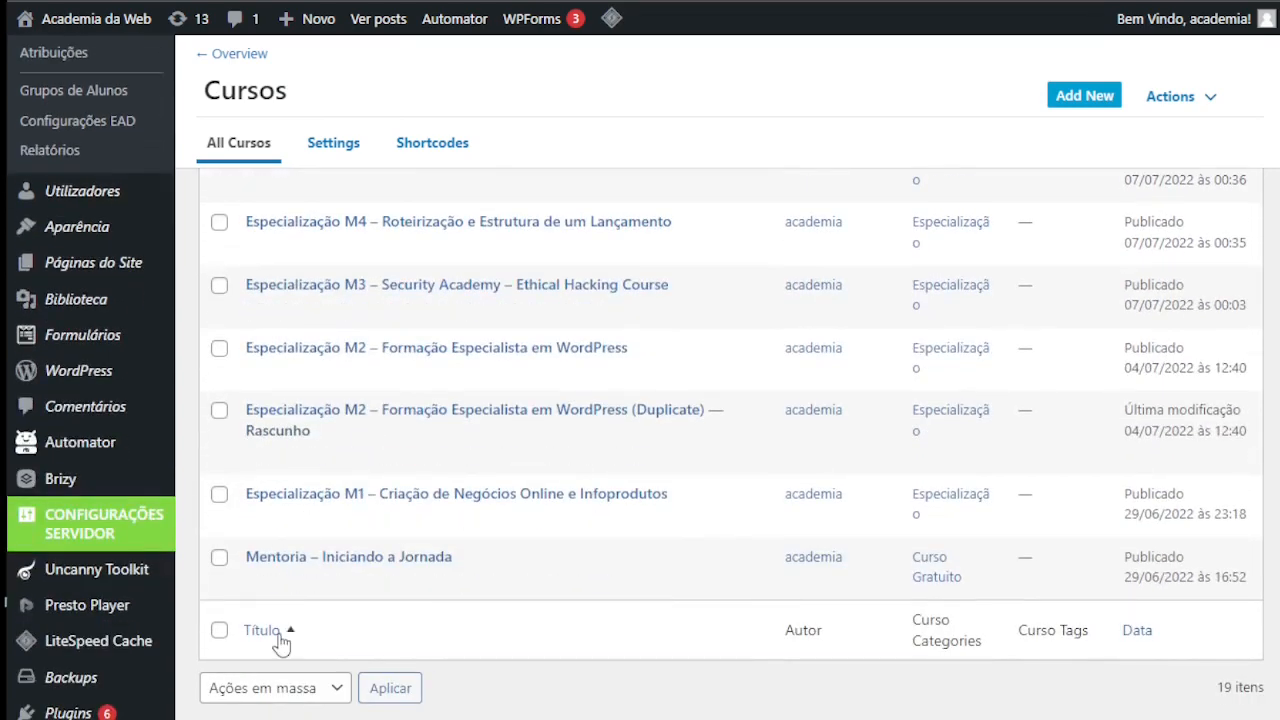
mouse_move(277, 586)
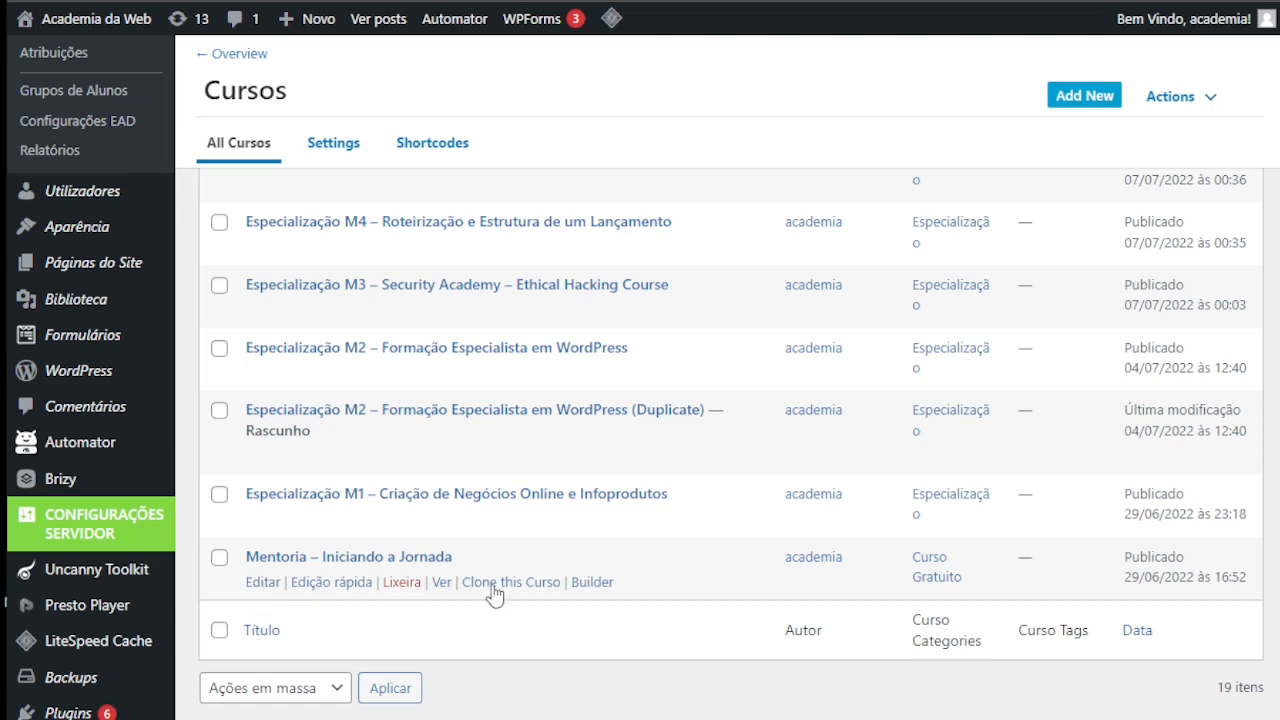
left_click(593, 583)
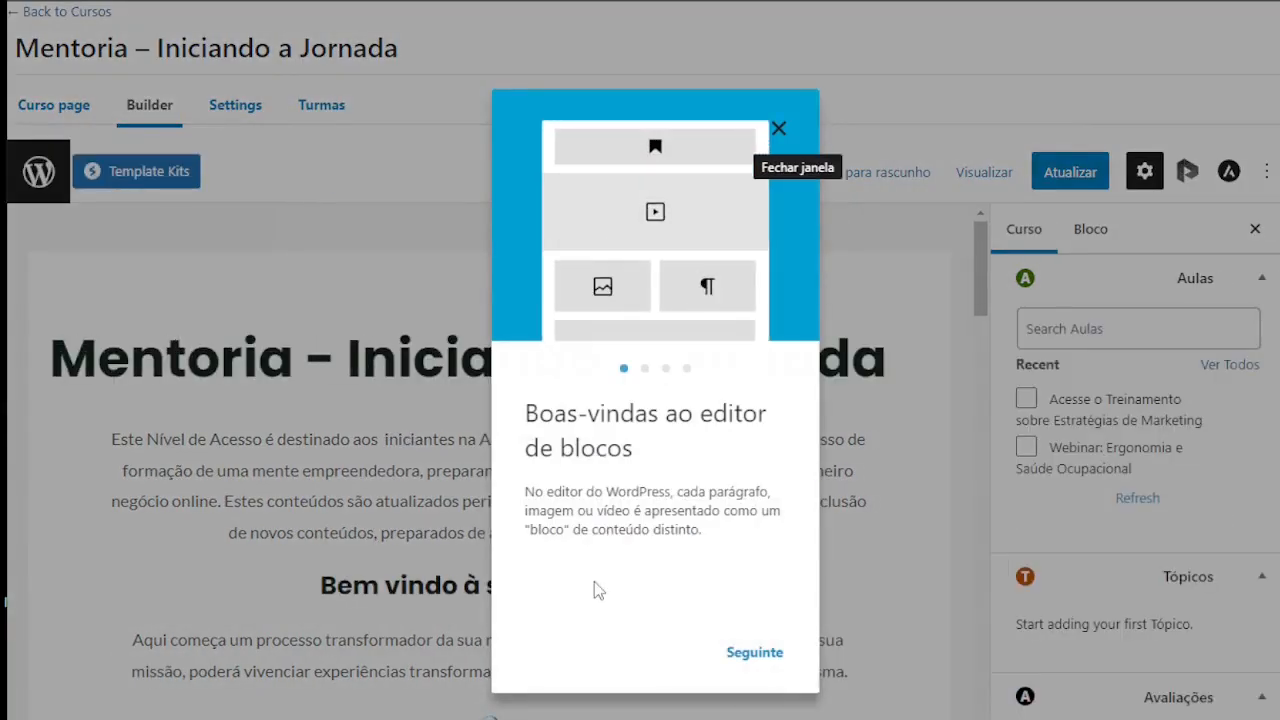
Step: Dismiss the block editor welcome window and display the lesson structure of the course in the Builder
left_click(779, 128)
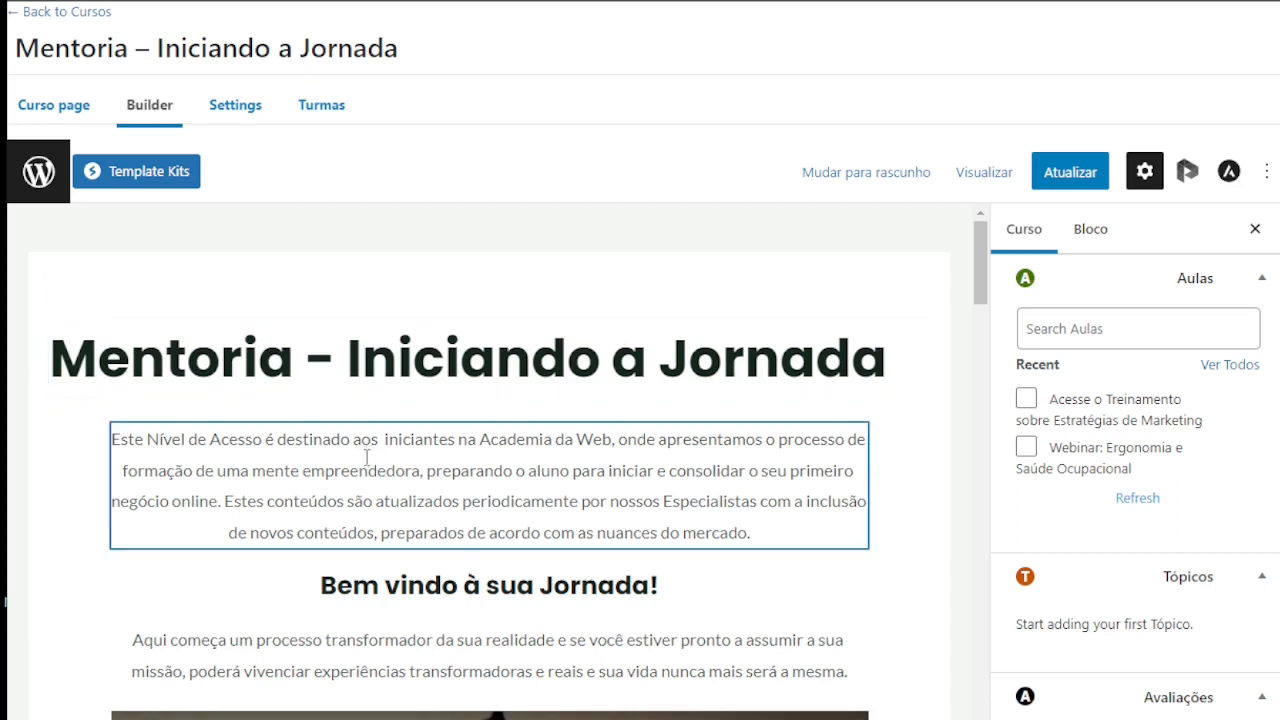
scroll(366, 457, "down", 2)
scroll(366, 457, "up", 2)
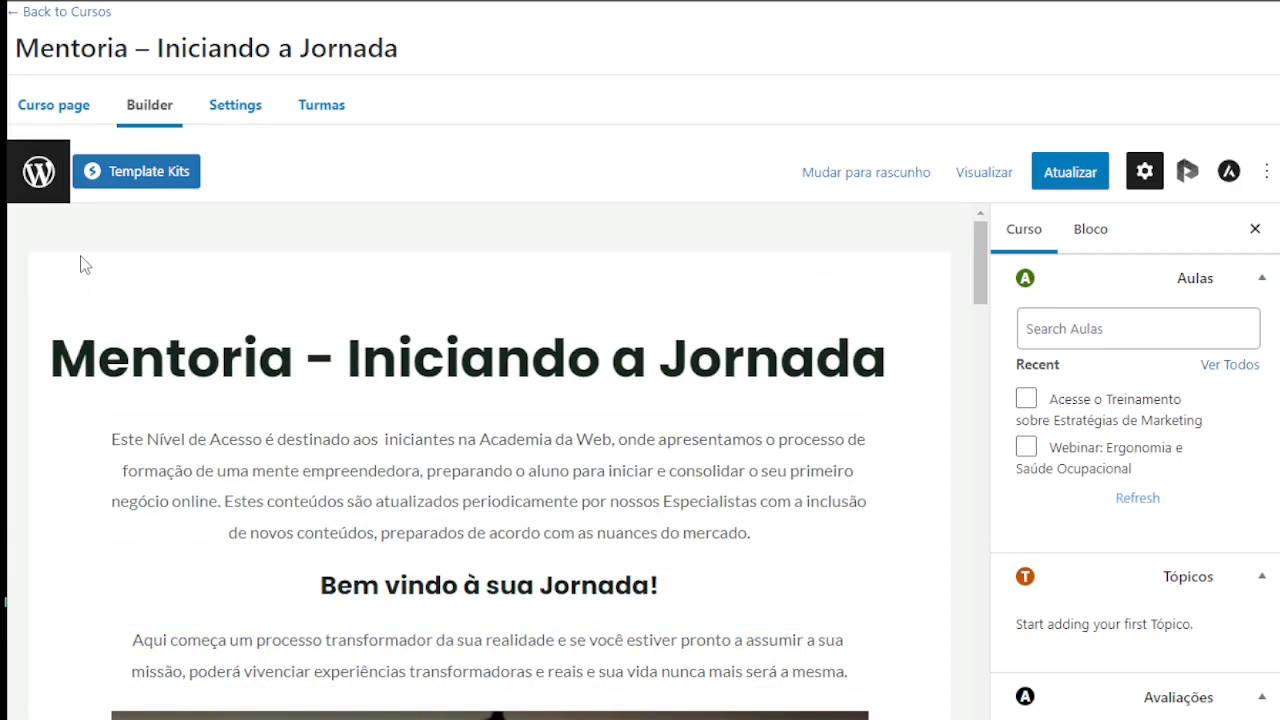
left_click(145, 116)
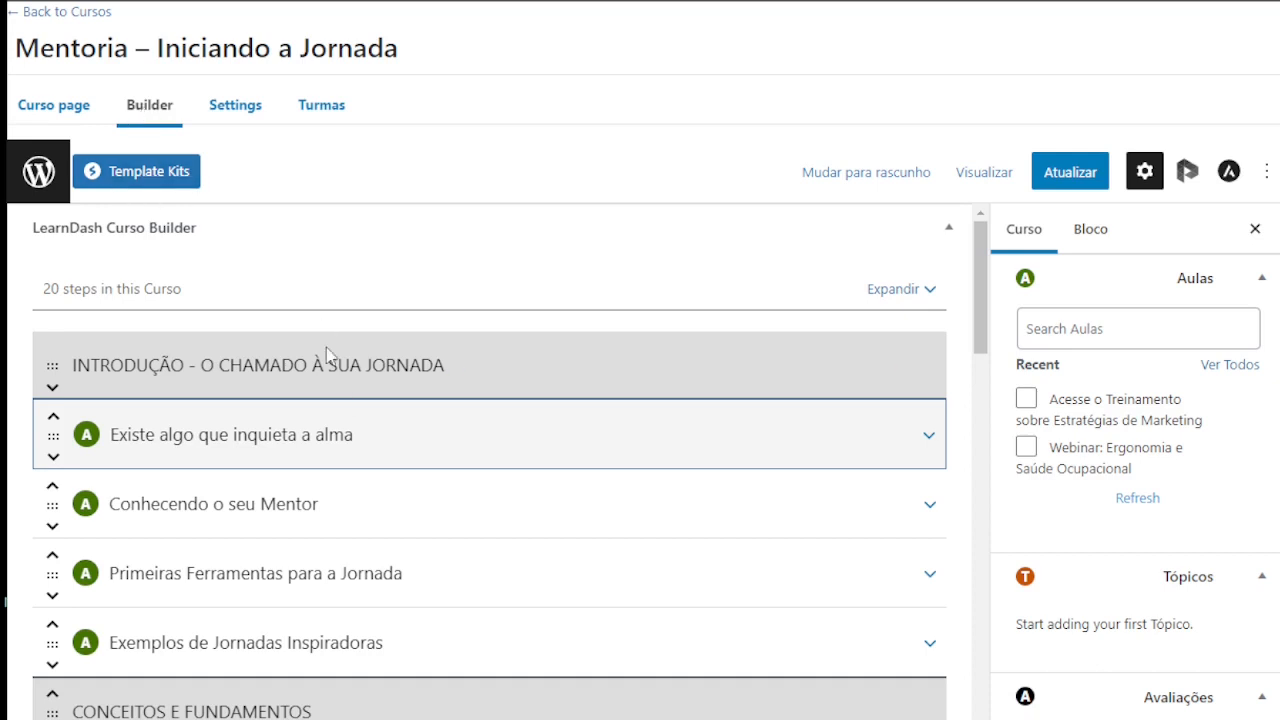
Step: Examine the section headings and lessons that make up the course
scroll(328, 356, "down", 3)
scroll(328, 356, "down", 4)
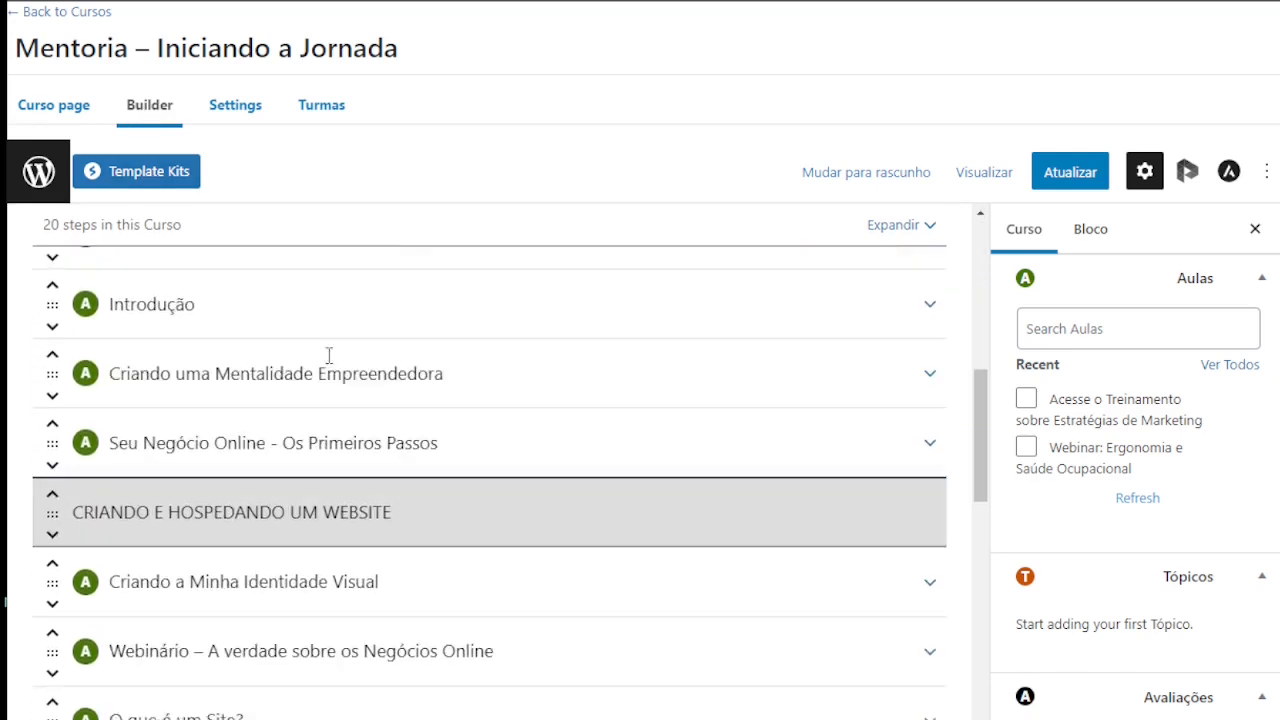
scroll(333, 385, "down", 6)
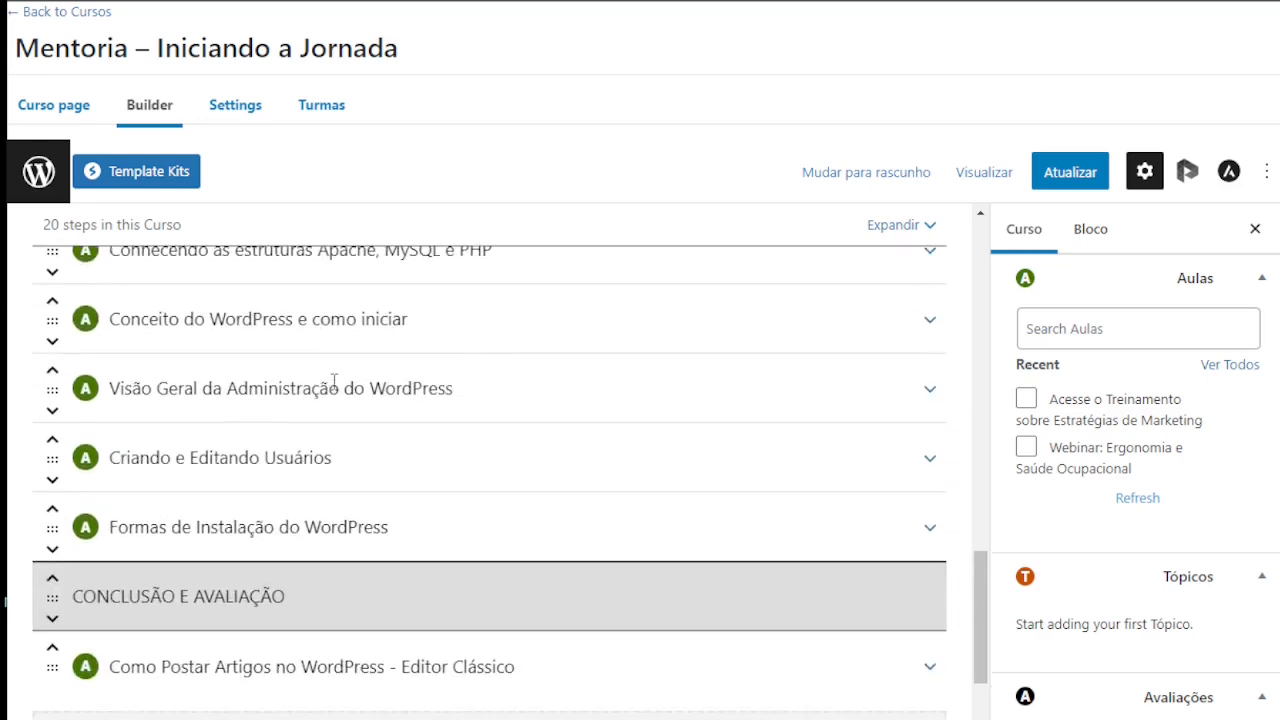
scroll(333, 385, "down", 2)
scroll(333, 385, "up", 7)
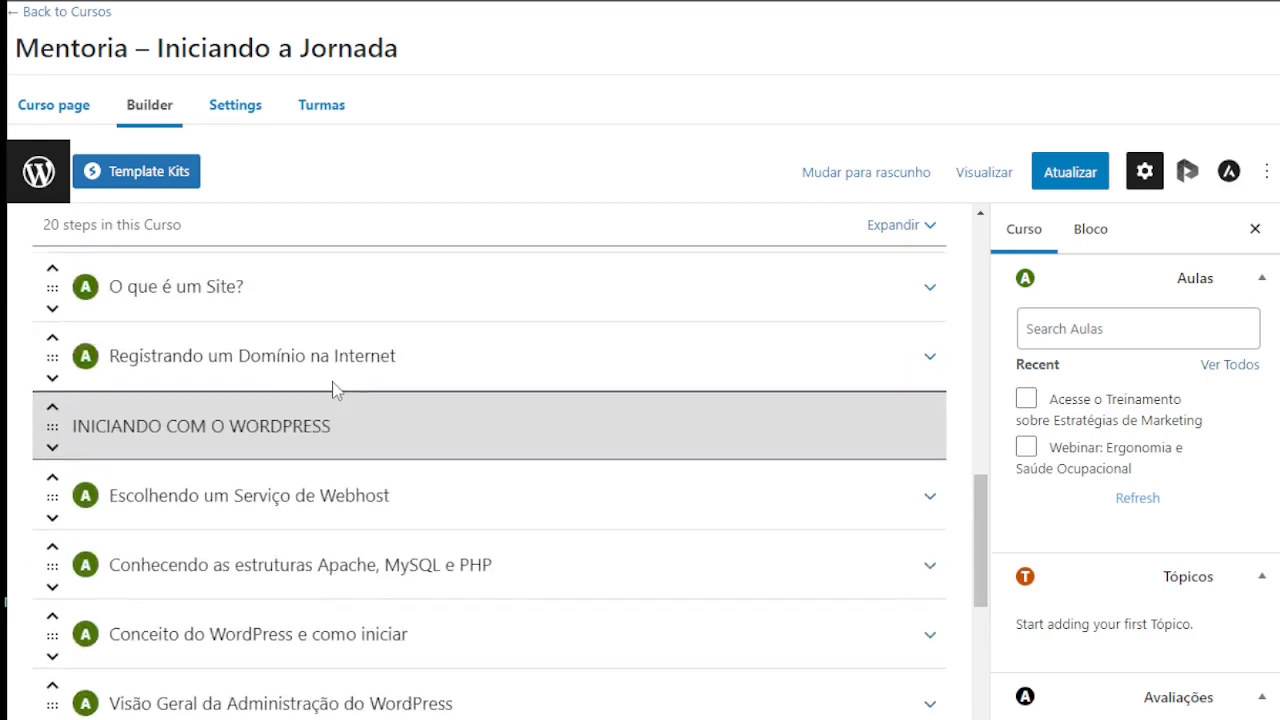
scroll(333, 390, "up", 8)
scroll(333, 390, "down", 8)
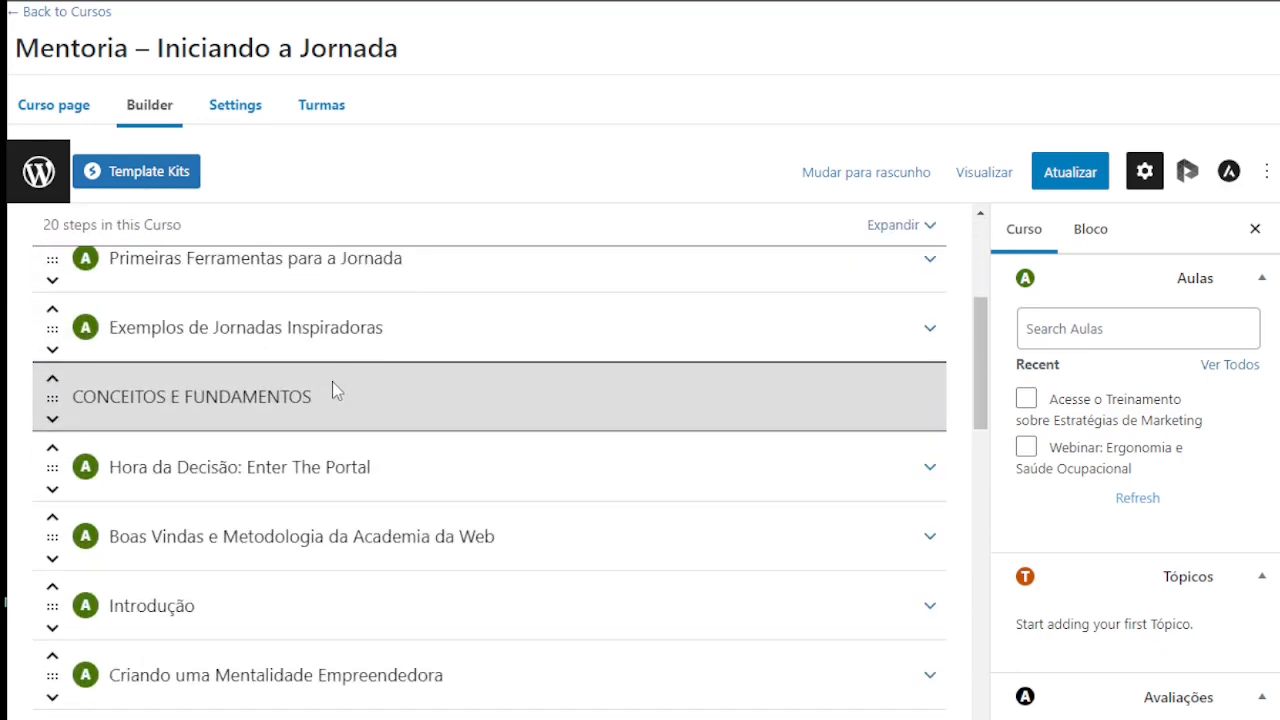
Step: Add a new evaluation titled "Avaliação Final" to the Final Avaliações area at the end of the course
scroll(333, 390, "down", 4)
scroll(335, 390, "down", 3)
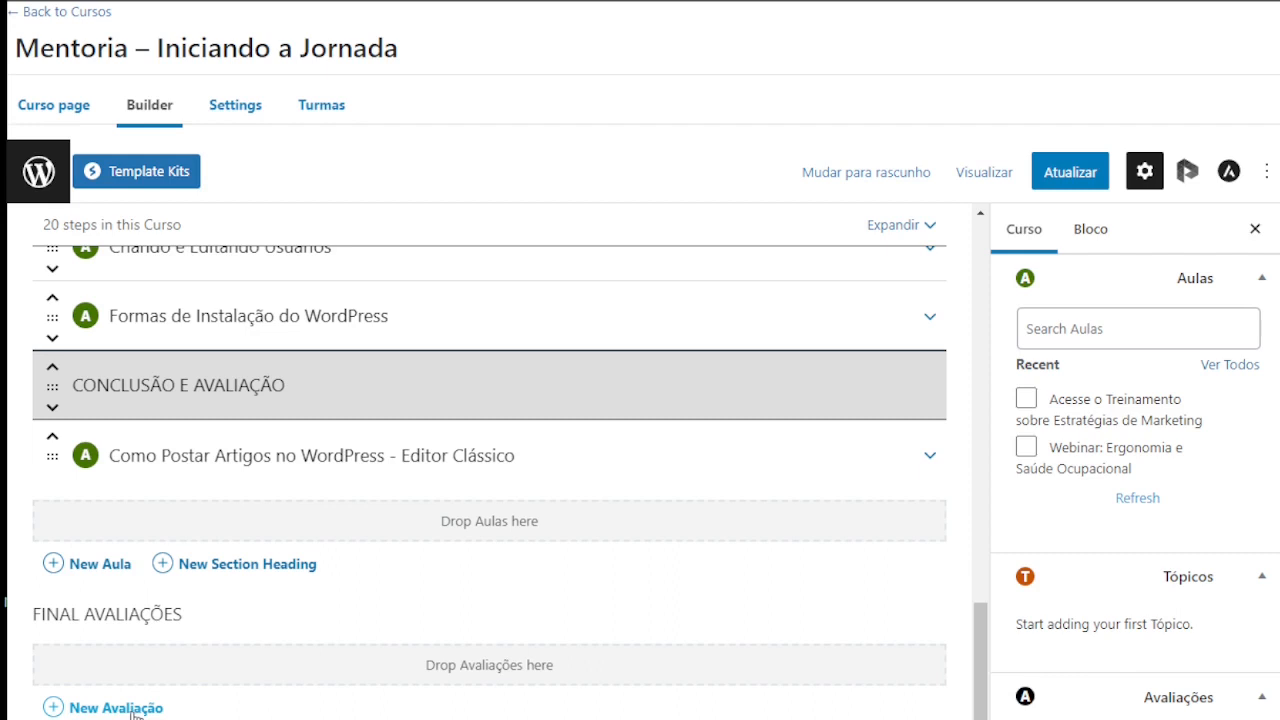
left_click(135, 711)
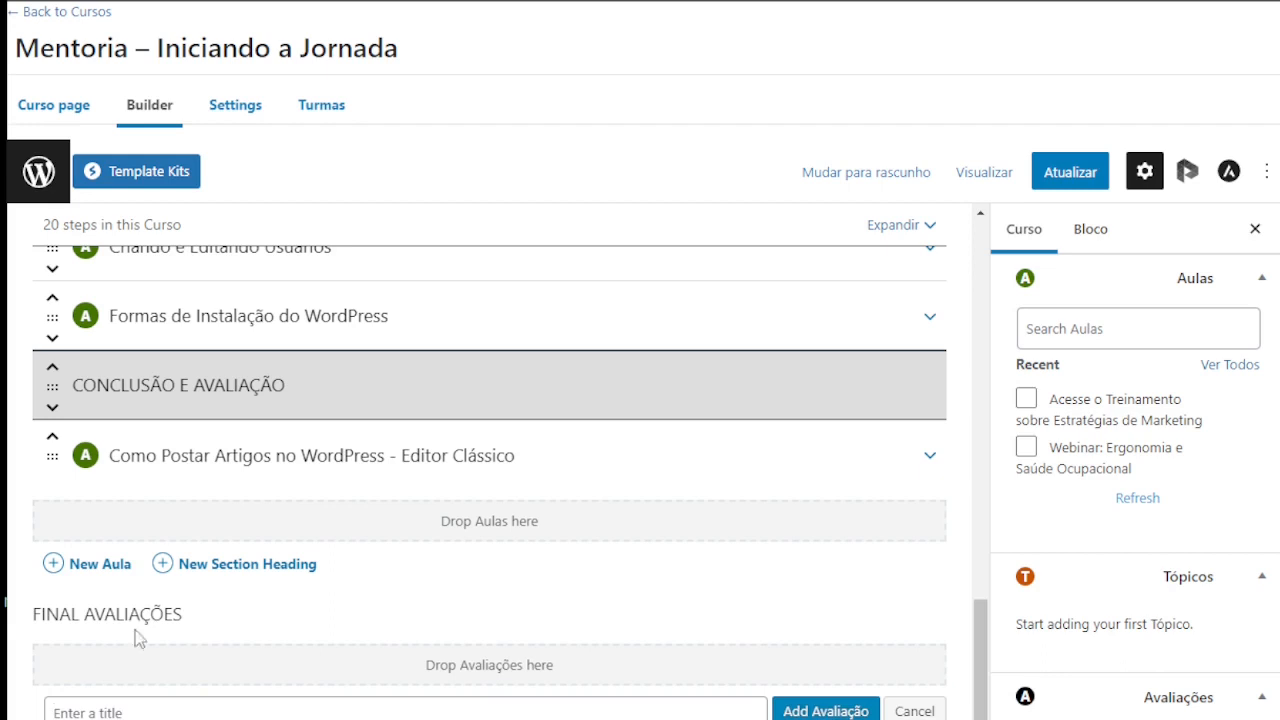
scroll(141, 613, "down", 1)
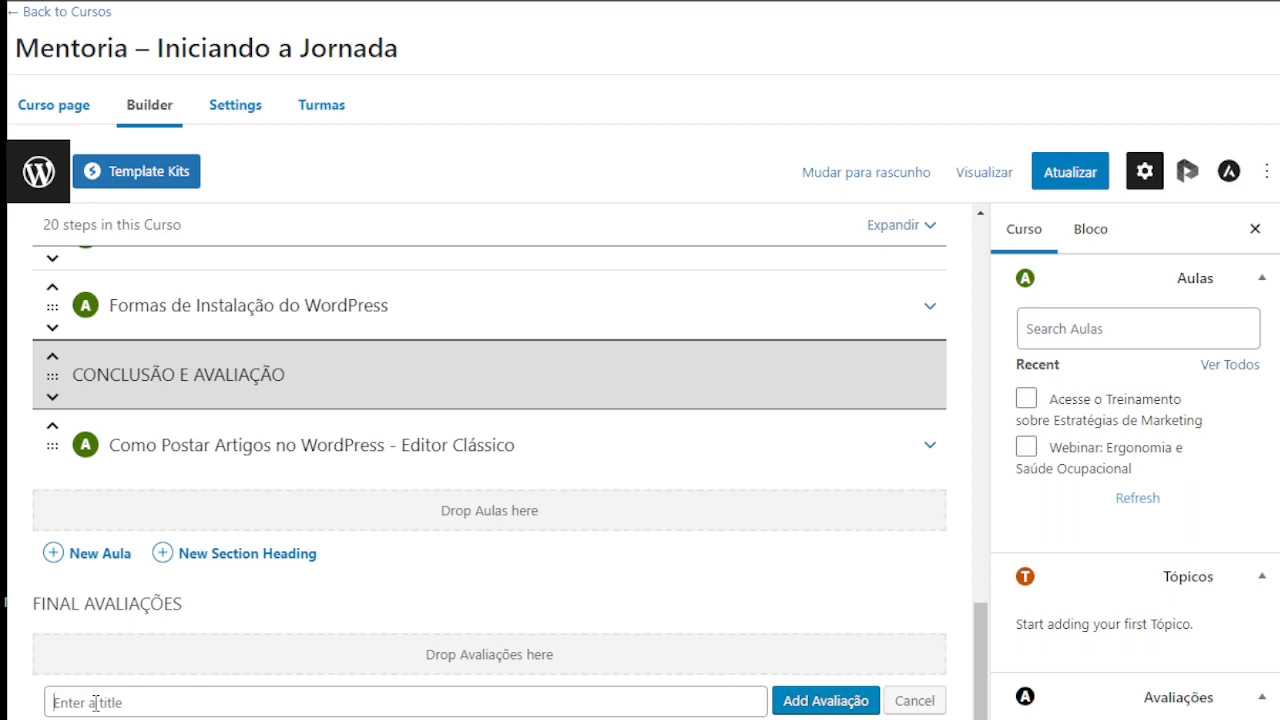
type("Avaliação Final")
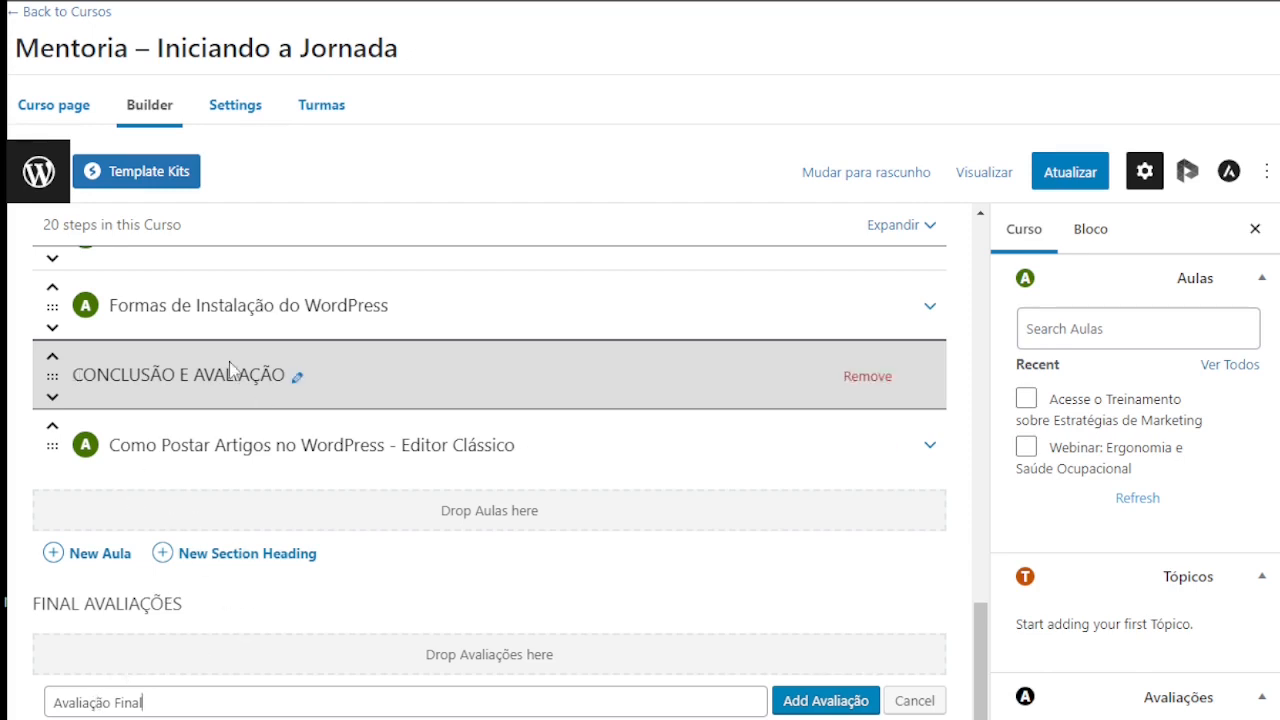
left_click(808, 702)
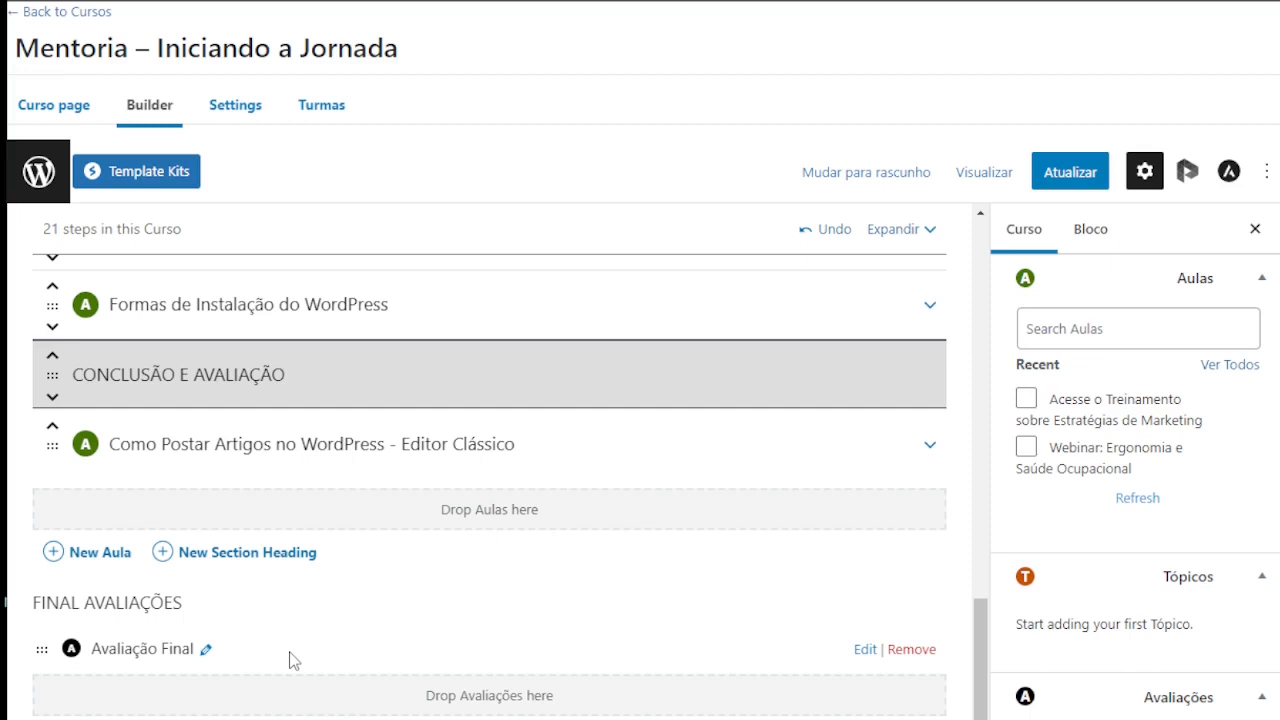
Step: Expand the lesson "Seu Negócio Online - Os Primeiros Passos" and examine where topics and evaluations can be added inside a lesson
scroll(286, 586, "up", 10)
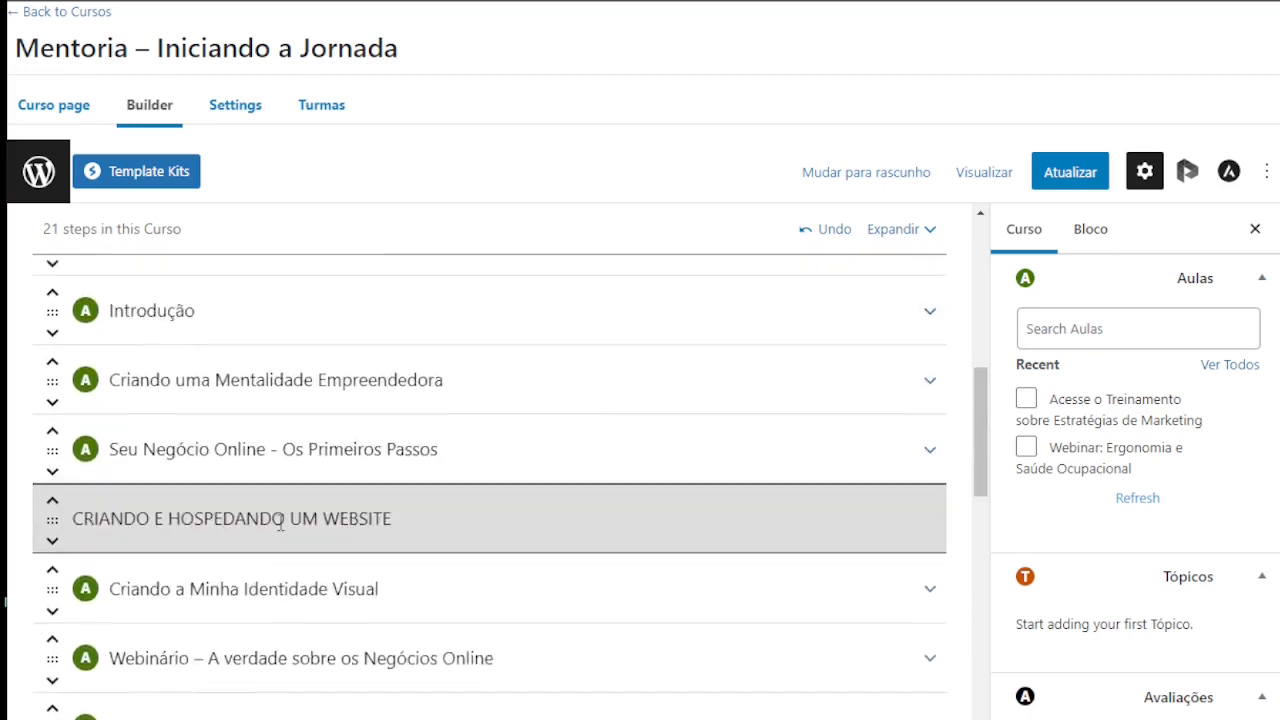
scroll(180, 487, "up", 3)
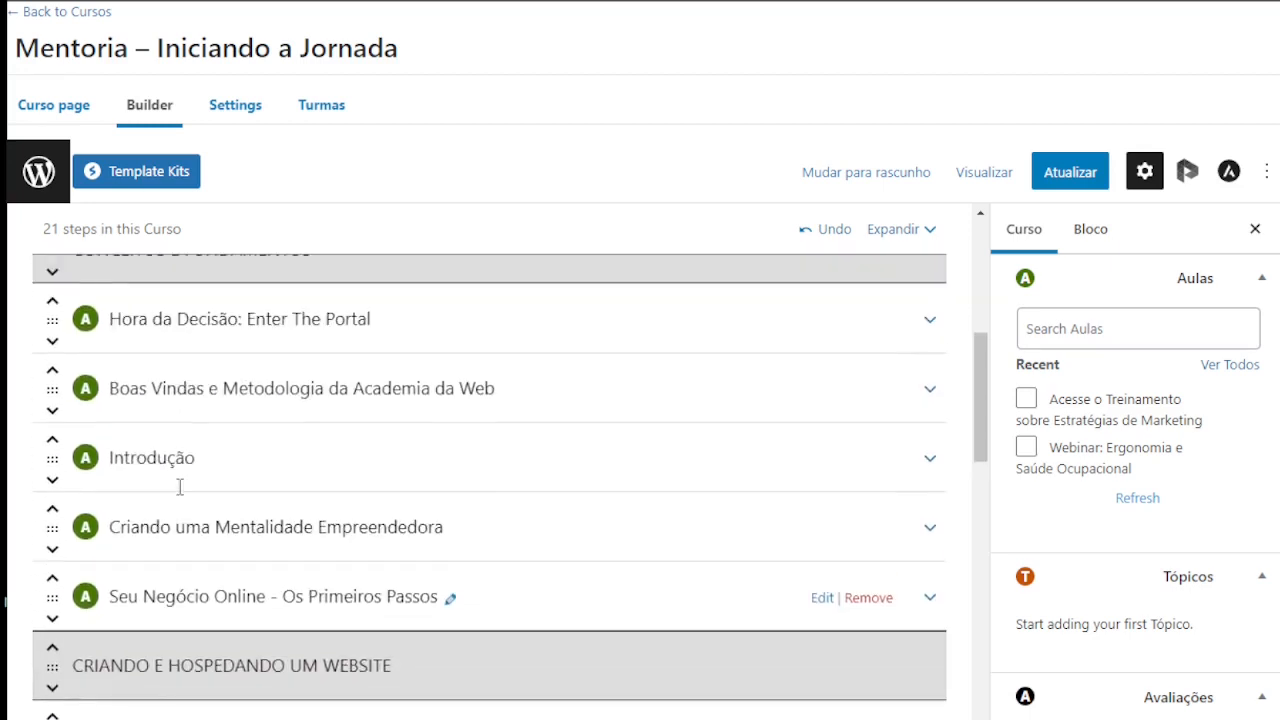
scroll(307, 469, "down", 5)
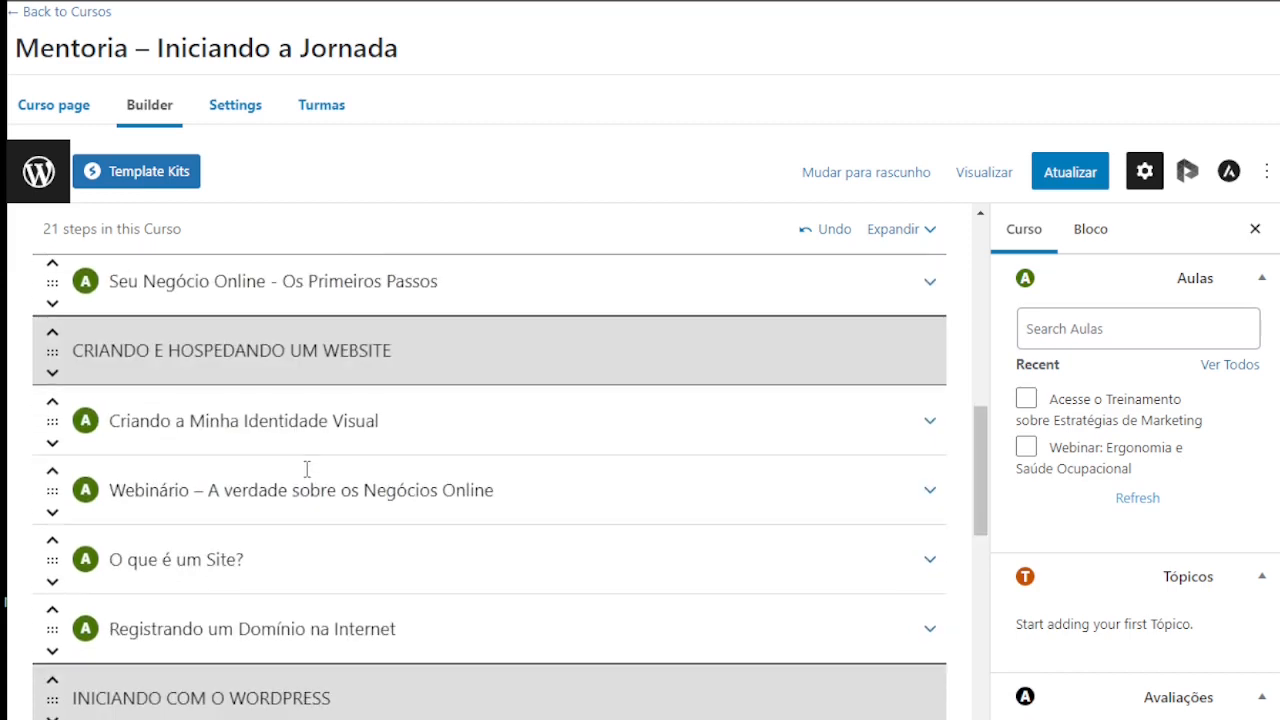
scroll(305, 469, "up", 3)
scroll(307, 477, "up", 2)
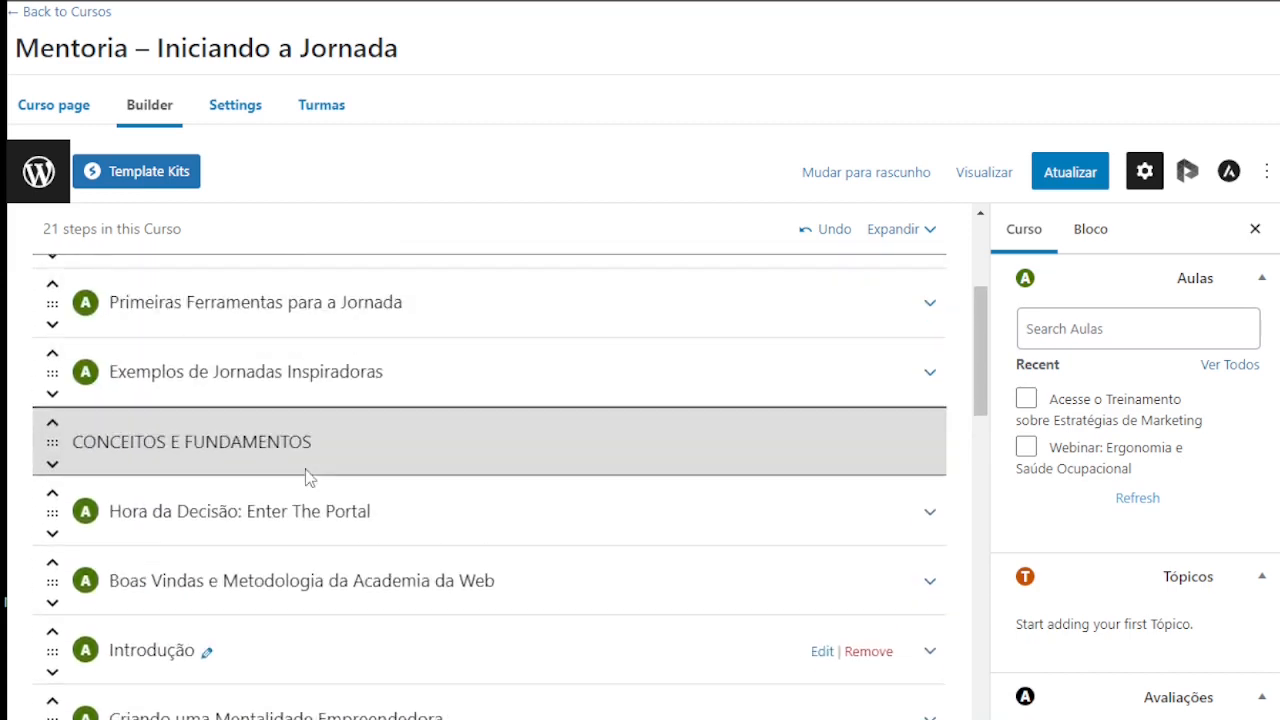
scroll(309, 477, "down", 2)
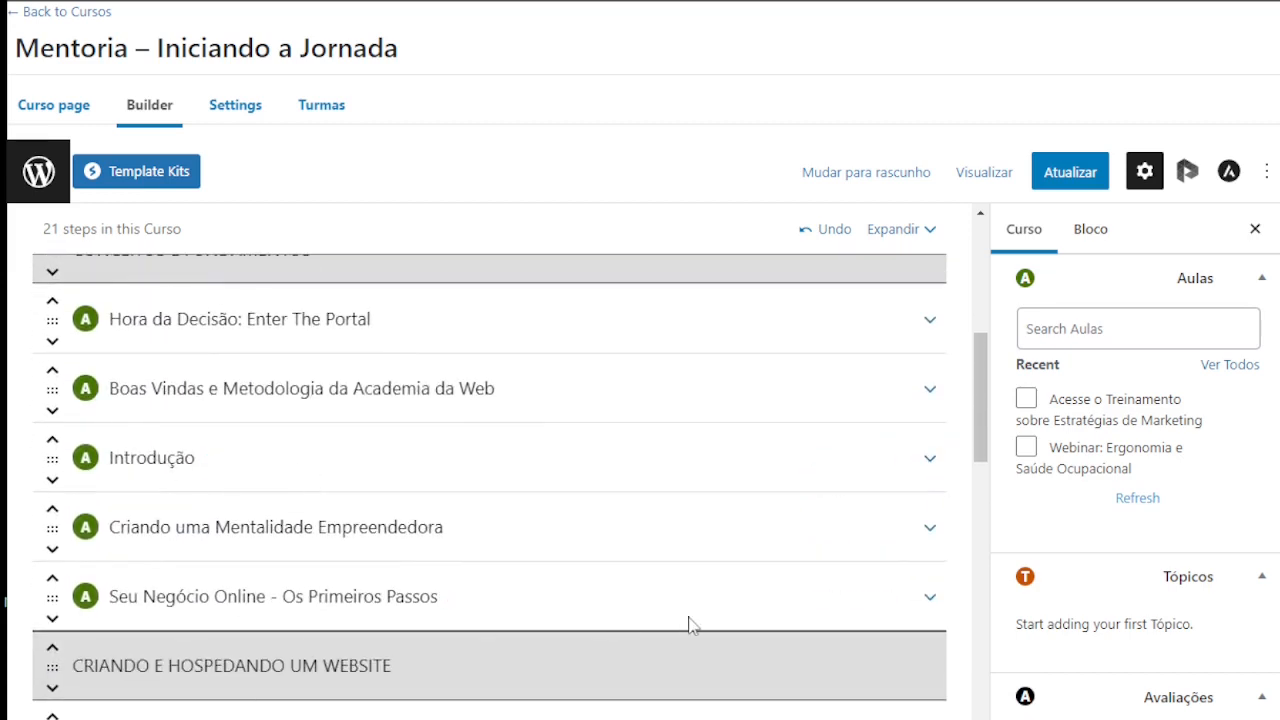
left_click(933, 601)
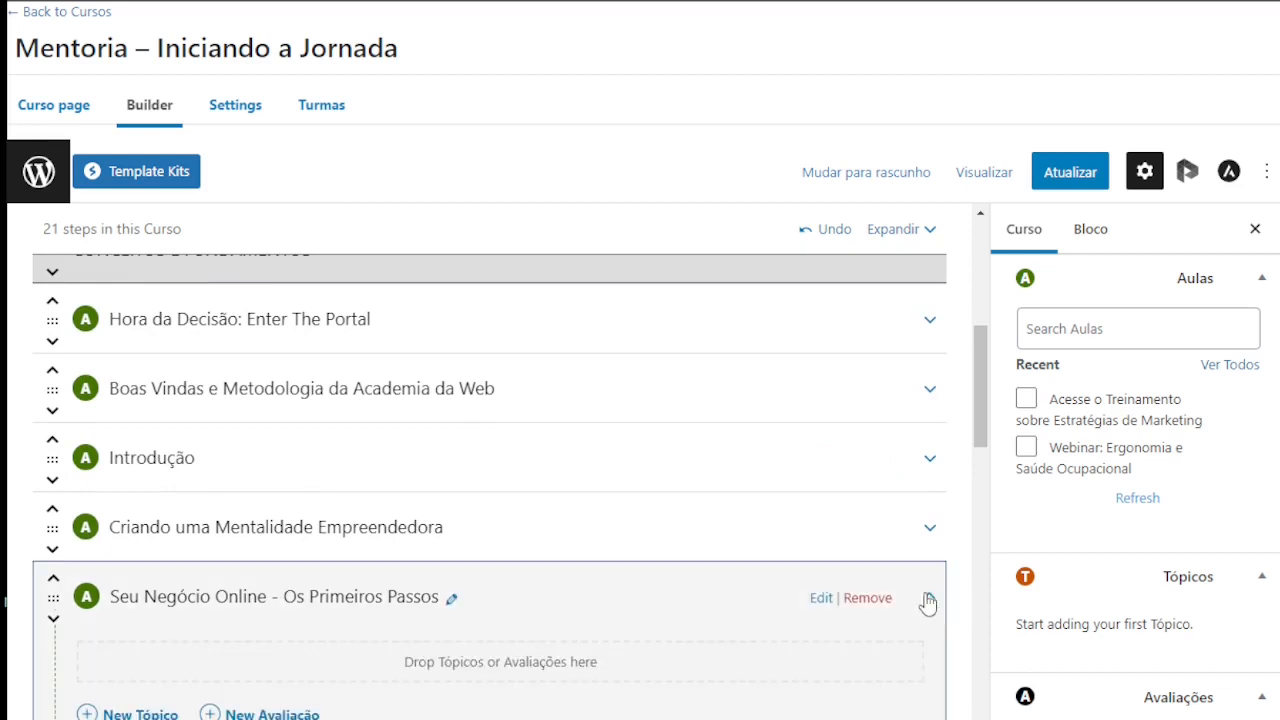
scroll(286, 600, "down", 3)
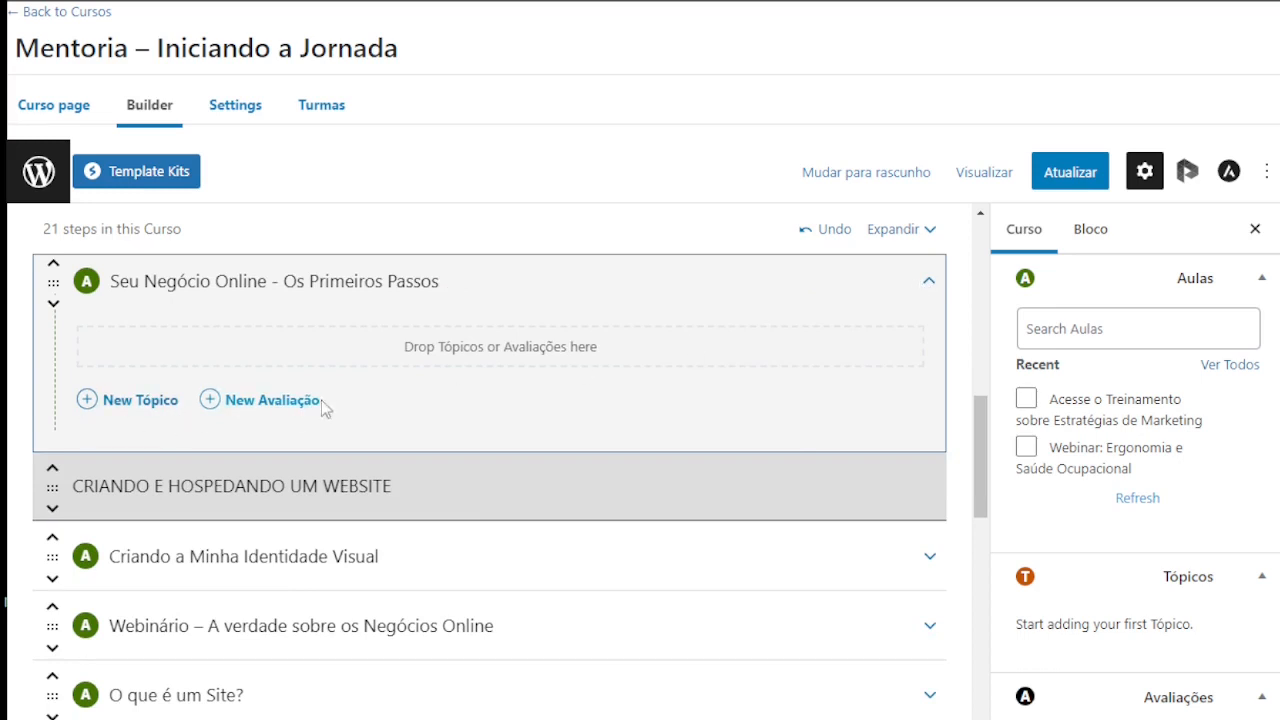
scroll(282, 414, "up", 3)
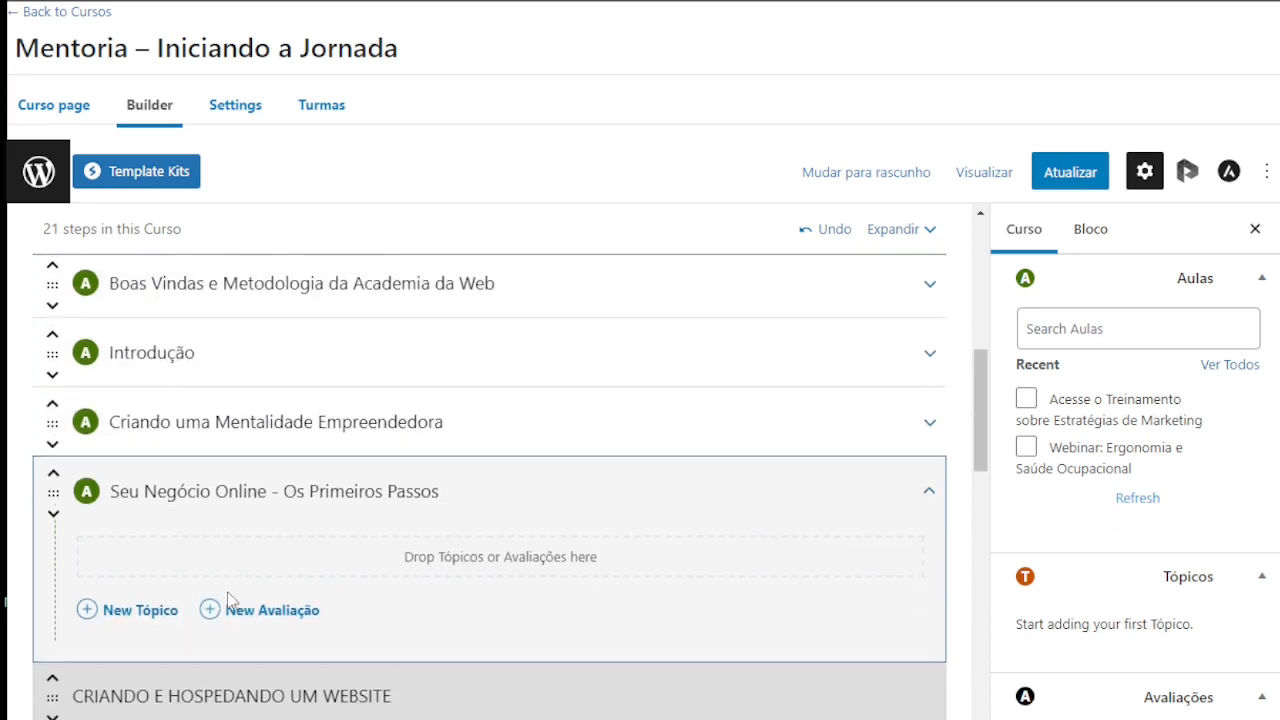
scroll(214, 366, "up", 1)
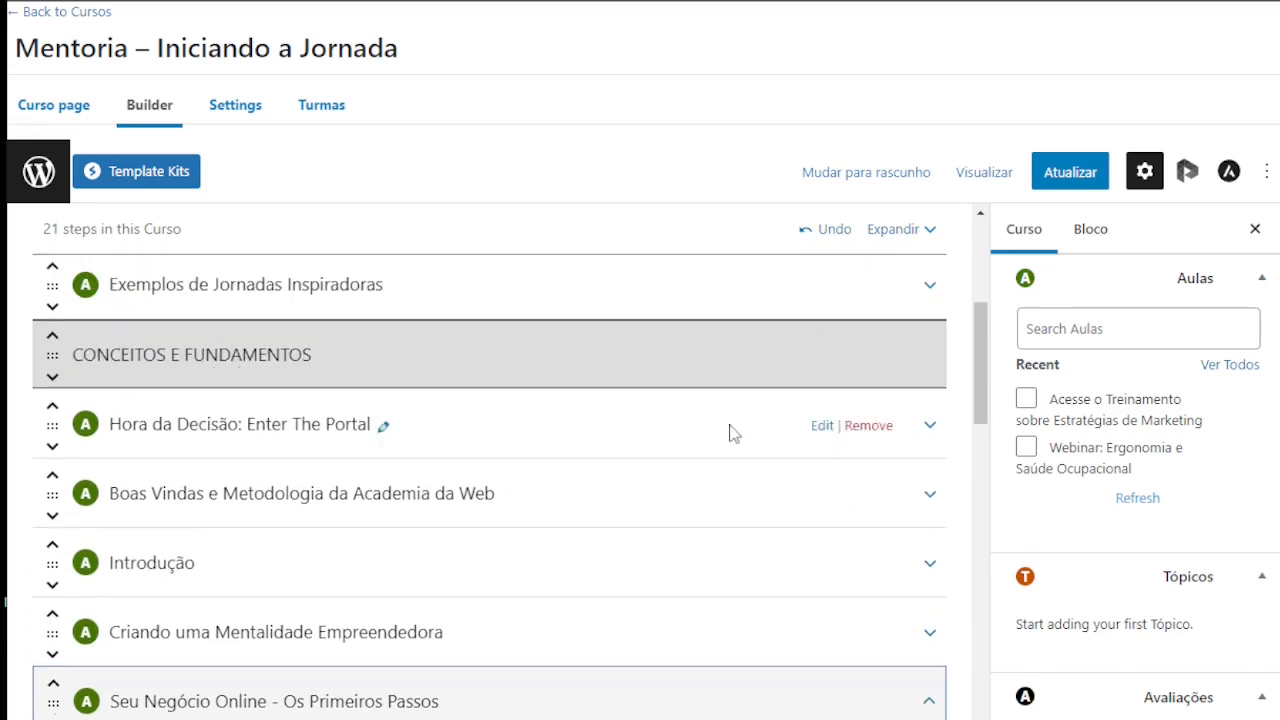
Step: Try to open Avaliação Final for editing, cancel leaving the page, and update the course to save its changes
scroll(731, 434, "down", 8)
scroll(411, 500, "down", 3)
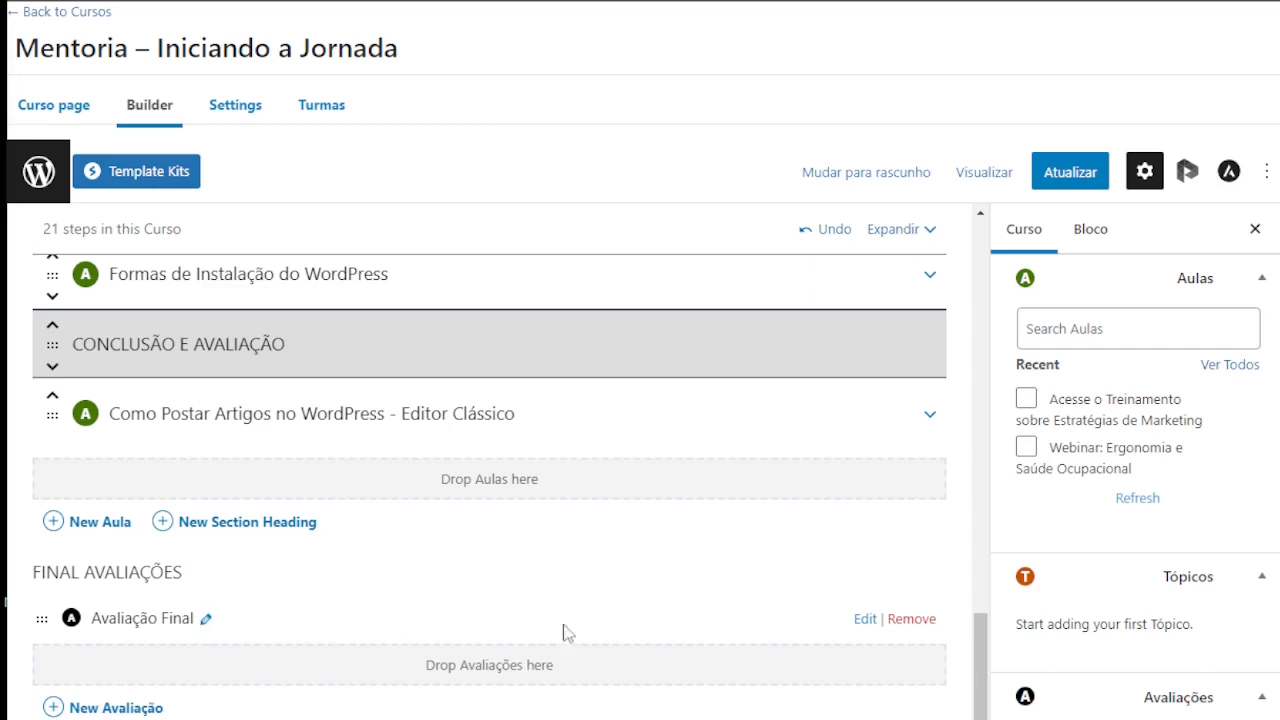
left_click(865, 621)
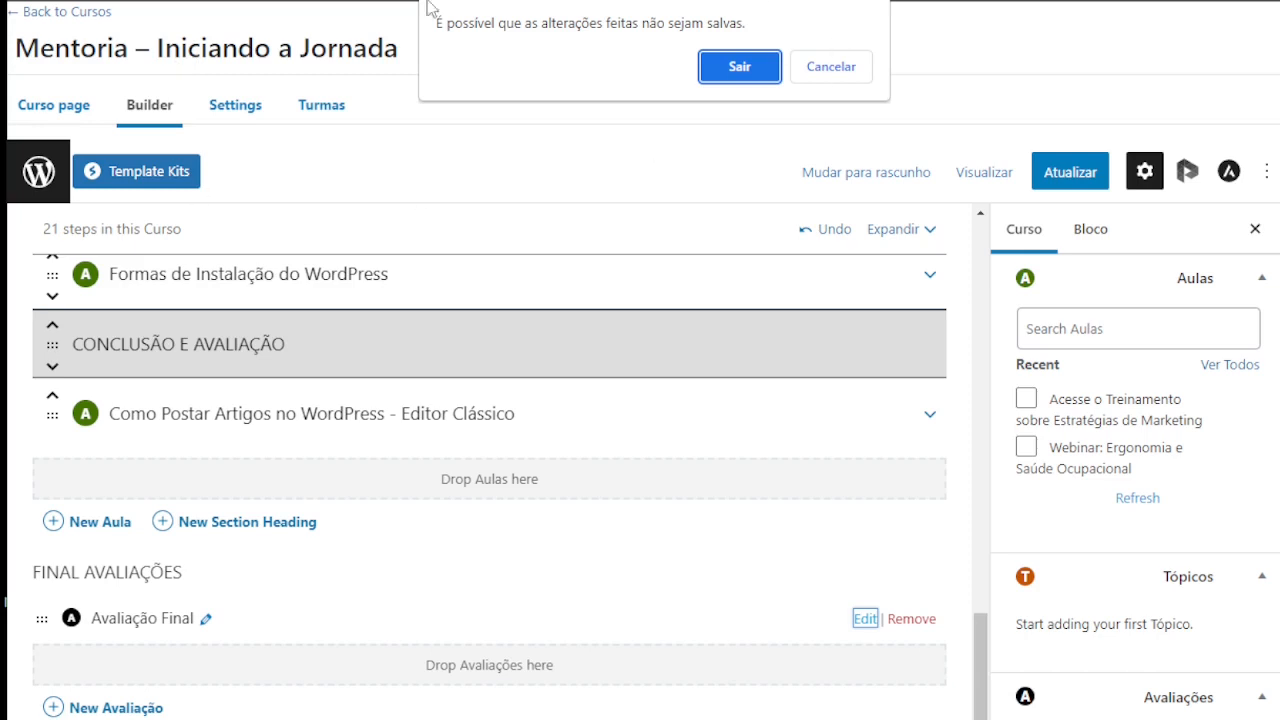
left_click(827, 70)
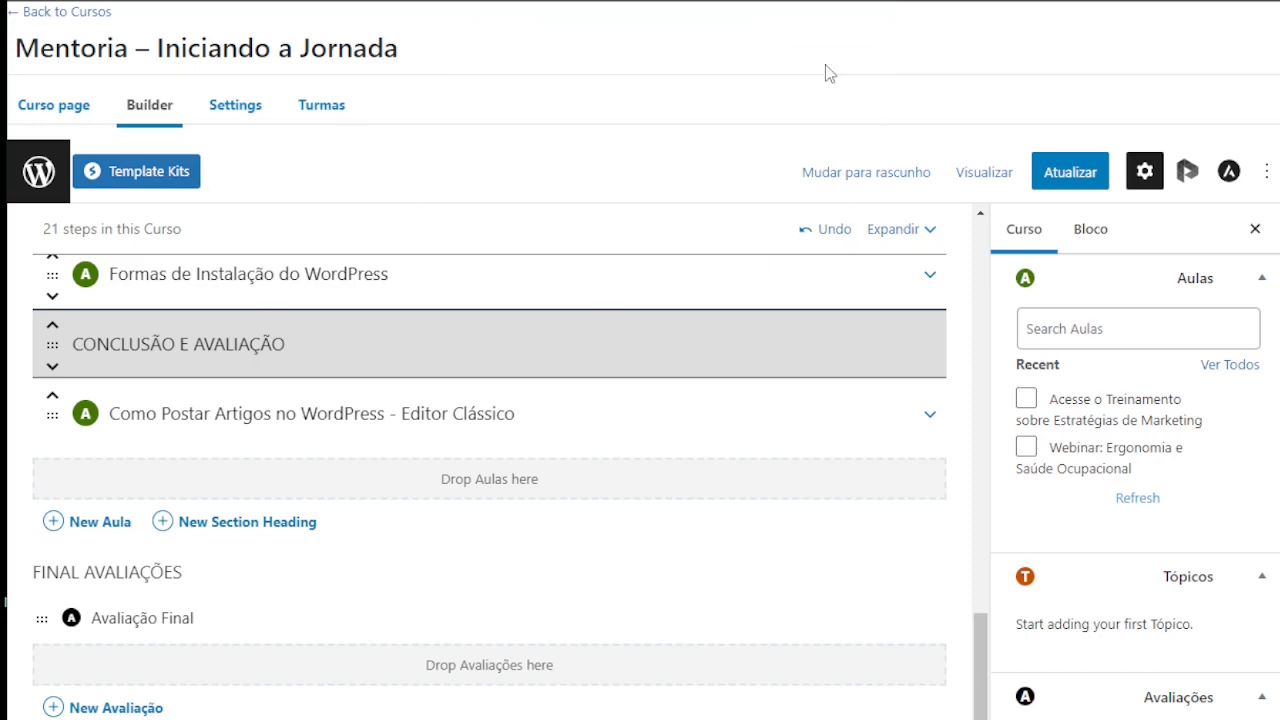
left_click(1058, 178)
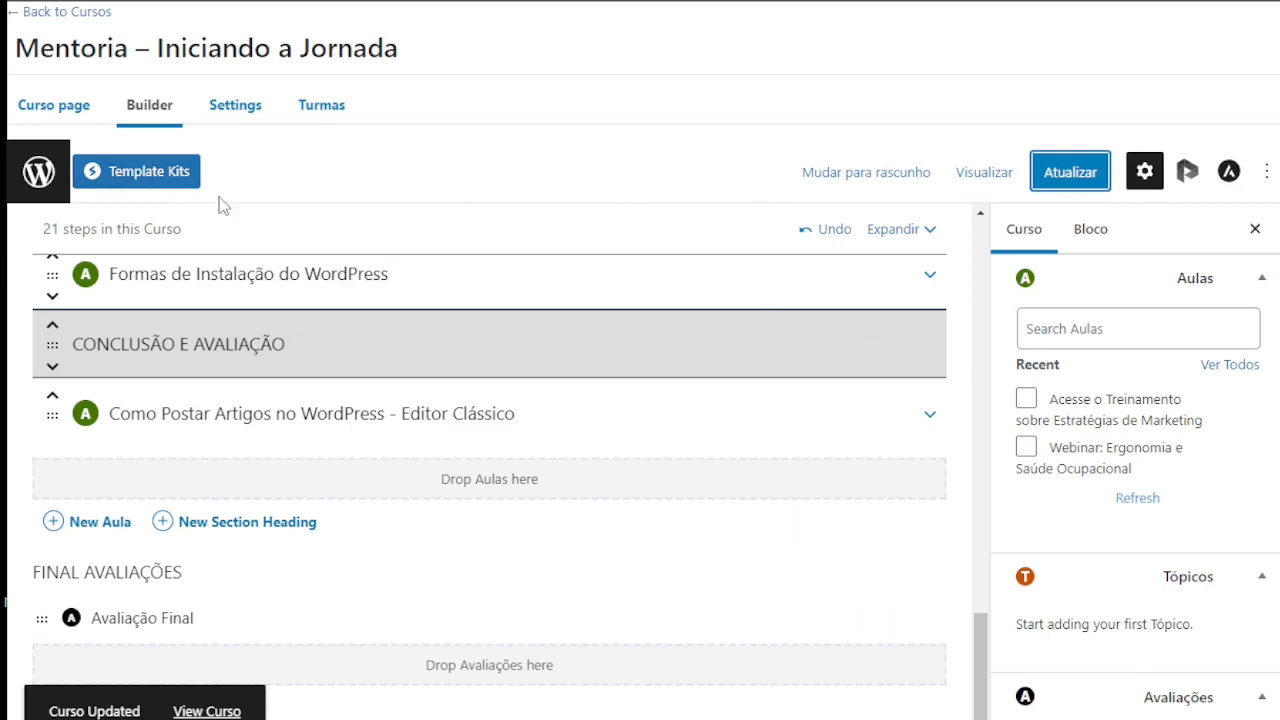
Step: Save the title of the evaluation under Final Avaliações as "Avaliação Final" and update the course
left_click(94, 618)
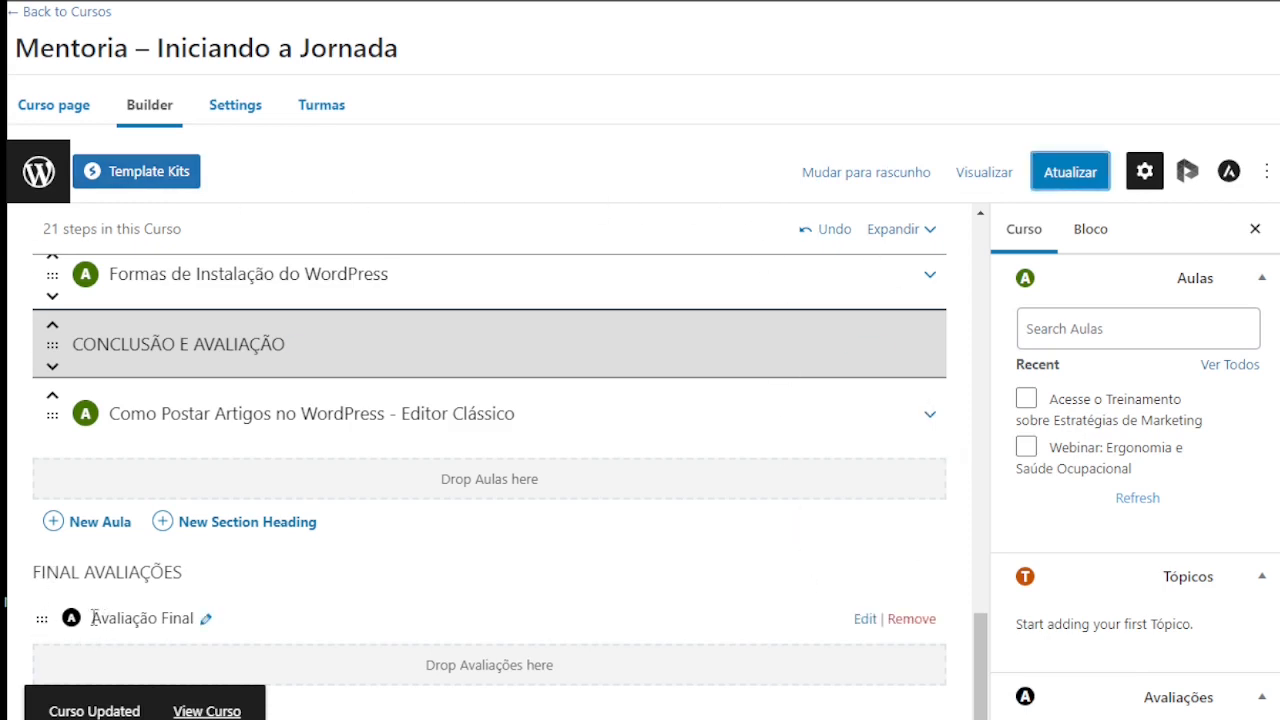
left_click(197, 618)
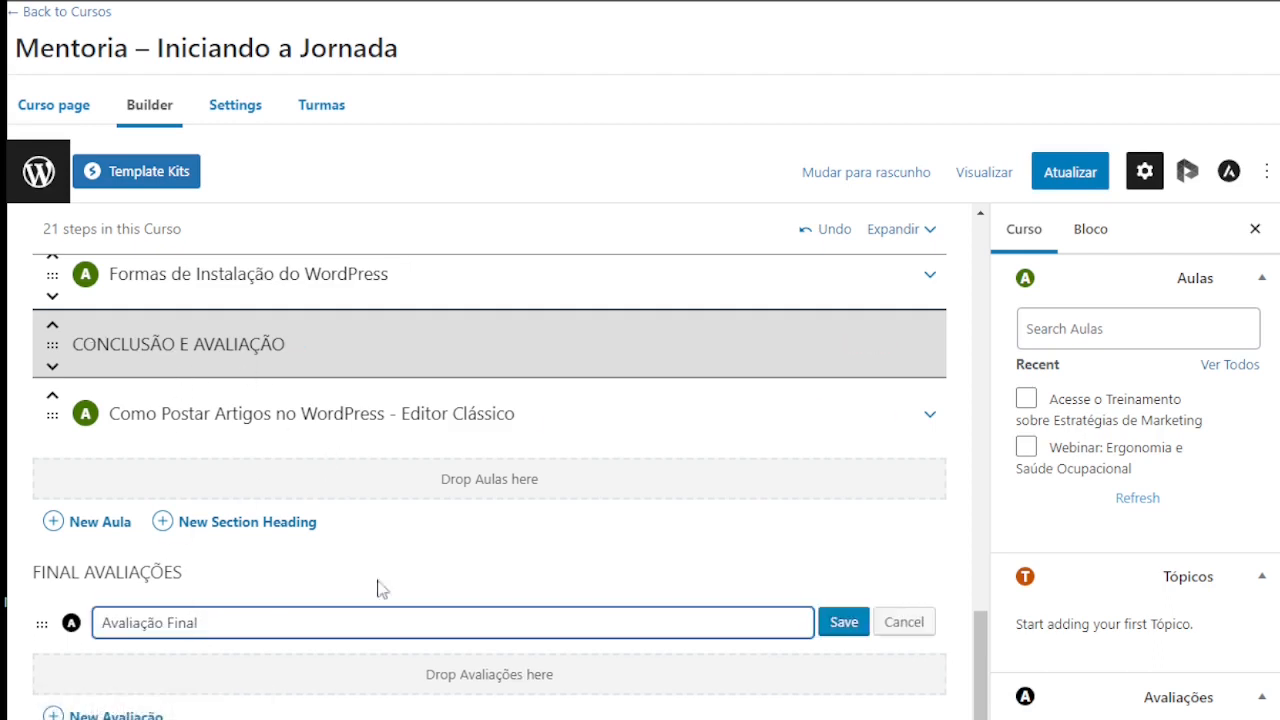
left_click(487, 548)
left_click(131, 622)
left_click(843, 622)
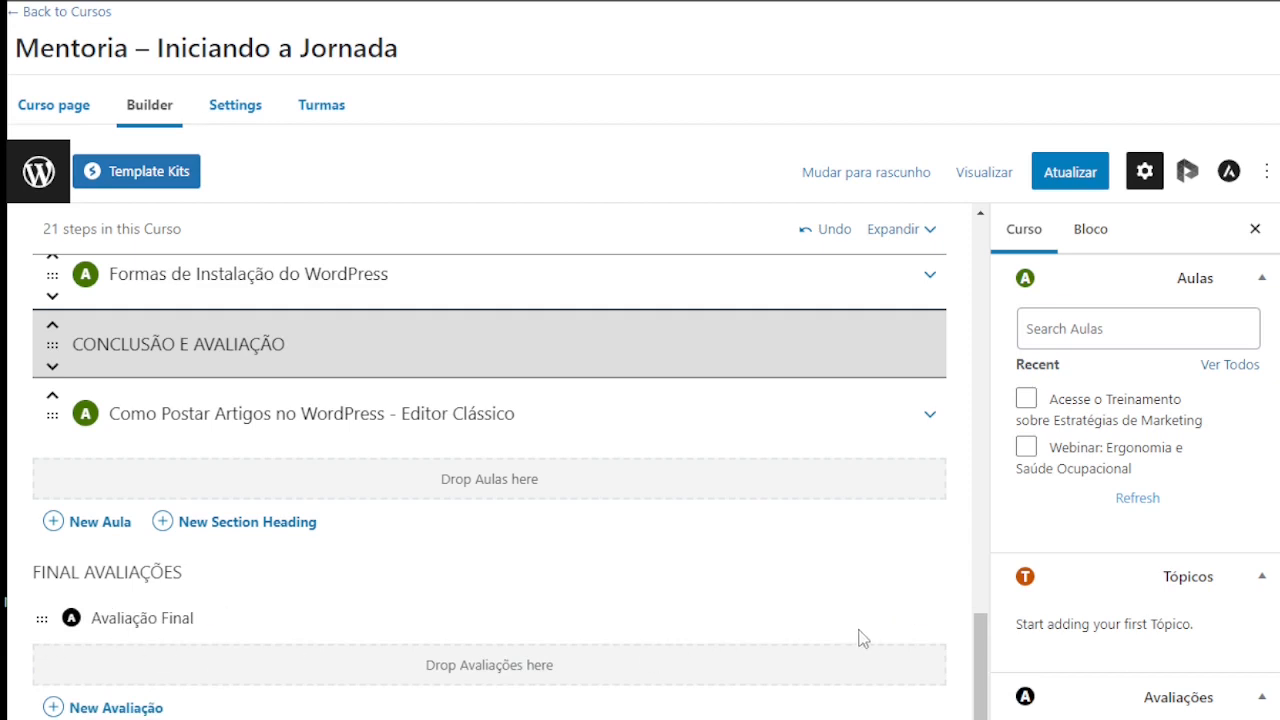
mouse_move(864, 626)
left_click(1070, 178)
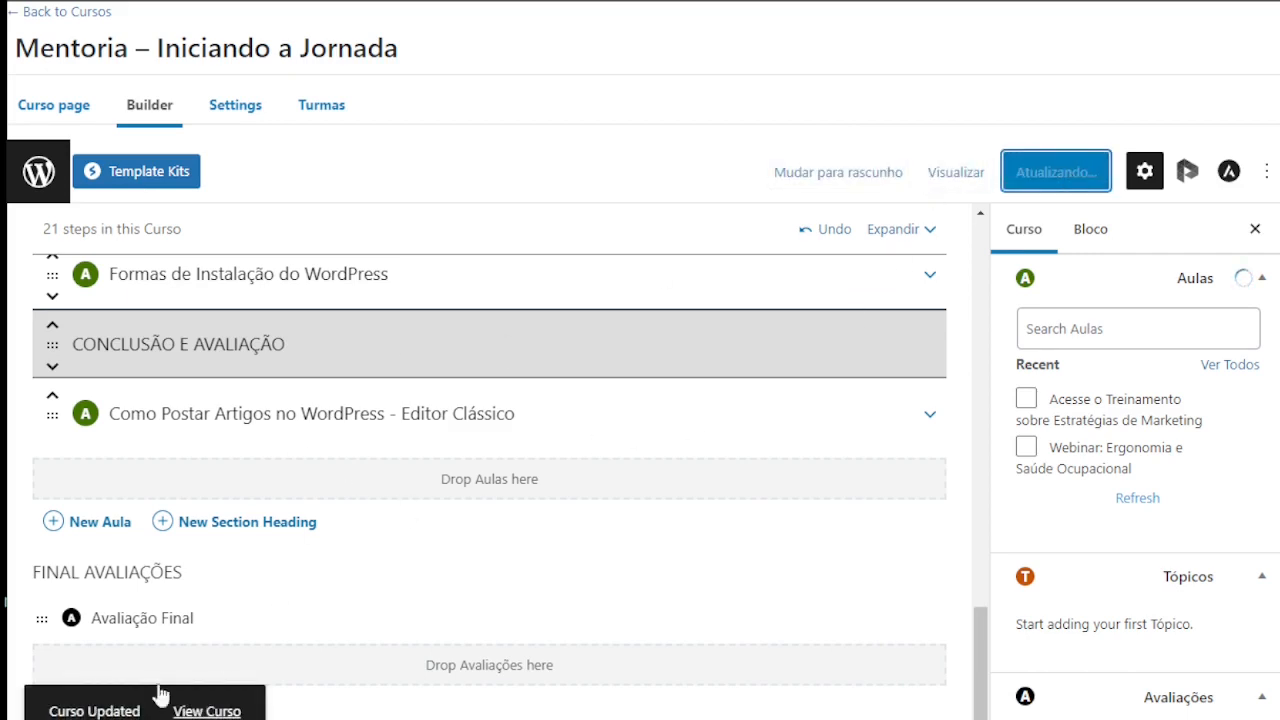
Step: Open the published course page in a new tab and examine its description and content list
left_click(190, 712)
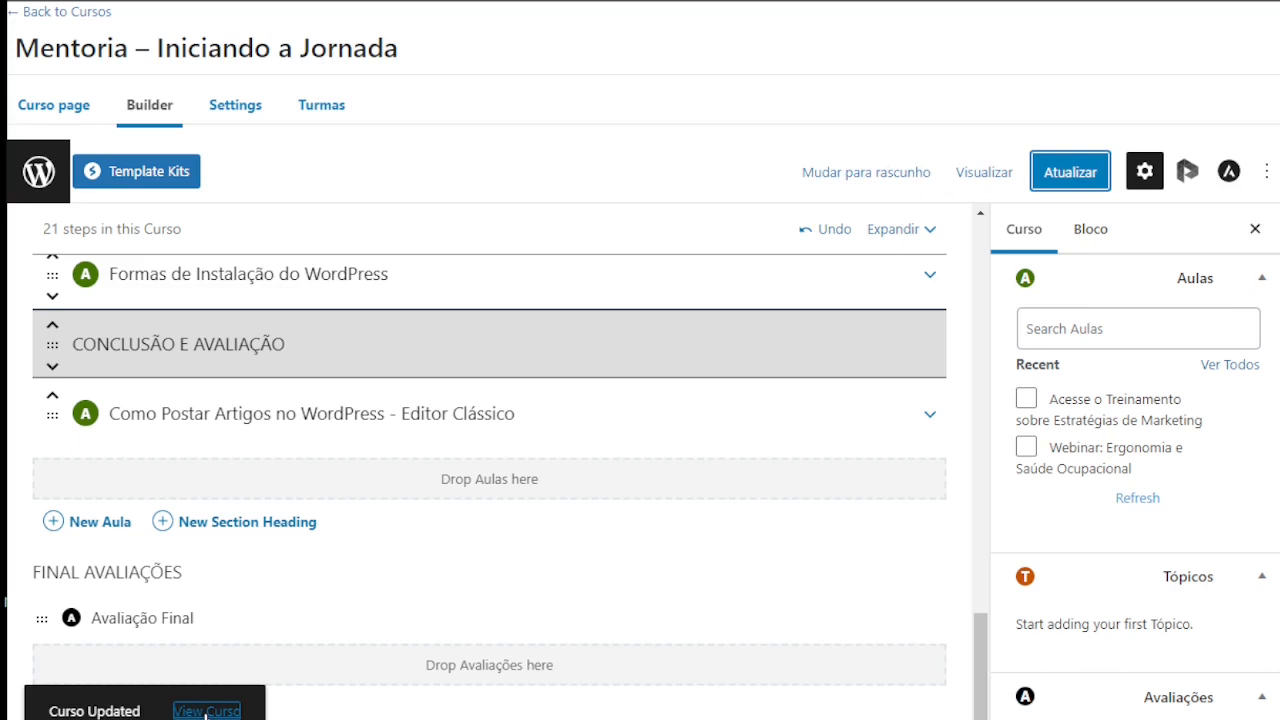
right_click(206, 712)
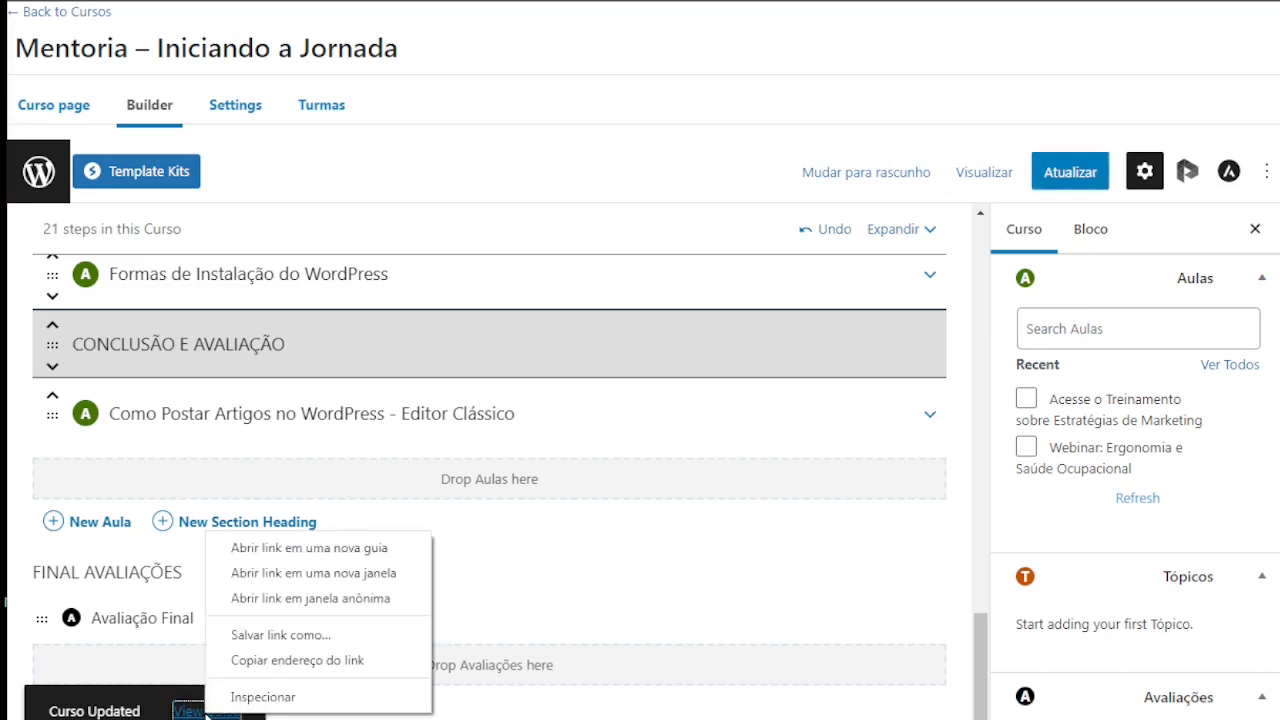
left_click(310, 548)
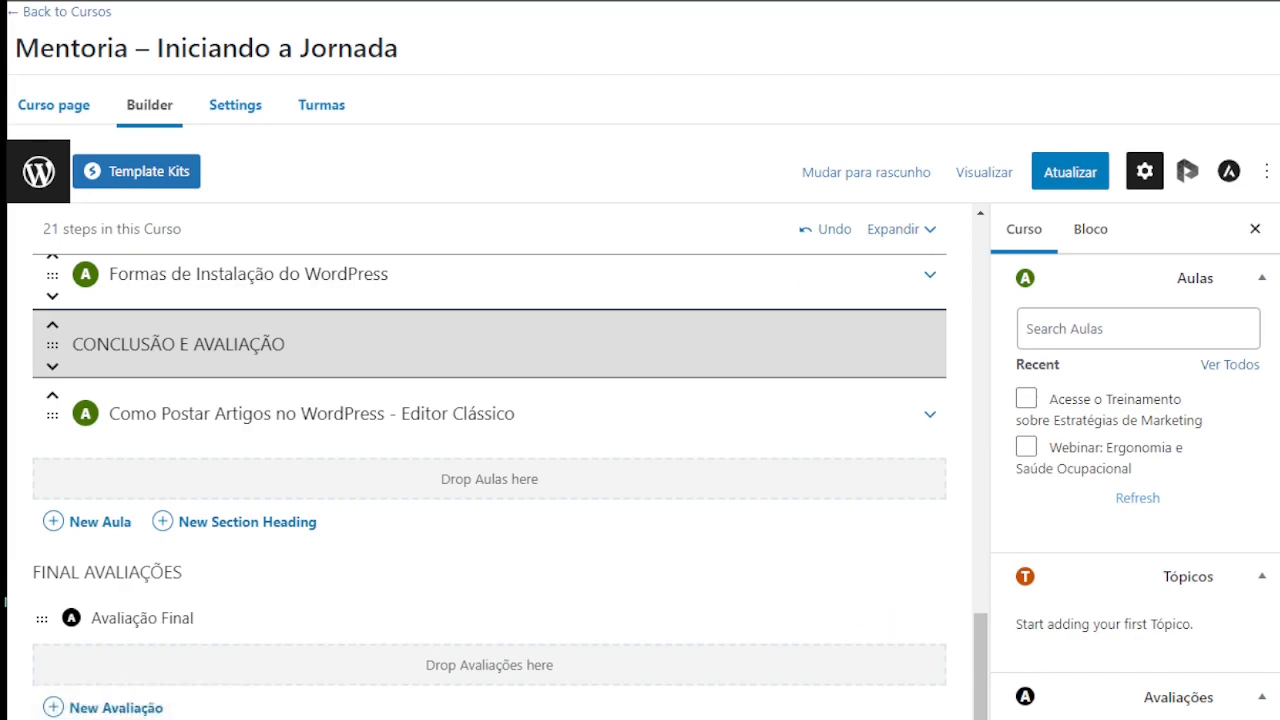
key("ctrl+Tab")
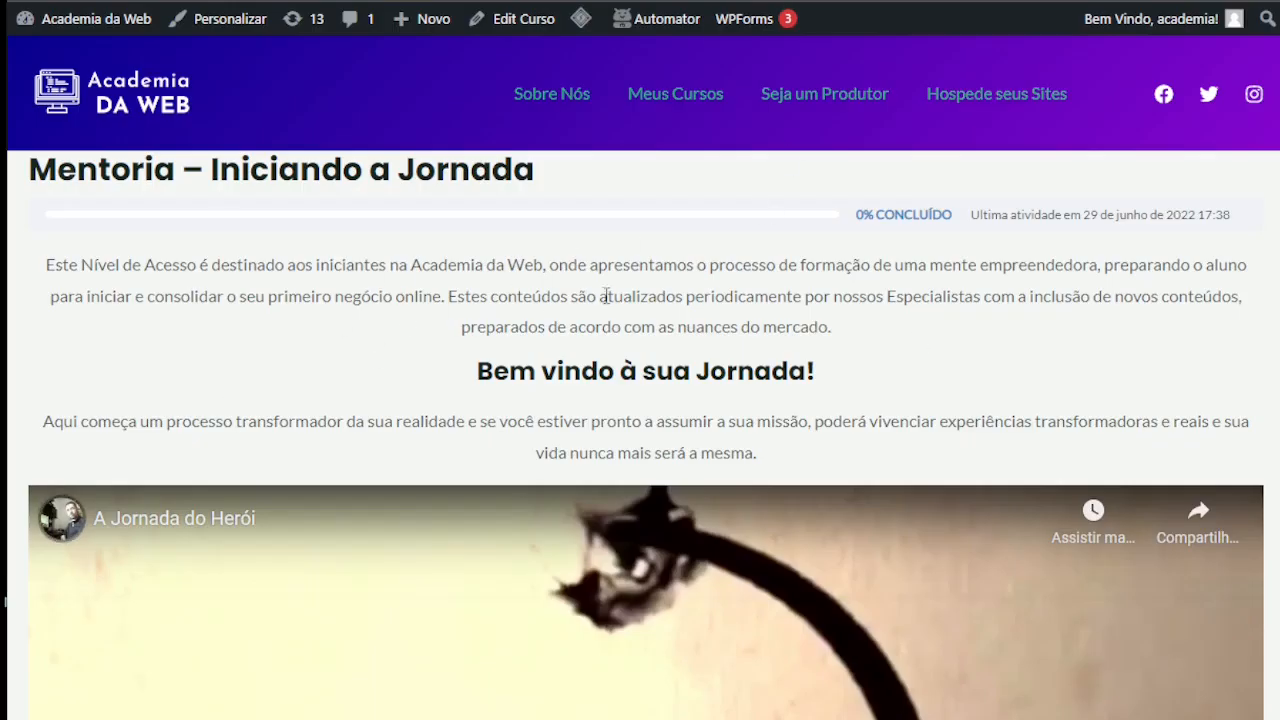
scroll(433, 374, "down", 20)
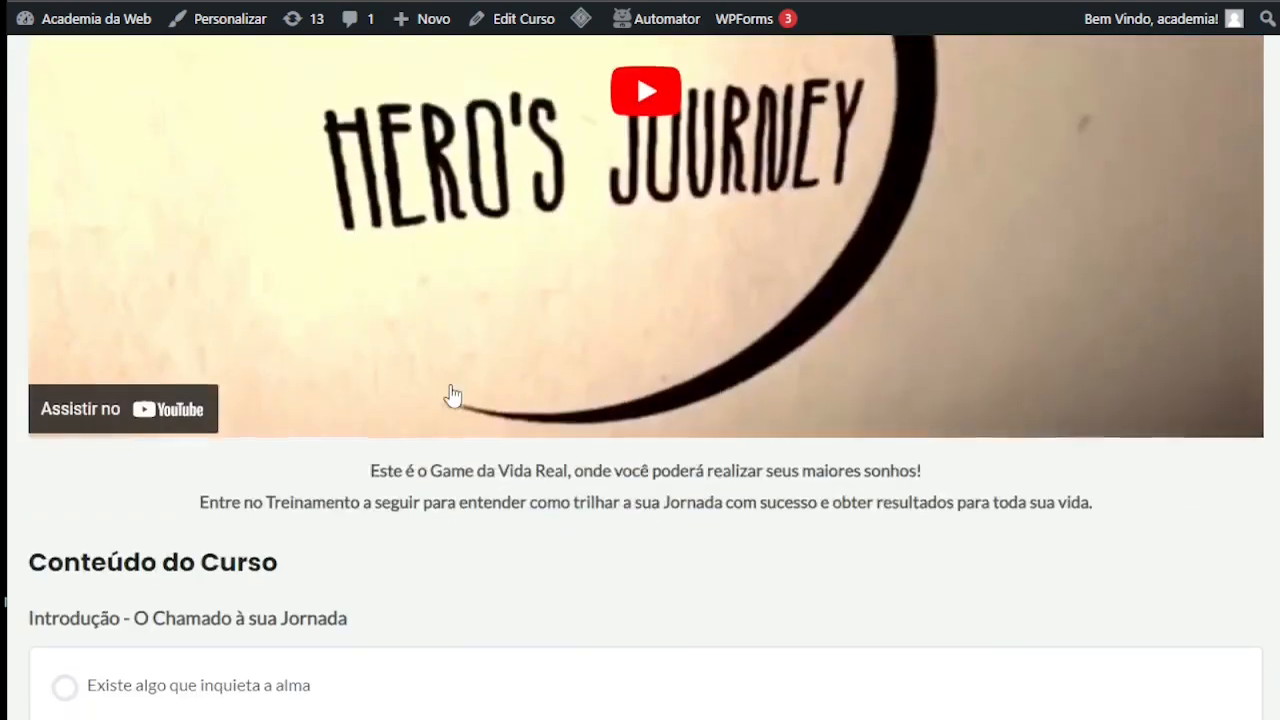
scroll(453, 395, "down", 10)
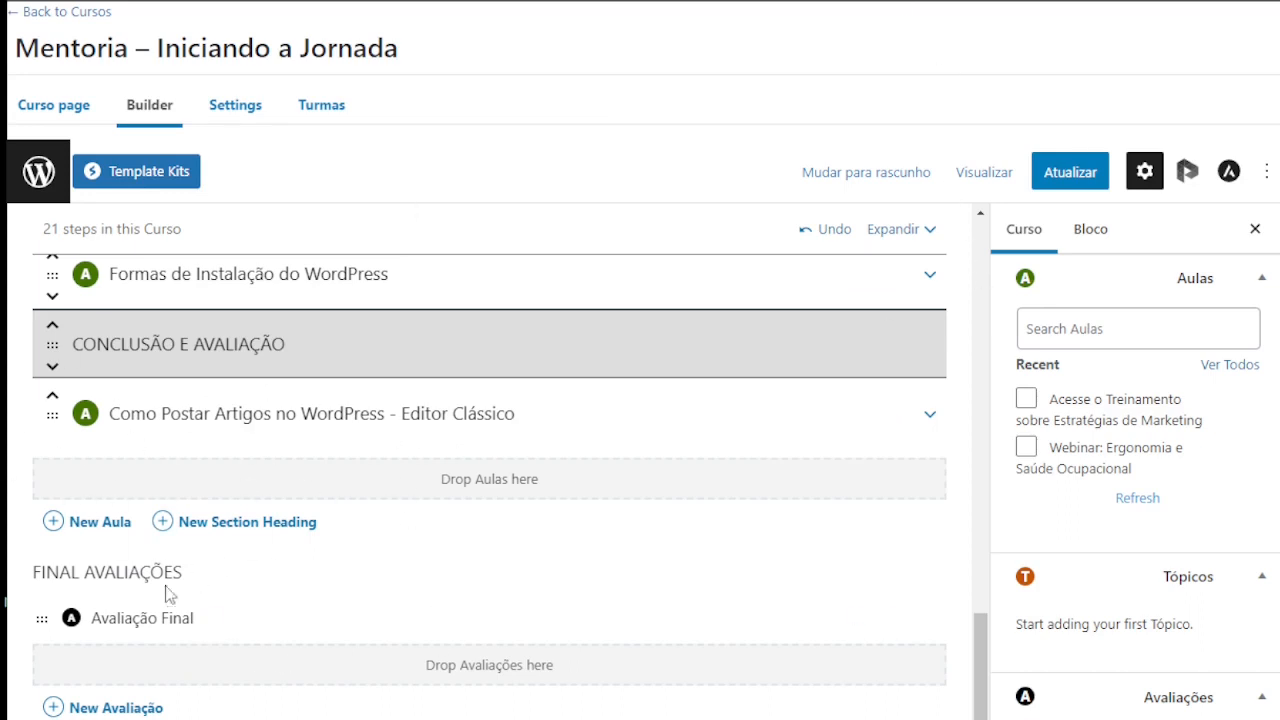
Step: Move the lesson "Como Postar Artigos no WordPress - Editor Clássico" above the "Conclusão e Avaliação" heading and update the course
left_click(53, 400)
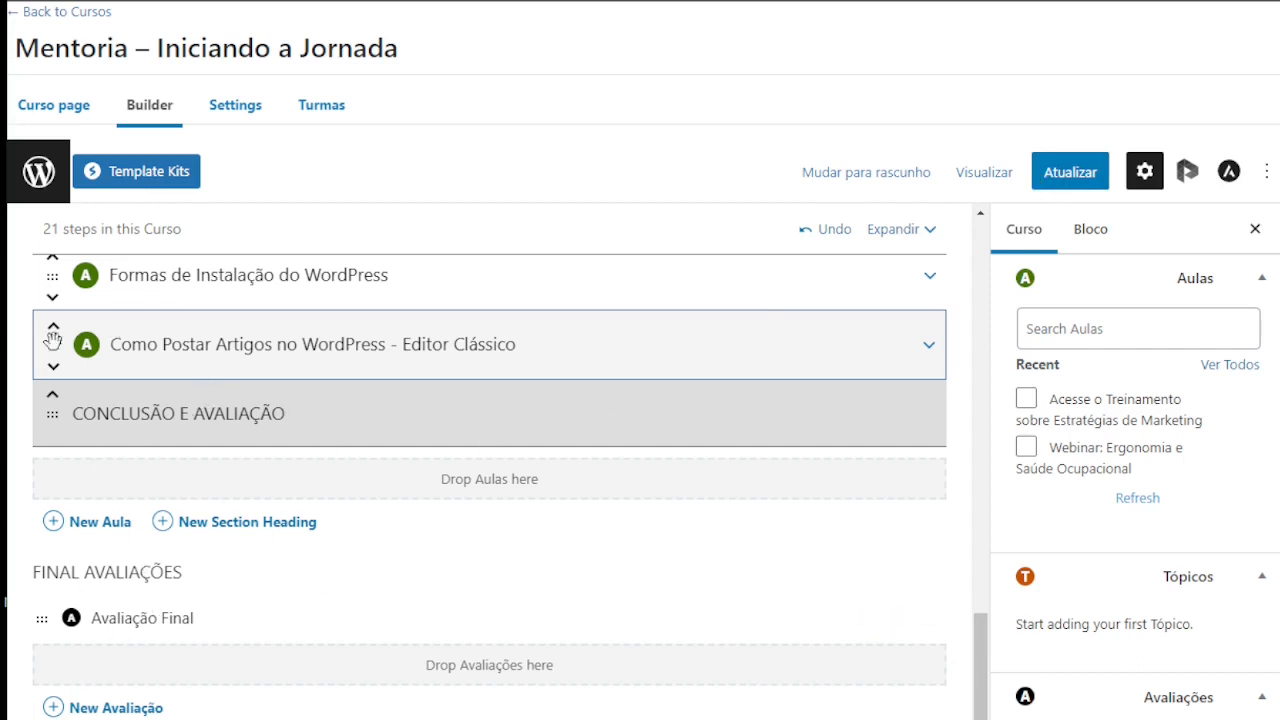
scroll(144, 384, "up", 3)
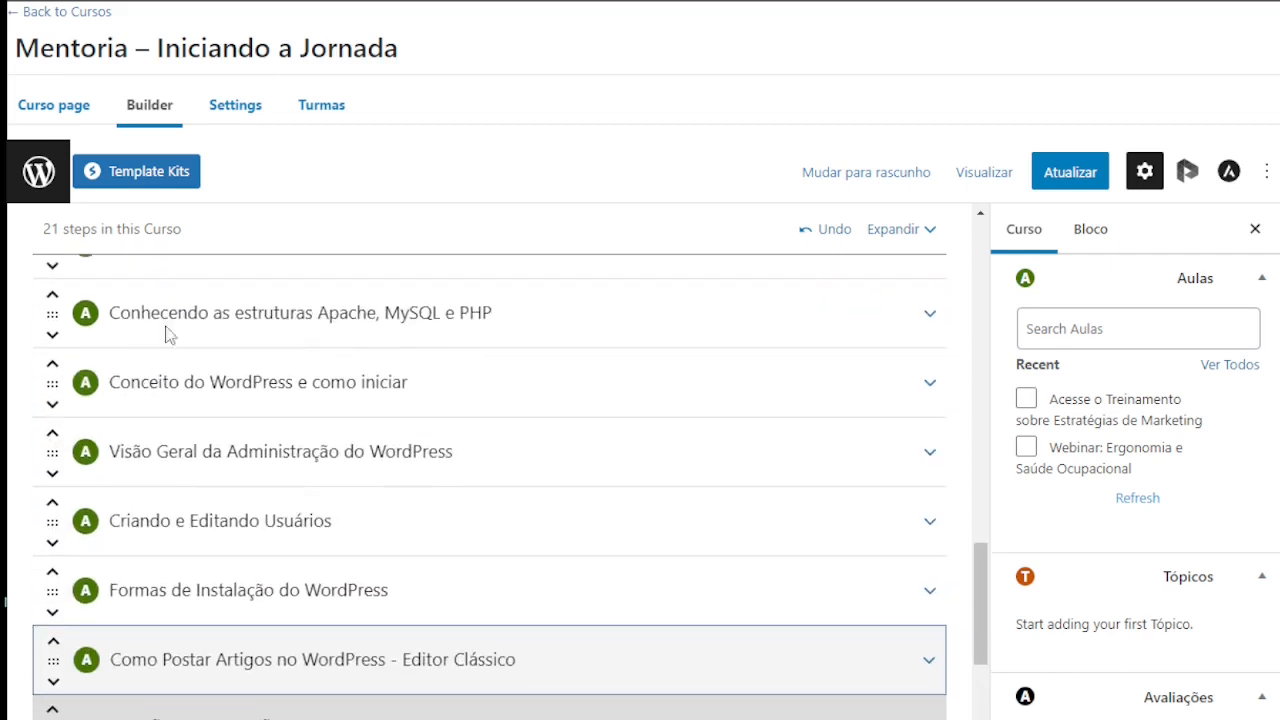
scroll(171, 374, "down", 1)
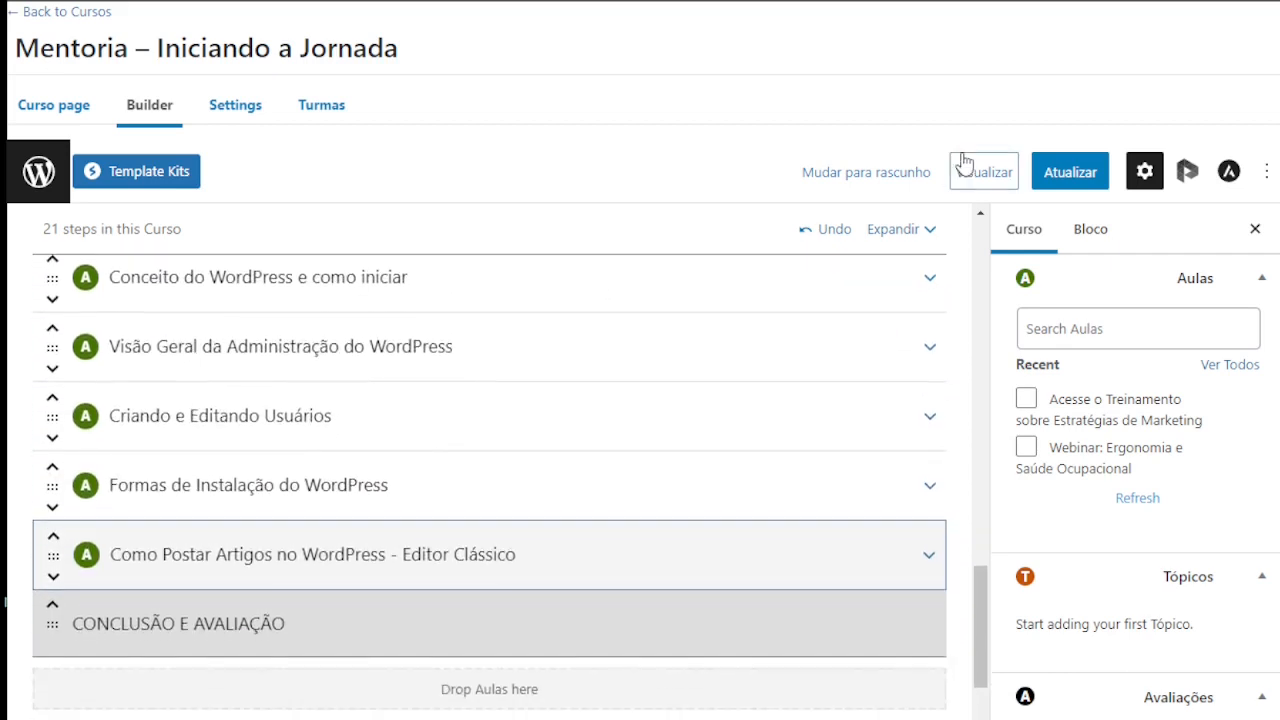
left_click(1066, 171)
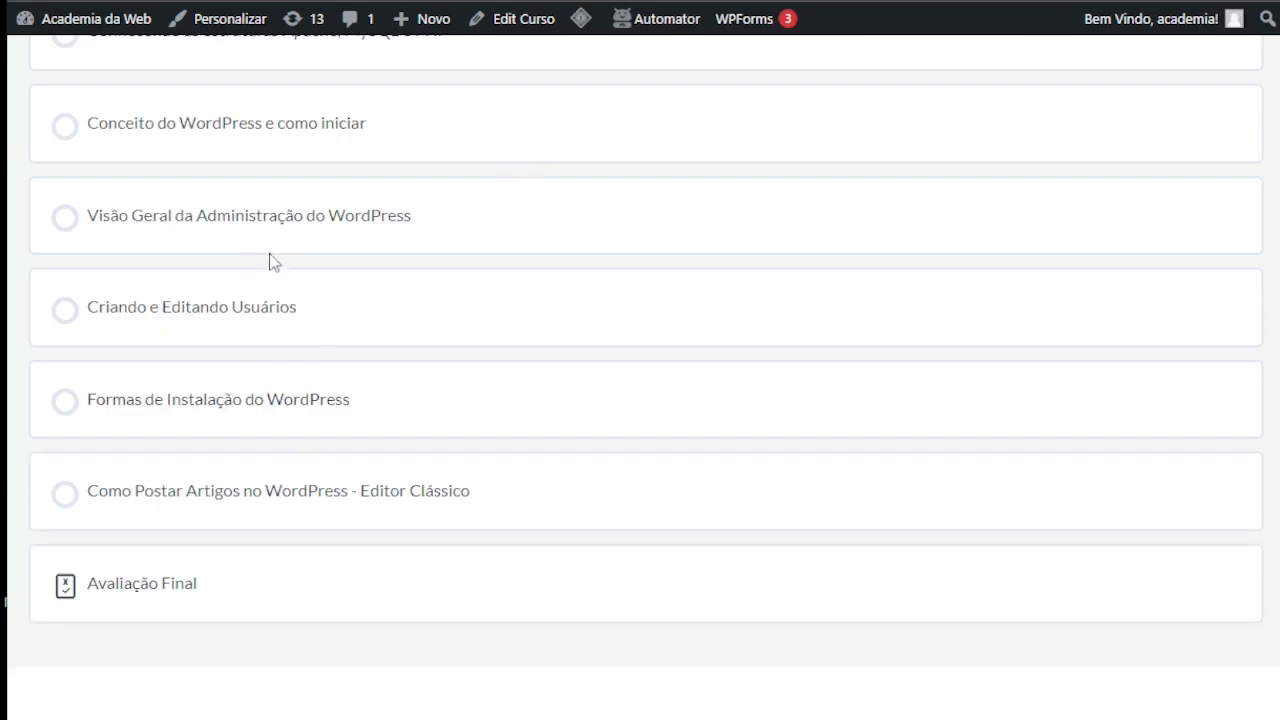
Step: Compare the section headings, lessons and final evaluation on the published course page with the order in the course builder
scroll(271, 260, "up", 5)
scroll(252, 208, "down", 3)
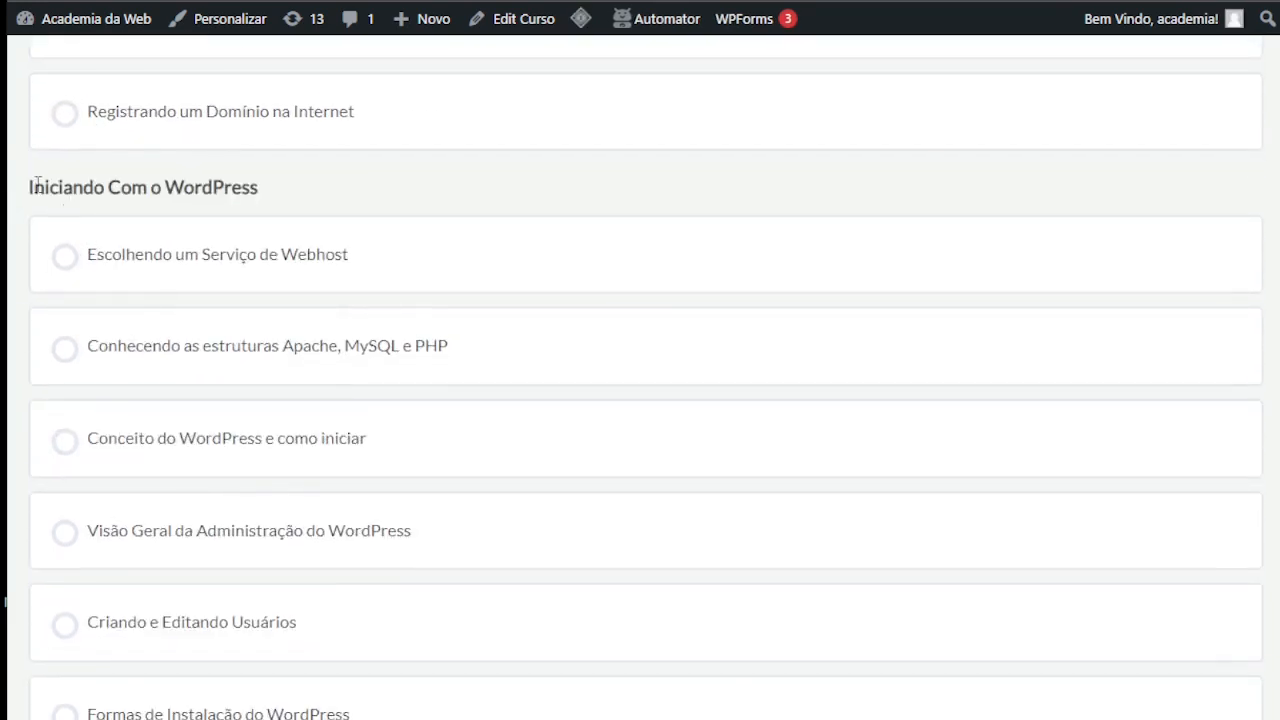
left_click_drag(25, 195, 351, 186)
scroll(343, 329, "down", 3)
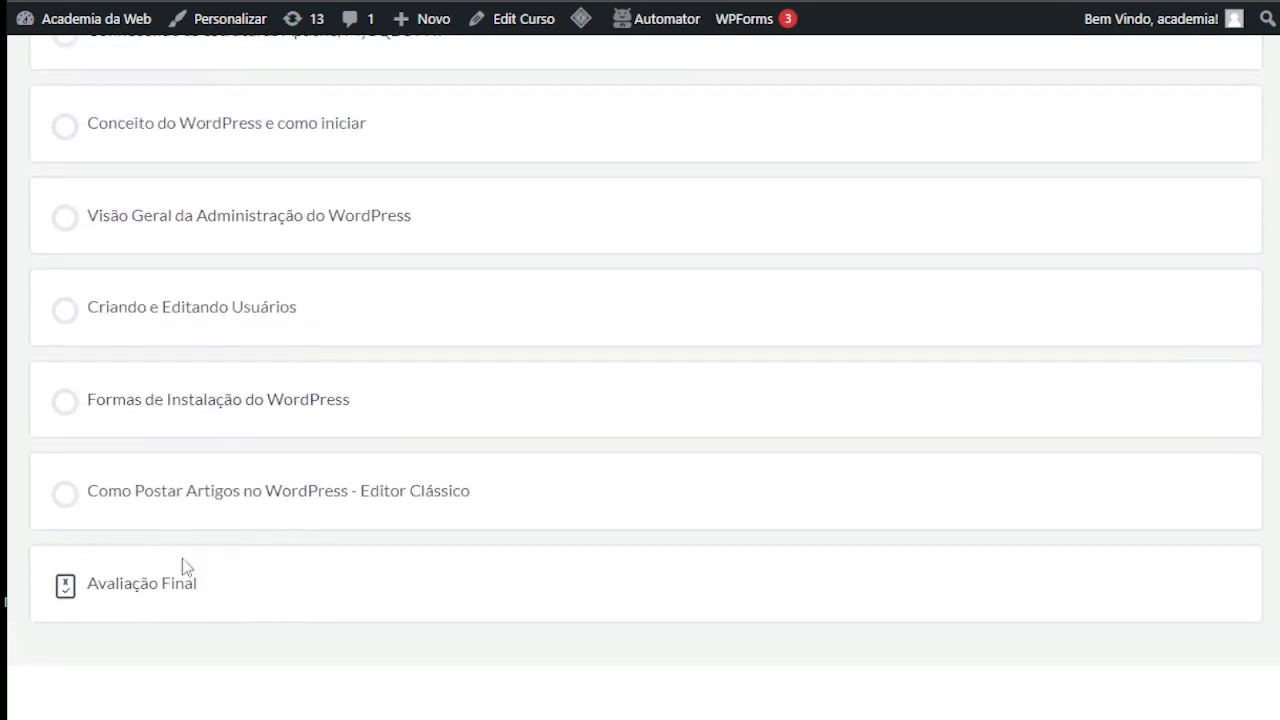
scroll(252, 528, "up", 5)
scroll(177, 491, "down", 6)
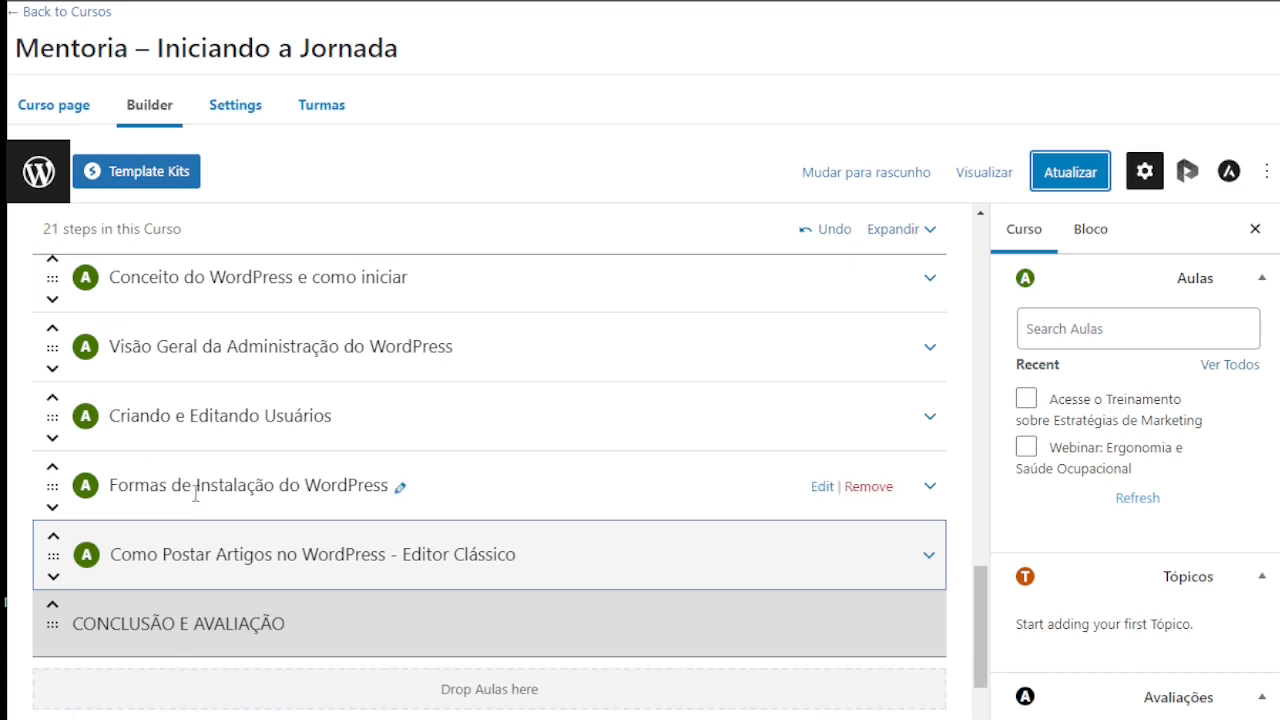
scroll(196, 495, "down", 2)
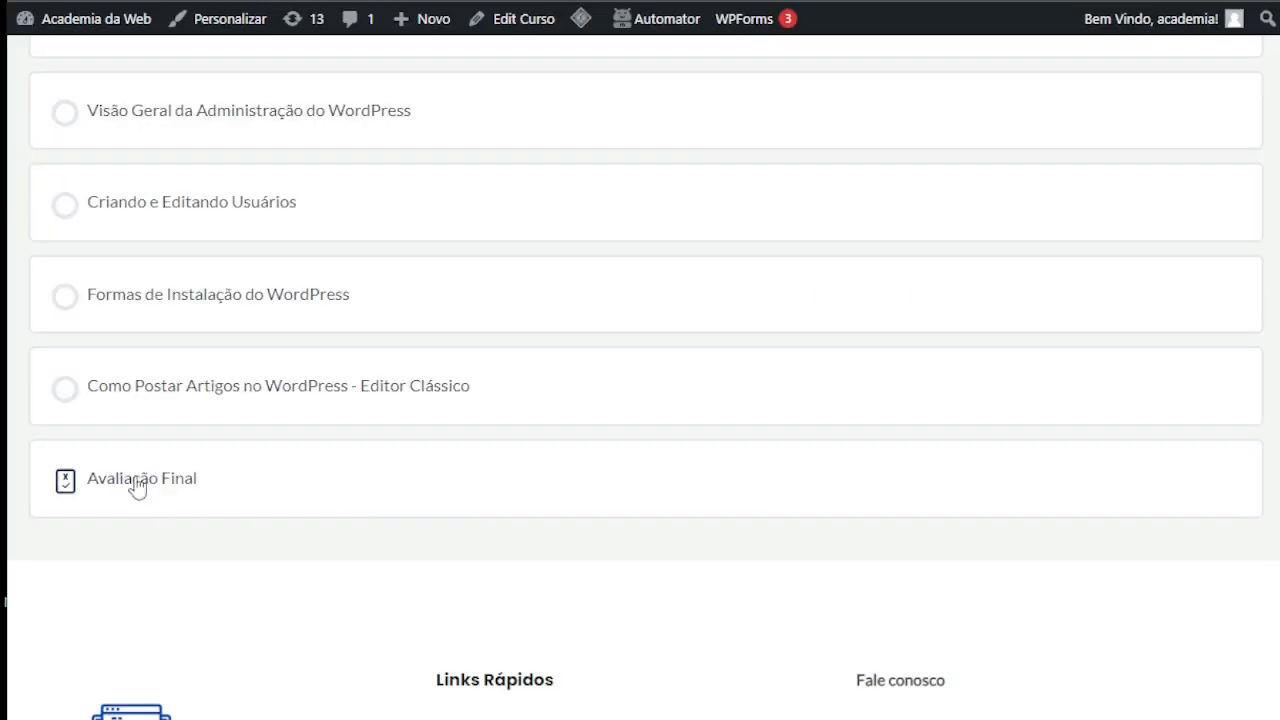
scroll(175, 505, "up", 6)
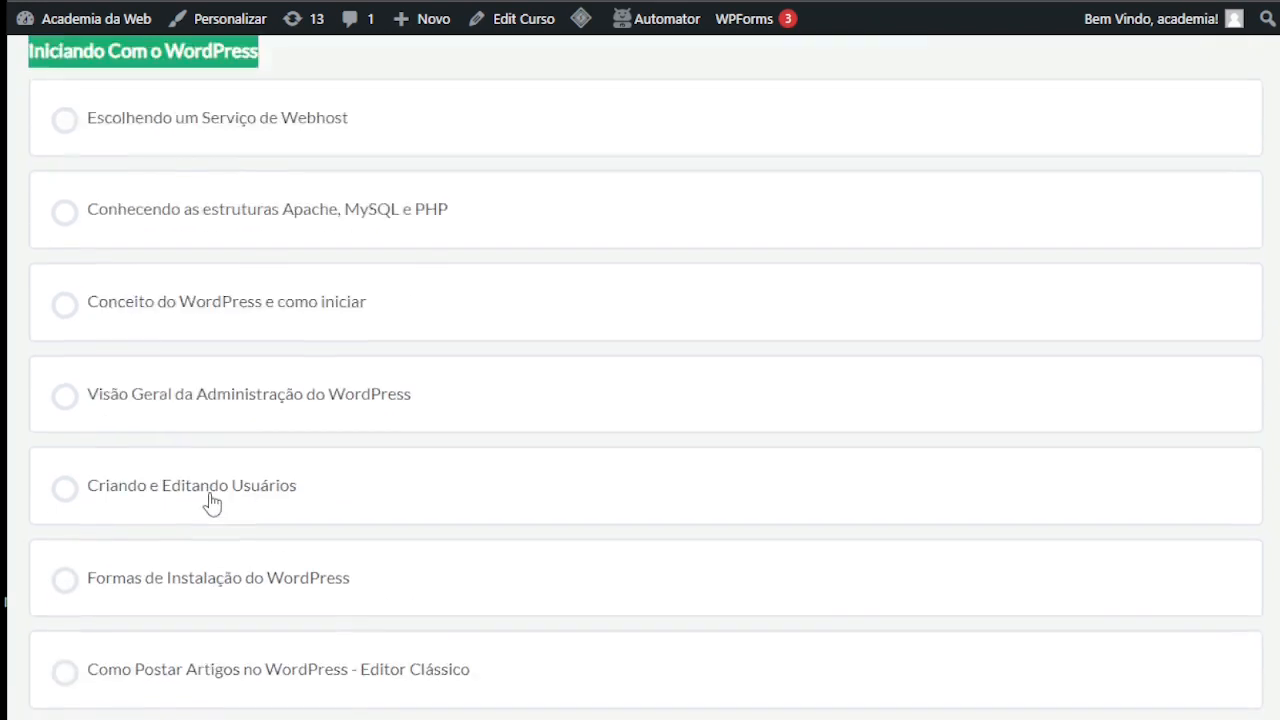
left_click(387, 401)
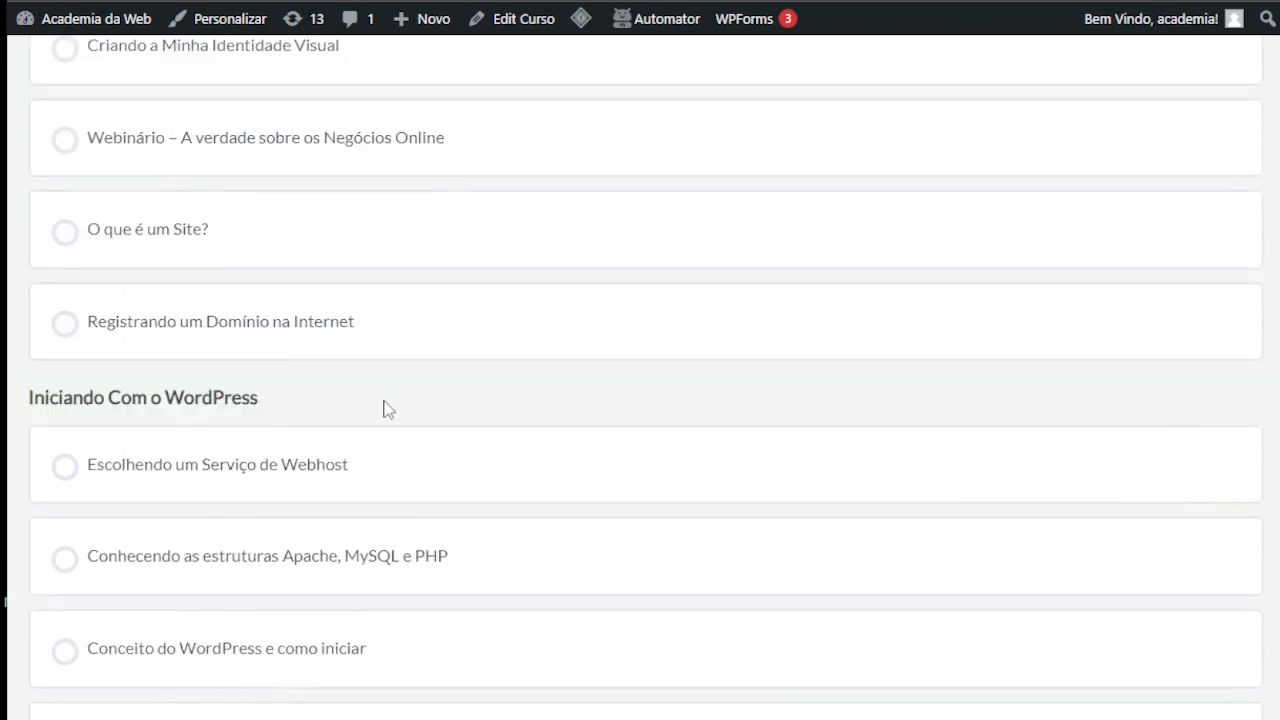
scroll(177, 680, "up", 1)
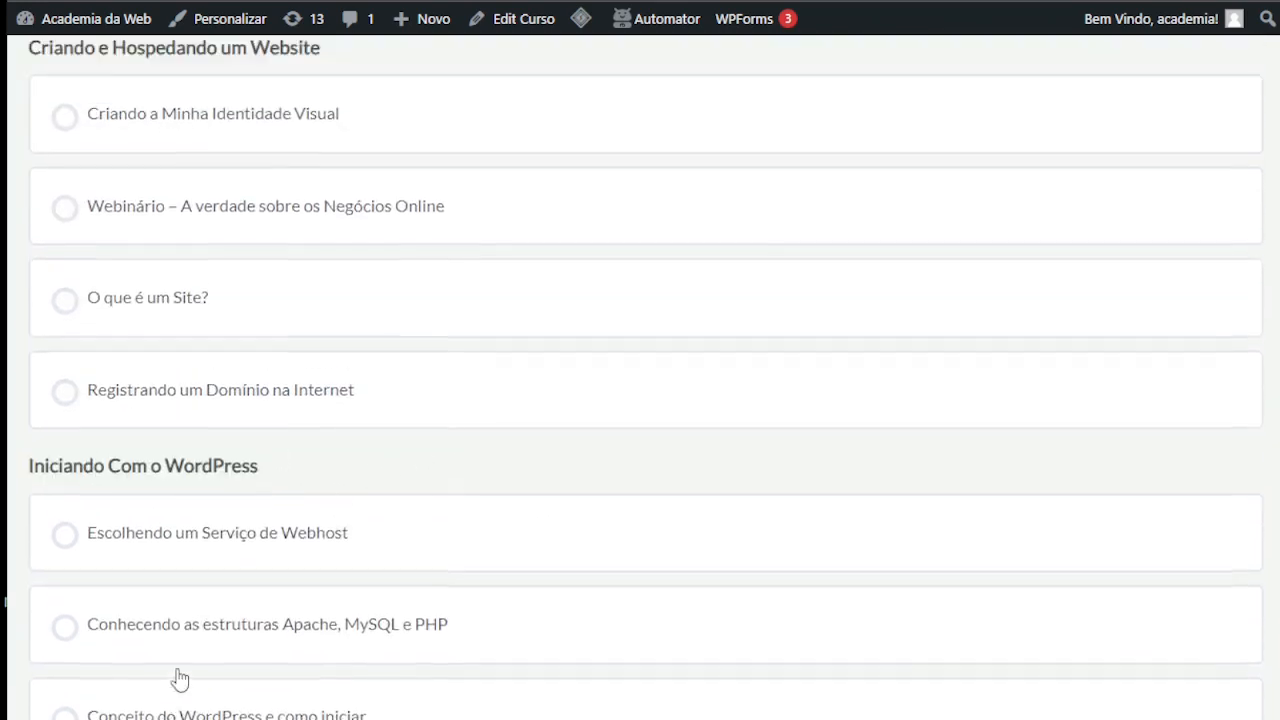
left_click_drag(27, 504, 286, 511)
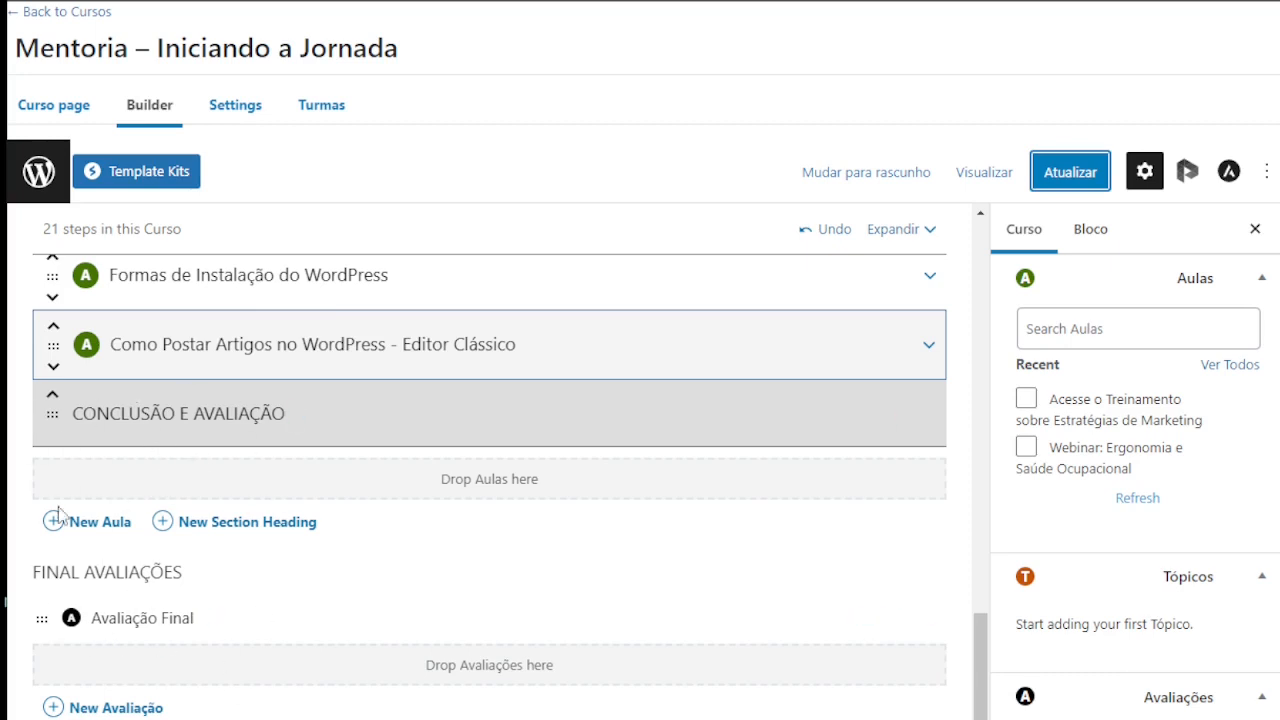
Step: Add a new lesson titled "Avaliação Final" under the "Conclusão e Avaliação" section heading
left_click(99, 523)
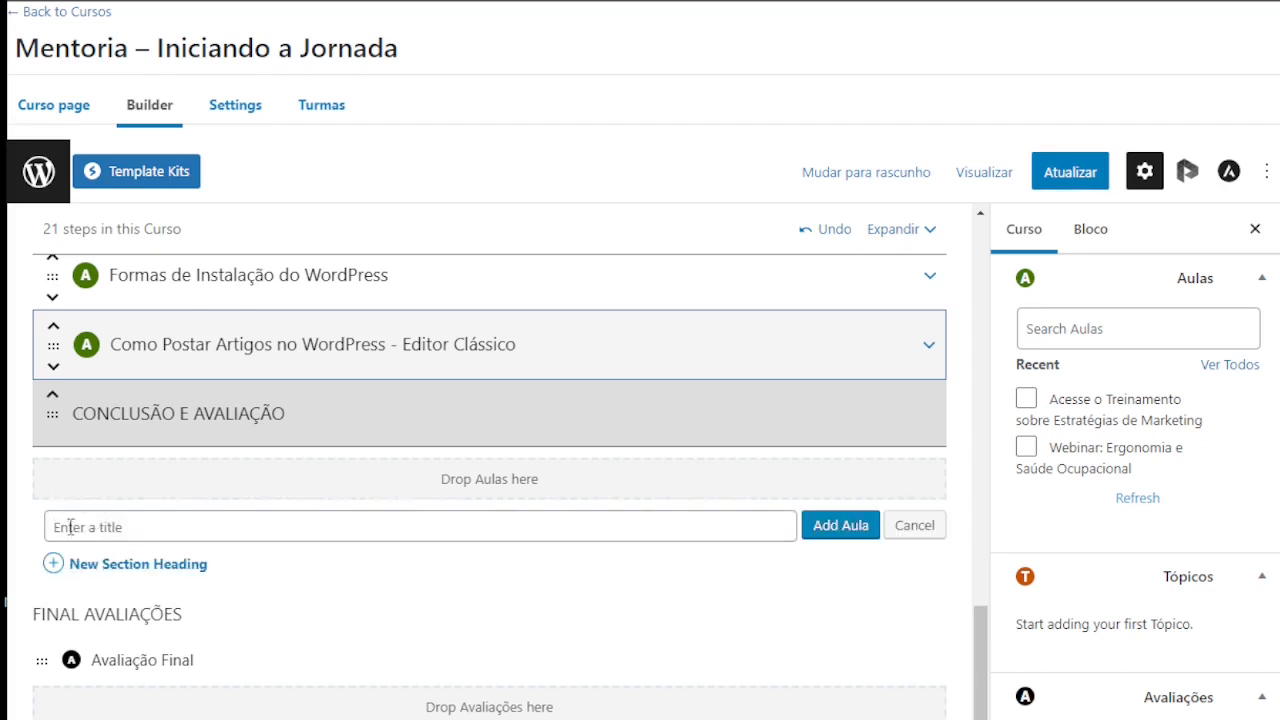
type("Avaliação Final")
left_click(850, 530)
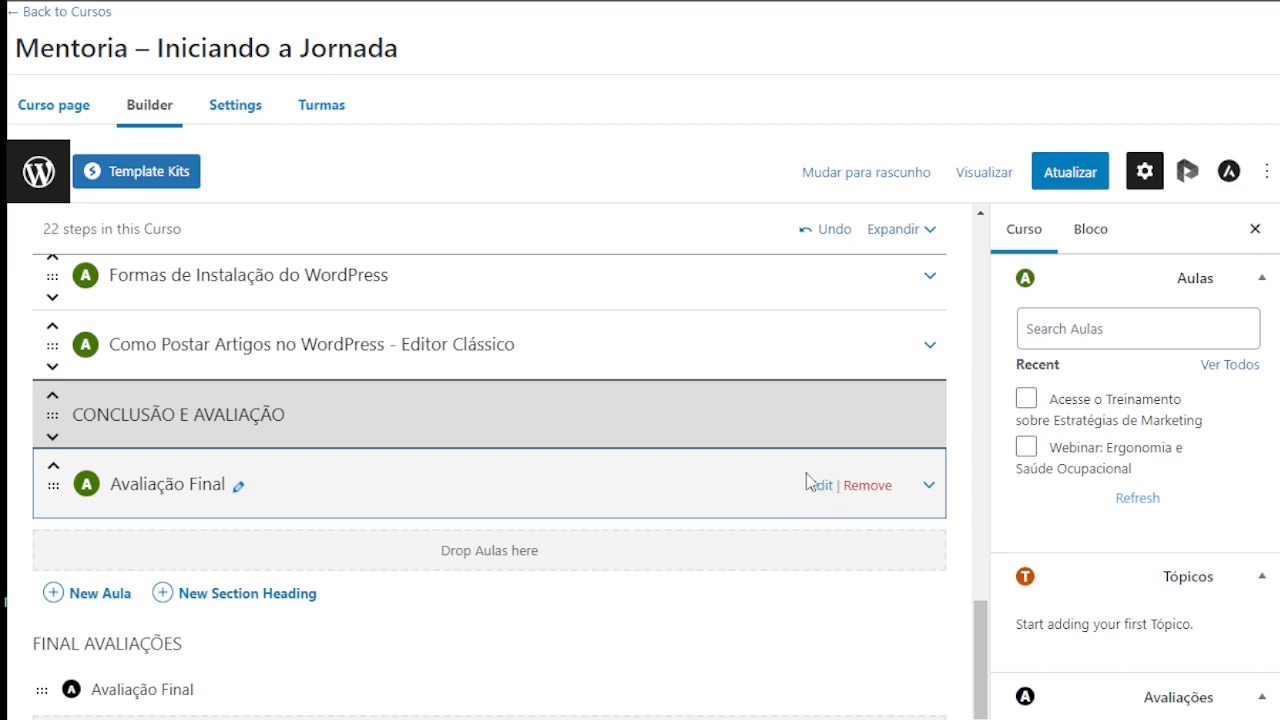
Step: Open the new Avaliação Final lesson for editing in a separate tab and update the course
right_click(808, 474)
right_click(816, 485)
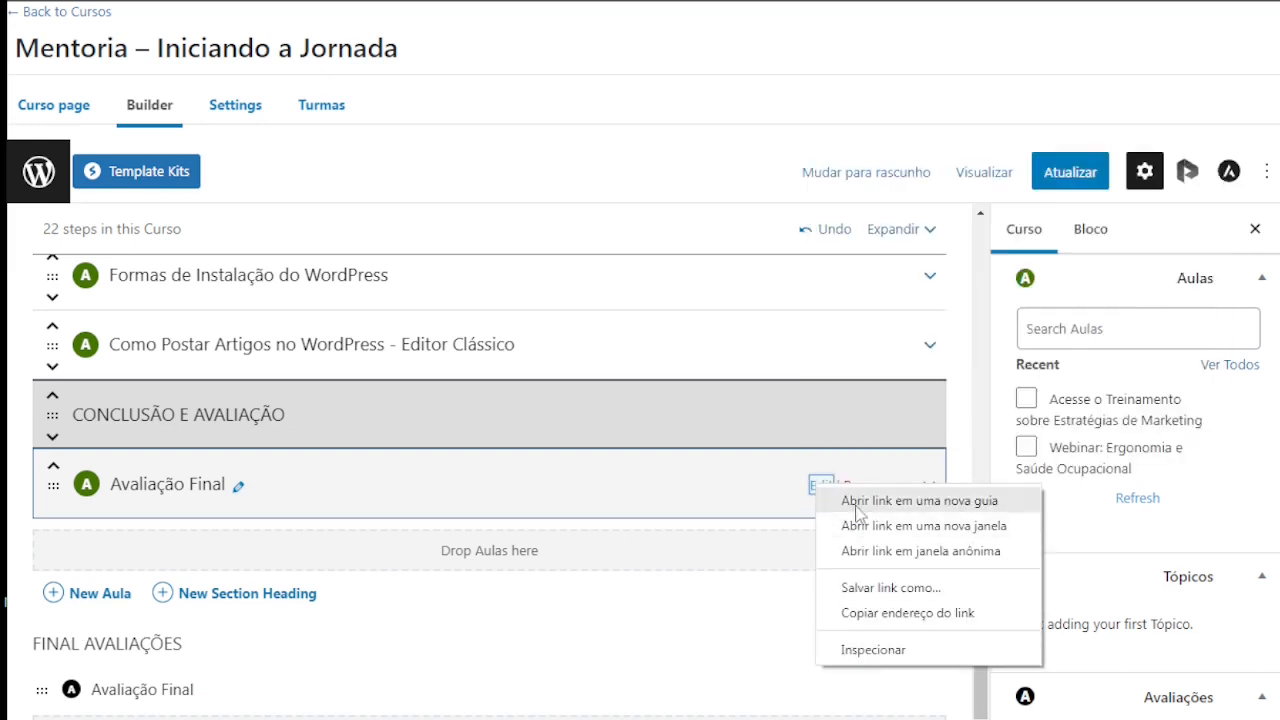
left_click(858, 502)
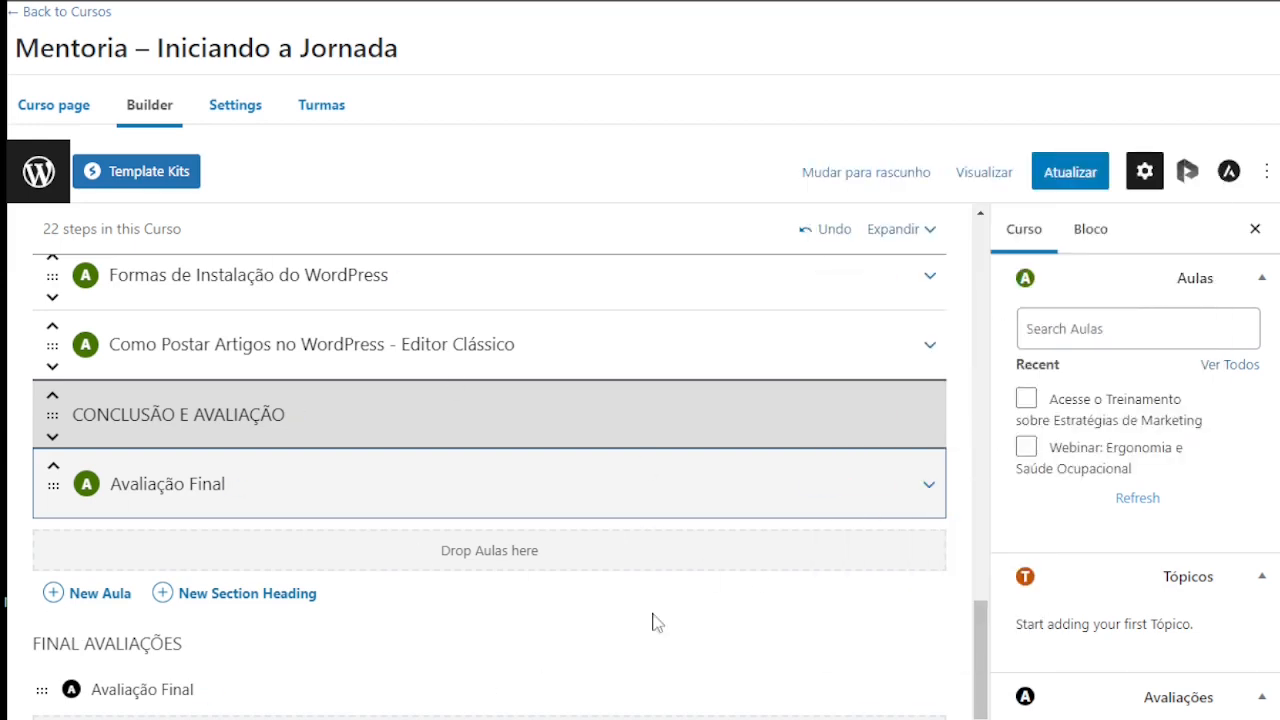
left_click(1070, 174)
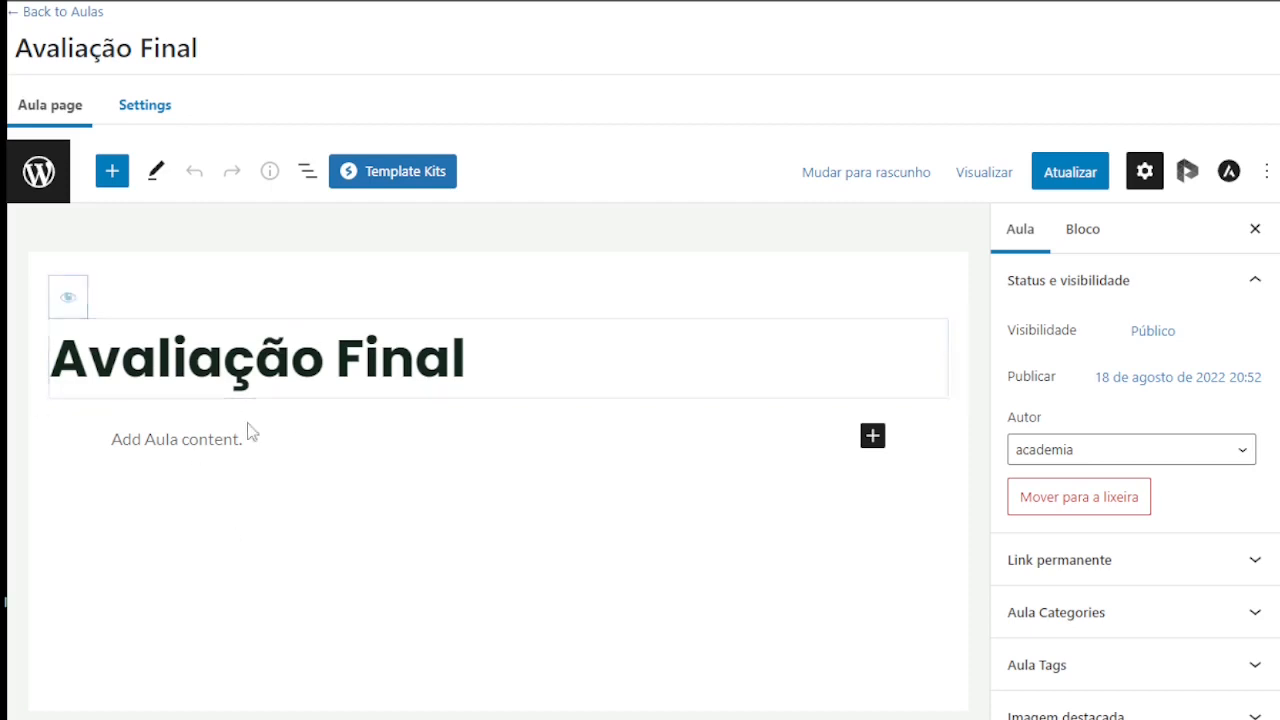
Step: Write the lesson content on two lines: "Esta é a avaliação final do seu Curso." and "Ao final você receberá a pontuação conforme suas respostas."
left_click(129, 441)
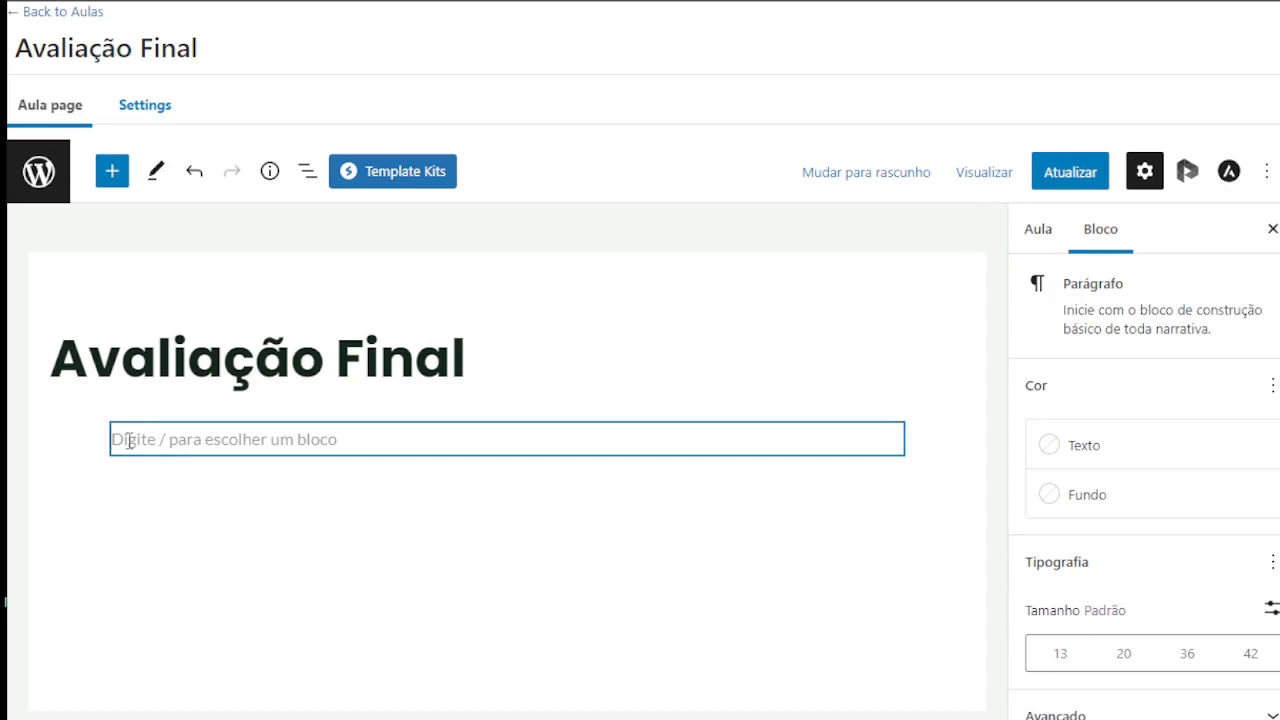
type("Esta é a")
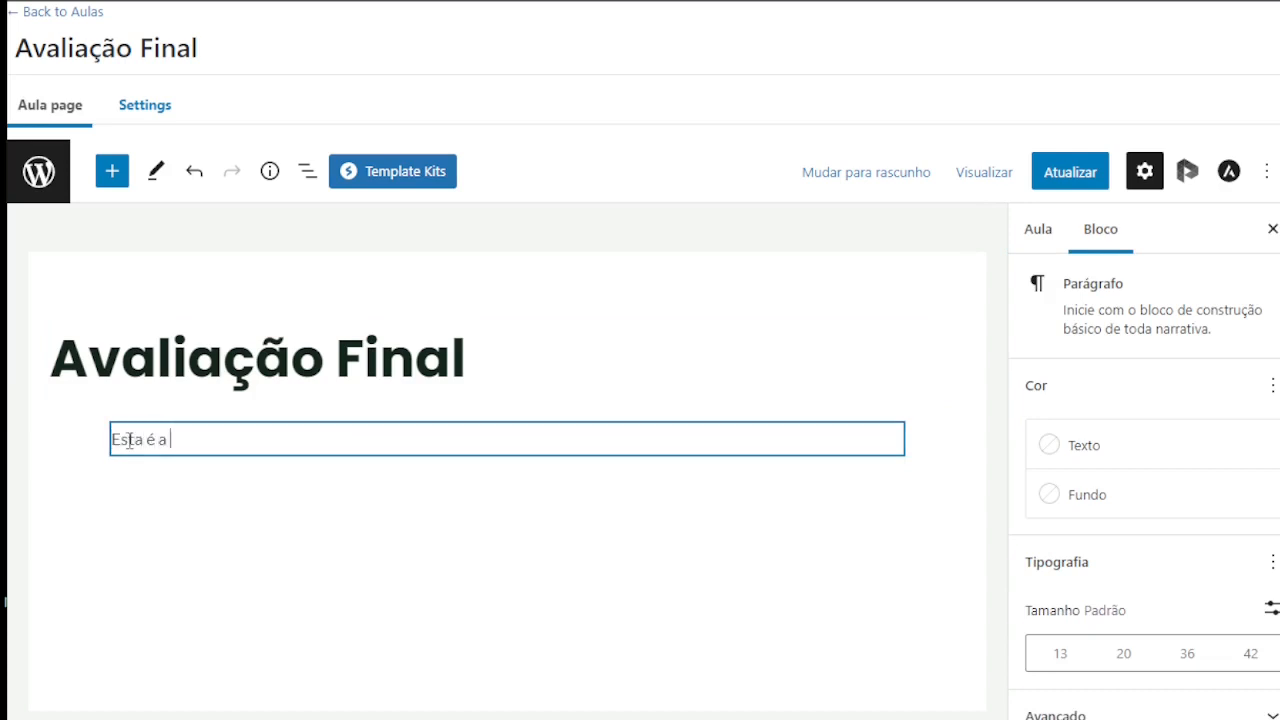
type(" avaliação fin")
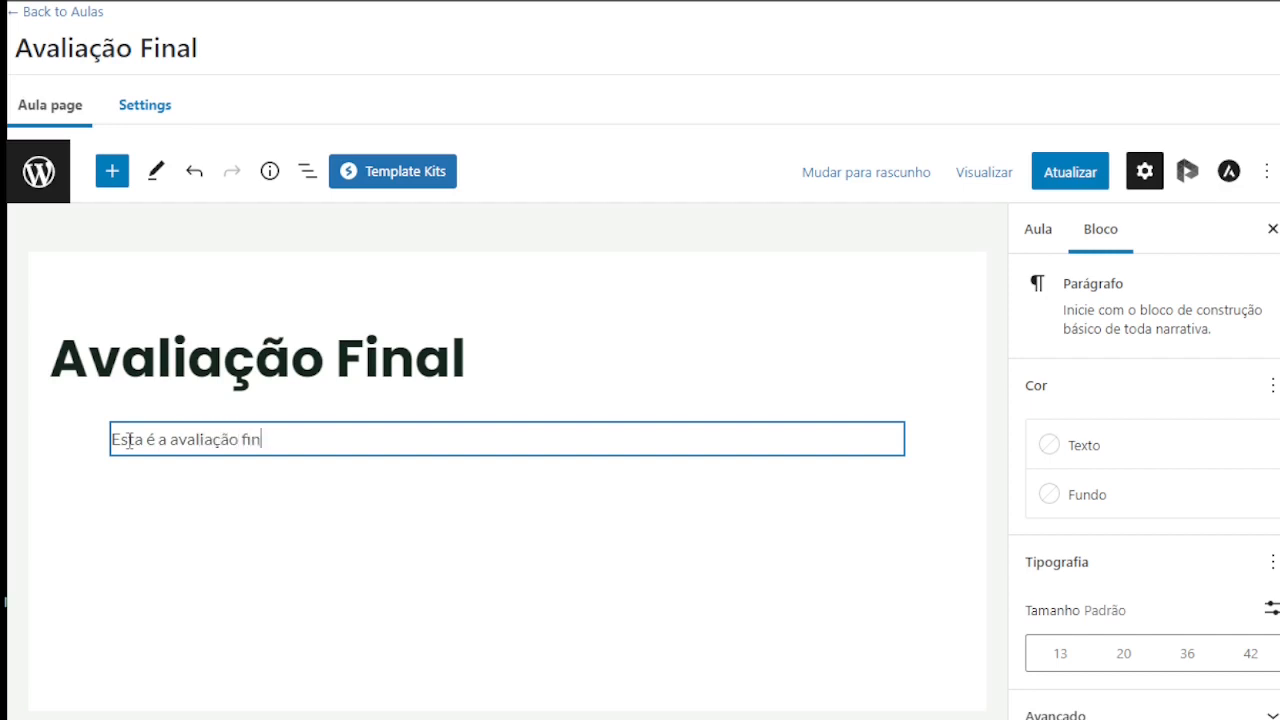
type("al do seu Curso. Ao final você receberá a pontuação conforme suas respostas.")
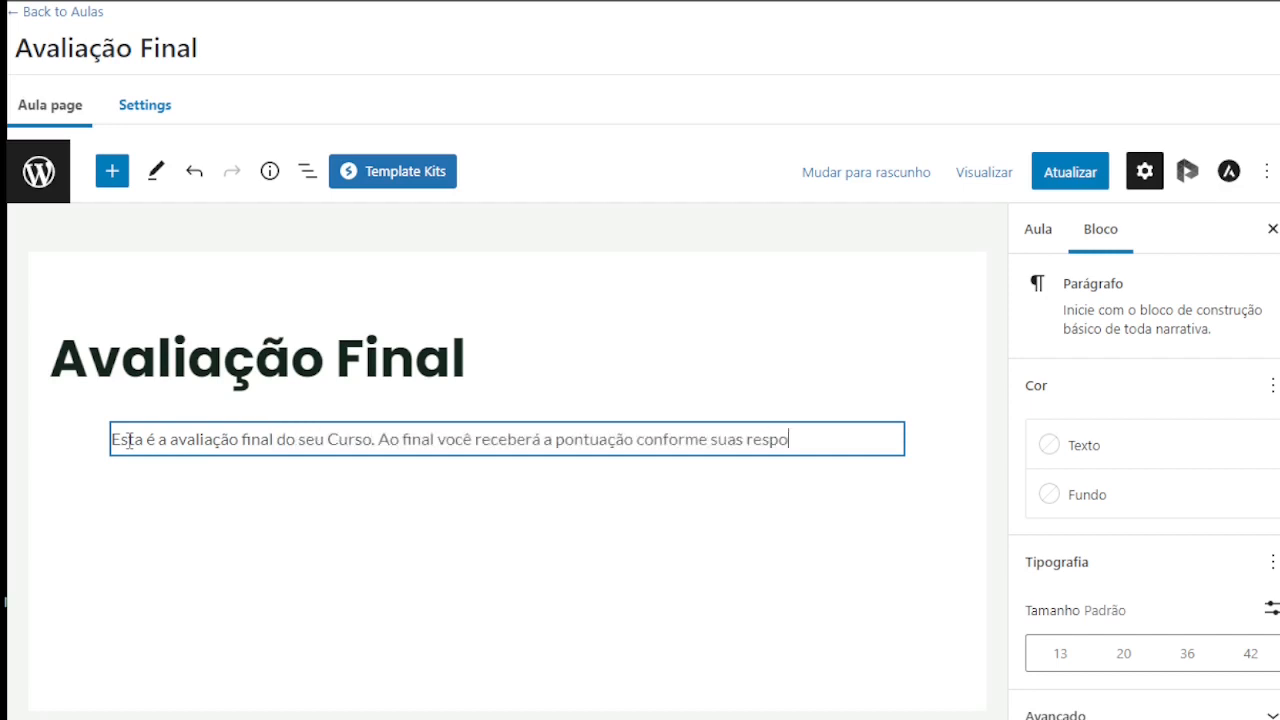
left_click(378, 439)
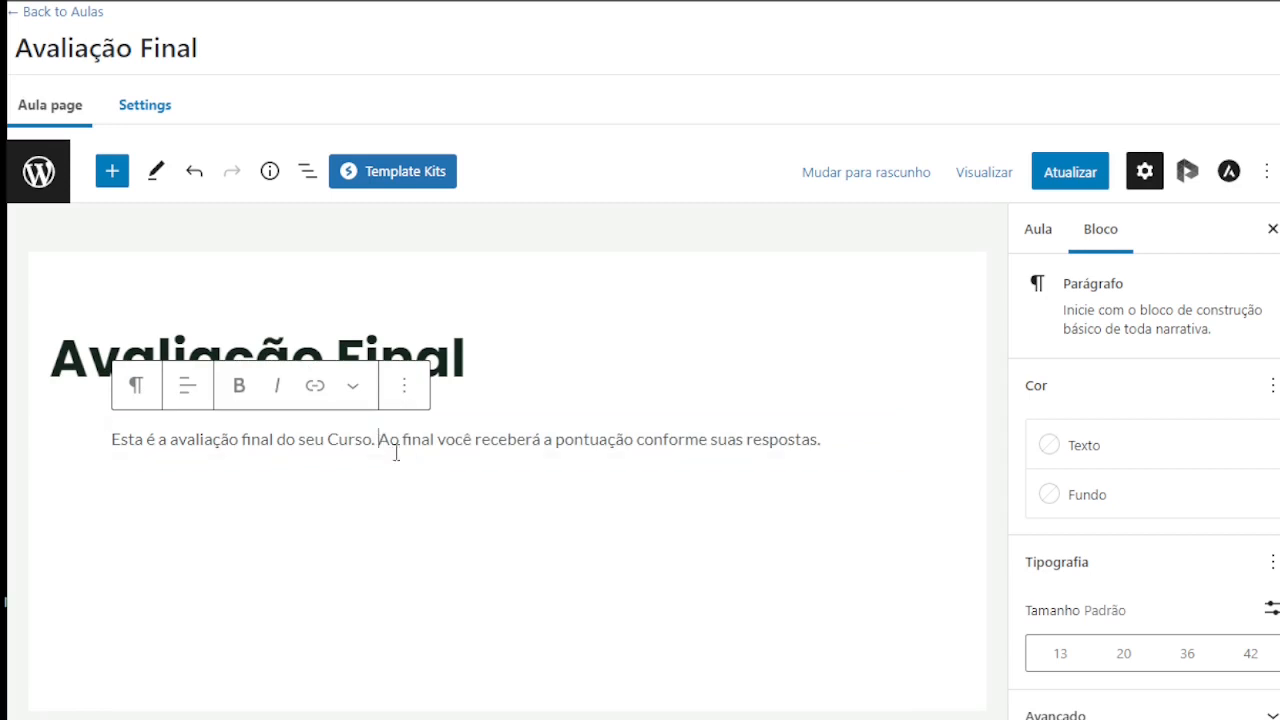
key("shift+Return")
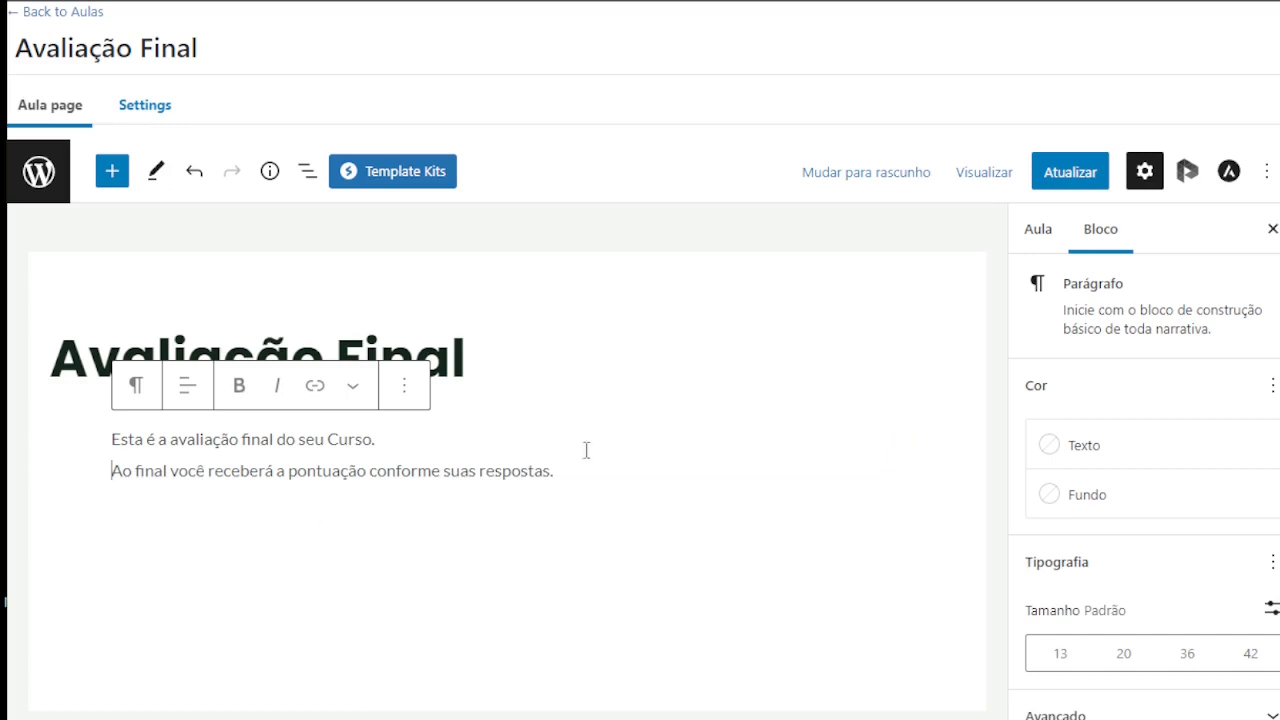
Step: Update the Avaliação Final lesson and view its published page
left_click(1066, 173)
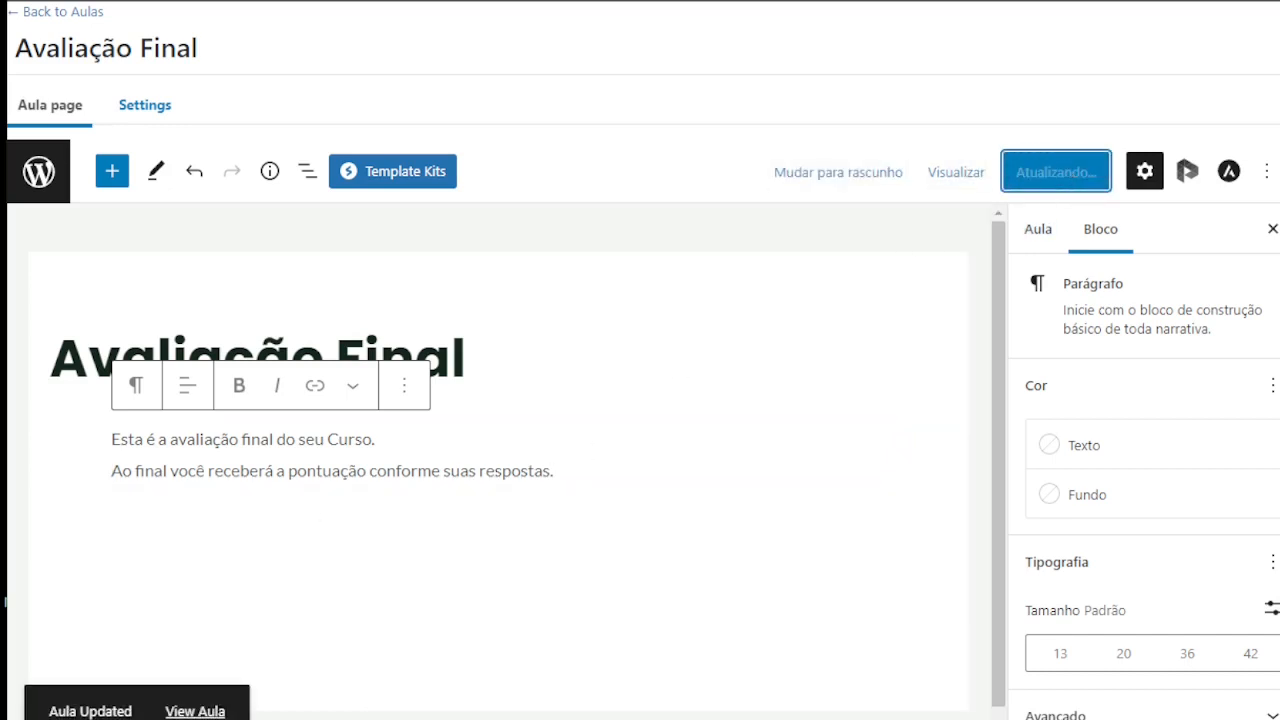
left_click(194, 714)
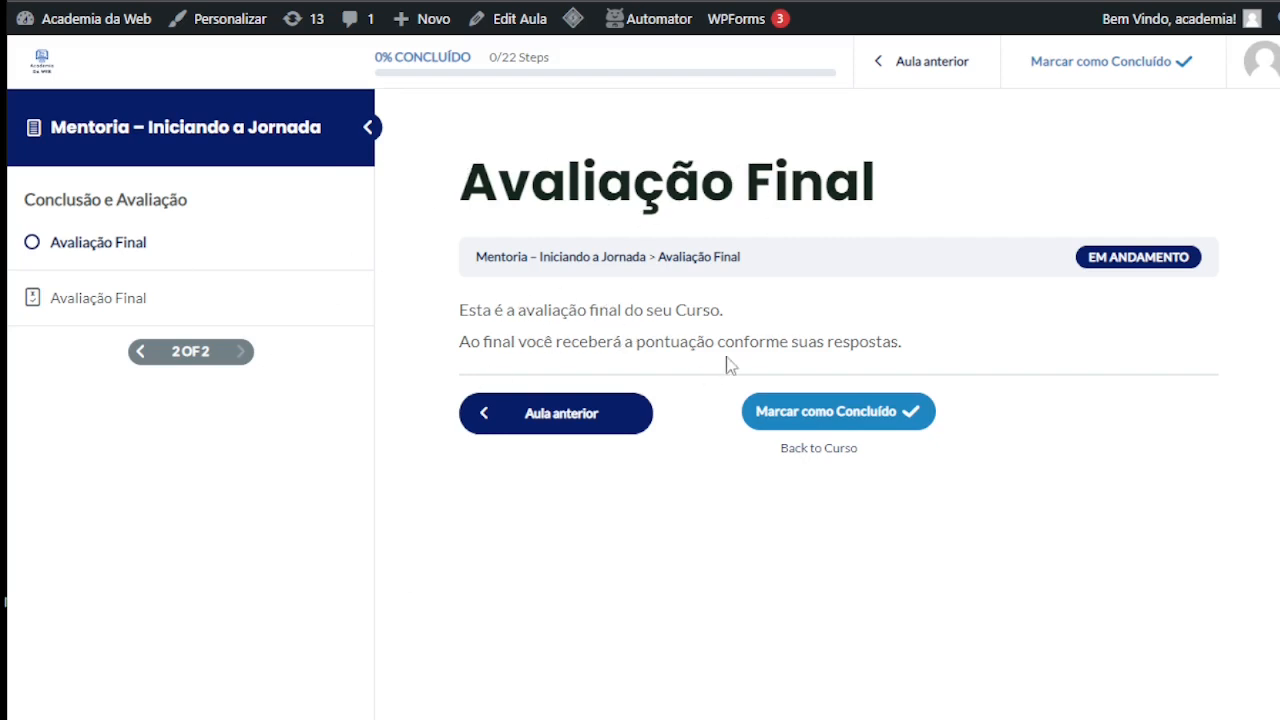
Step: Open the Avaliação Final quiz listed under Final Avaliações for editing in a separate tab and switch to it
left_click(95, 299)
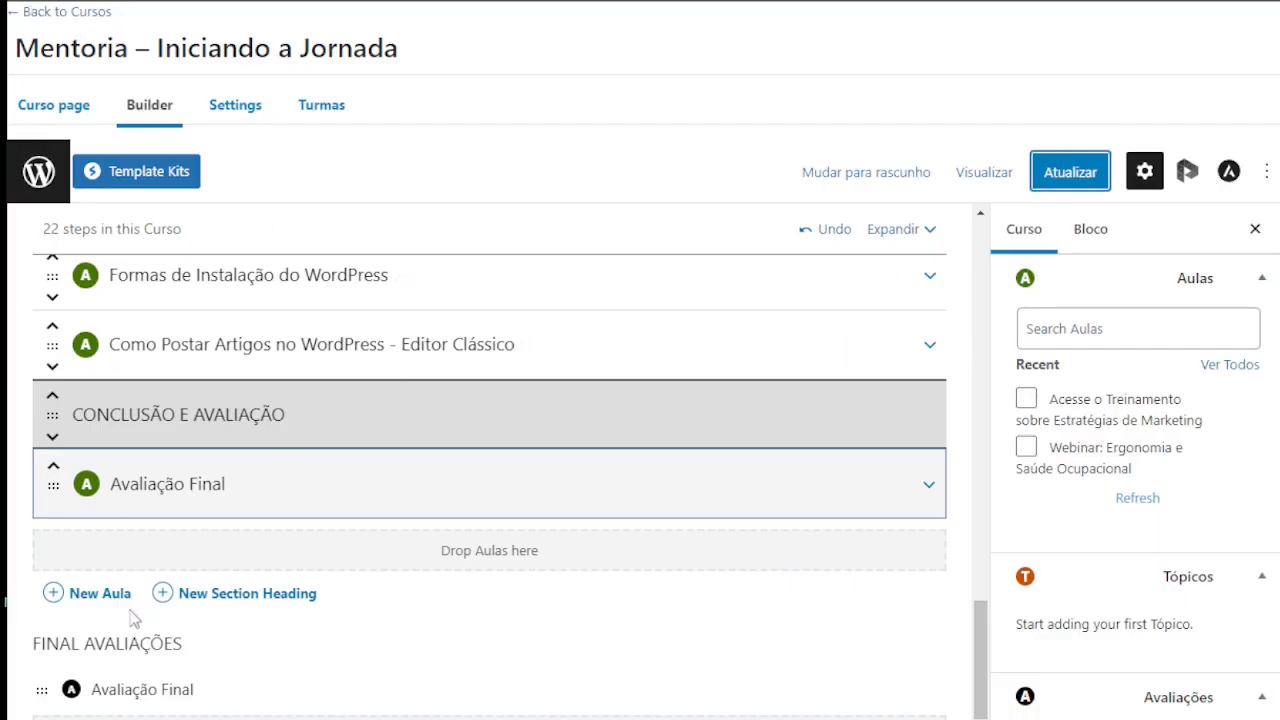
scroll(135, 618, "down", 1)
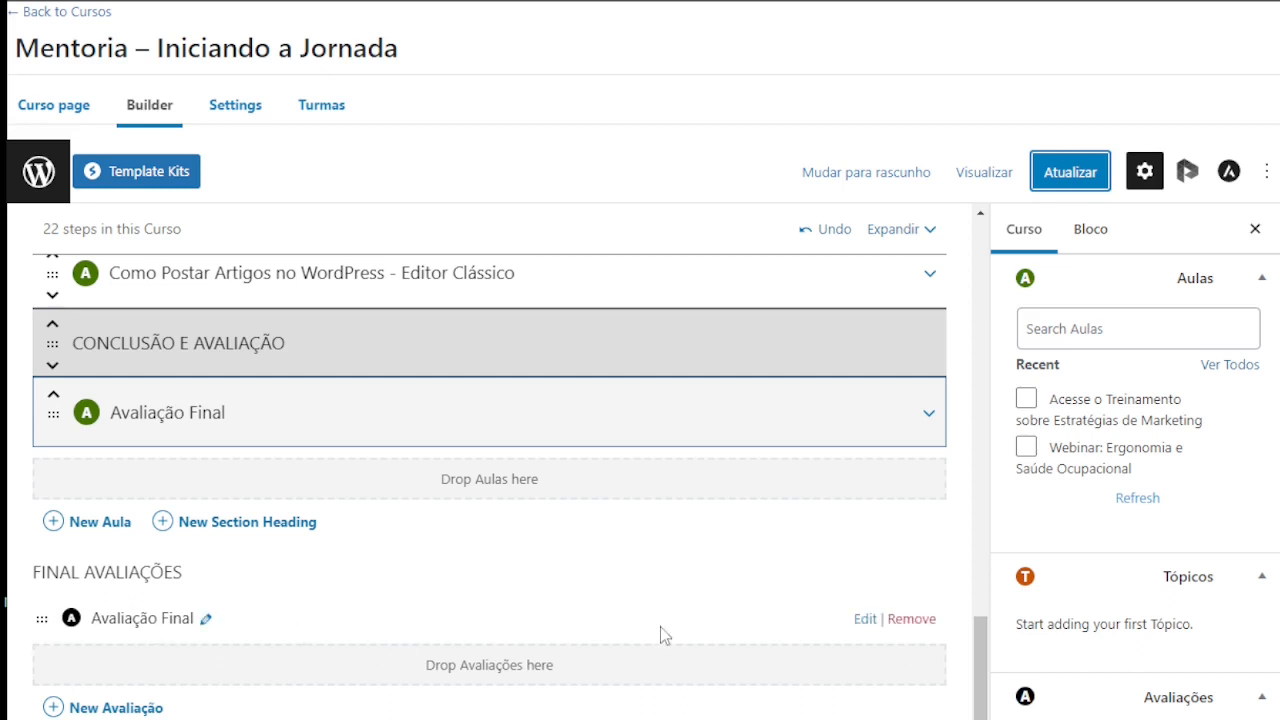
right_click(866, 622)
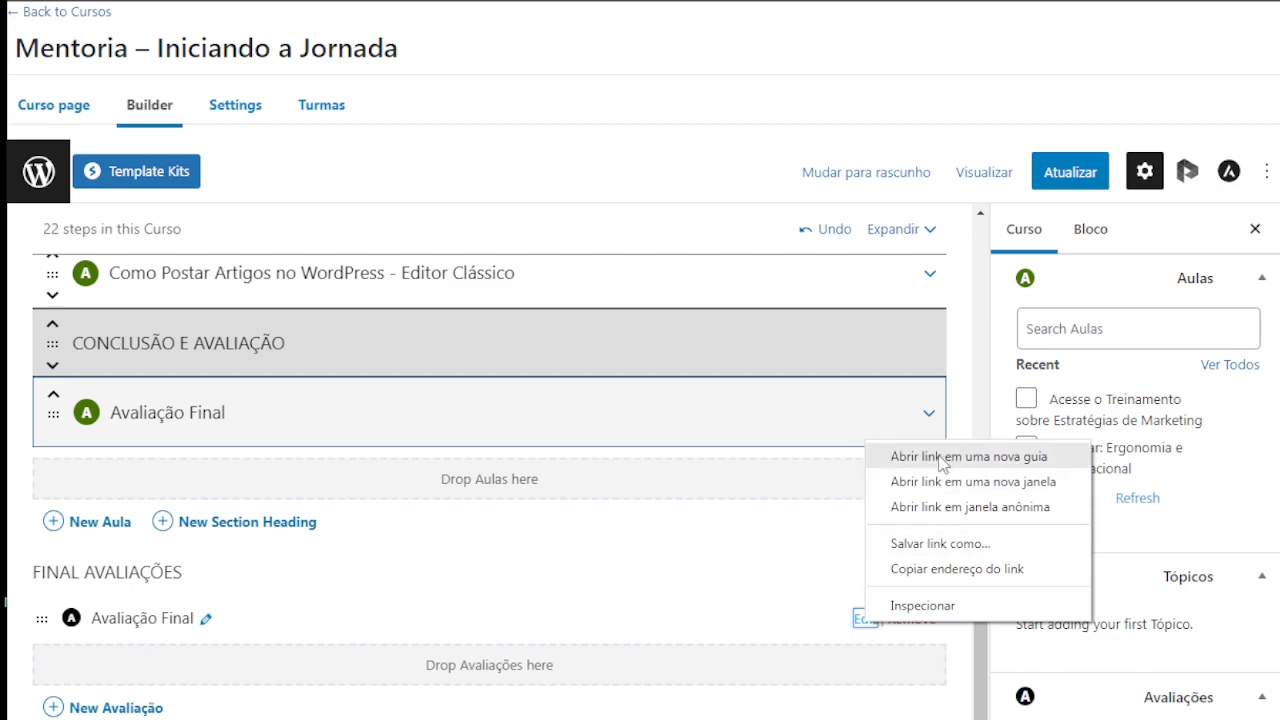
left_click(940, 458)
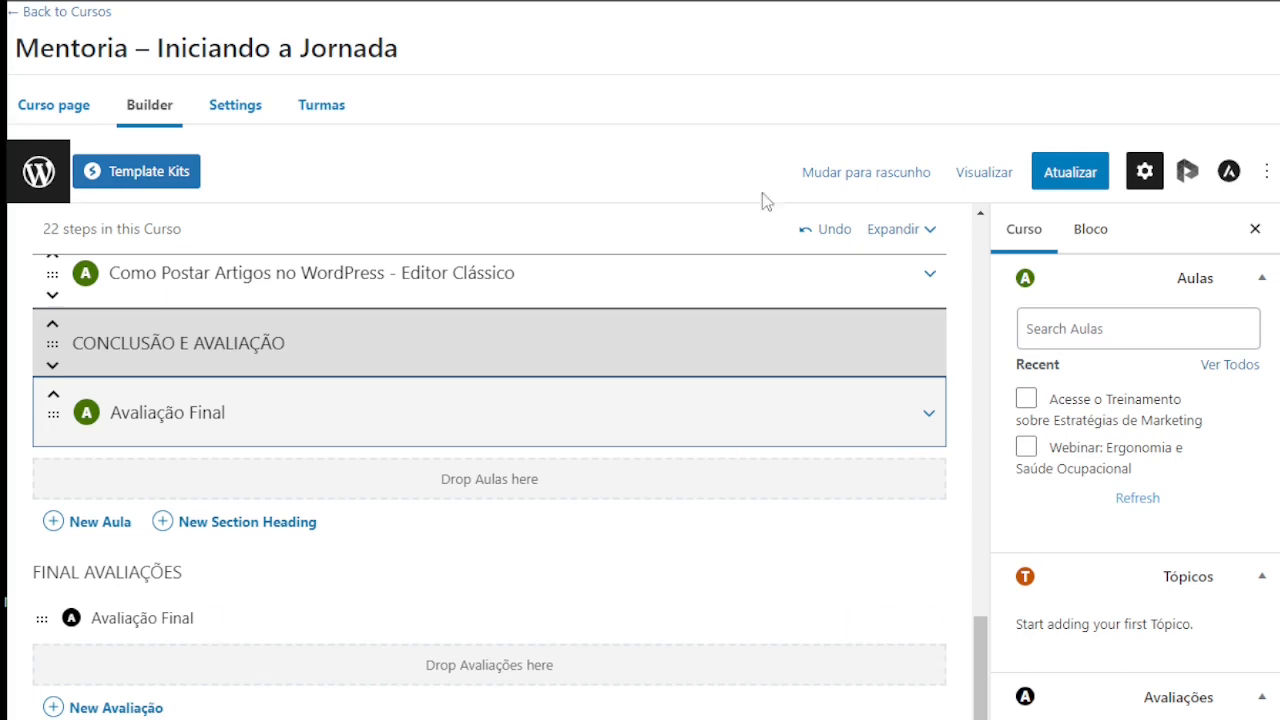
key("ctrl+Tab")
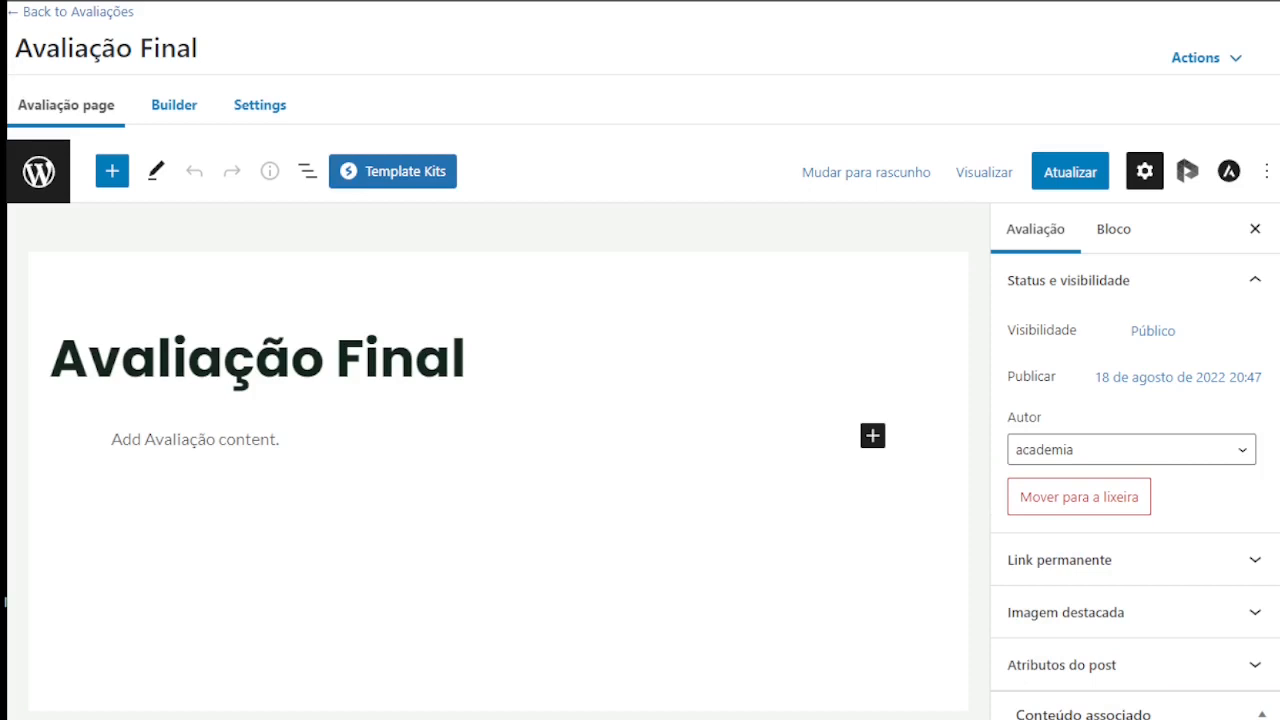
Step: Examine the Avaliação Final quiz's page content and its question builder
left_click(322, 360)
left_click(168, 108)
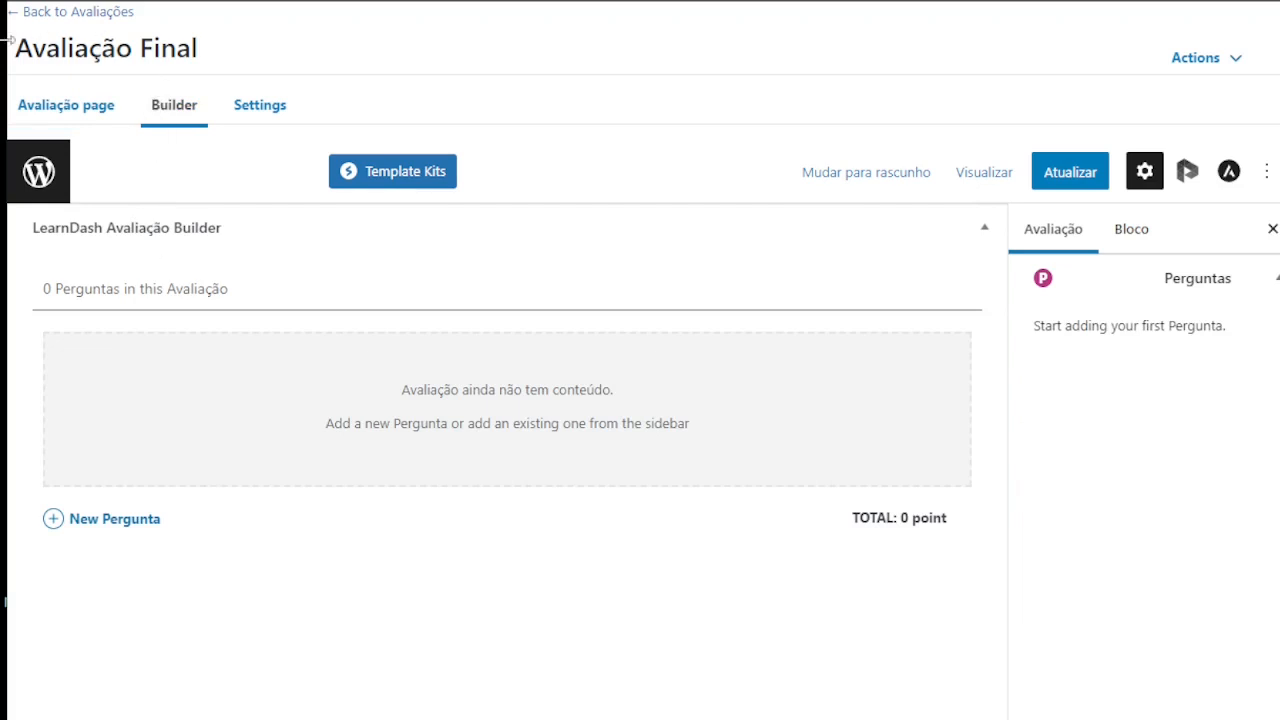
left_click_drag(20, 52, 210, 57)
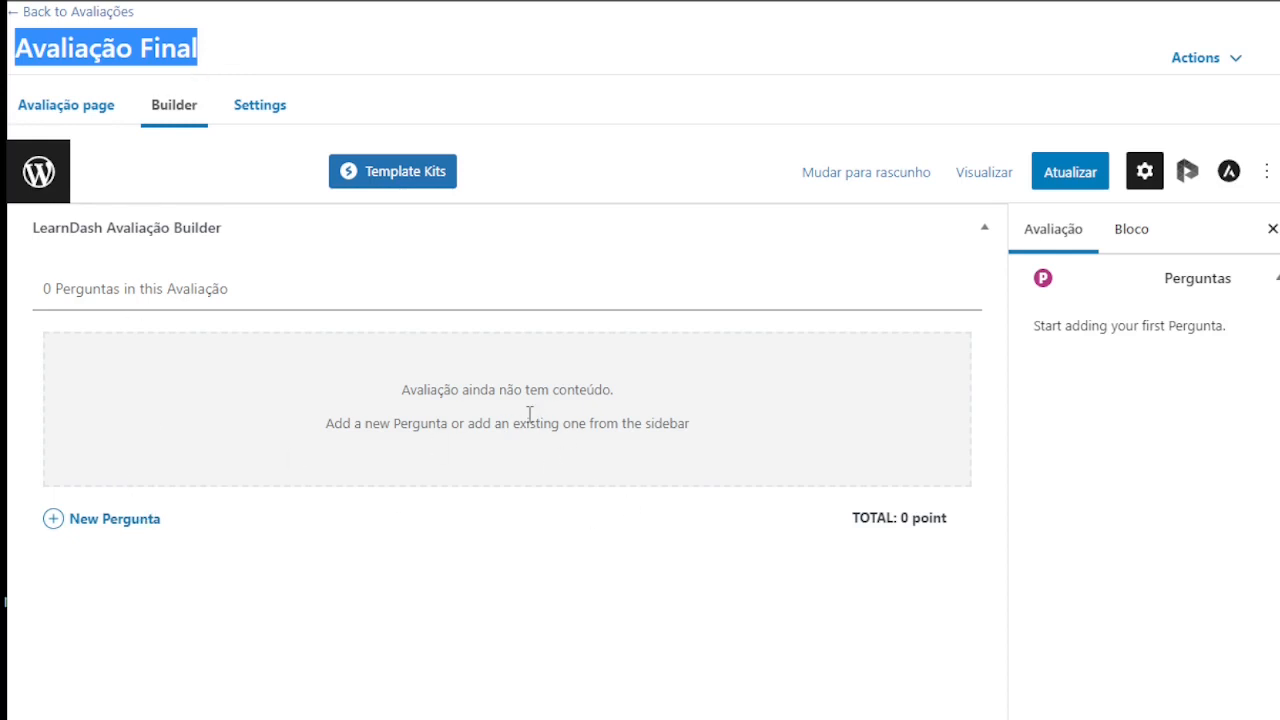
Step: In the quiz's access settings, set the associated lesson to Avaliação Final, keeping the course Mentoria - Iniciando a Jornada
left_click(267, 118)
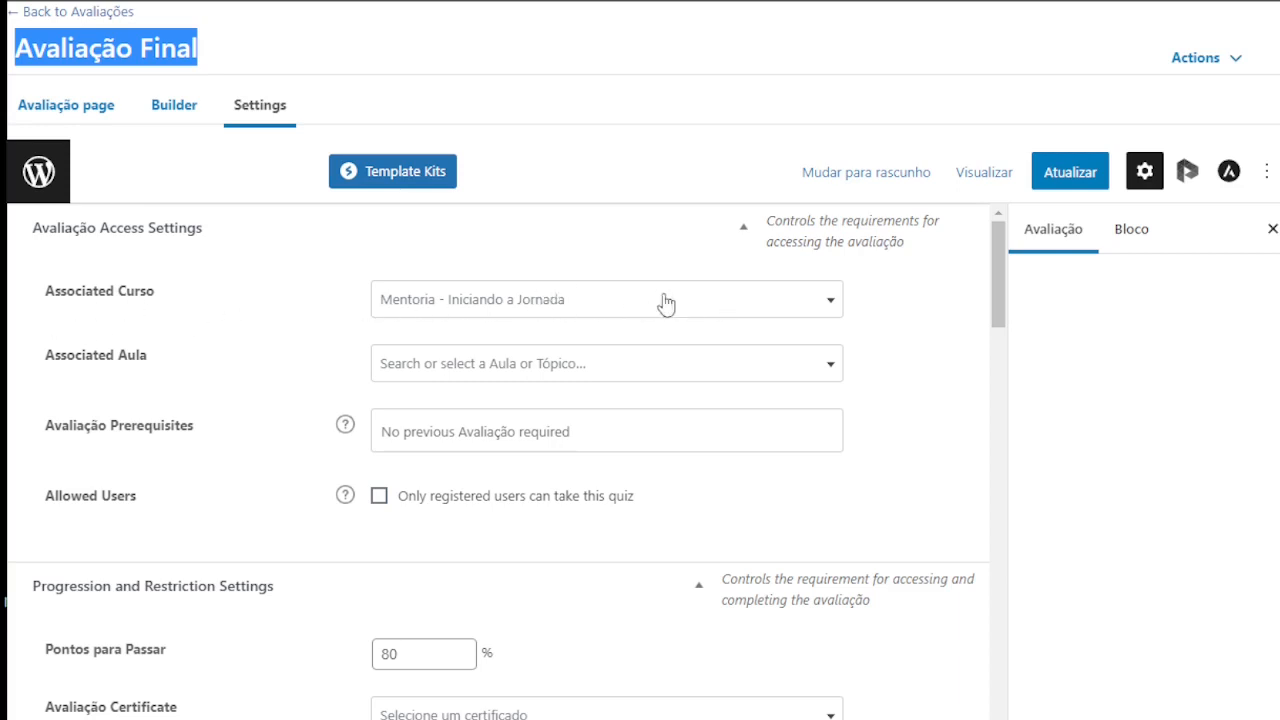
left_click(770, 308)
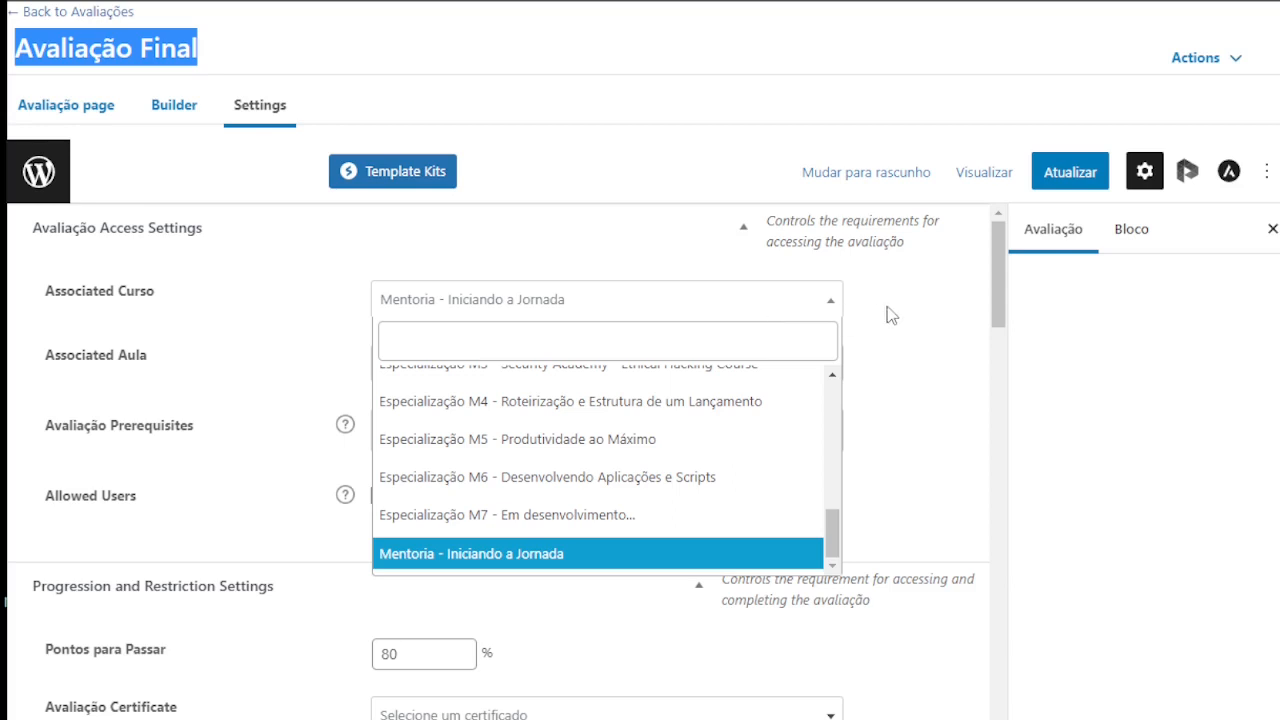
left_click(886, 315)
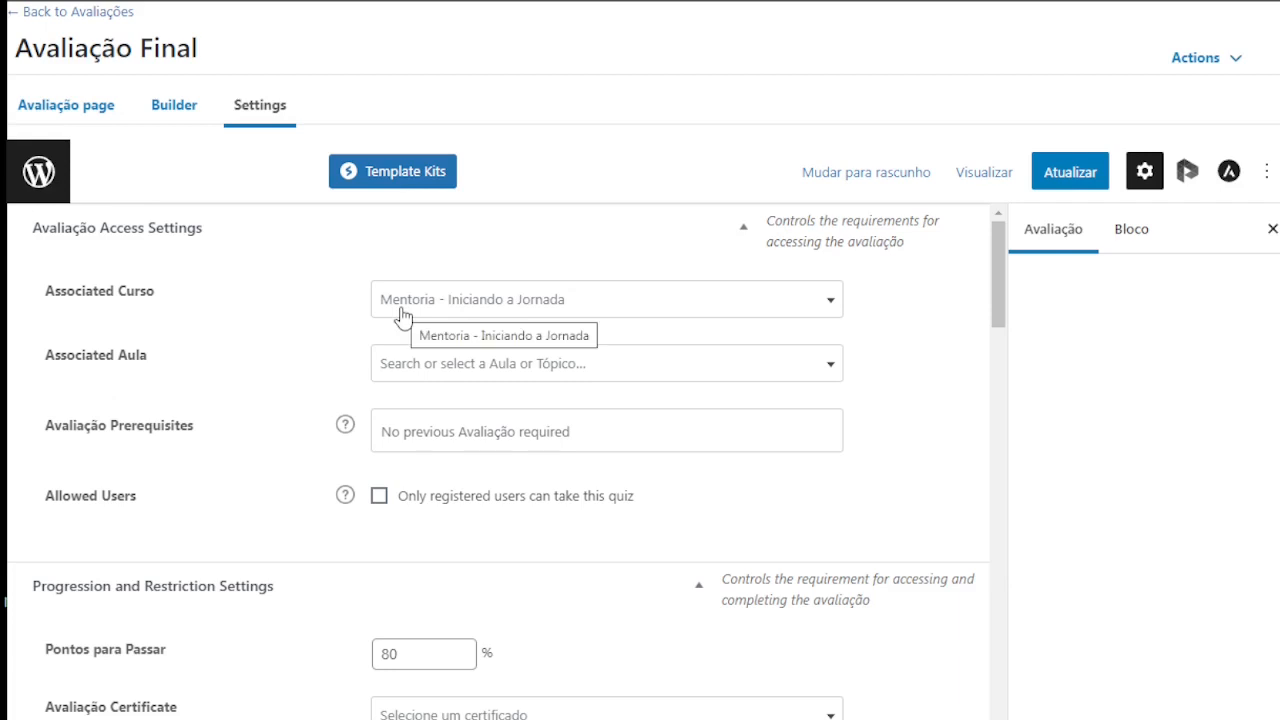
left_click(590, 364)
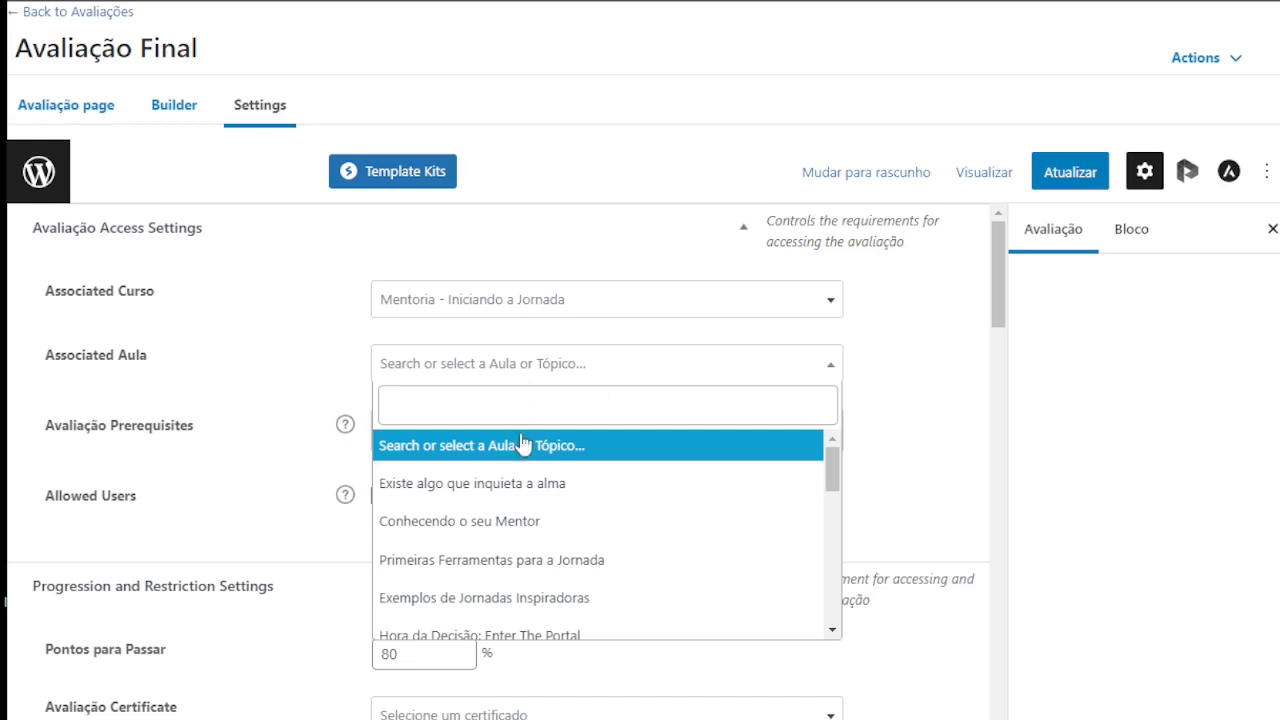
left_click_drag(832, 466, 842, 634)
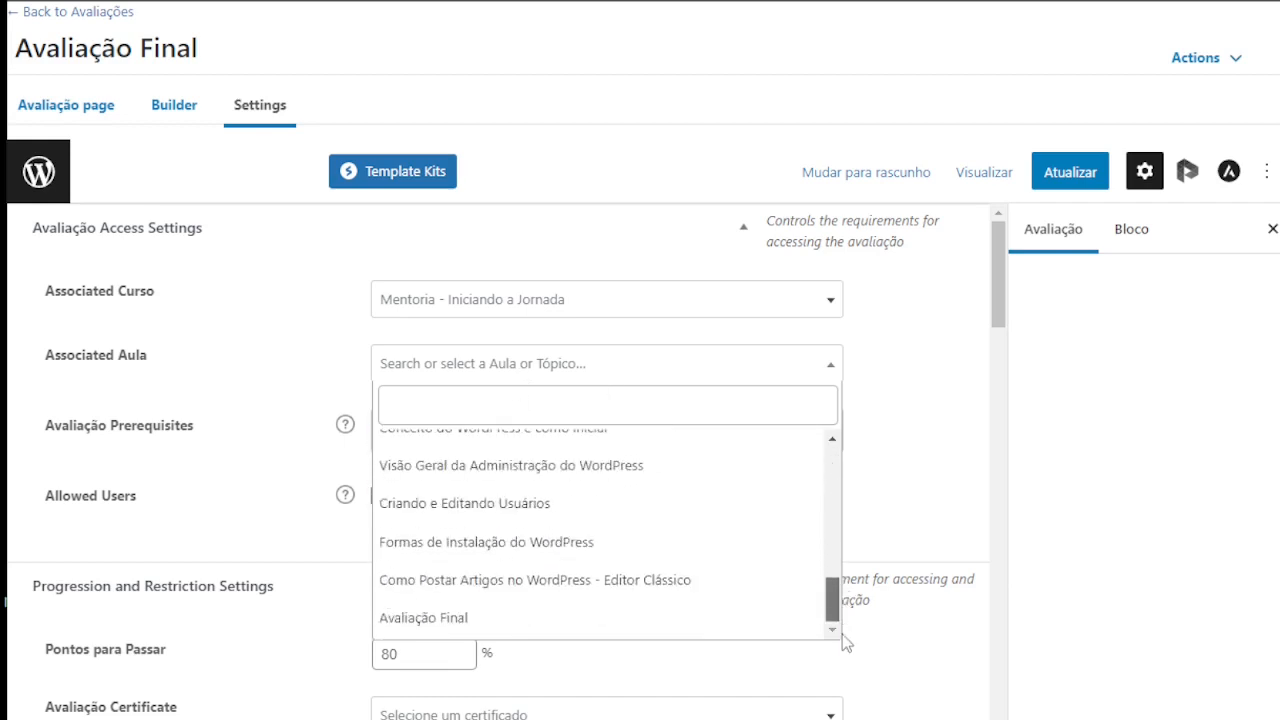
left_click(424, 619)
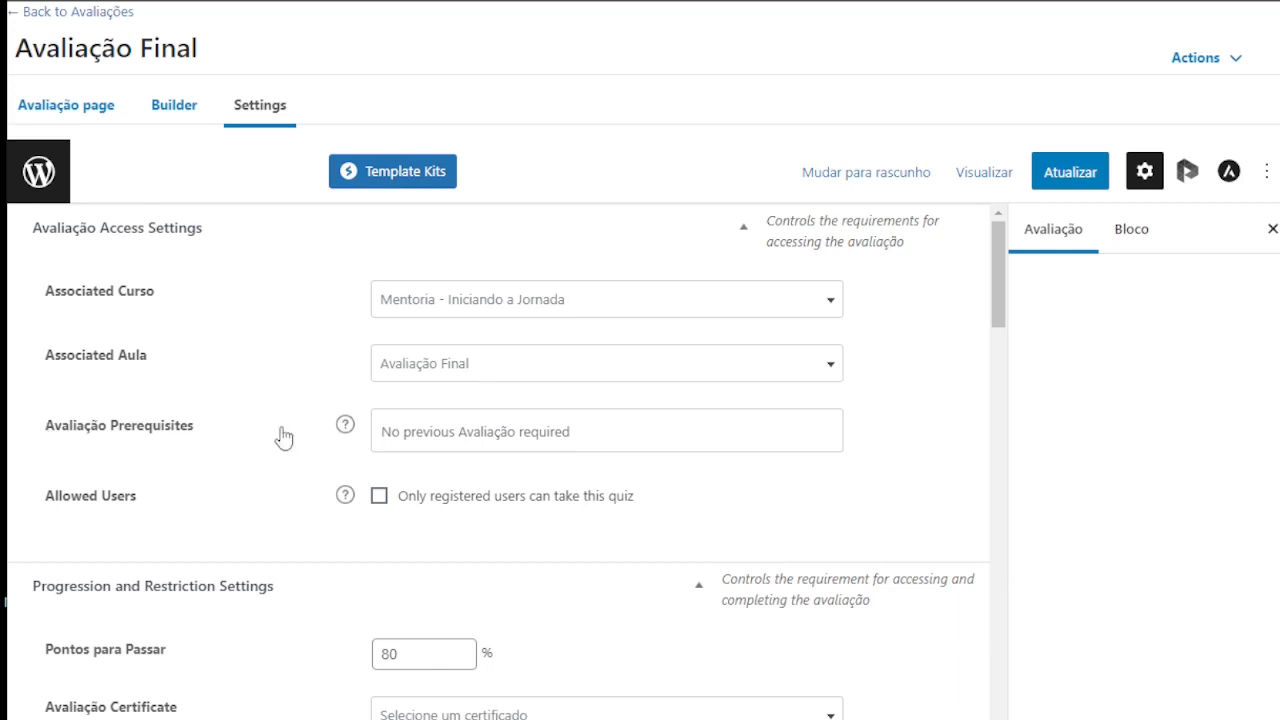
Step: Try the quiz prerequisite option "Nenhum Avaliação anterior necessário" and the restriction to registered users only
left_click(419, 420)
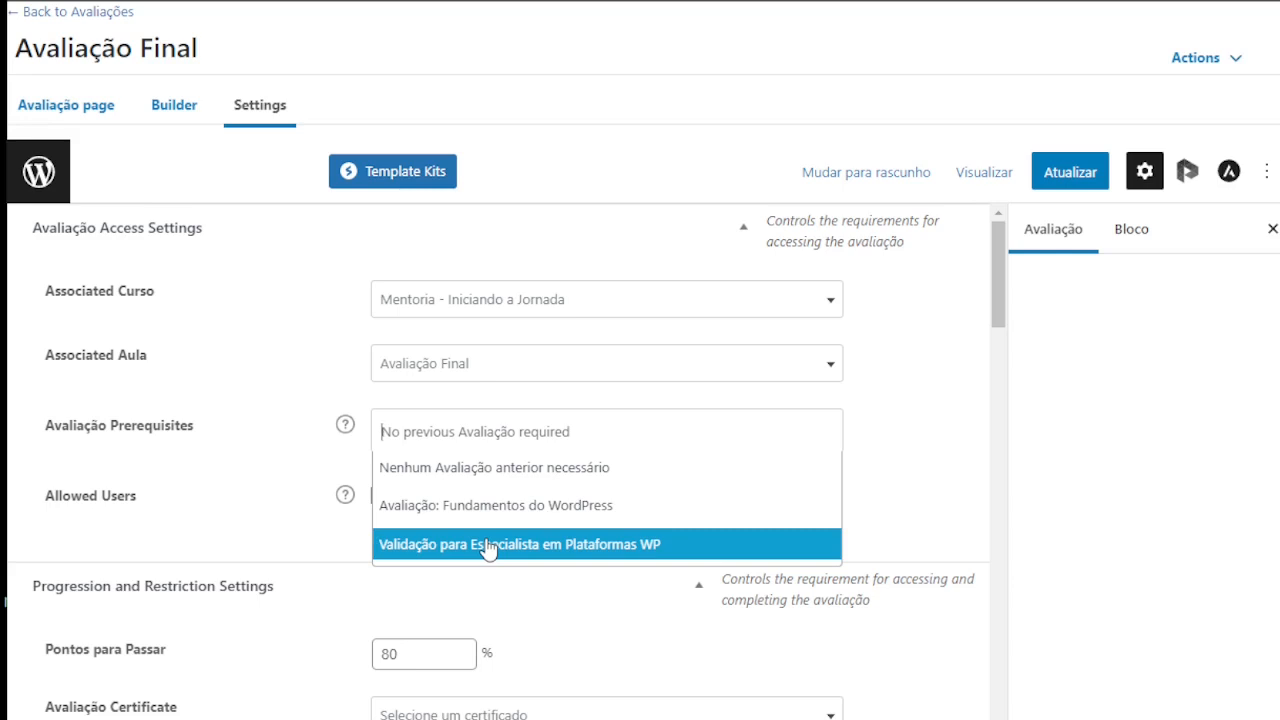
left_click(431, 474)
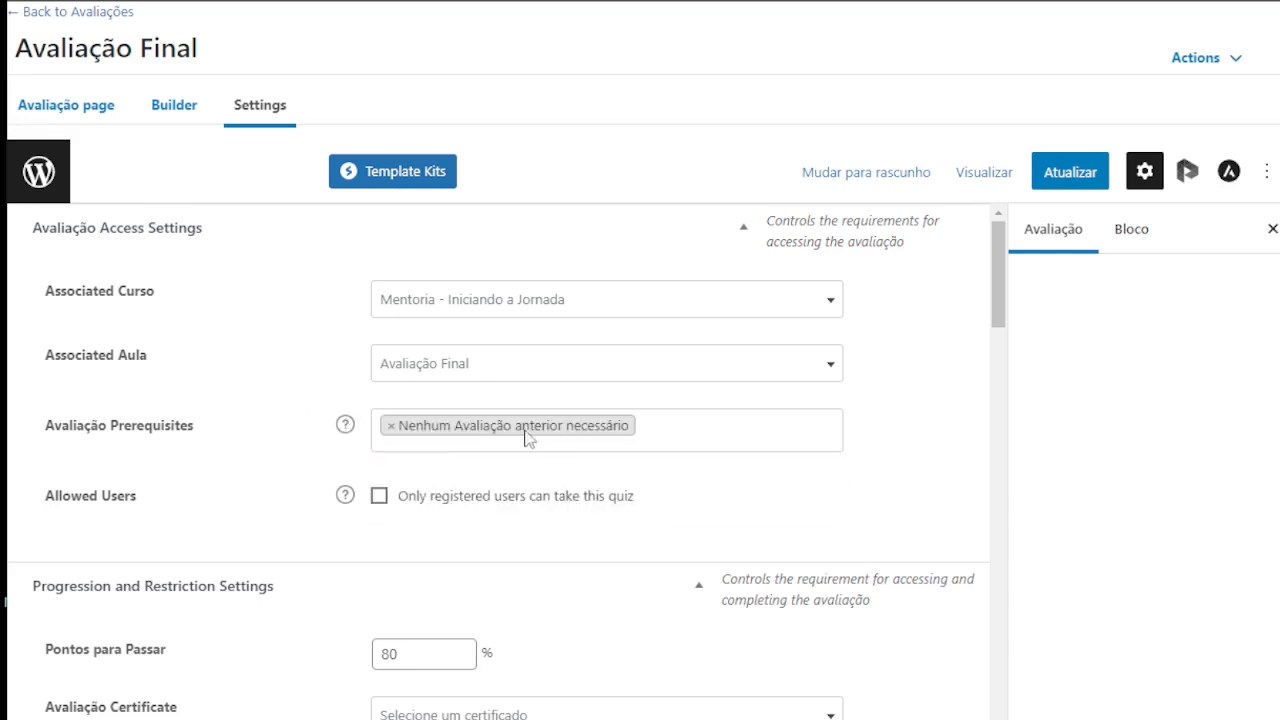
left_click(392, 430)
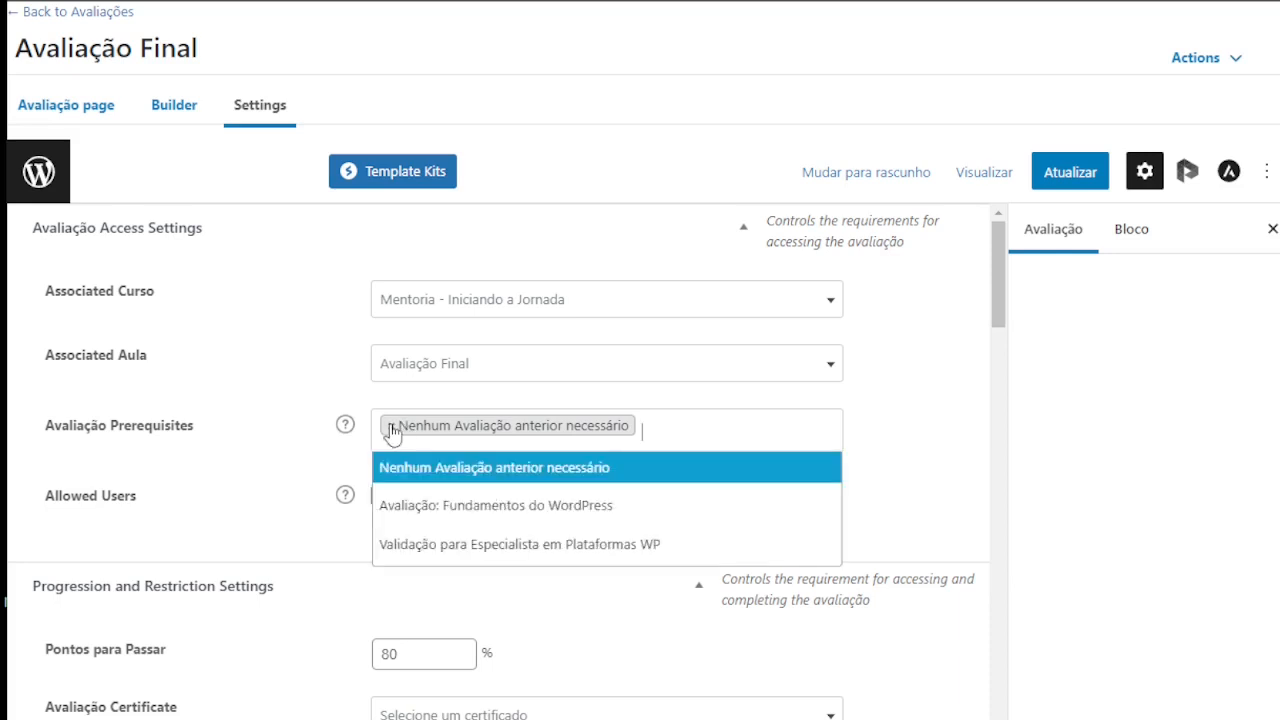
left_click(392, 430)
left_click(283, 463)
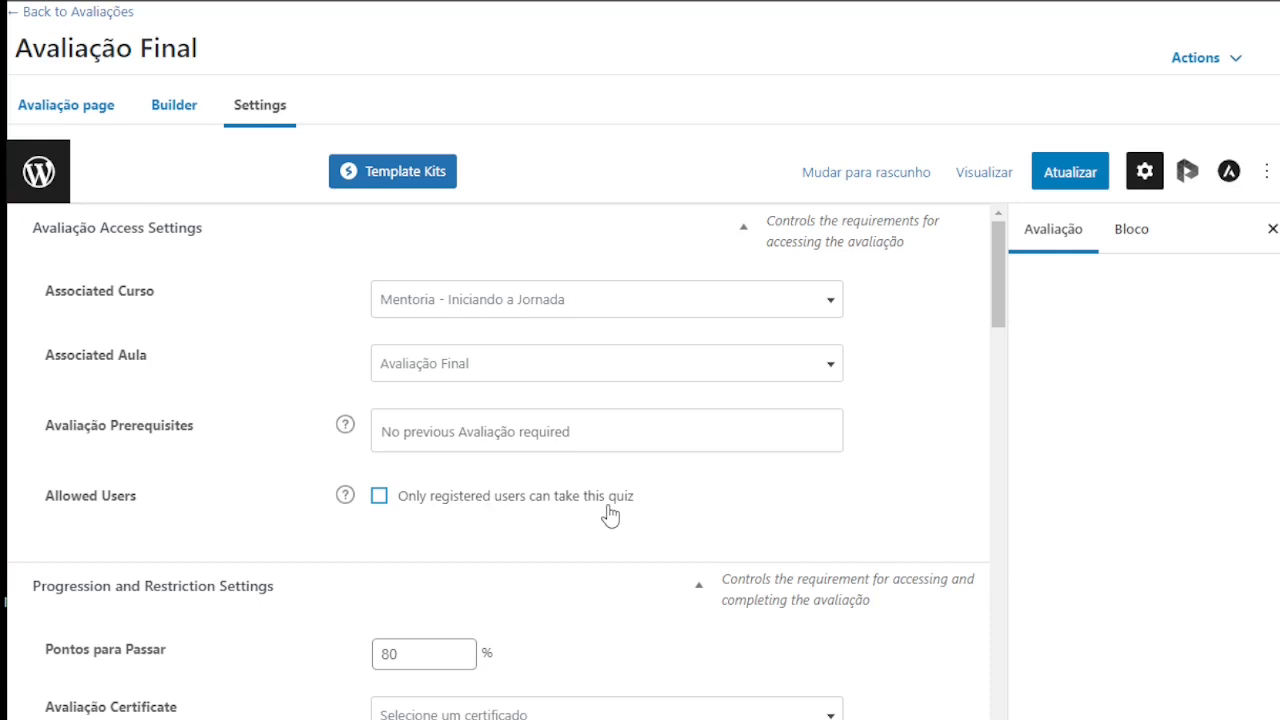
left_click(380, 506)
left_click(379, 500)
Step: Set the quiz's passing score to 70% and check which certificates can be assigned
scroll(283, 605, "down", 3)
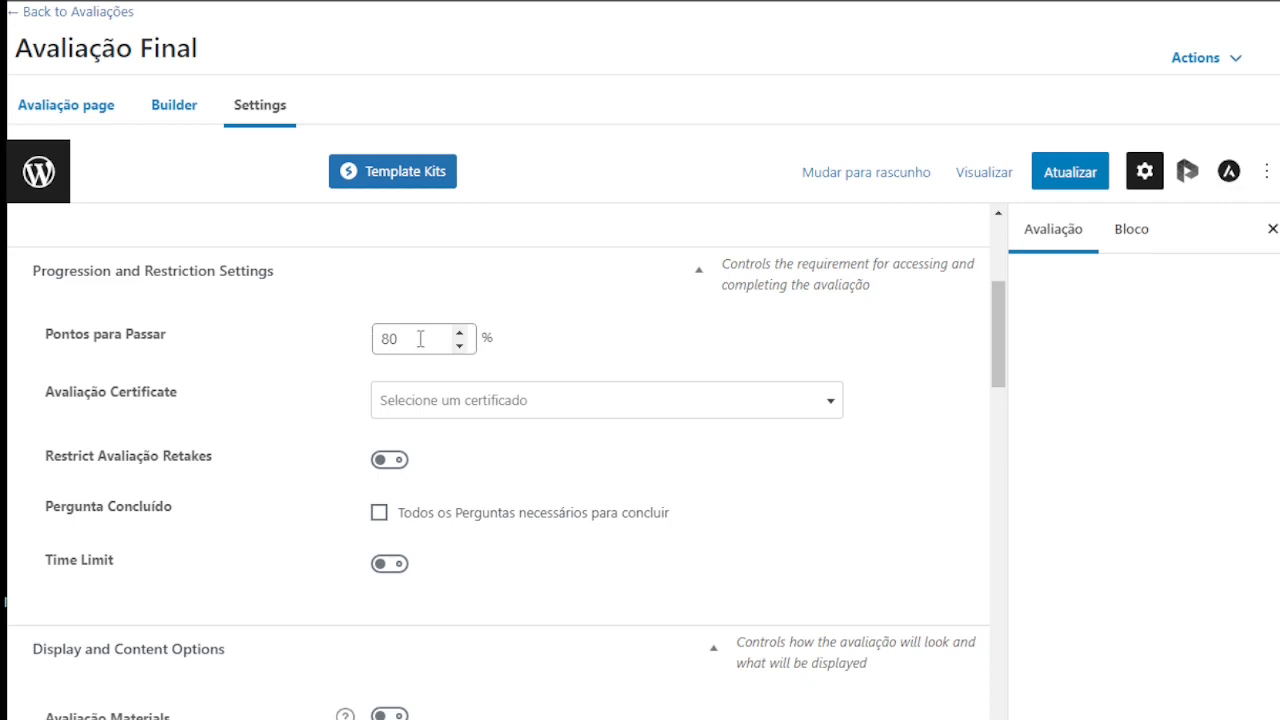
left_click_drag(390, 339, 337, 354)
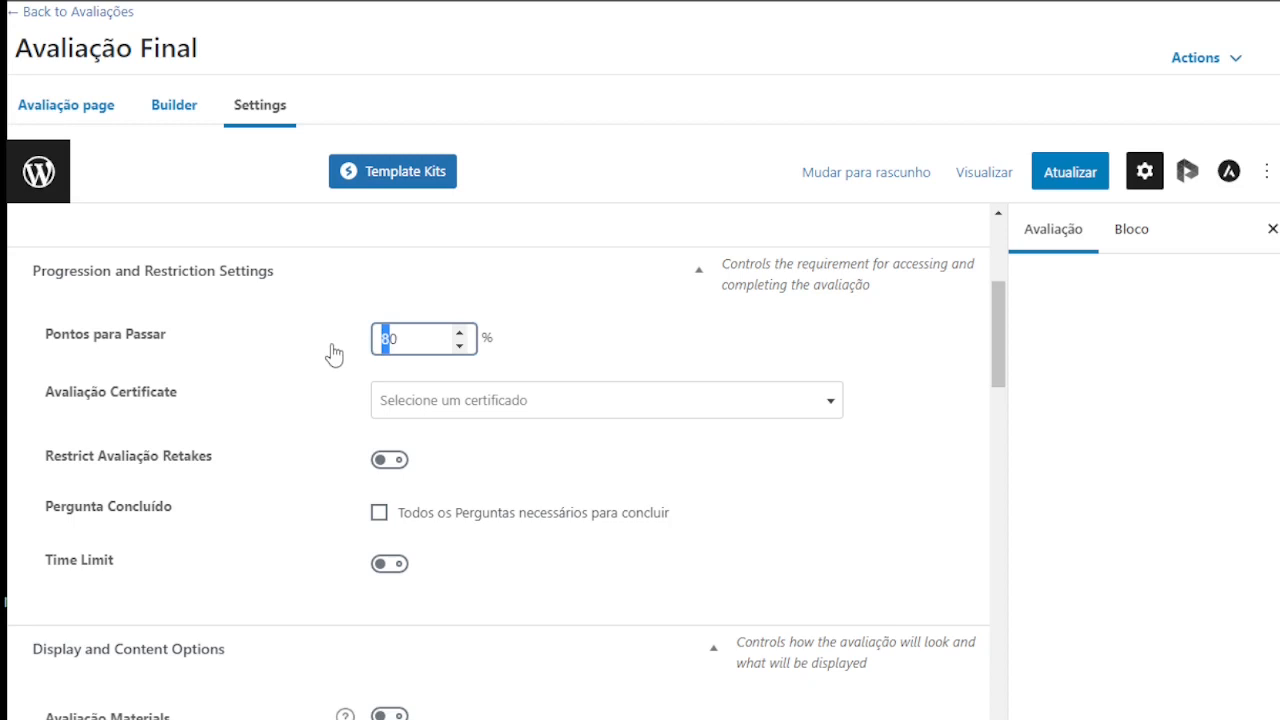
type("7")
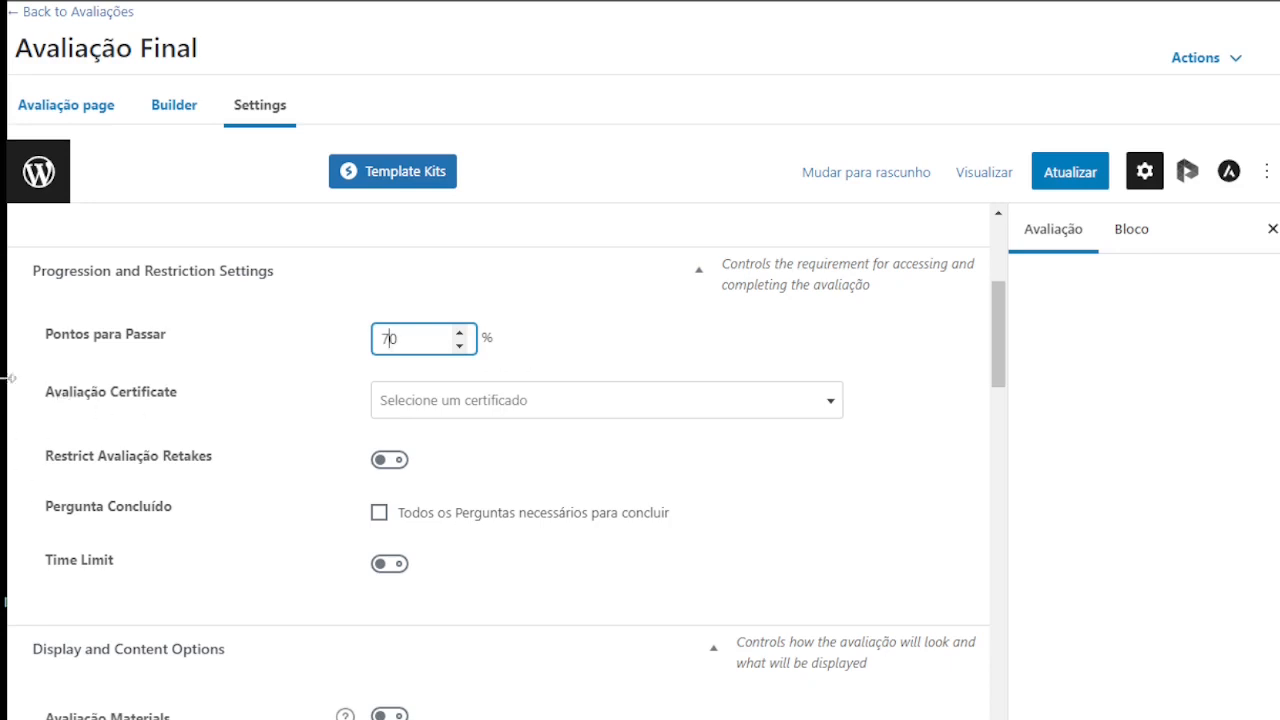
left_click(706, 407)
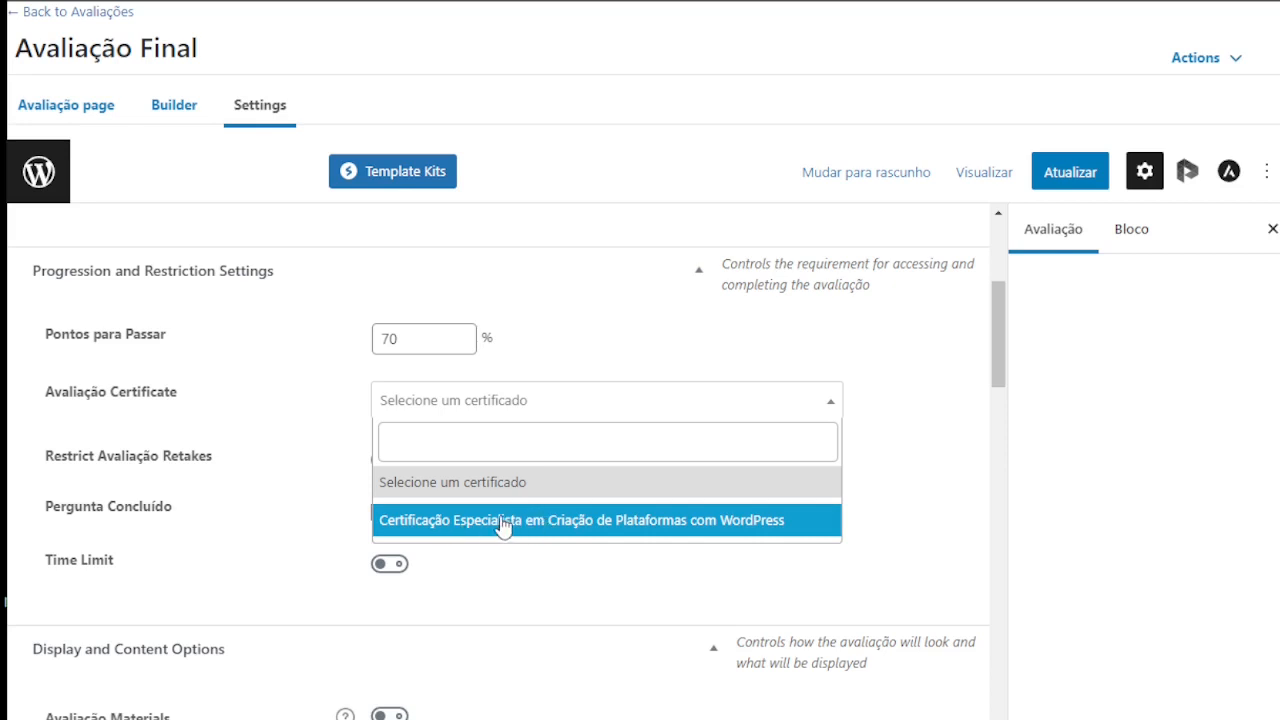
Step: Restrict quiz retakes to 3 allowed retries, applicable to all users
left_click(322, 467)
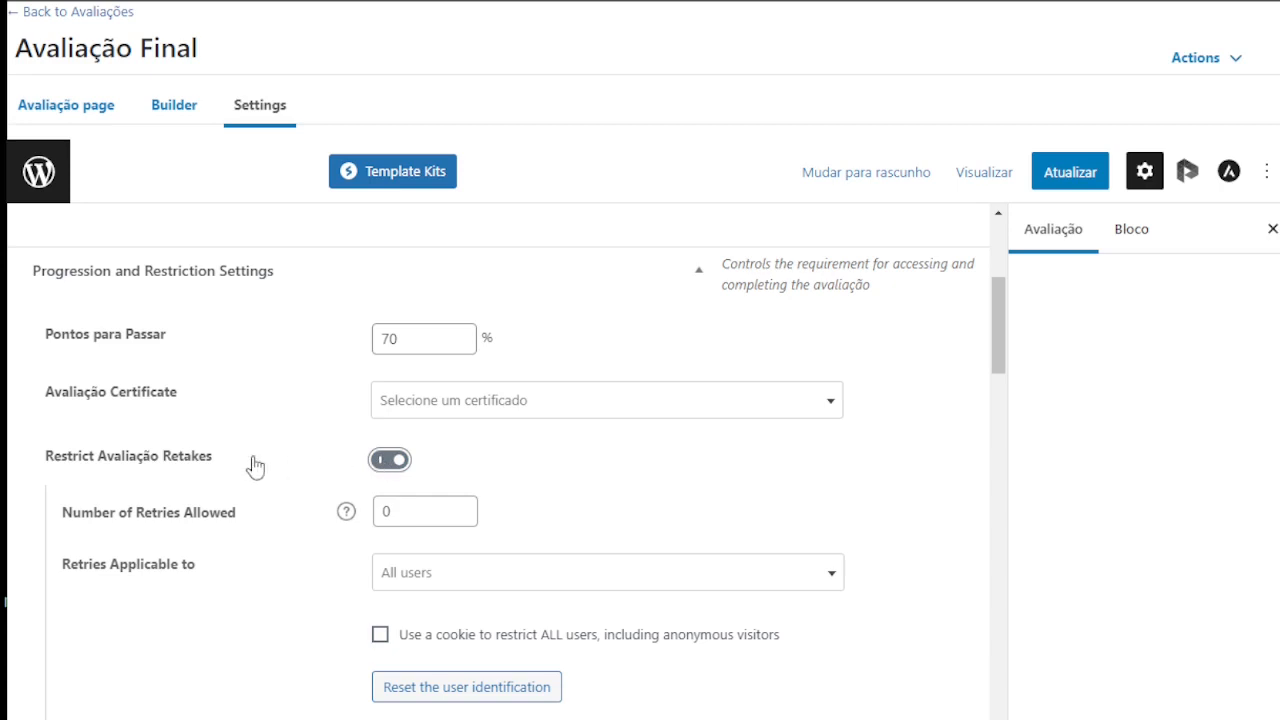
scroll(586, 471, "down", 1)
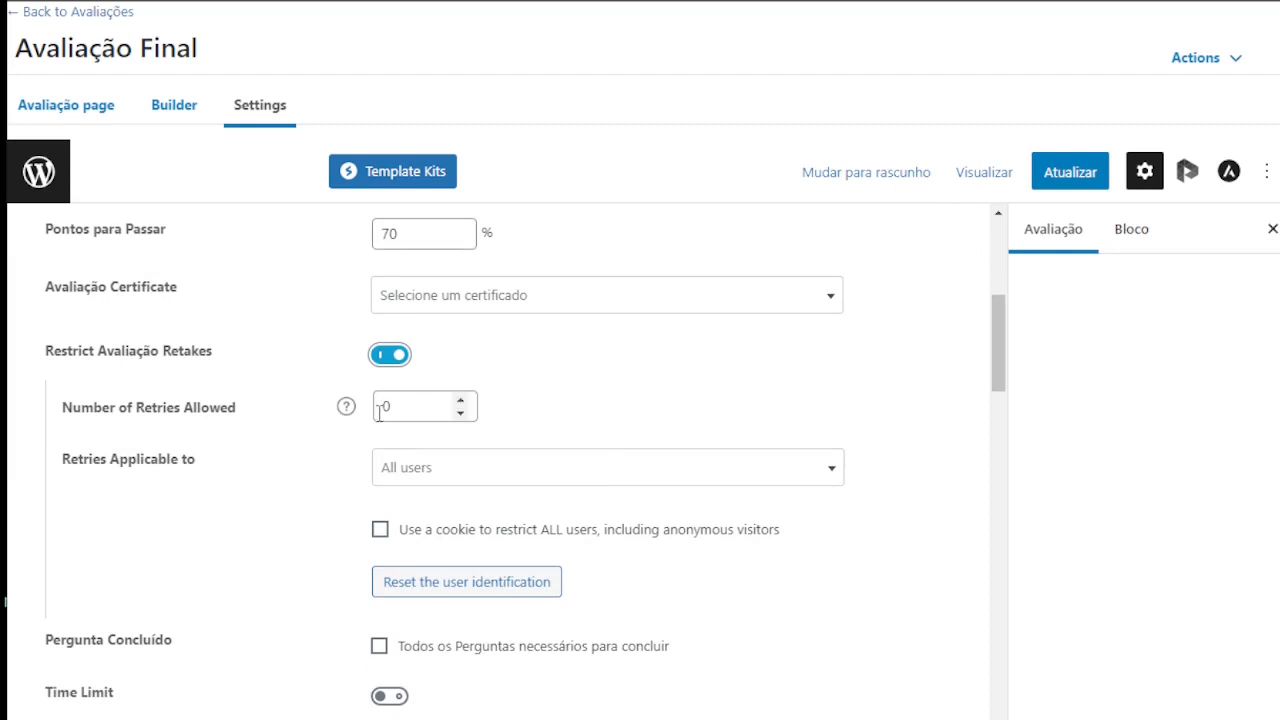
left_click_drag(384, 408, 439, 408)
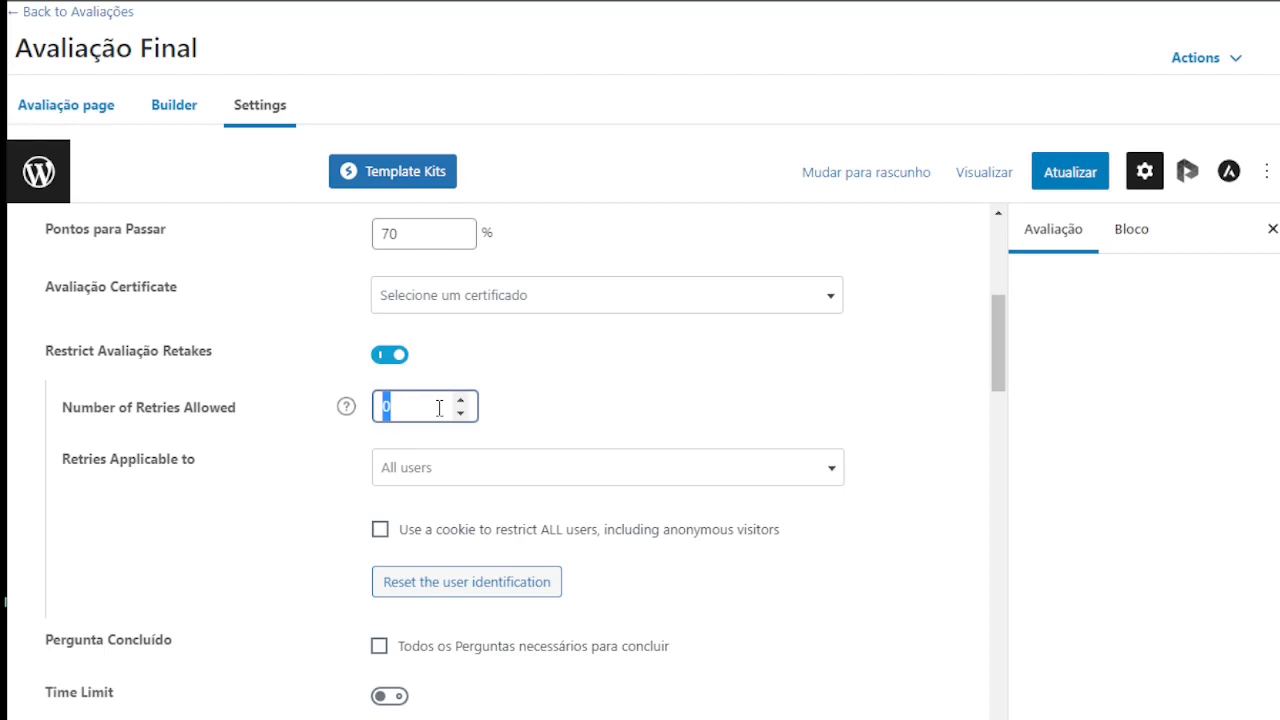
type("3")
scroll(480, 410, "down", 1)
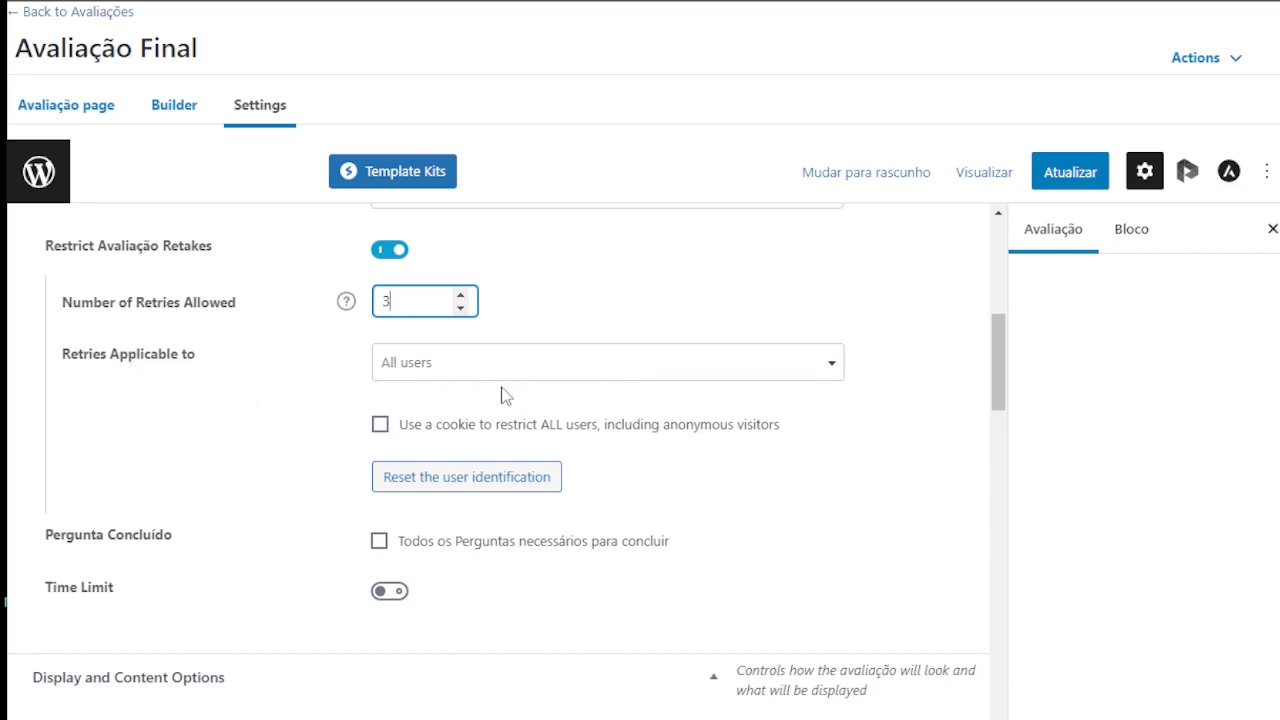
left_click(691, 372)
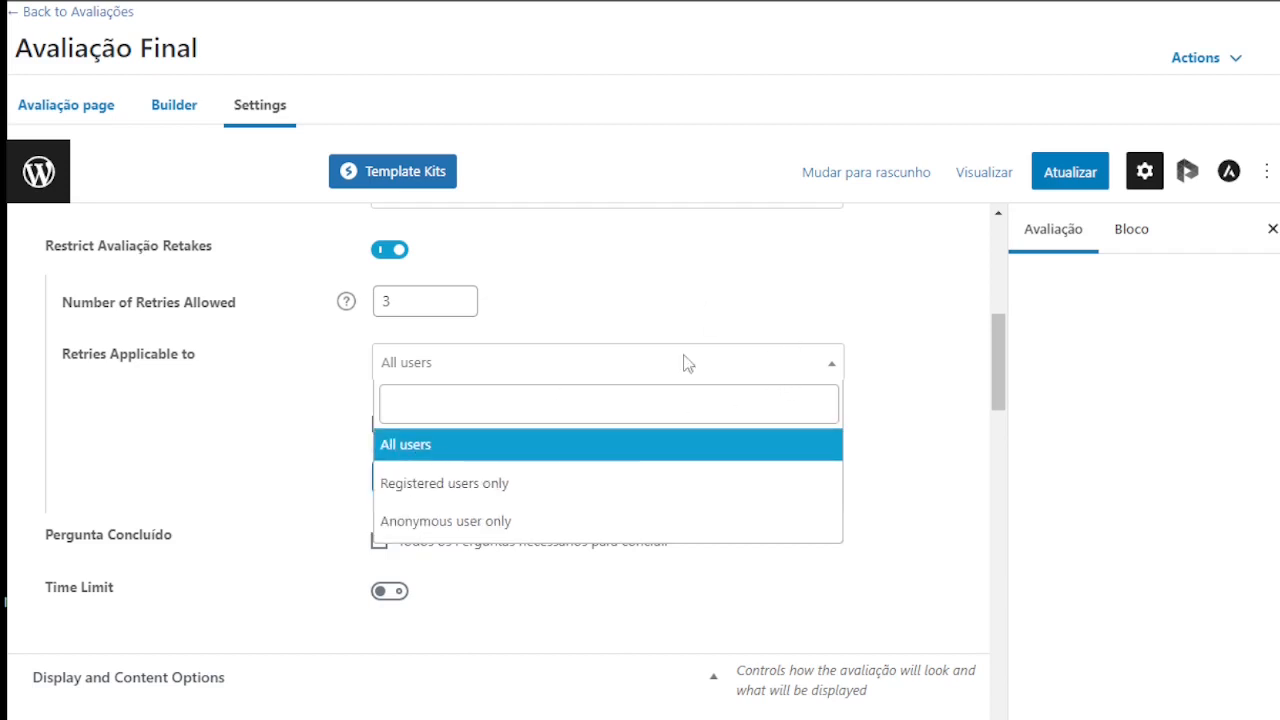
left_click(643, 306)
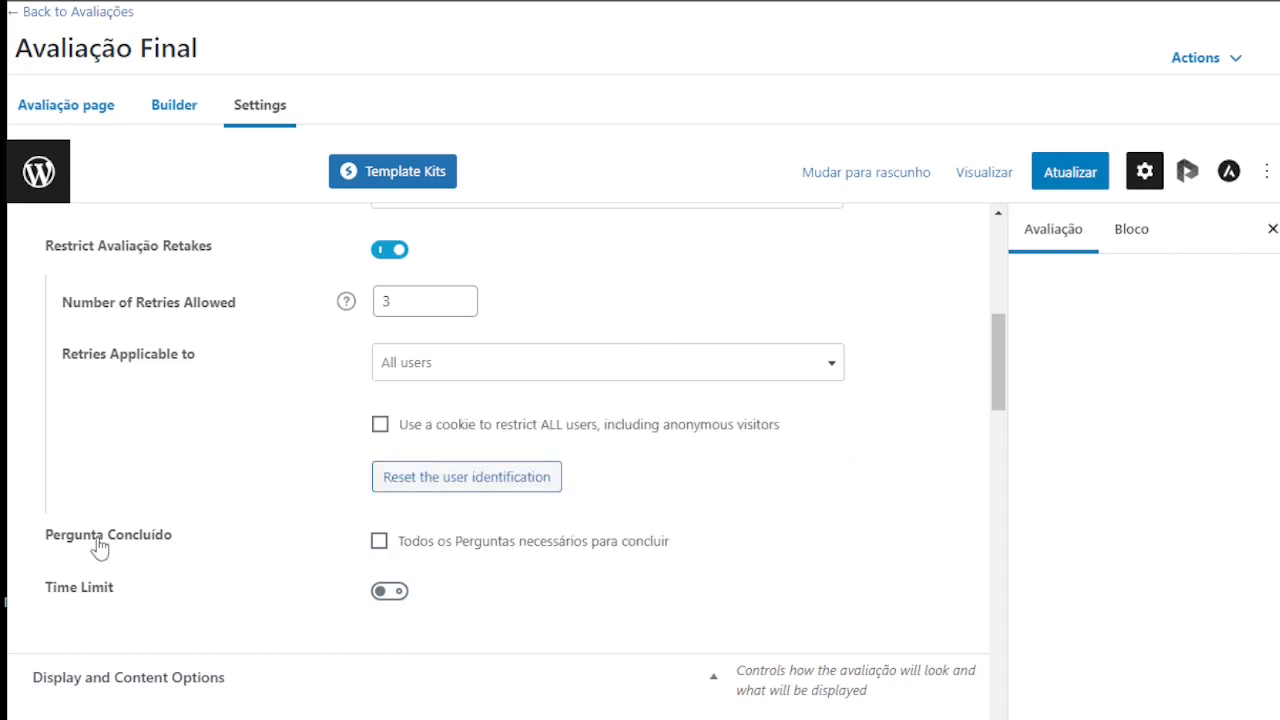
Step: Require all questions to be completed and enable a time limit that automatically submits after 0 hours, 60 minutes and 00 seconds
left_click(380, 543)
scroll(314, 583, "down", 2)
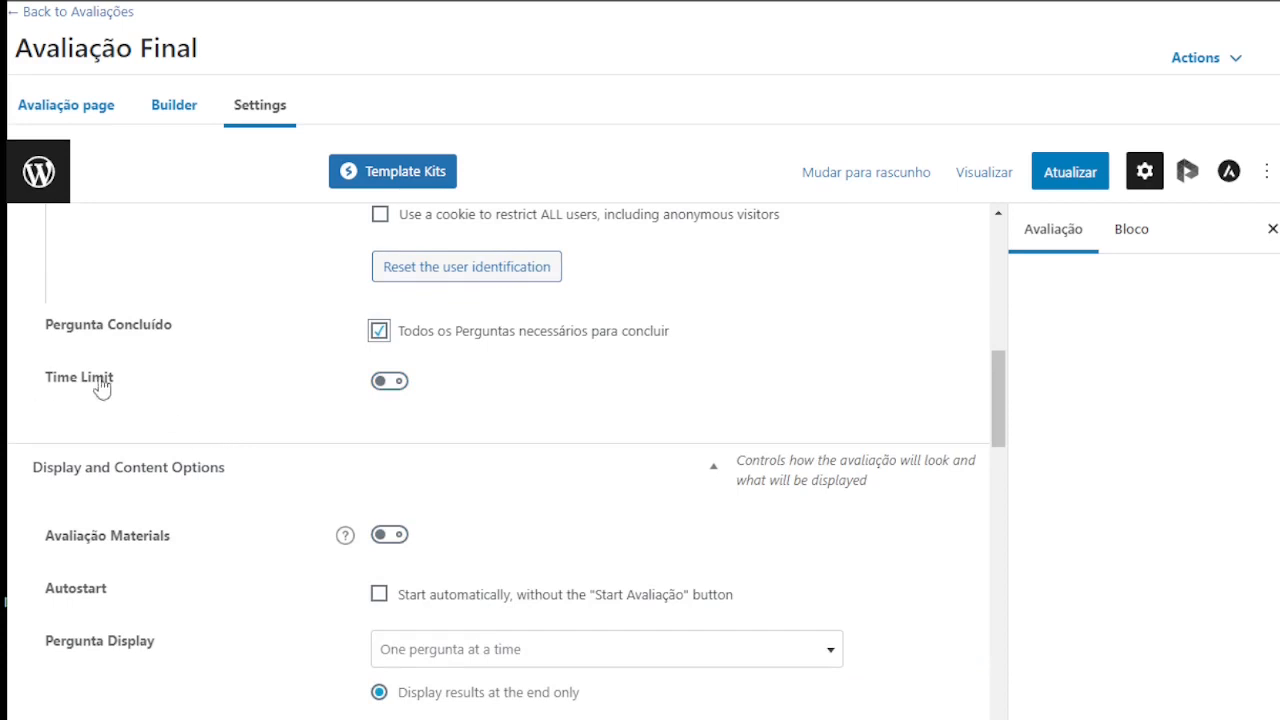
left_click(390, 393)
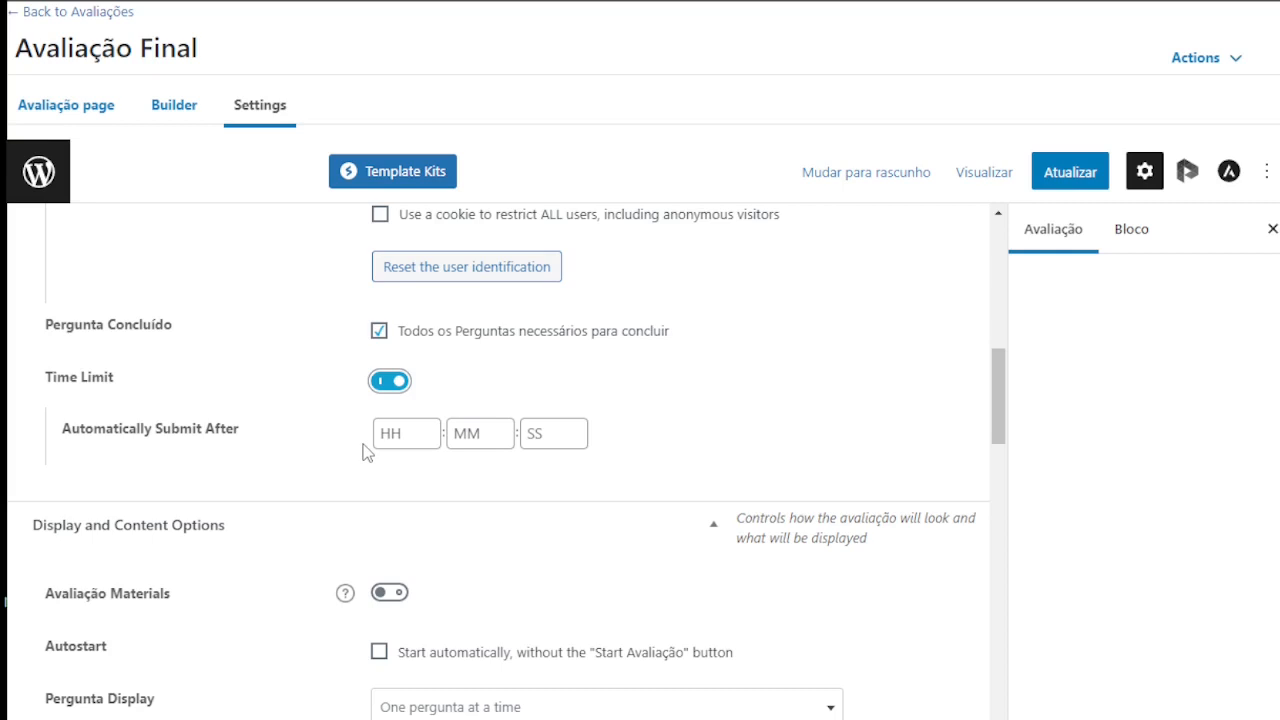
scroll(658, 528, "up", 1)
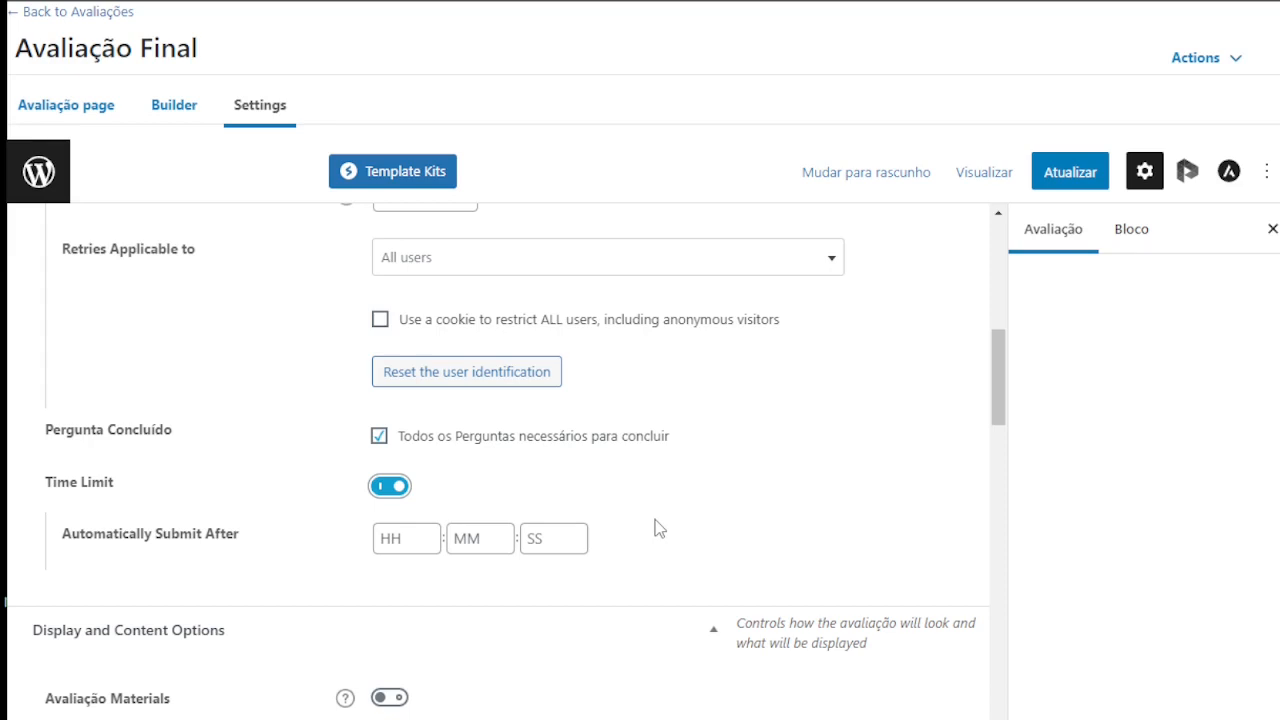
left_click(398, 540)
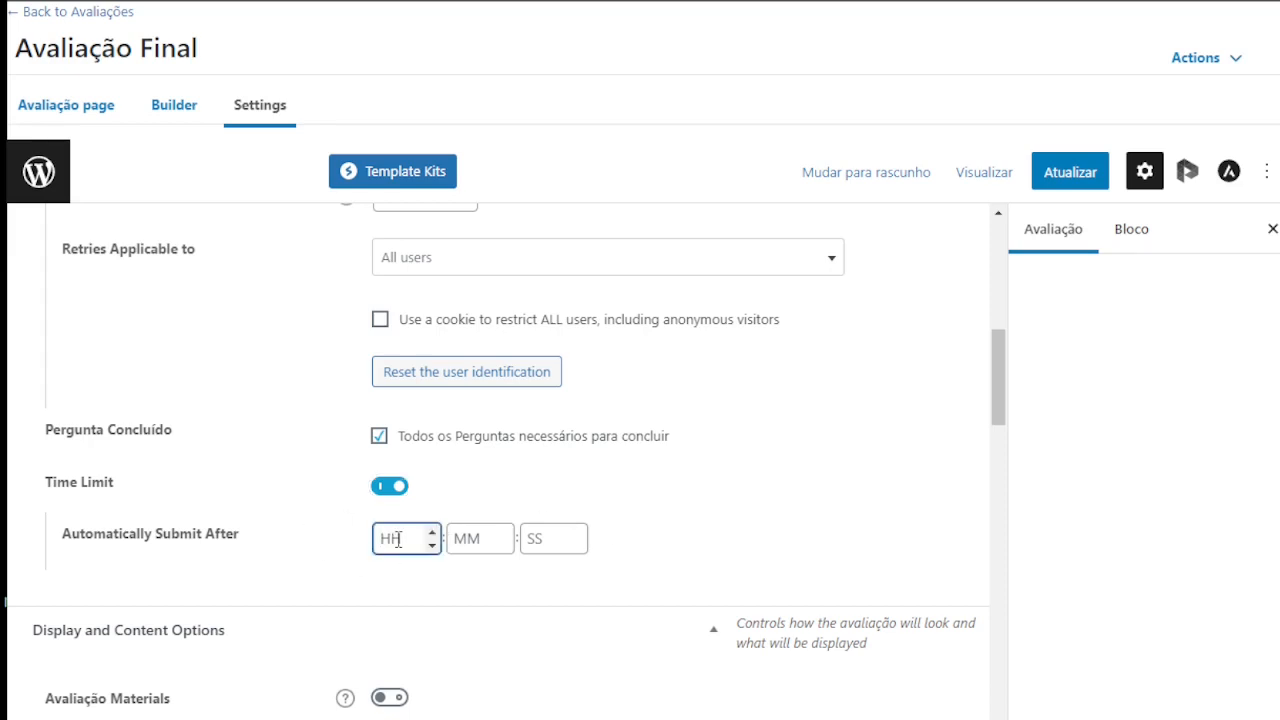
type("0")
left_click(473, 540)
type("60")
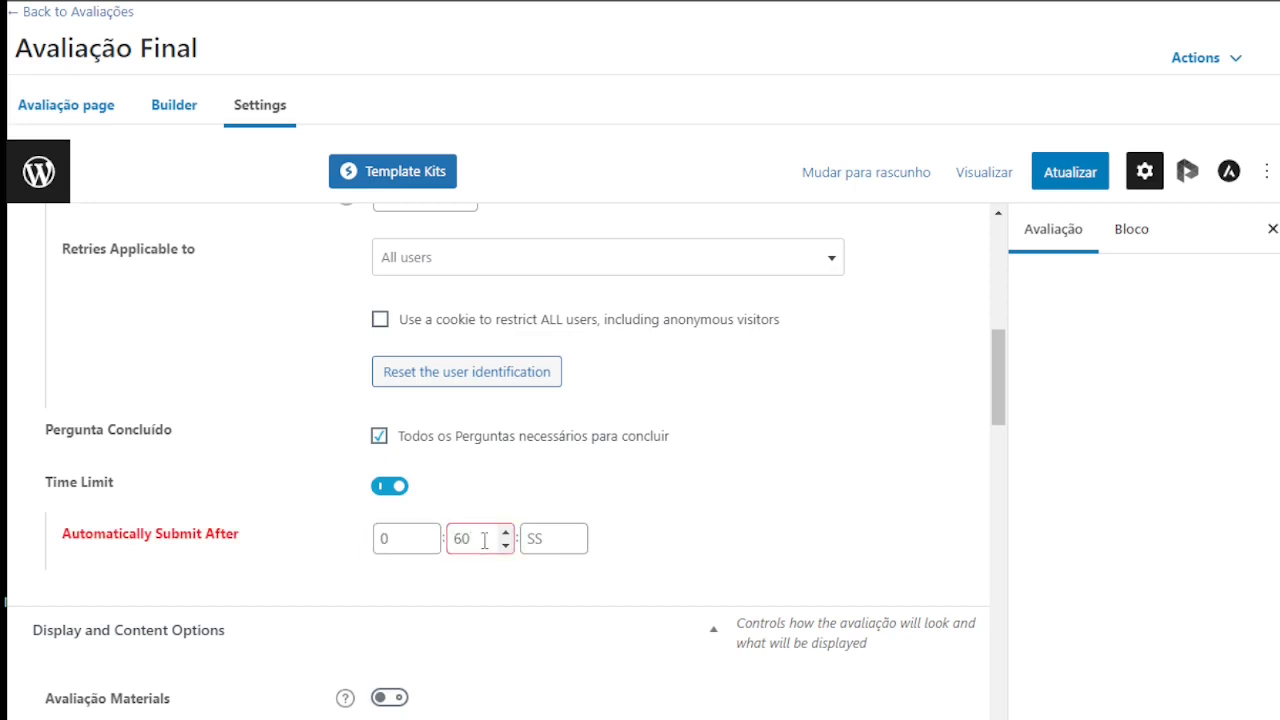
left_click(543, 540)
type("00")
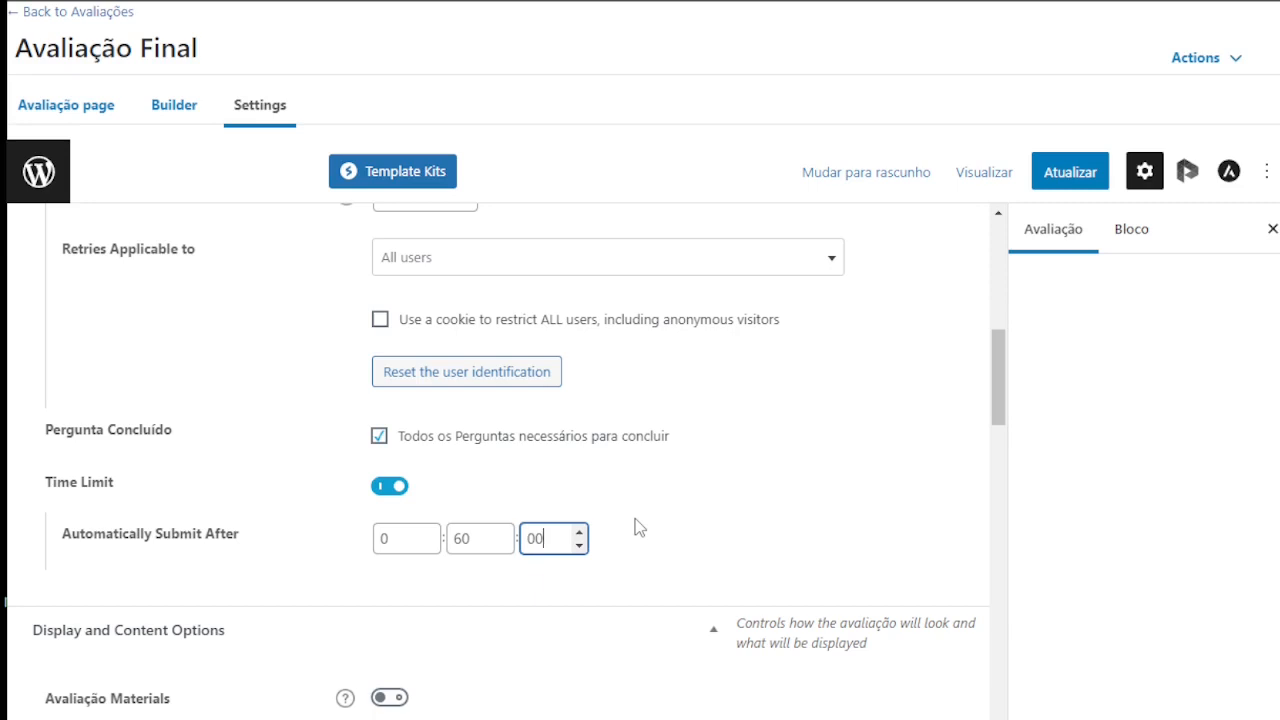
Step: Enable the result messages for the quiz's results page and add a second score-based message
scroll(640, 527, "down", 3)
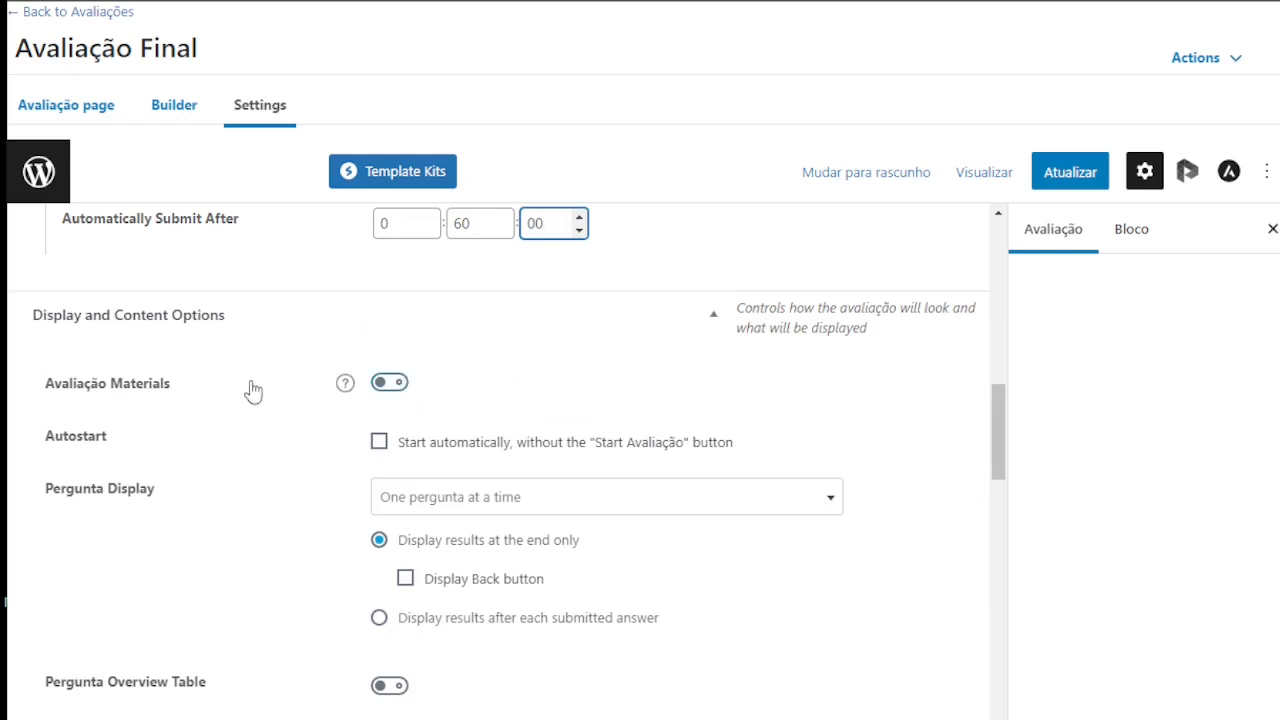
scroll(363, 386, "down", 2)
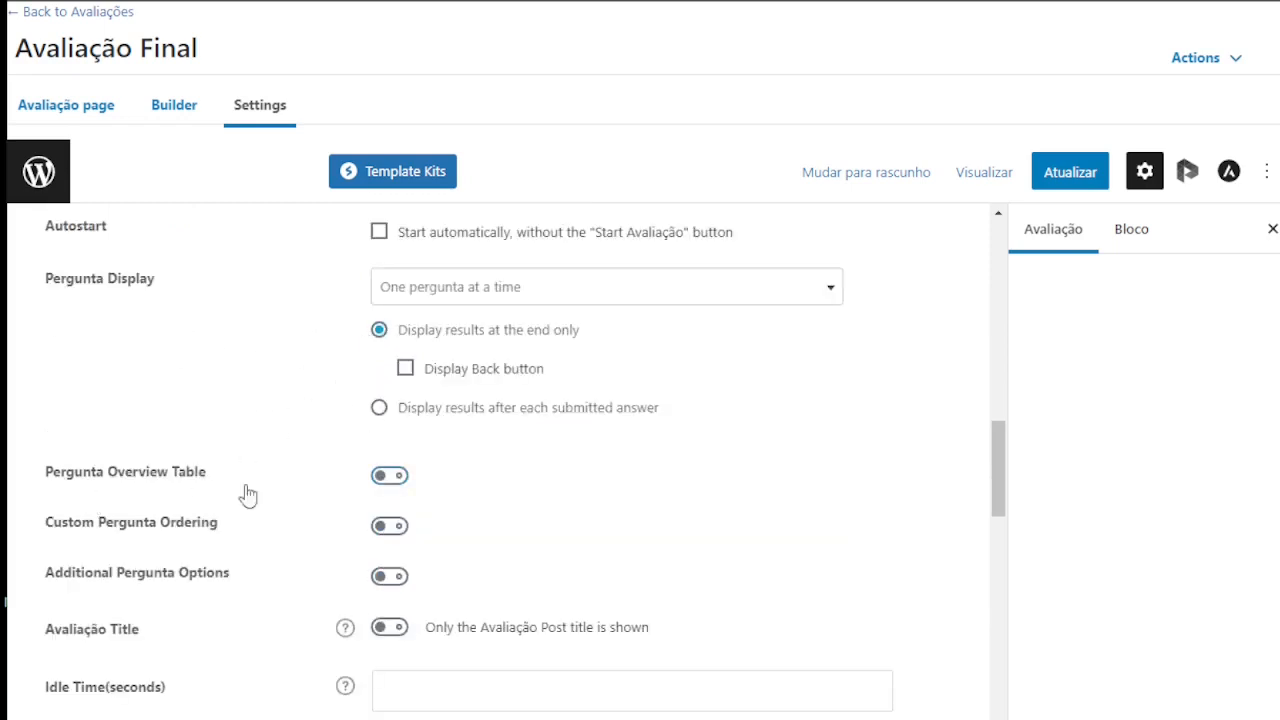
scroll(285, 657, "down", 2)
scroll(286, 525, "down", 2)
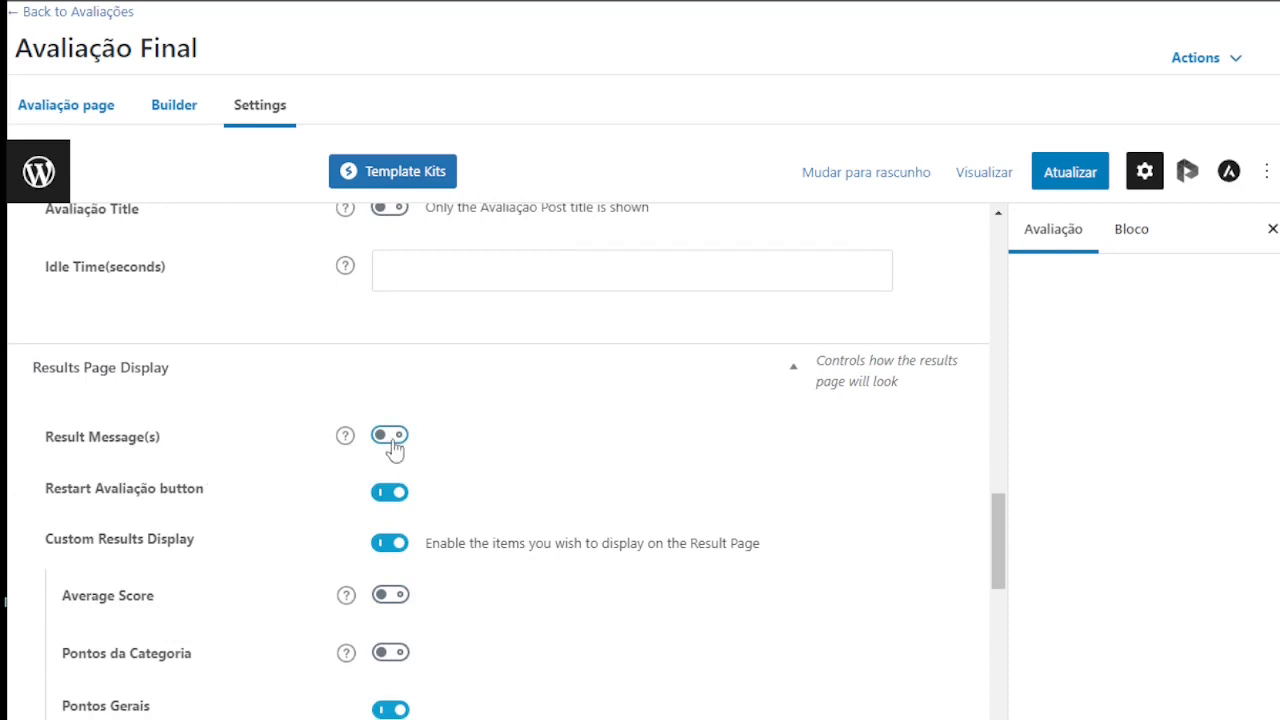
left_click(388, 440)
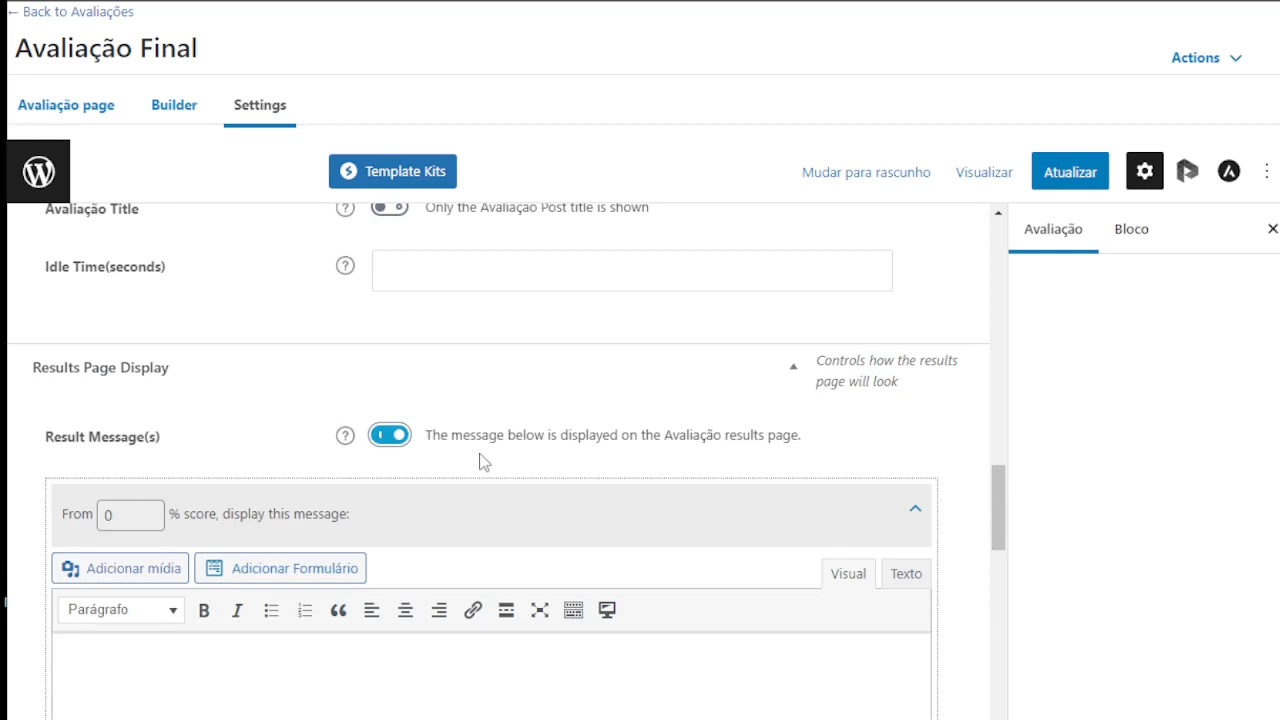
scroll(150, 482, "down", 3)
left_click(149, 474)
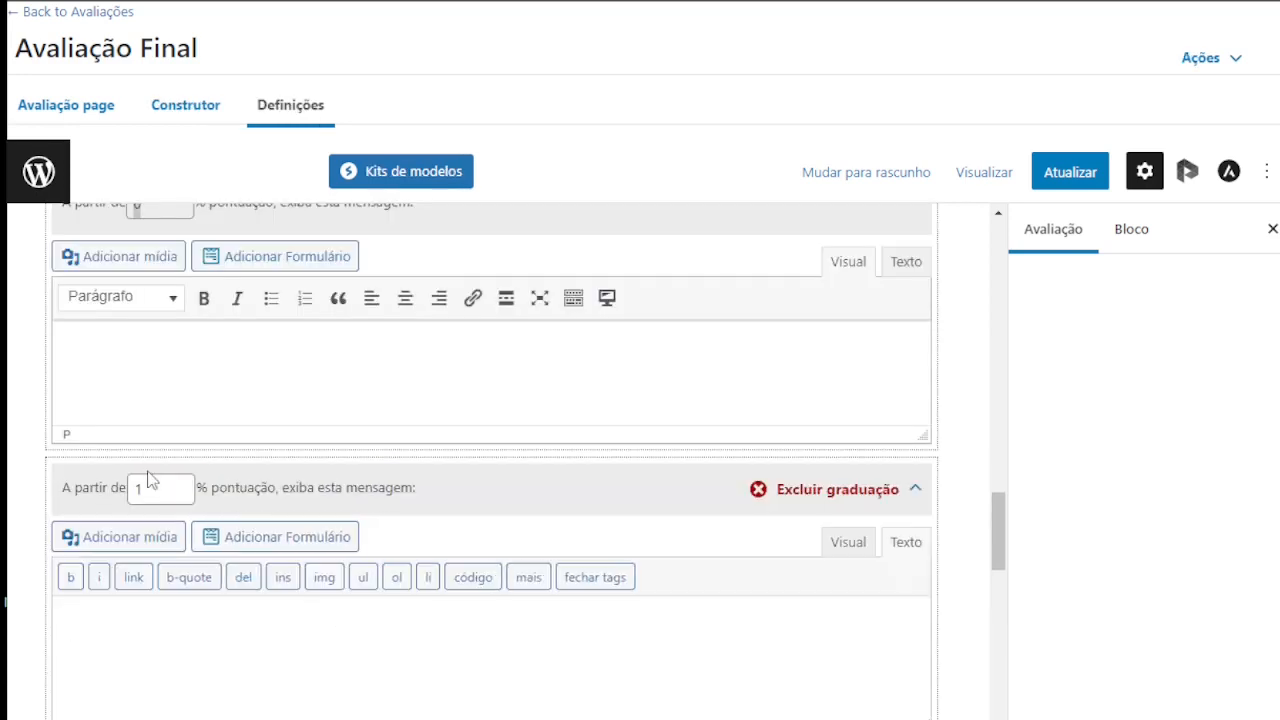
Step: Set the second result message to be shown from a 70% score
left_click(200, 330)
scroll(201, 330, "up", 1)
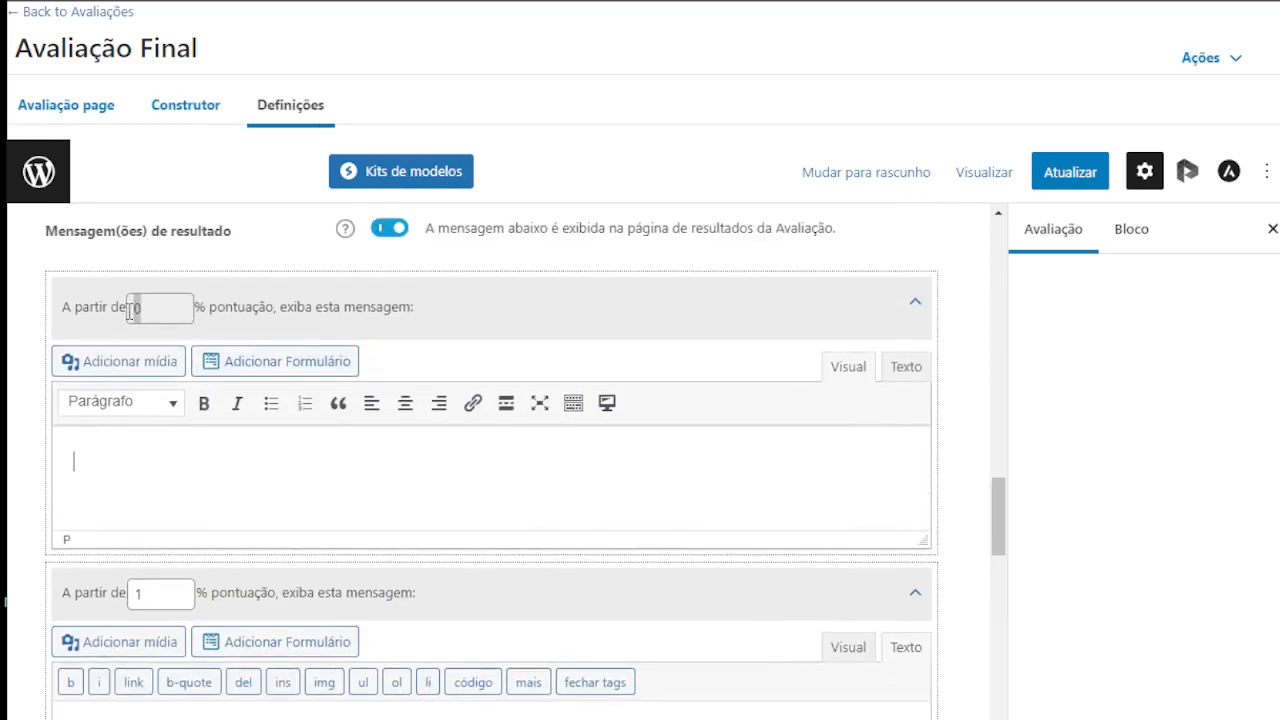
left_click_drag(134, 309, 94, 301)
left_click(153, 303)
left_click(101, 450)
double_click(184, 596)
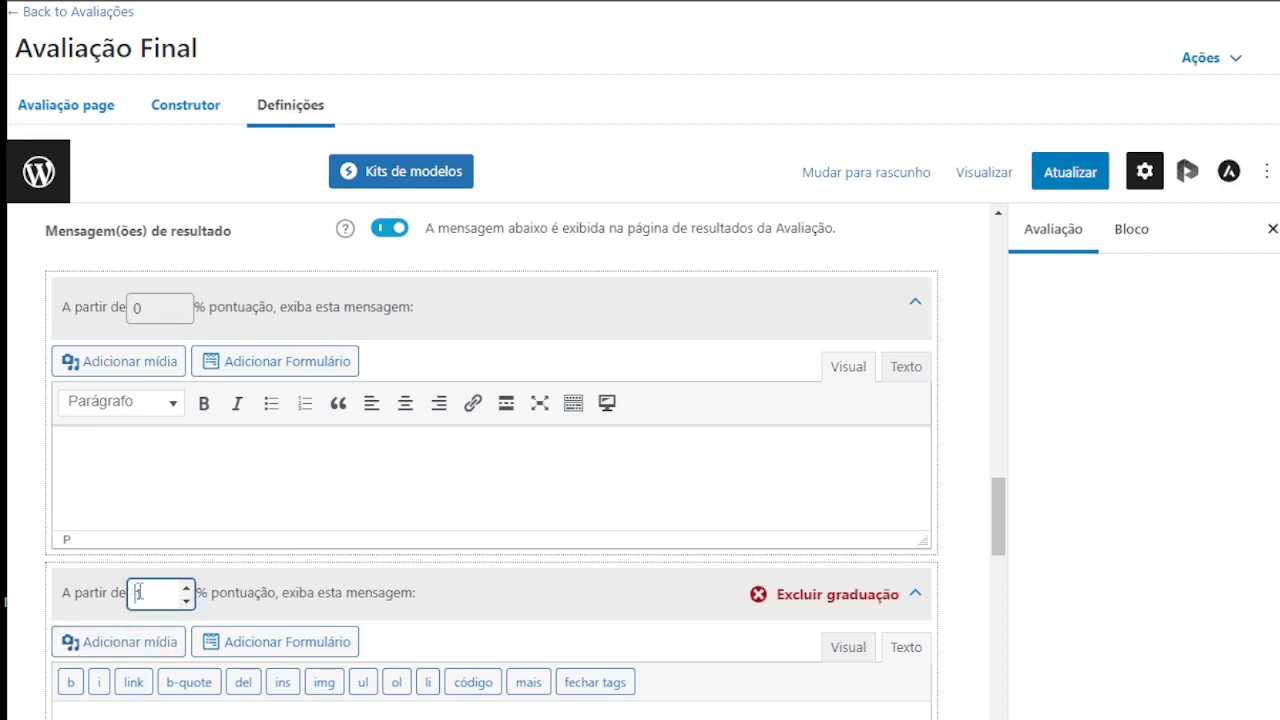
type("70")
scroll(243, 651, "down", 1)
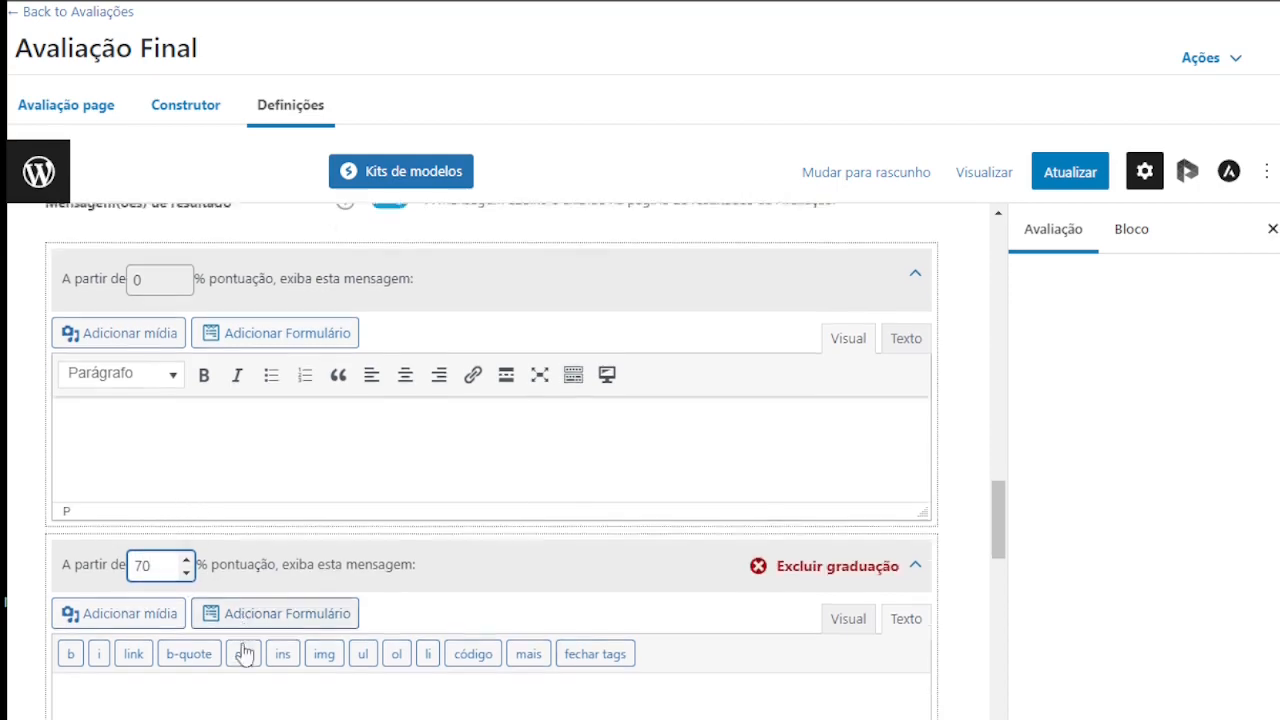
Step: Write the 0% message: "Desculpe, mas você não atingiu a nota necessária para aprovação neste teste. Por favor, volte ao ambiente de aulas e estude mais um pouco."
scroll(223, 598, "up", 5)
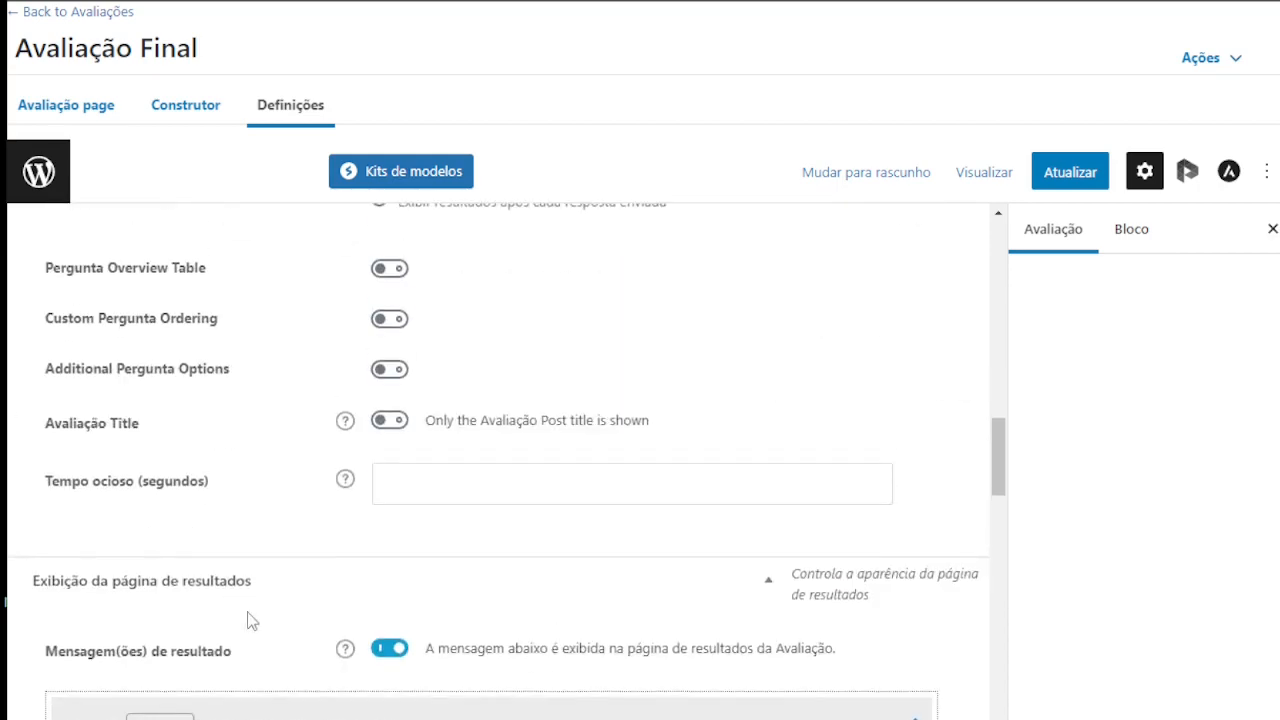
scroll(250, 621, "down", 3)
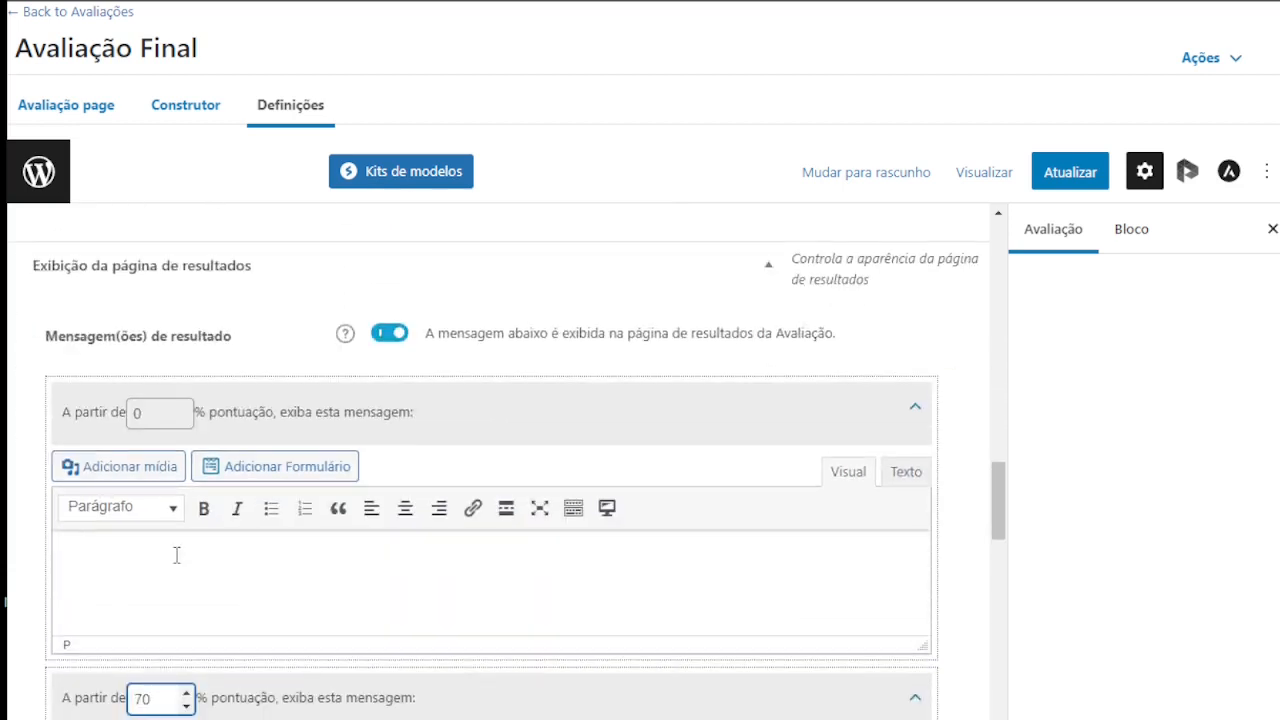
left_click(88, 555)
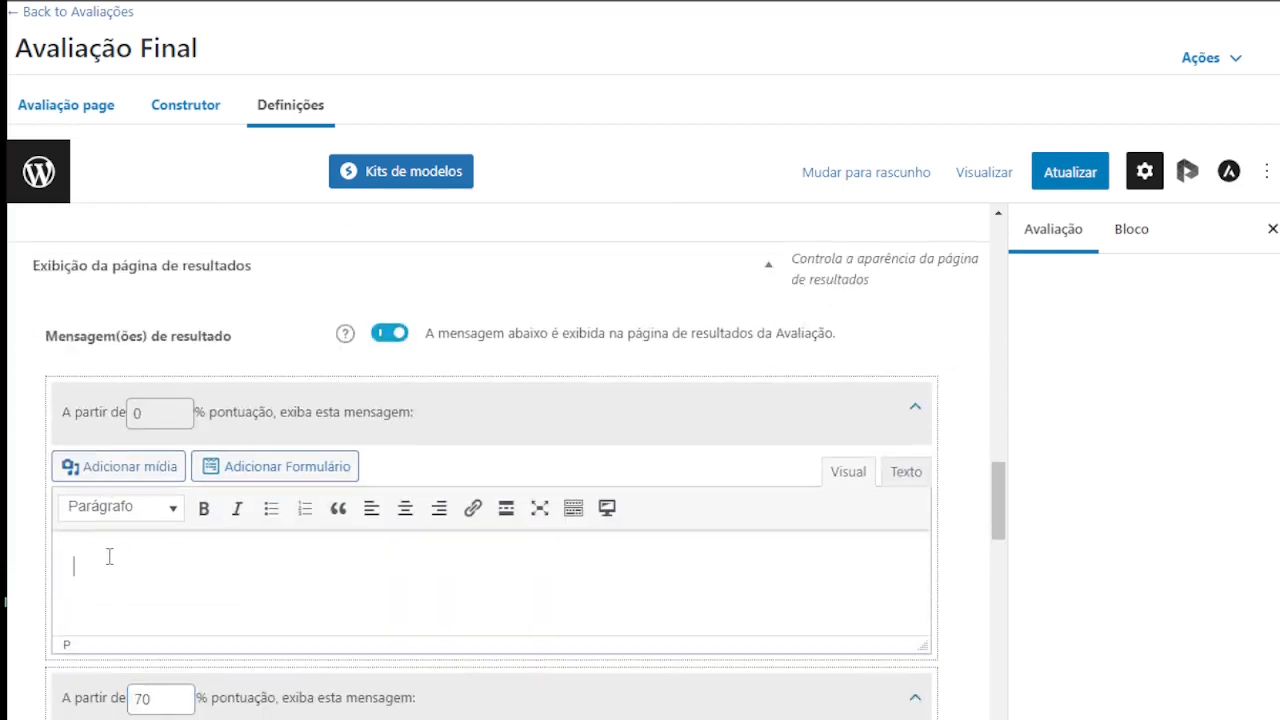
type("Desculpe, mas você não atingiu a nota necessária para aprovação neste teste.")
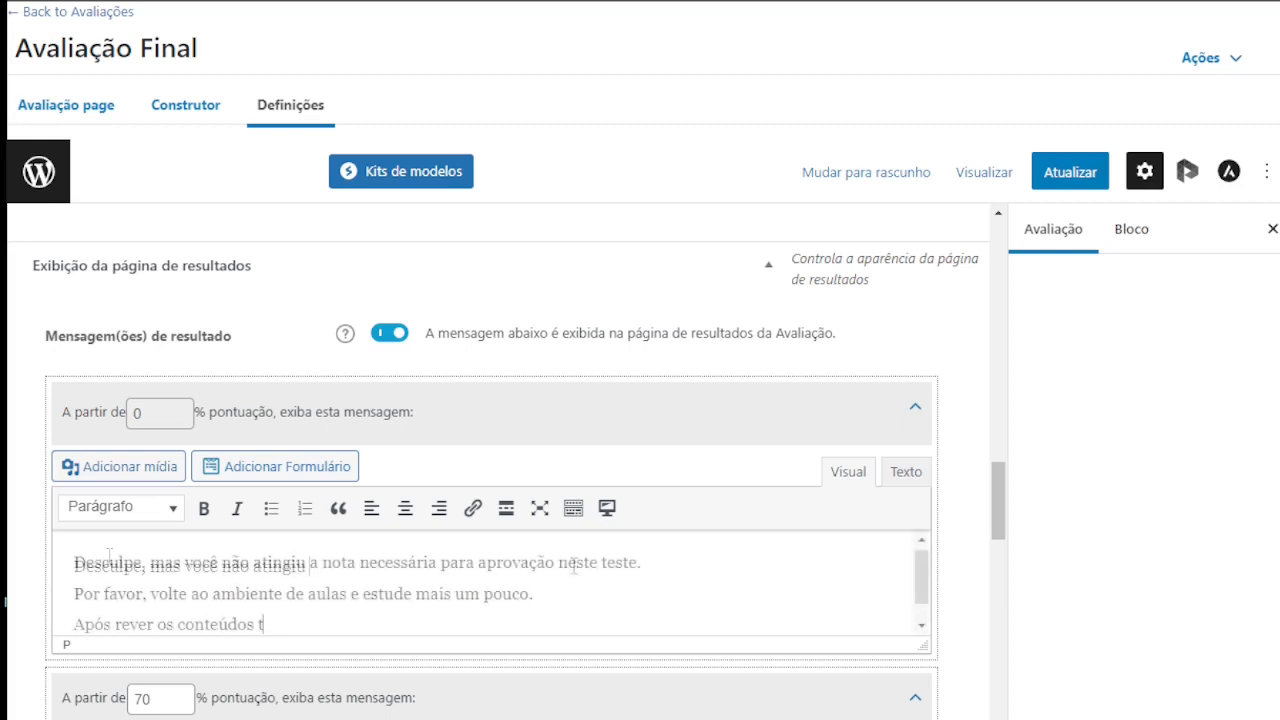
Step: Finish the 0% score message with the line "Após rever os conteúdos tente novamente."
type("ente nov")
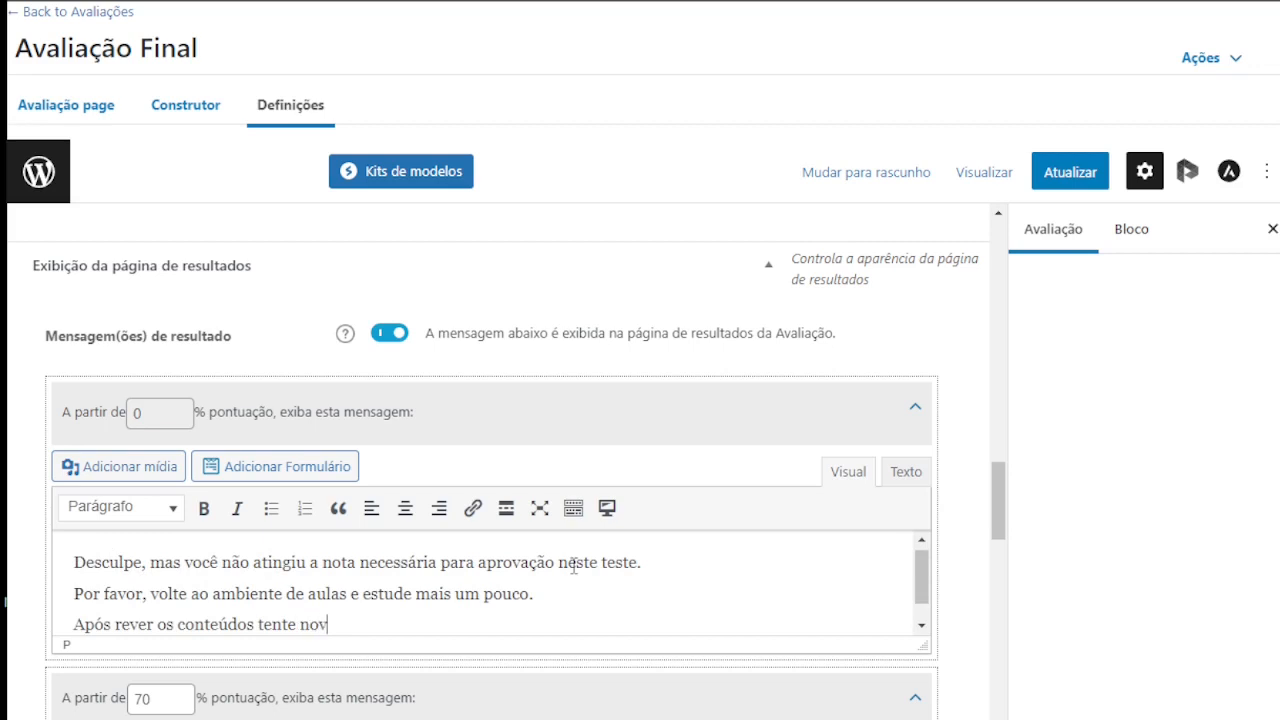
type("amente.")
scroll(293, 580, "down", 1)
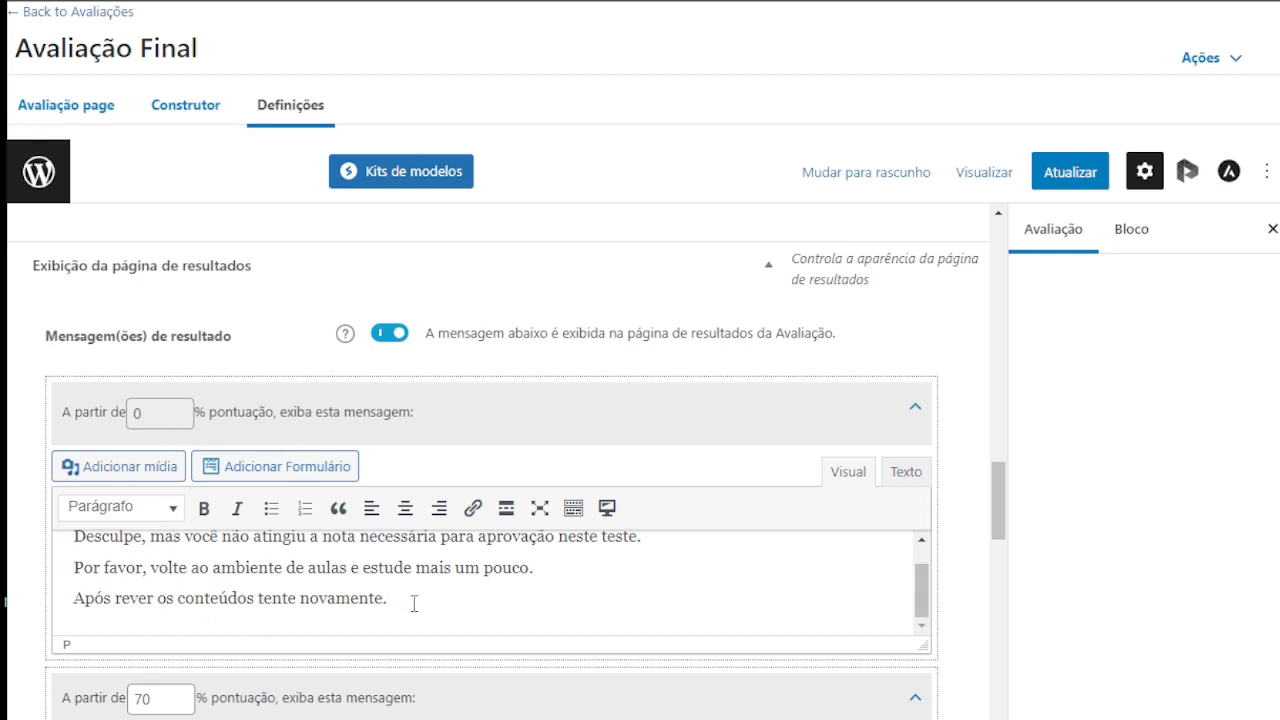
Step: For scores from 70%, write the message "Parabéns! Você foi aprovado e já está apto para receber seu certificado. Siga para a próxima etapa!"
scroll(415, 606, "down", 2)
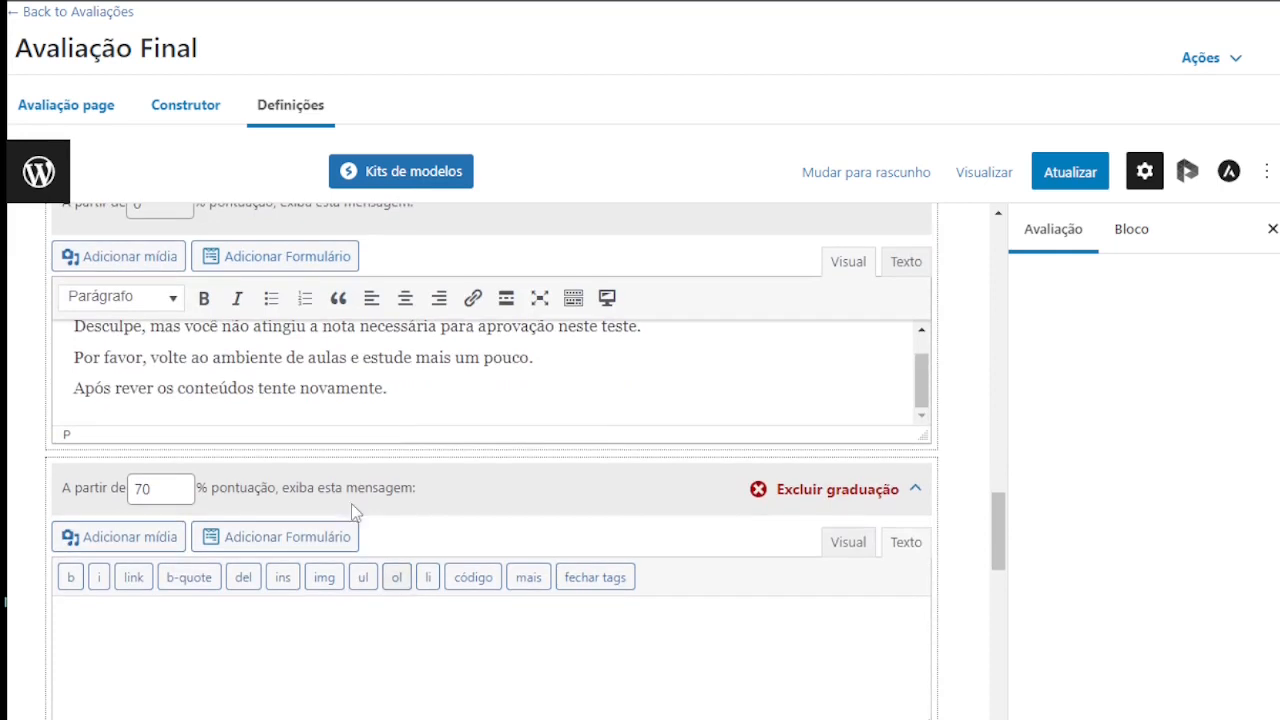
scroll(166, 500, "down", 1)
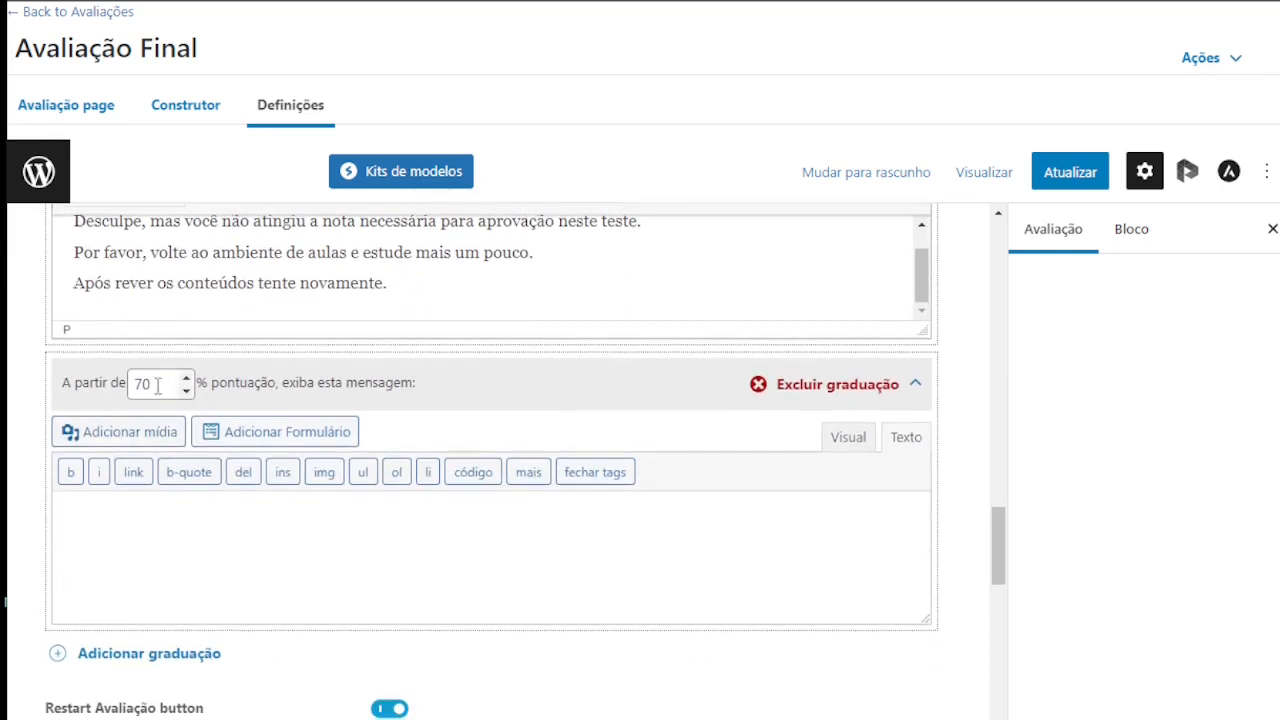
left_click_drag(152, 386, 104, 380)
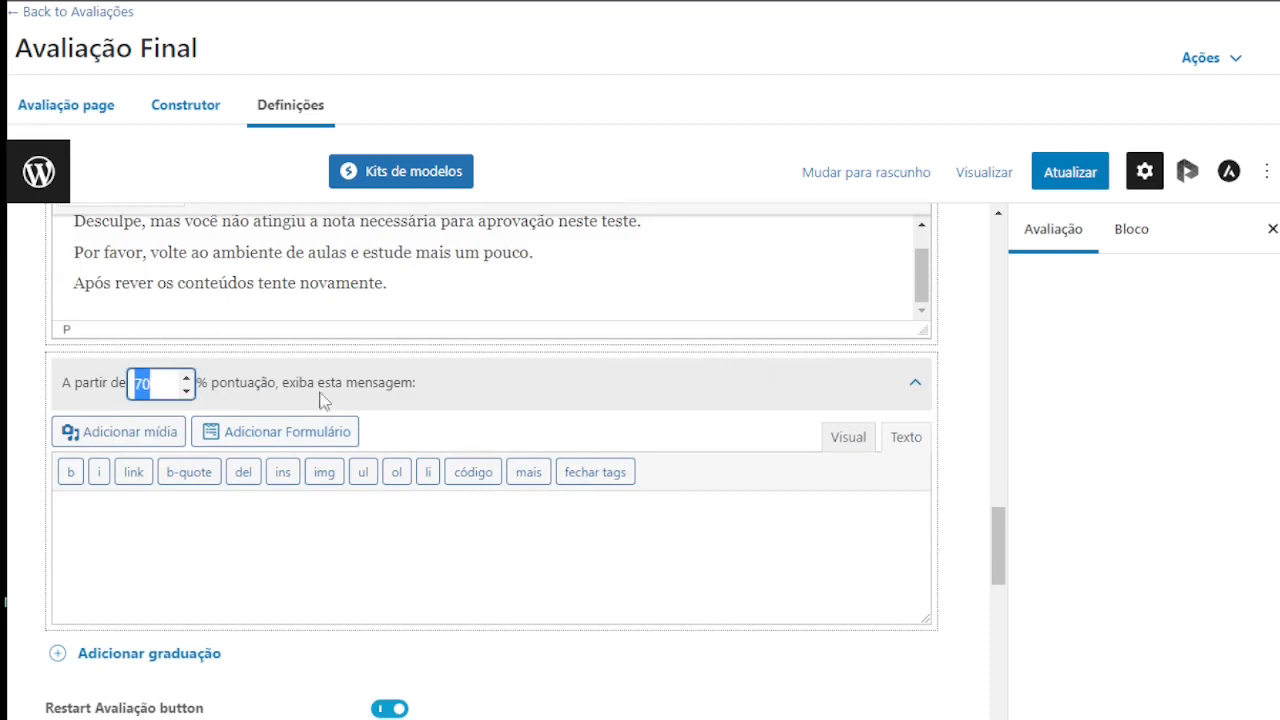
left_click_drag(284, 385, 455, 386)
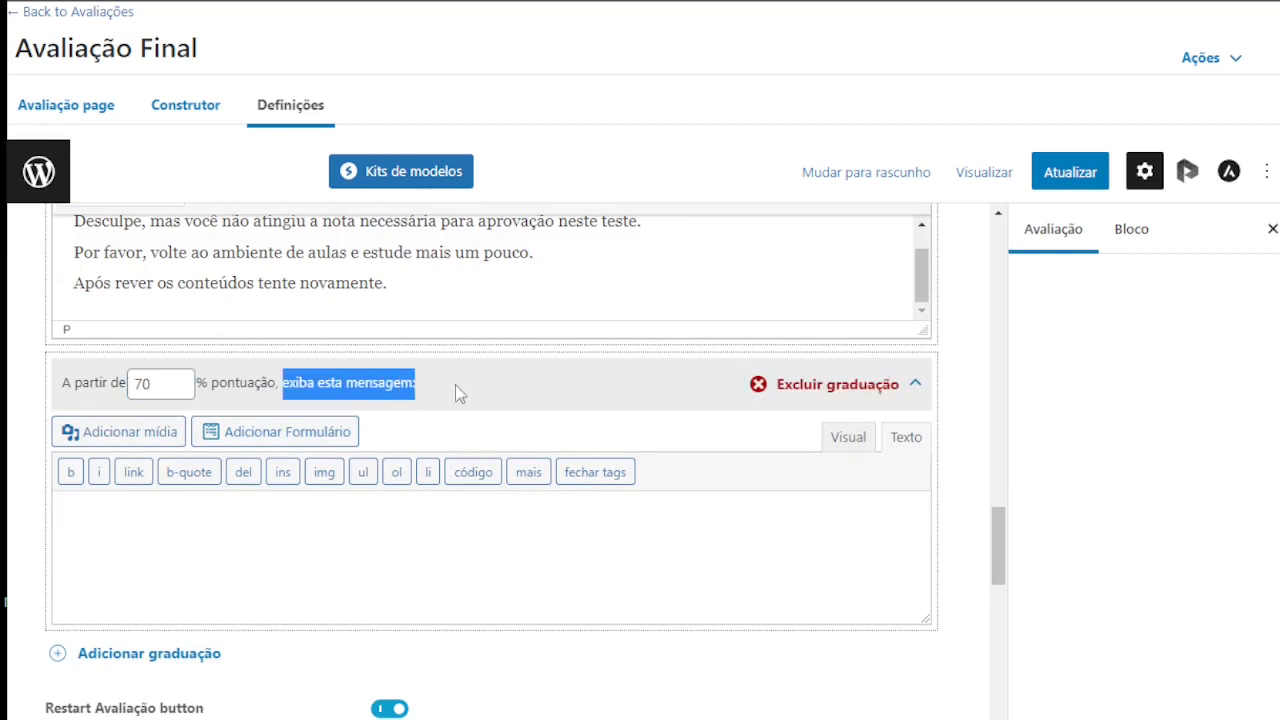
left_click(142, 522)
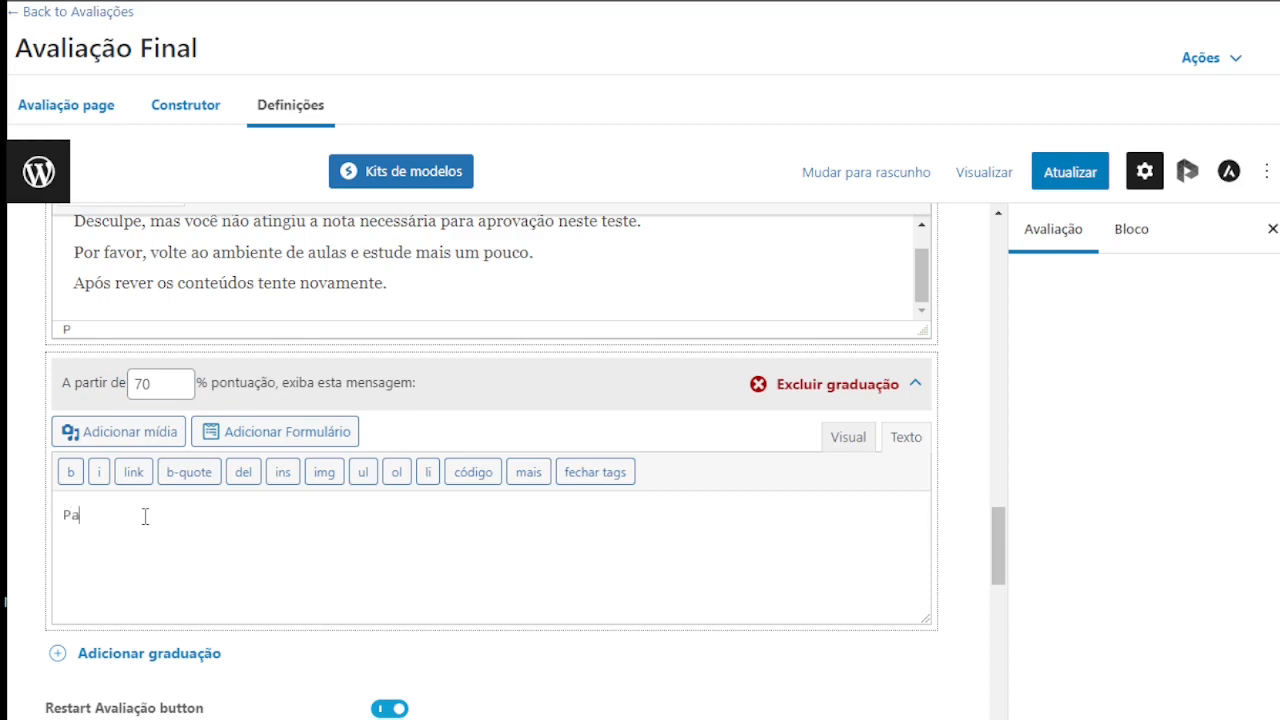
type("Parabén")
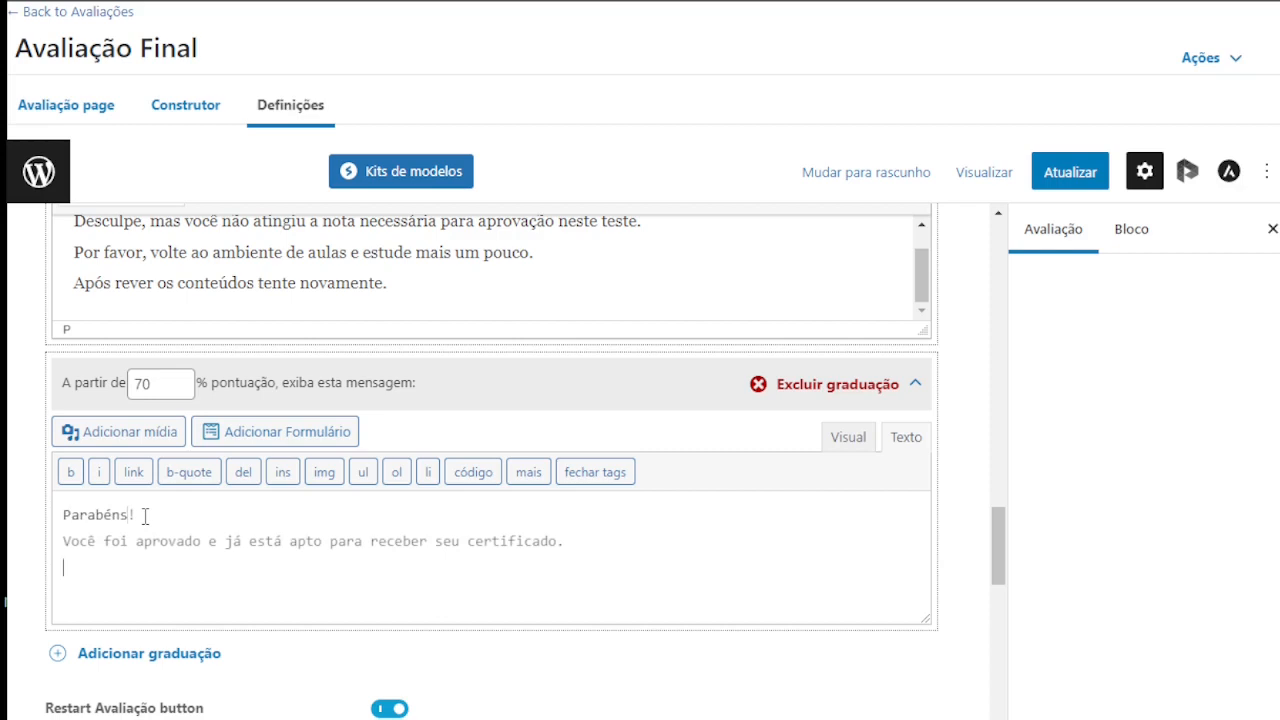
type("Siga para a pr")
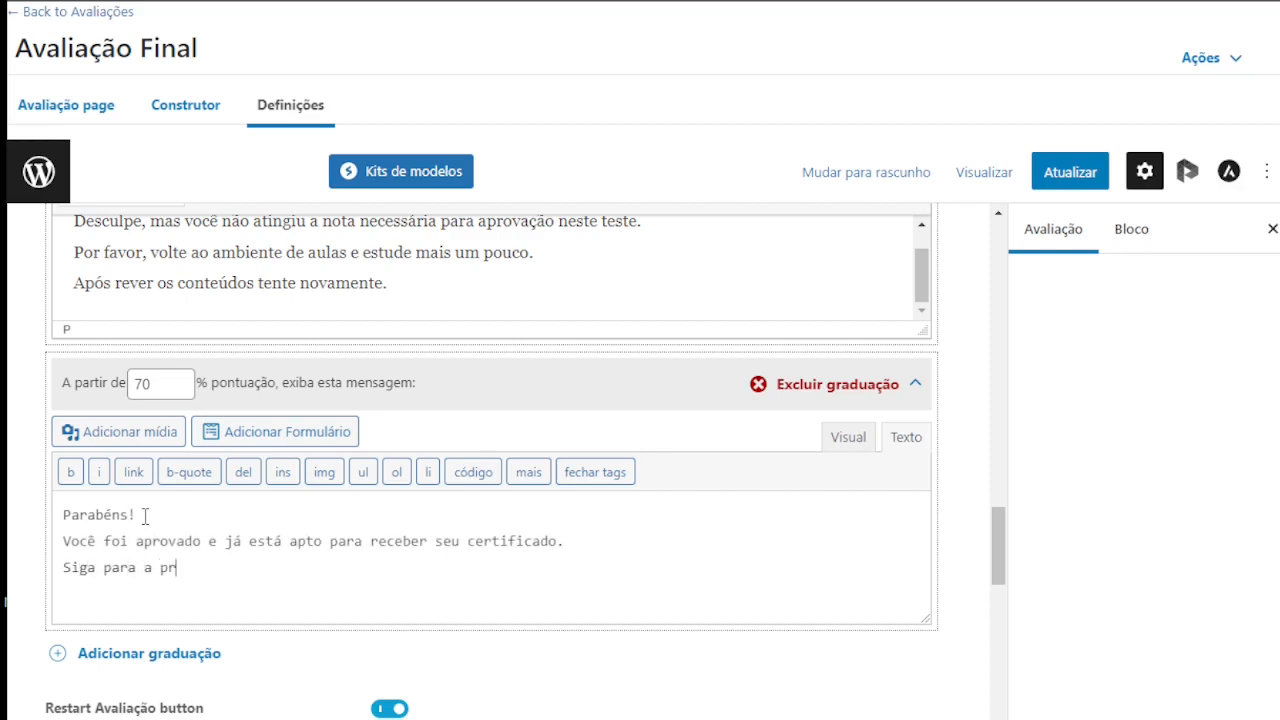
type("óxima etapa!")
scroll(546, 375, "down", 1)
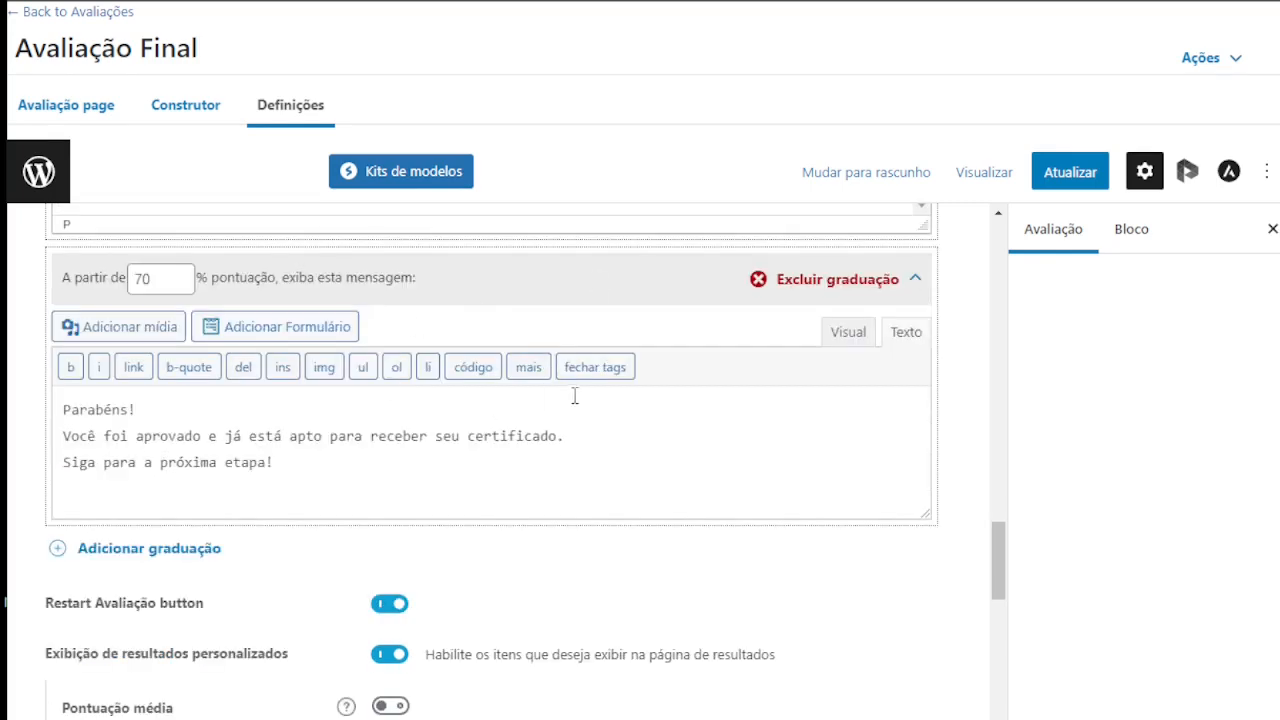
Step: Review the results page messages, the custom results display and comment options, and the administrative and data handling settings
scroll(330, 415, "up", 5)
scroll(285, 455, "down", 5)
scroll(263, 487, "down", 3)
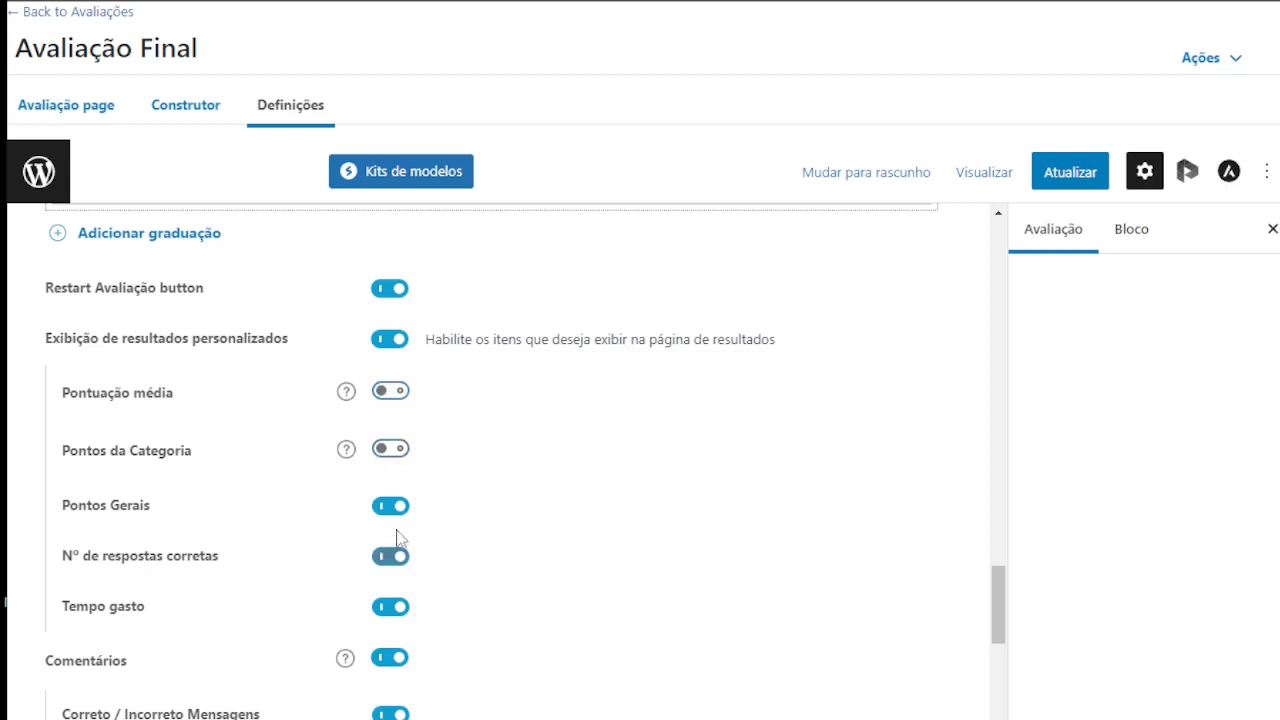
scroll(218, 620, "down", 1)
scroll(213, 523, "down", 4)
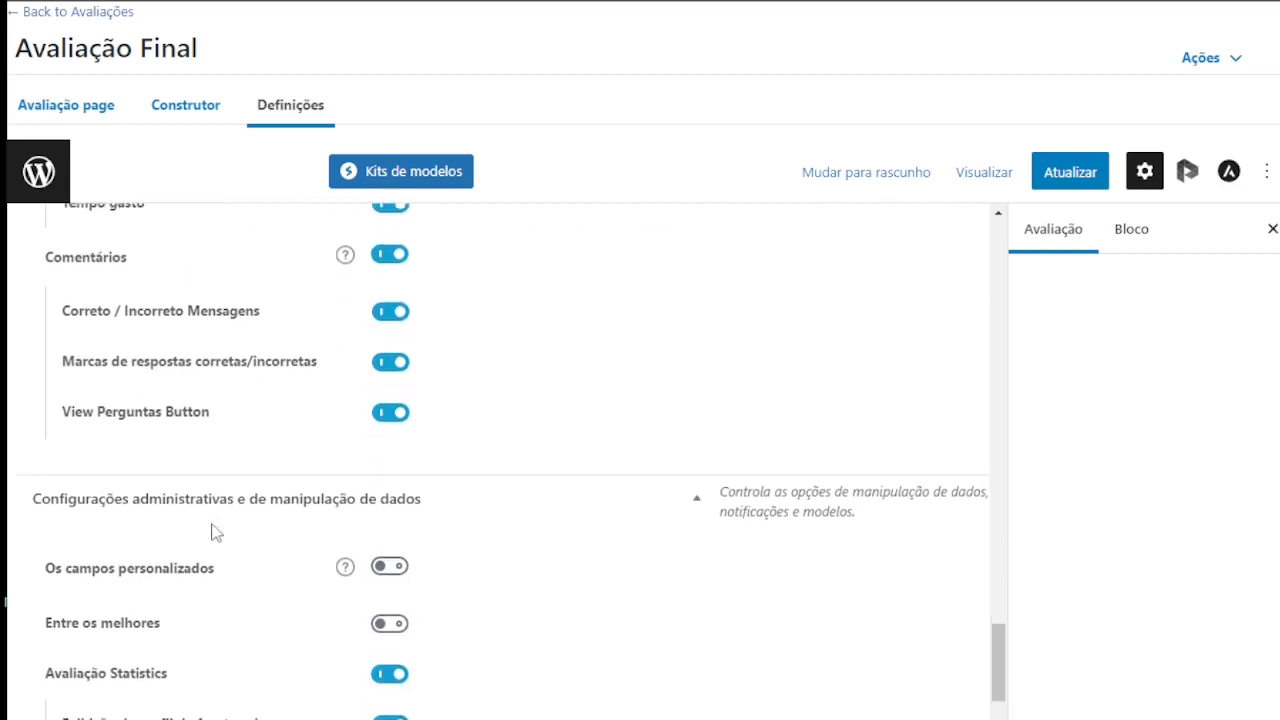
scroll(218, 616, "down", 1)
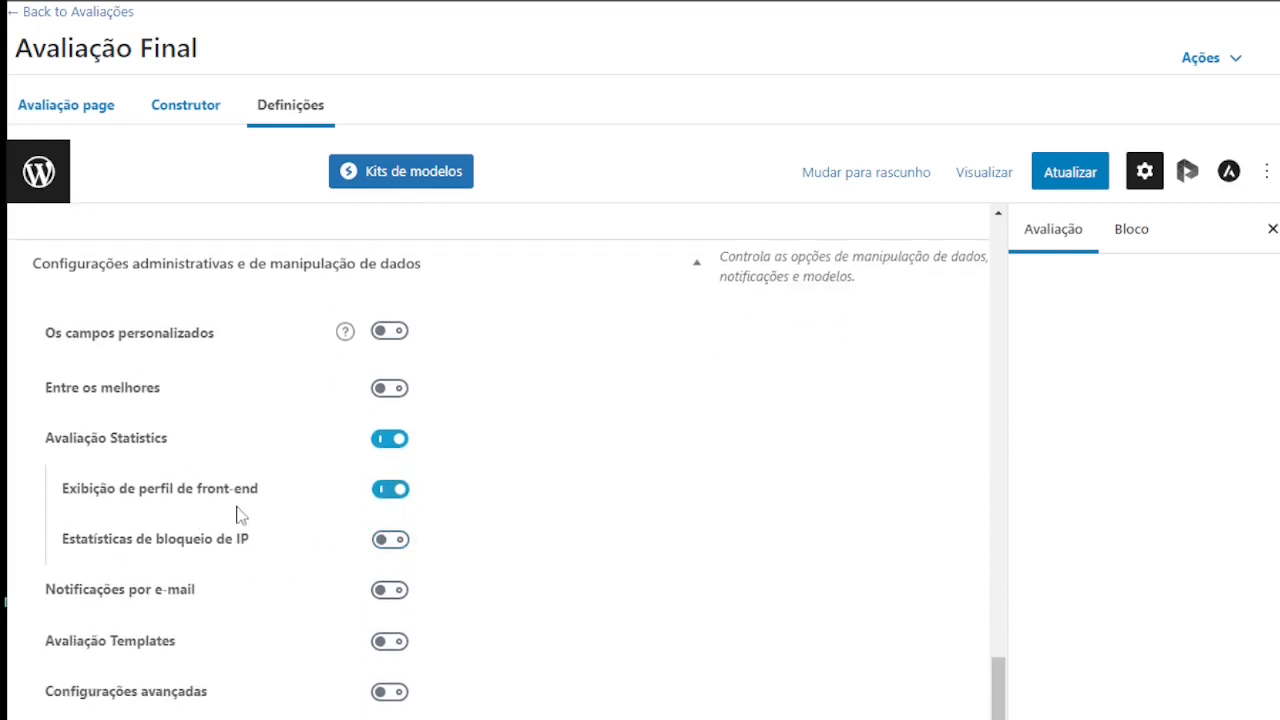
scroll(235, 517, "up", 2)
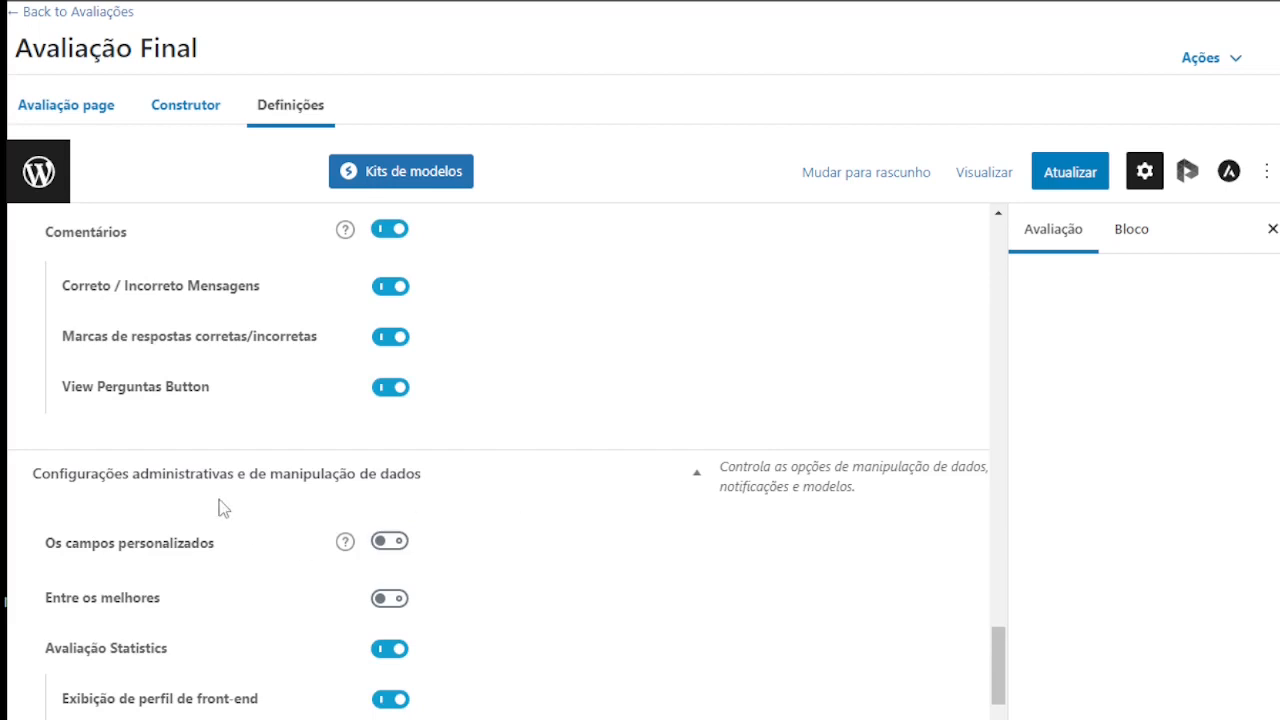
scroll(104, 520, "up", 3)
scroll(108, 512, "up", 2)
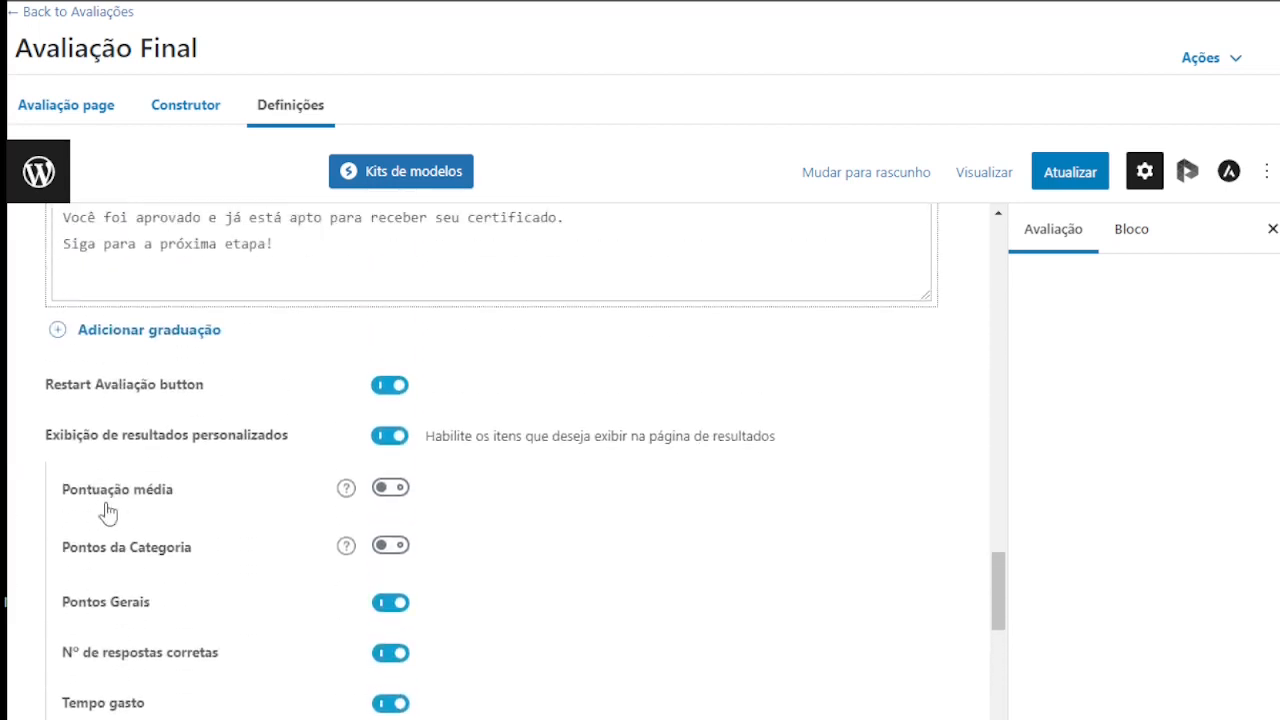
scroll(108, 512, "up", 1)
scroll(108, 510, "up", 1)
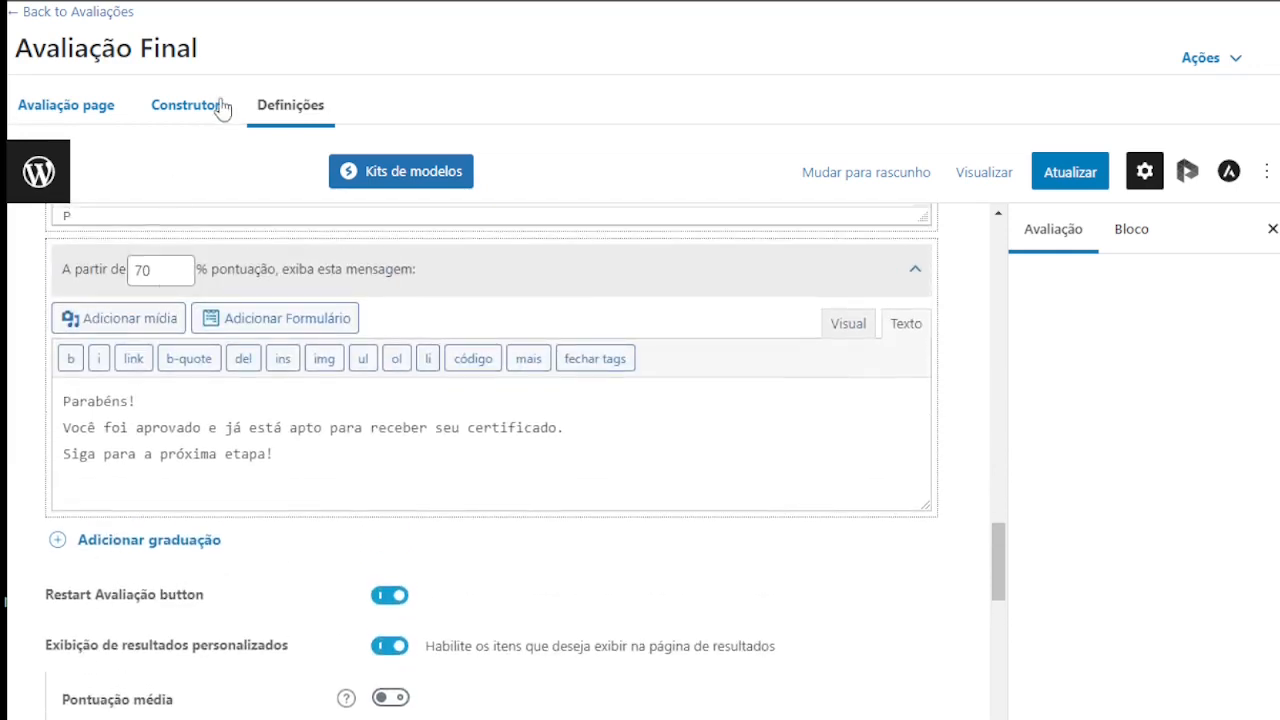
scroll(229, 456, "down", 1)
scroll(227, 463, "down", 1)
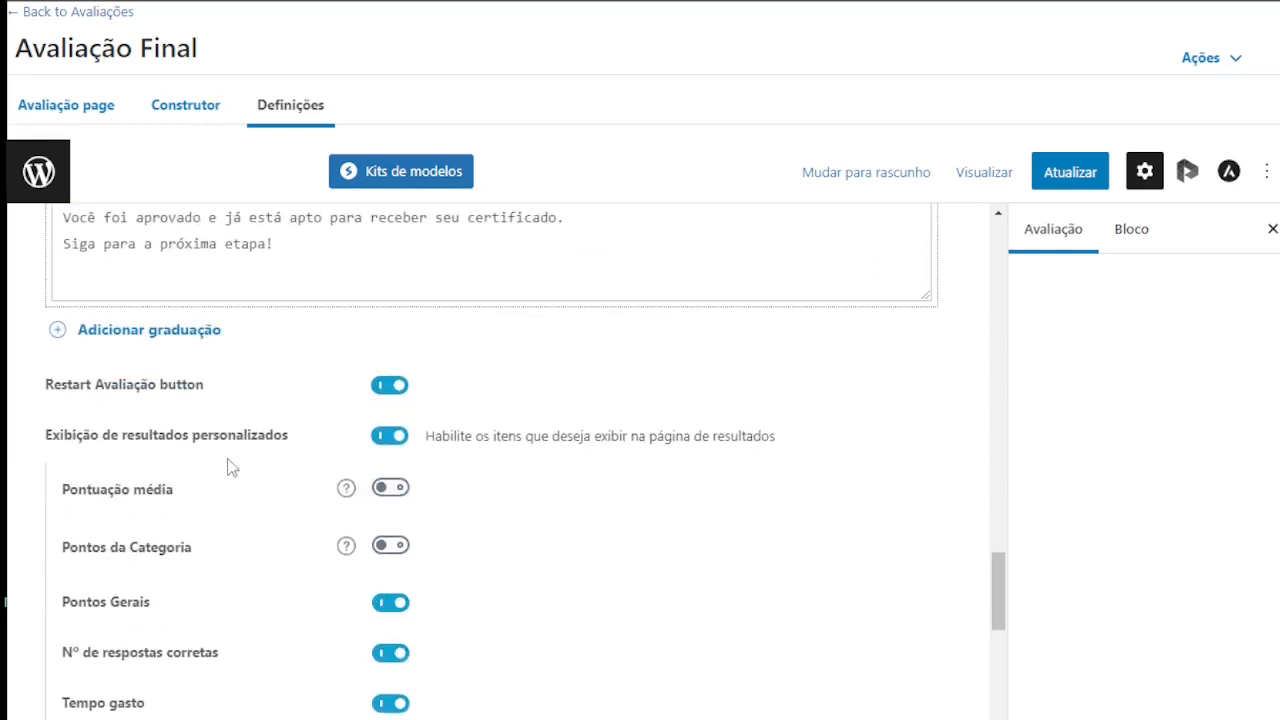
scroll(231, 467, "down", 1)
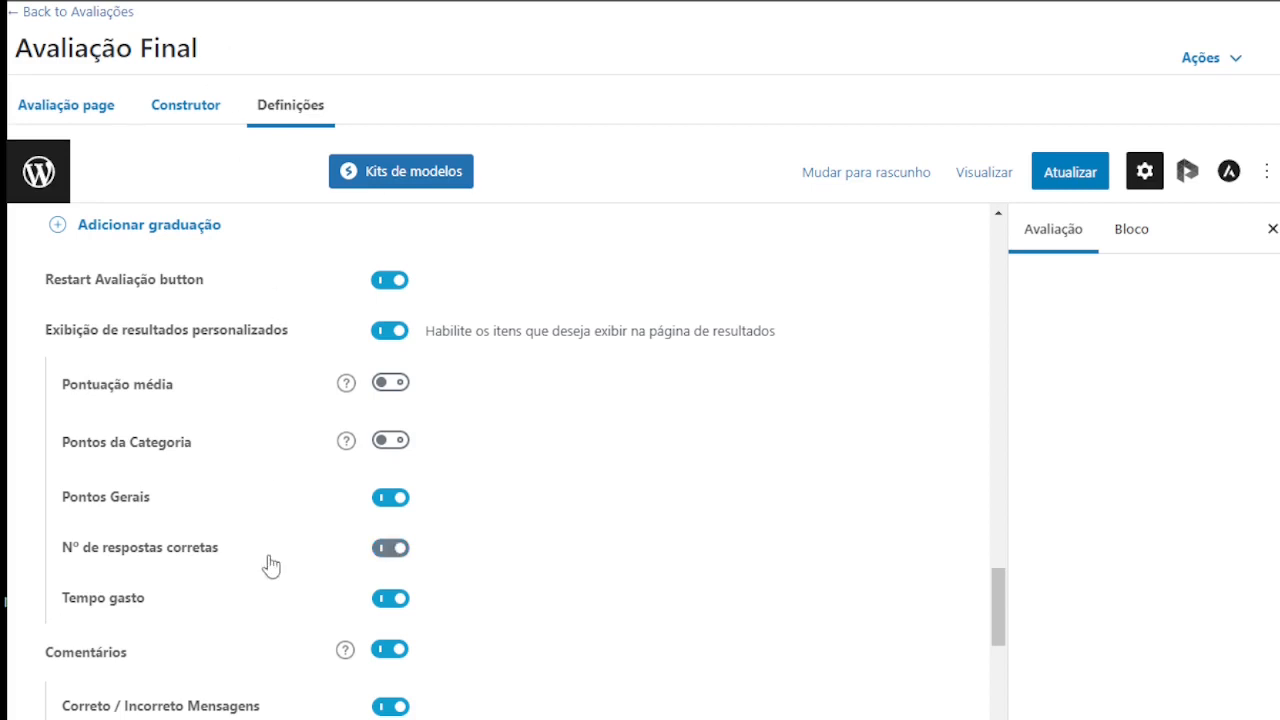
scroll(271, 566, "down", 1)
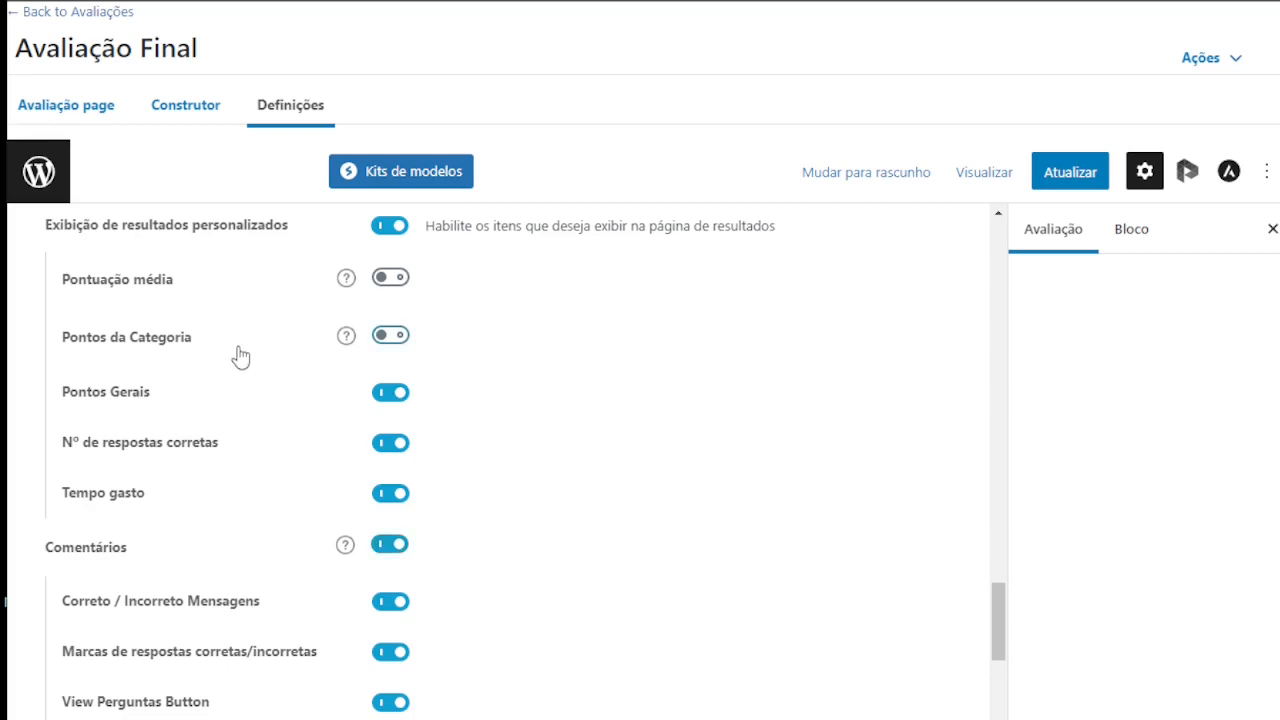
scroll(240, 397, "down", 5)
scroll(248, 610, "up", 8)
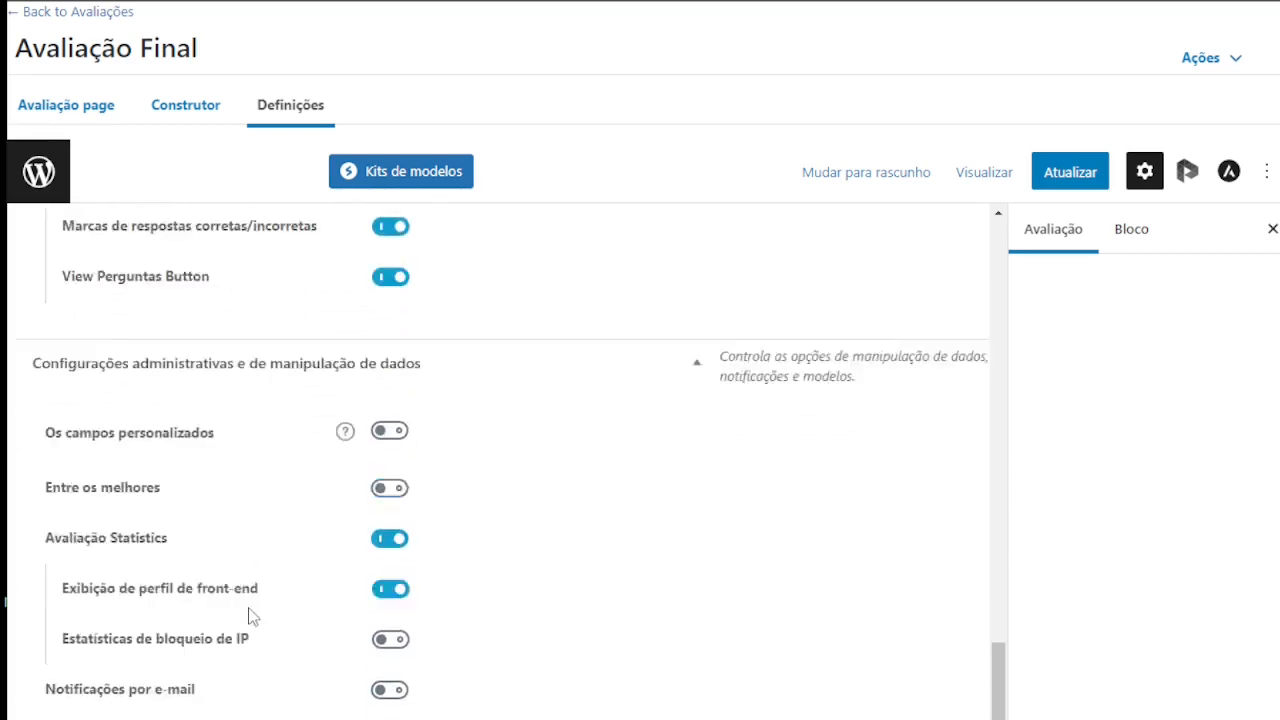
left_click(244, 599)
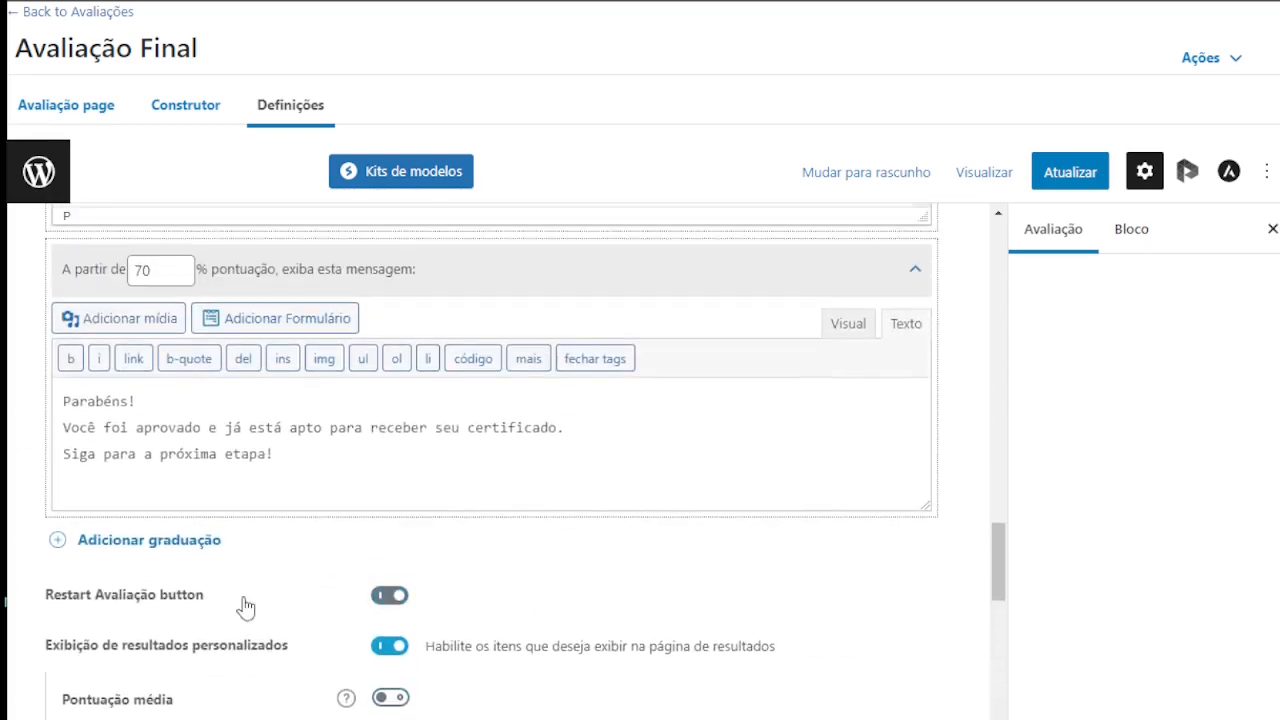
scroll(244, 599, "up", 2)
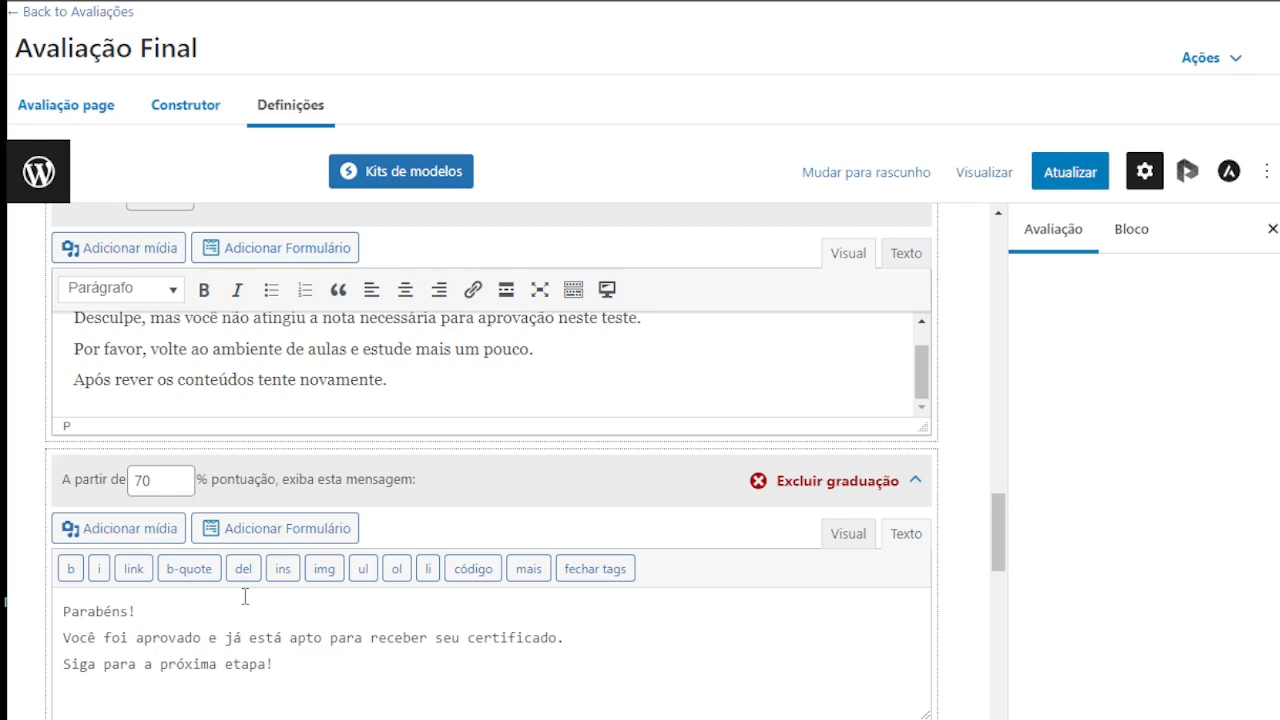
scroll(247, 600, "up", 3)
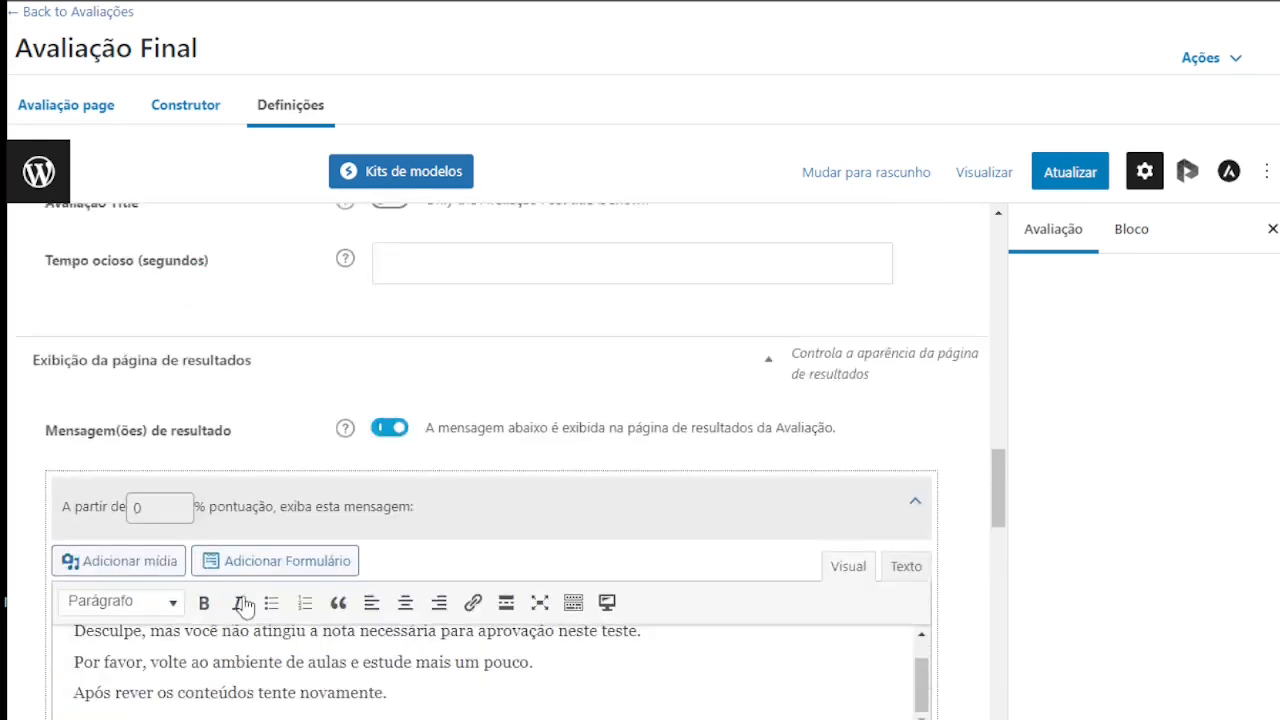
Step: Review the result messages and custom results display options, switching the result messages off and back on
scroll(265, 585, "down", 9)
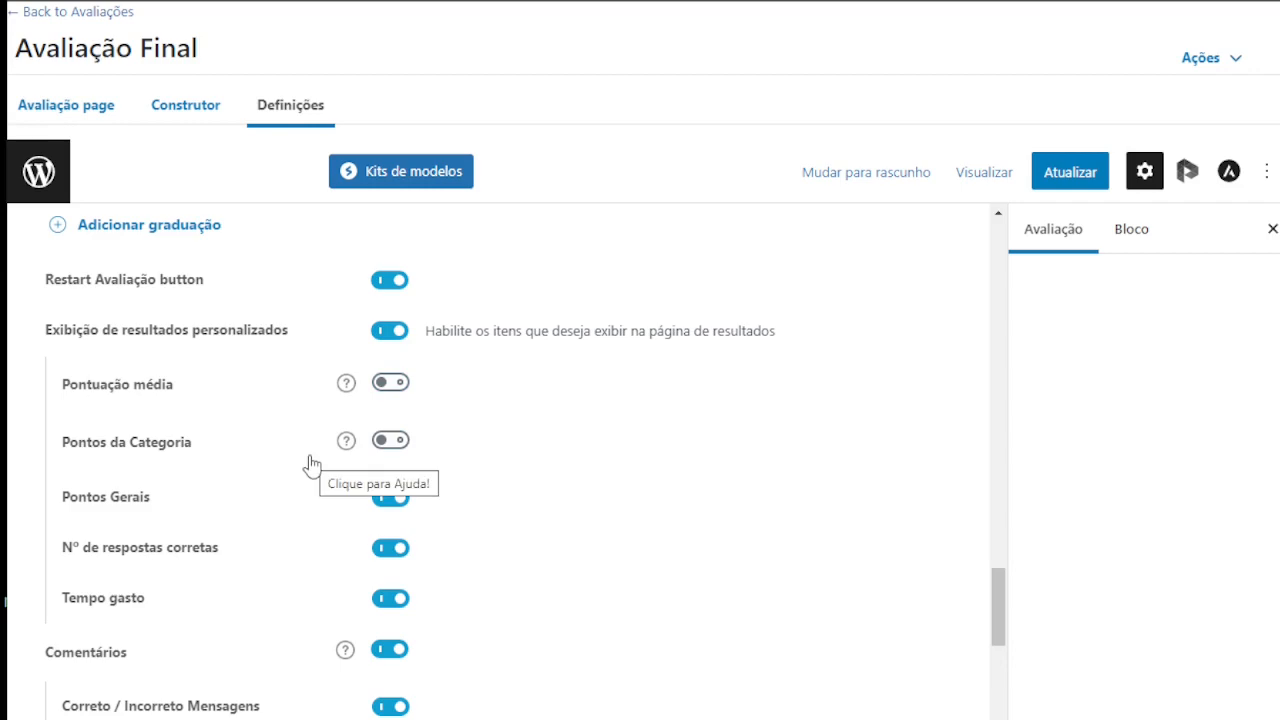
scroll(310, 463, "up", 6)
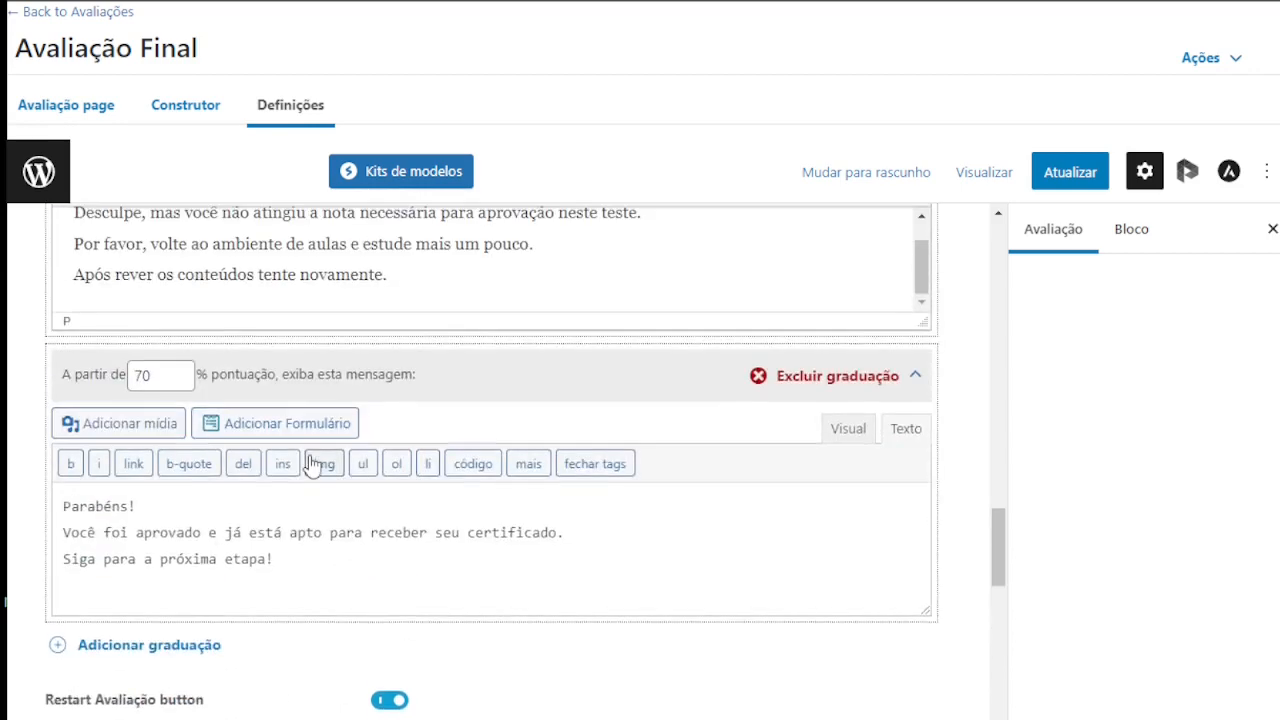
scroll(285, 453, "up", 1)
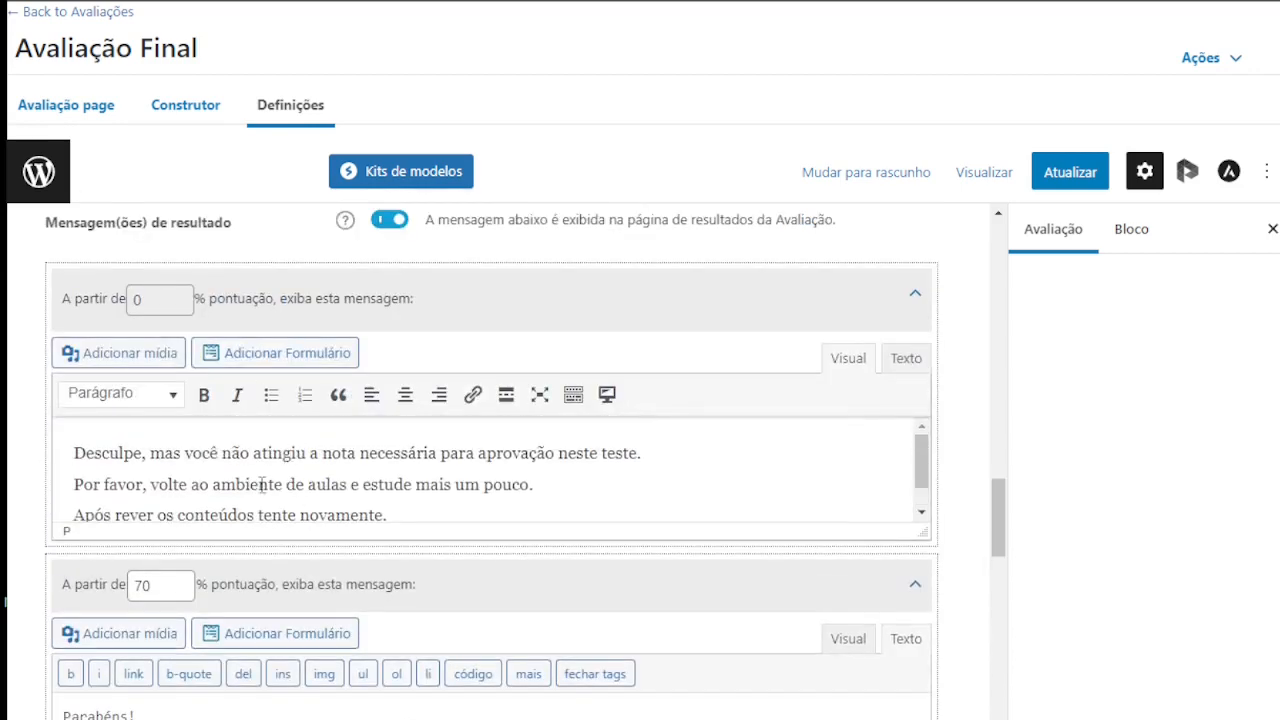
scroll(505, 490, "down", 1)
scroll(366, 346, "up", 4)
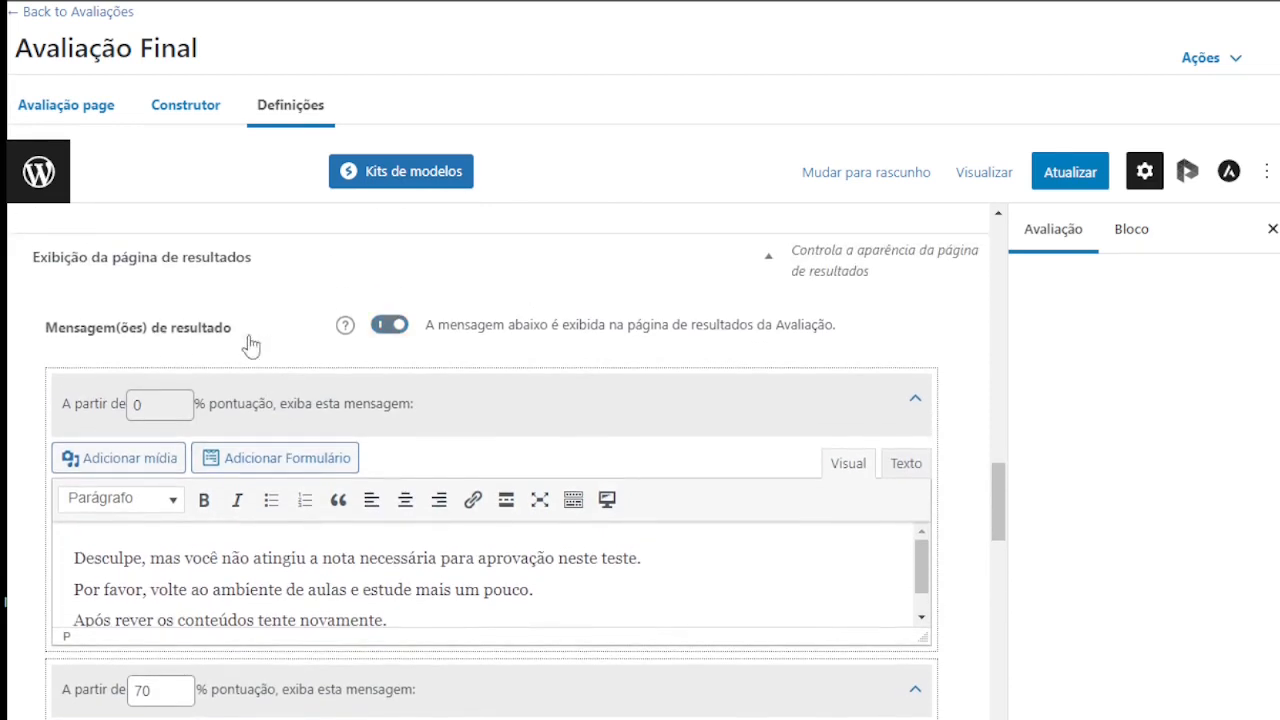
left_click(387, 325)
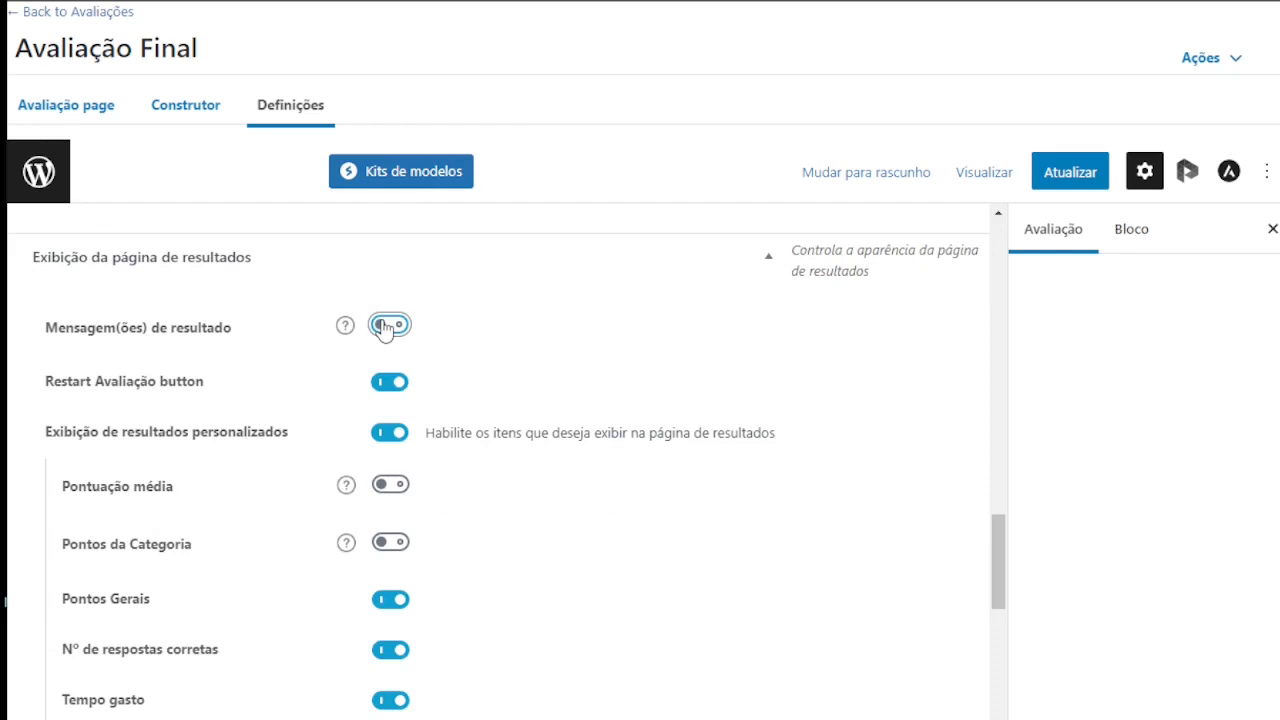
left_click(386, 326)
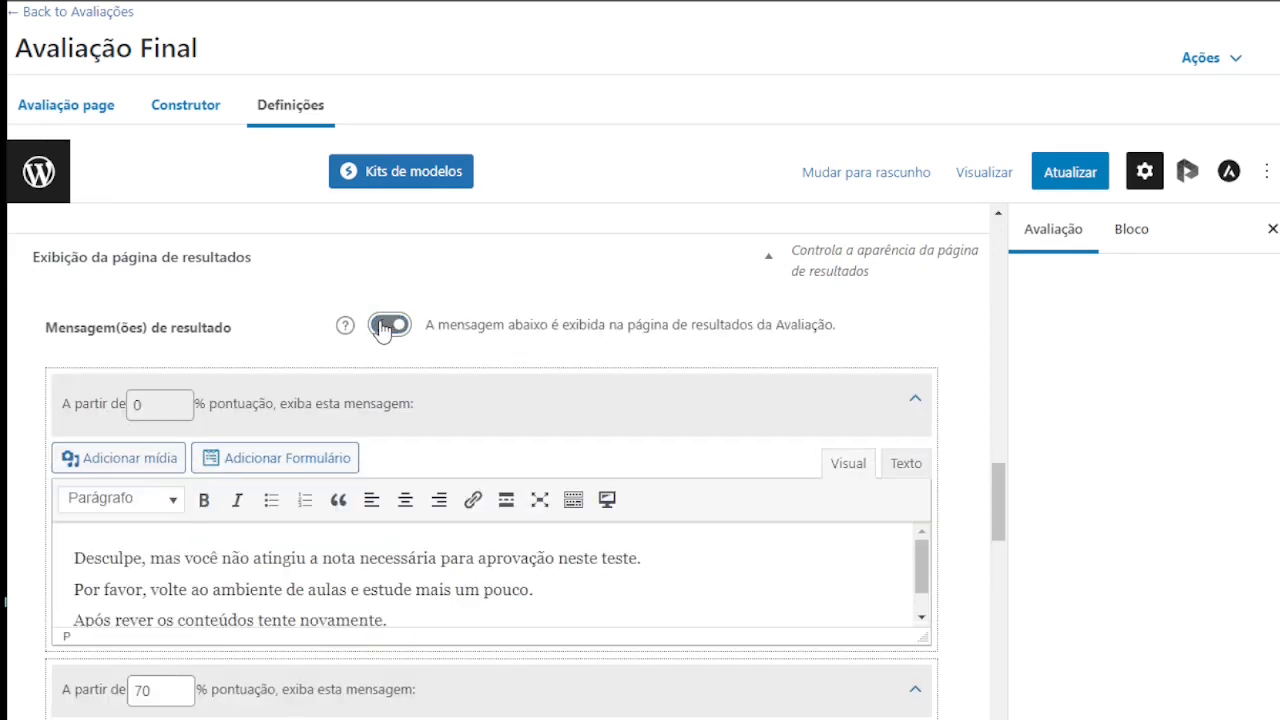
Step: Examine the 0% and 70% score thresholds together with the failure and approval messages assigned to them
scroll(440, 340, "down", 2)
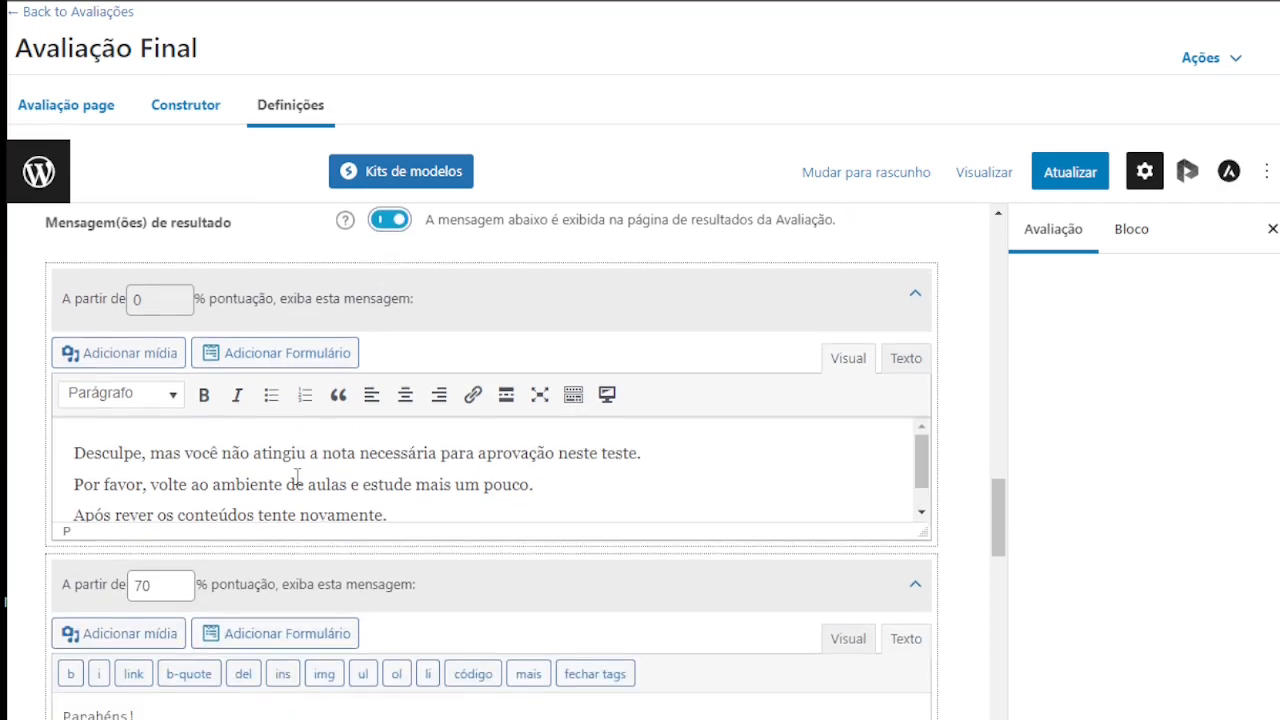
scroll(298, 478, "down", 1)
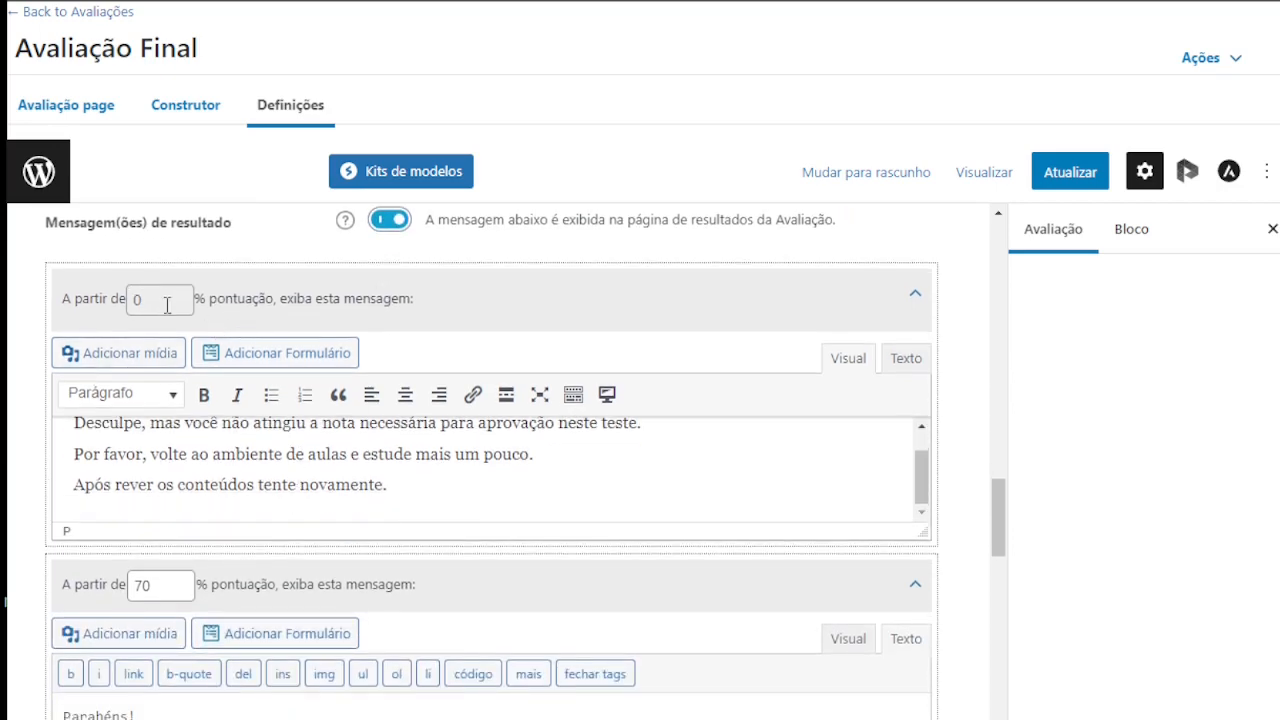
scroll(166, 300, "down", 2)
scroll(24, 317, "up", 3)
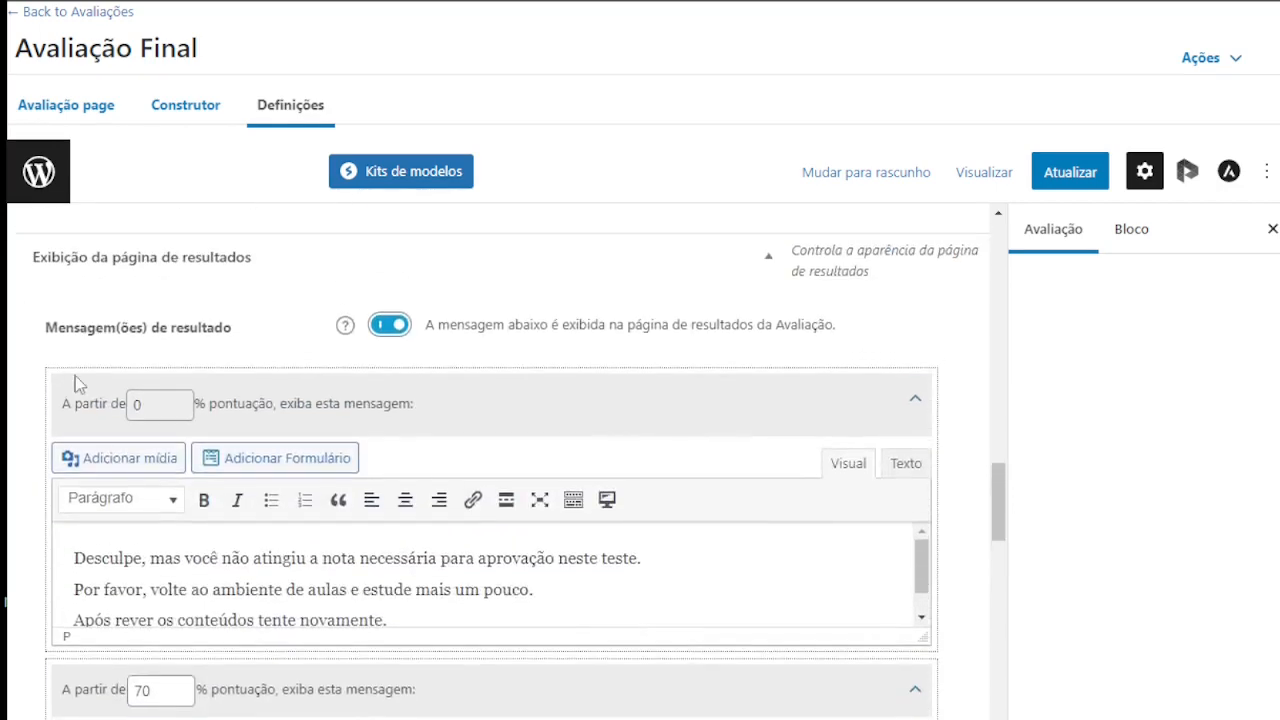
left_click_drag(145, 404, 119, 410)
left_click(161, 396)
scroll(161, 396, "down", 3)
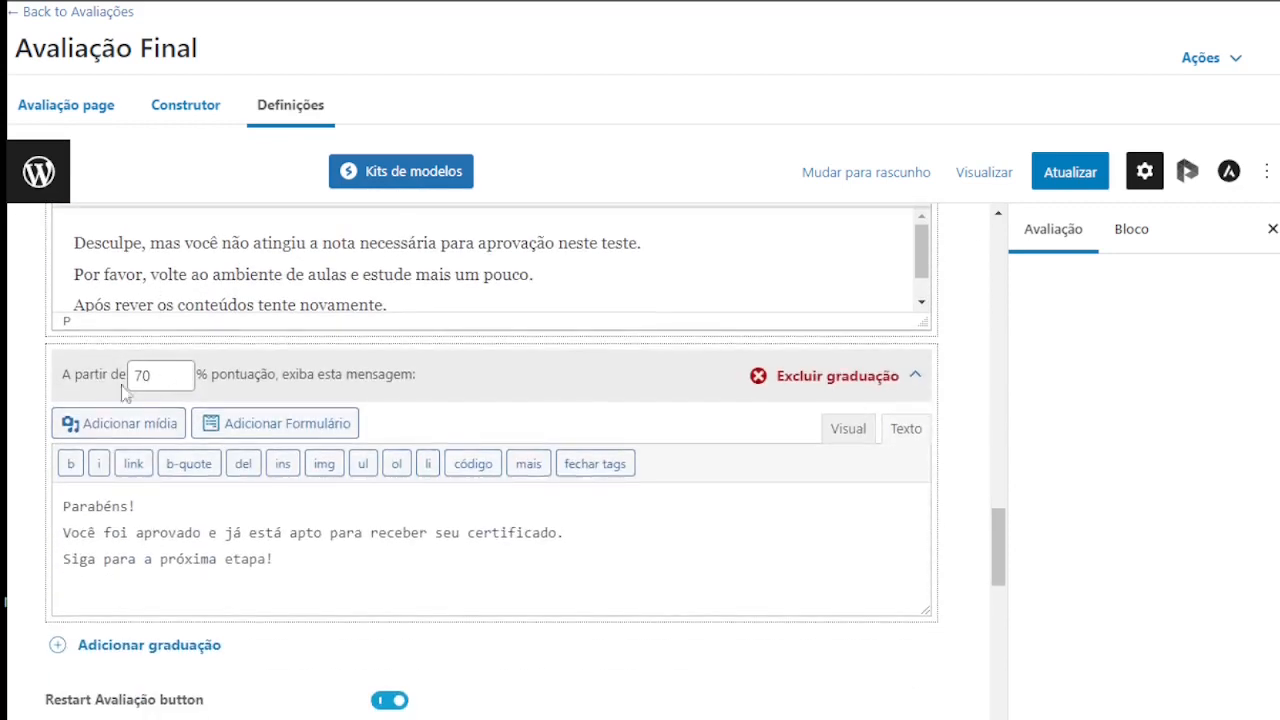
left_click_drag(158, 375, 110, 374)
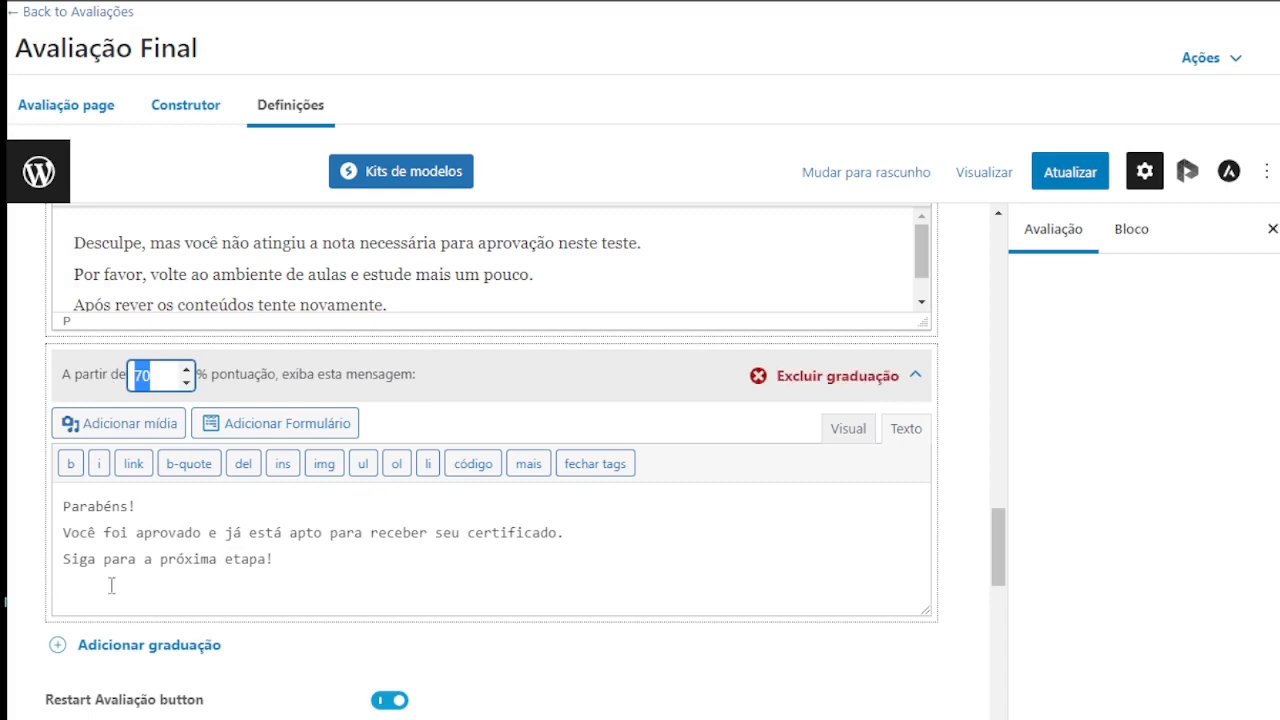
scroll(712, 372, "up", 2)
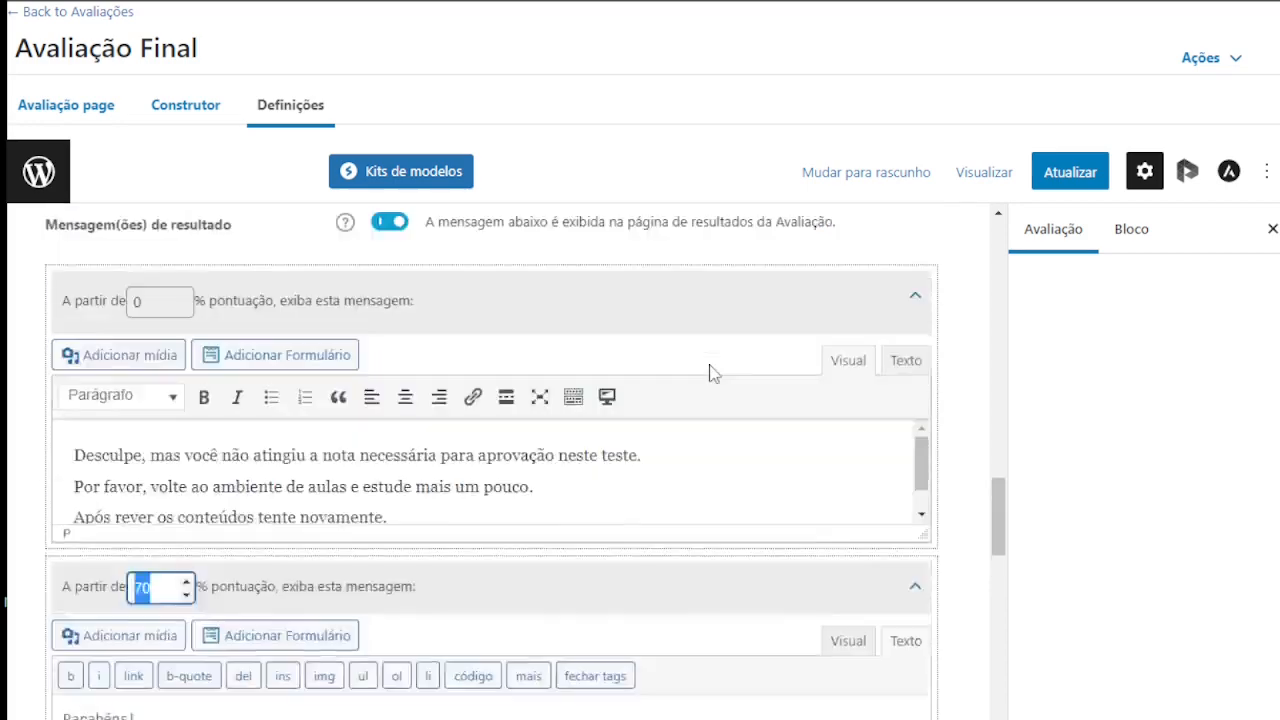
scroll(716, 400, "up", 1)
scroll(722, 429, "down", 2)
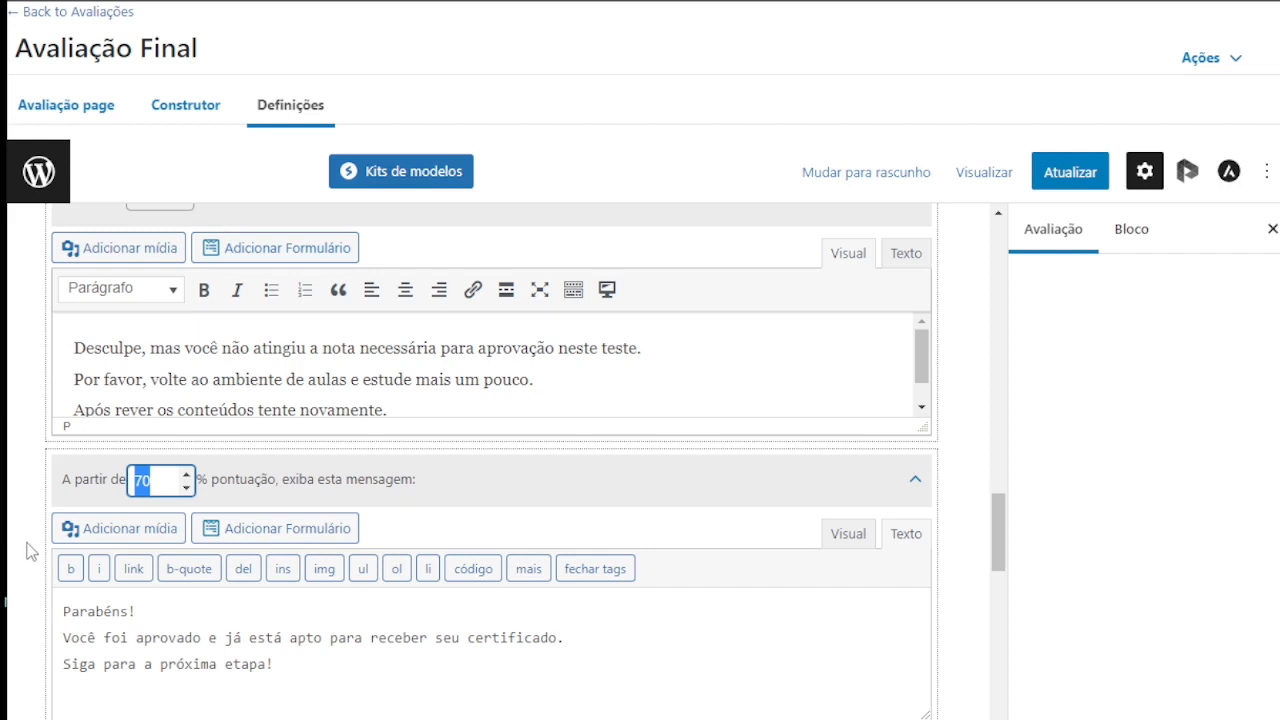
Step: Save the updated settings of the Avaliação Final evaluation
scroll(30, 550, "up", 2)
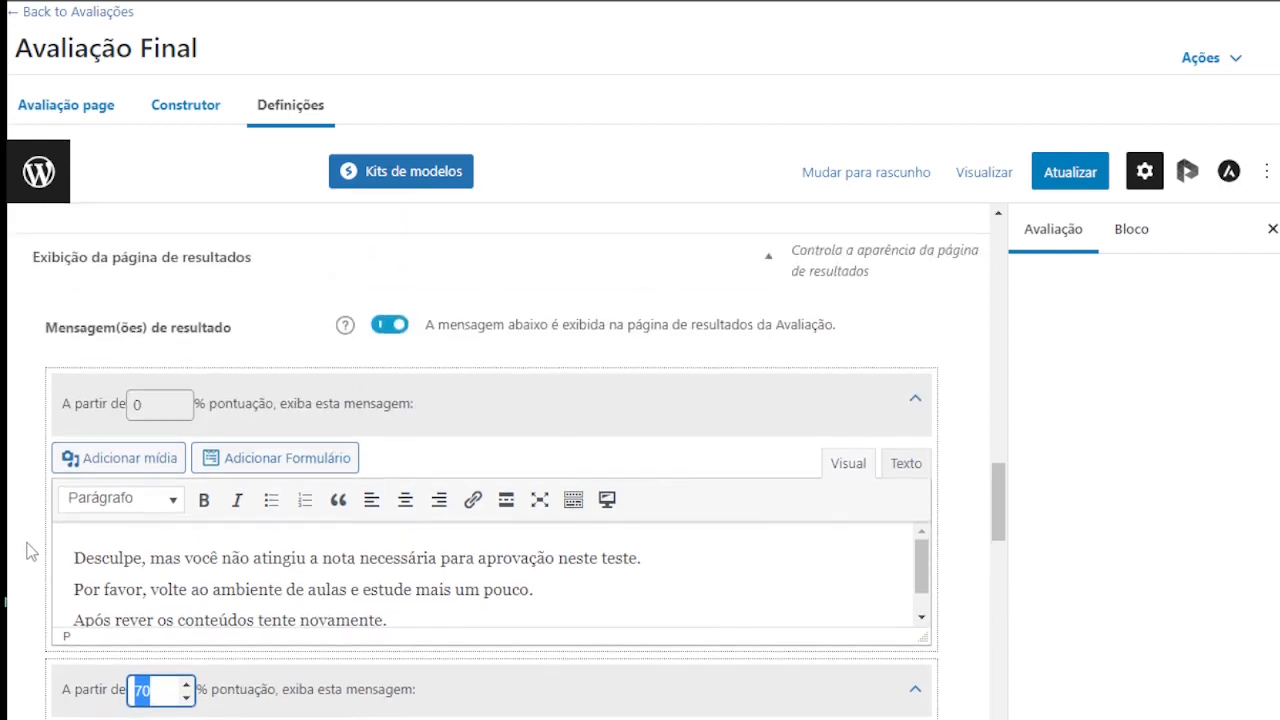
scroll(30, 550, "up", 2)
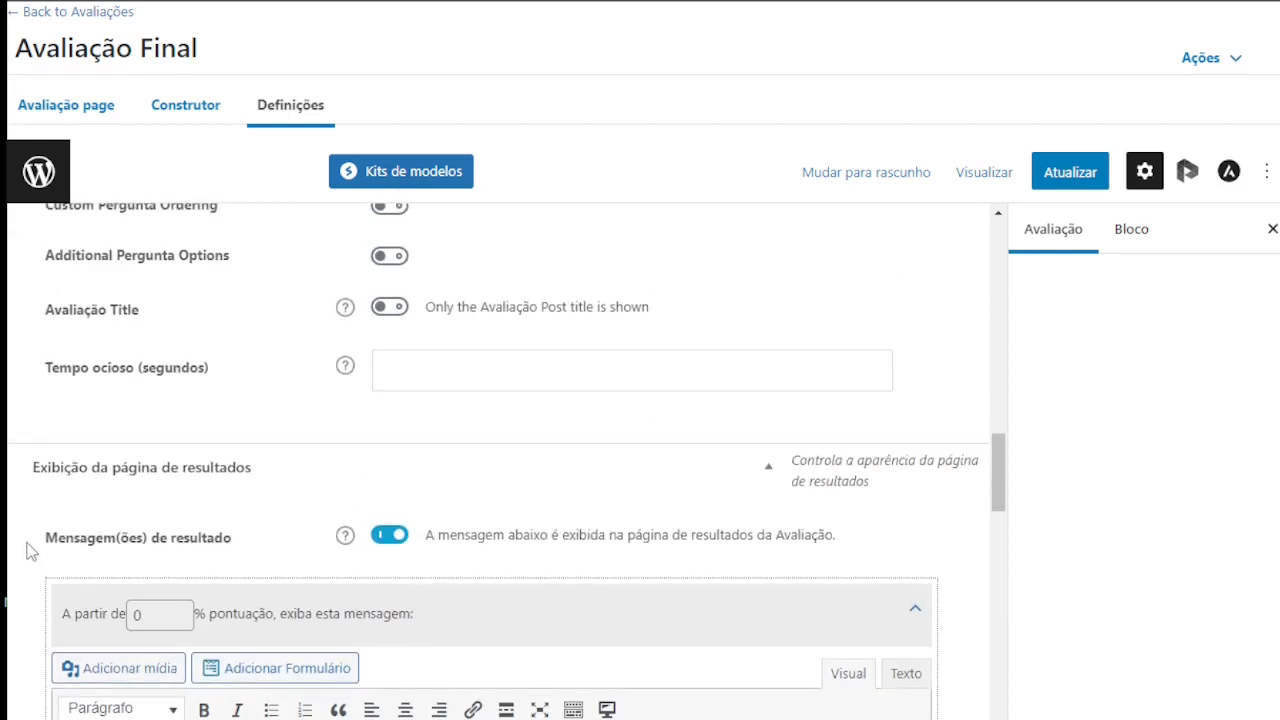
scroll(30, 550, "up", 2)
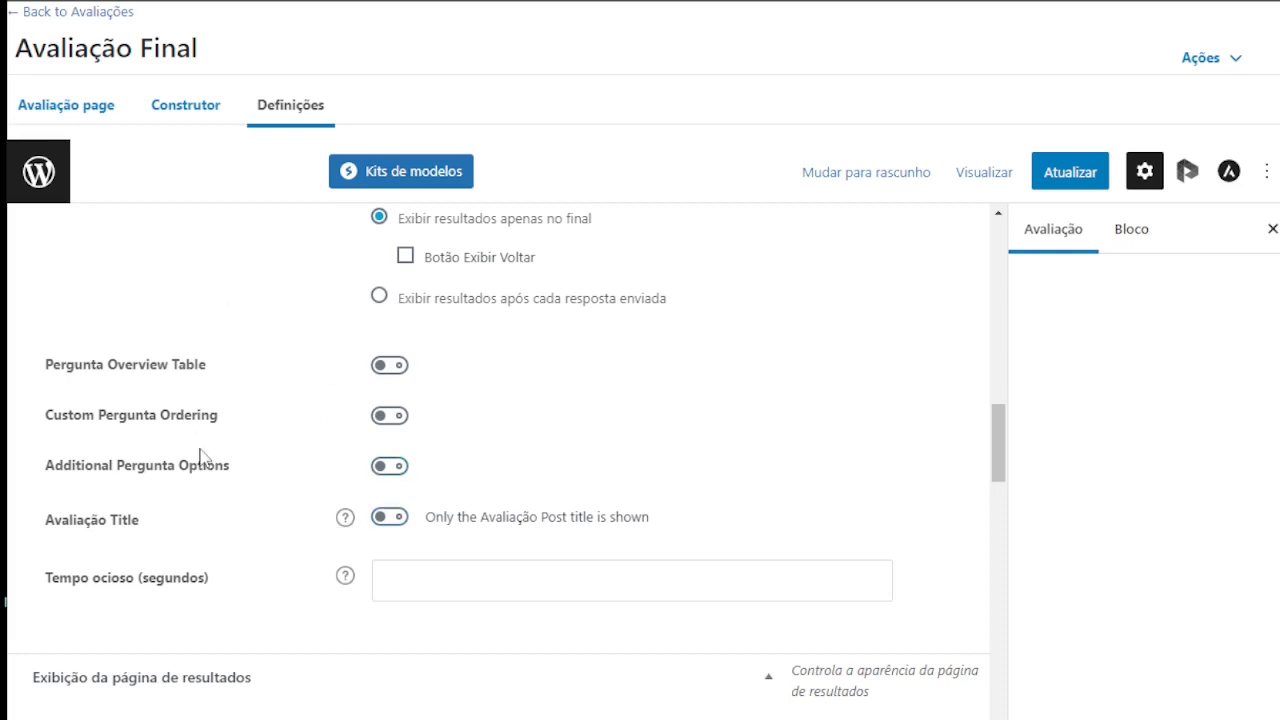
scroll(200, 455, "down", 2)
scroll(200, 451, "up", 1)
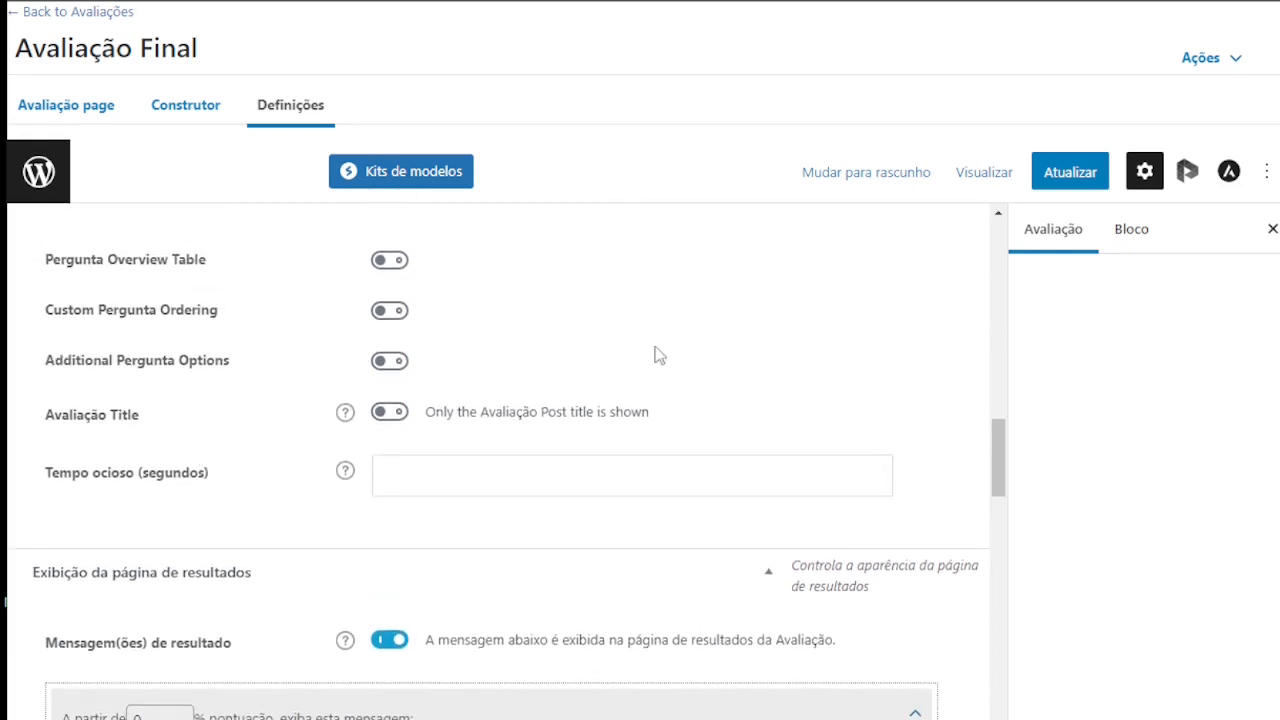
left_click(1070, 175)
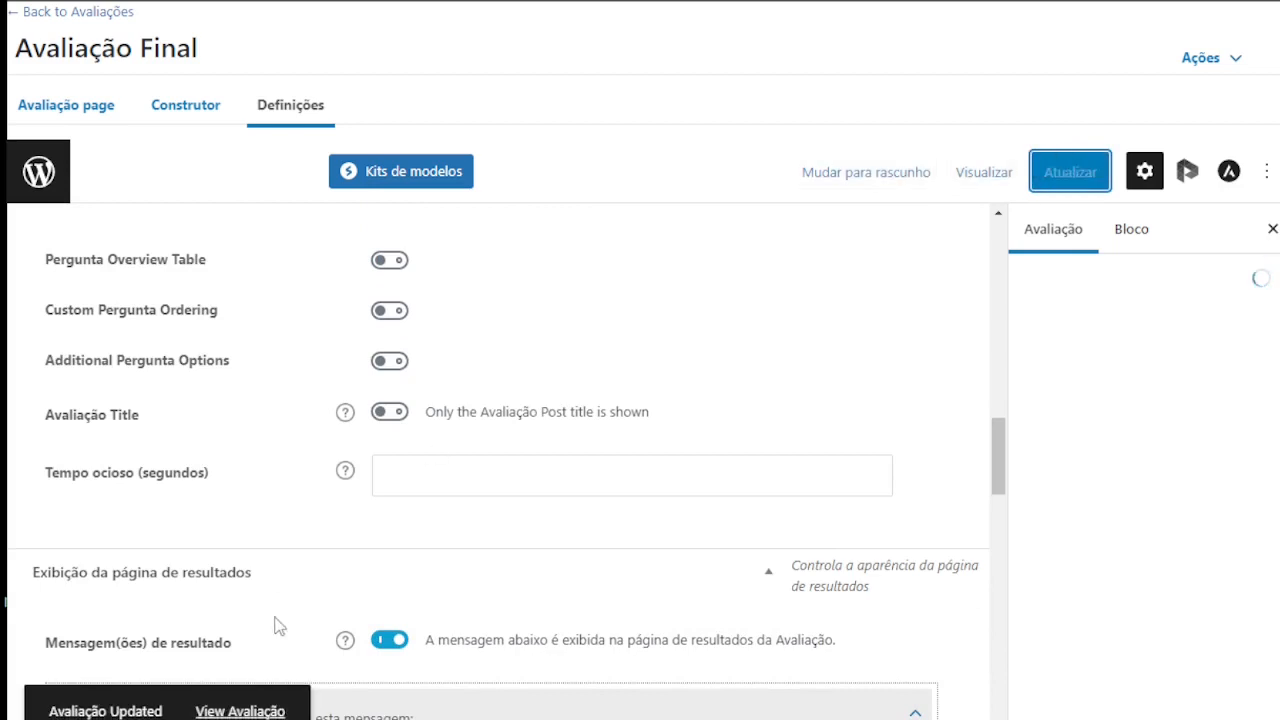
Step: View the updated evaluation in a new browser tab and open the Avaliação Final lesson from the course outline
right_click(240, 712)
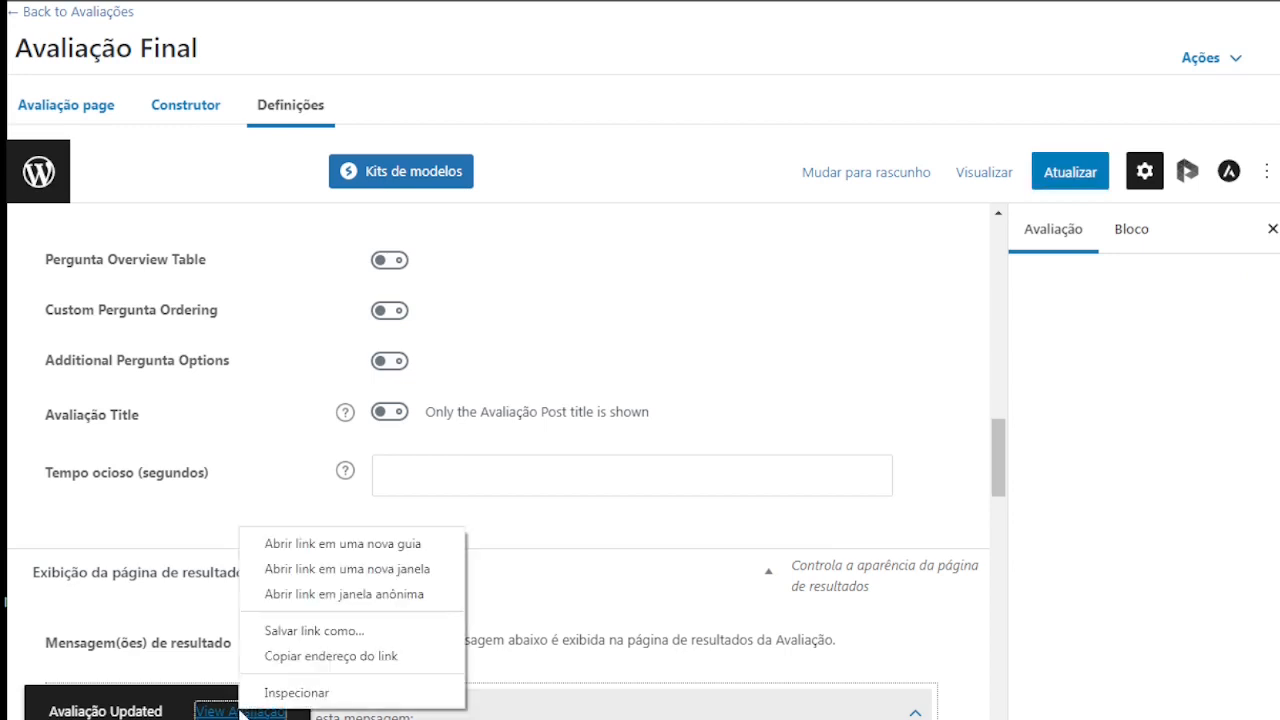
left_click(307, 553)
left_click(86, 642)
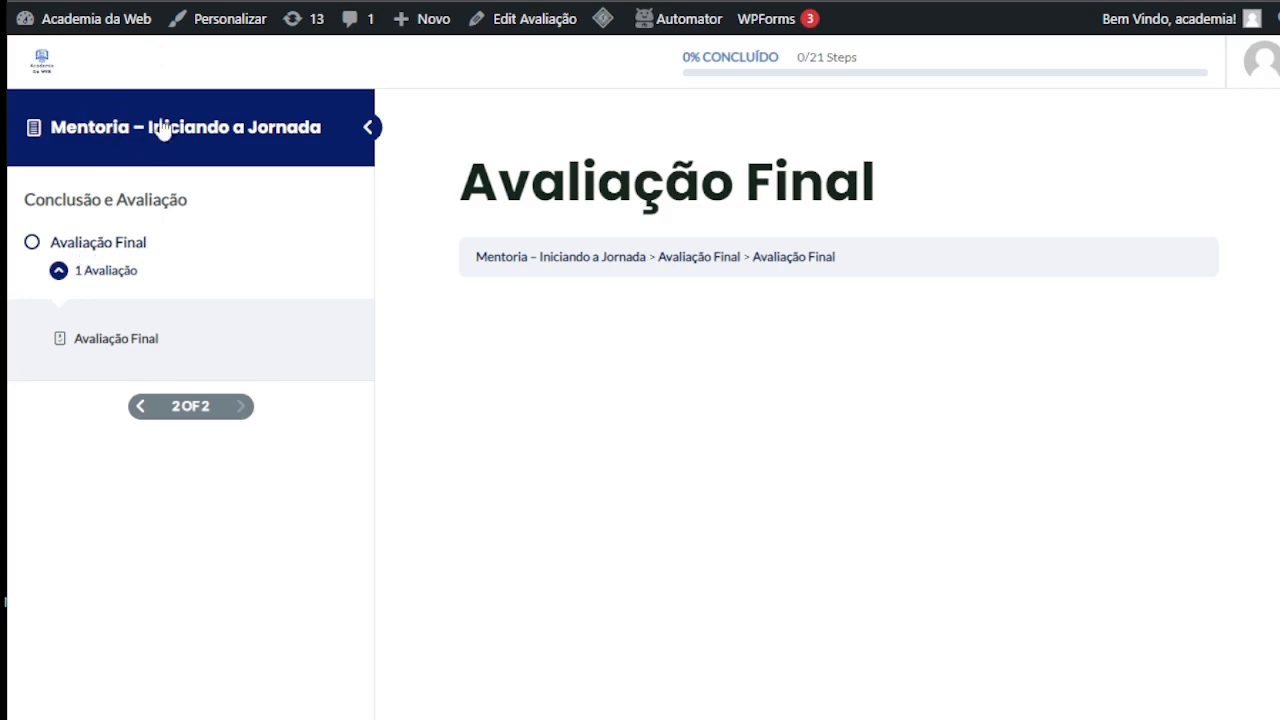
left_click(97, 243)
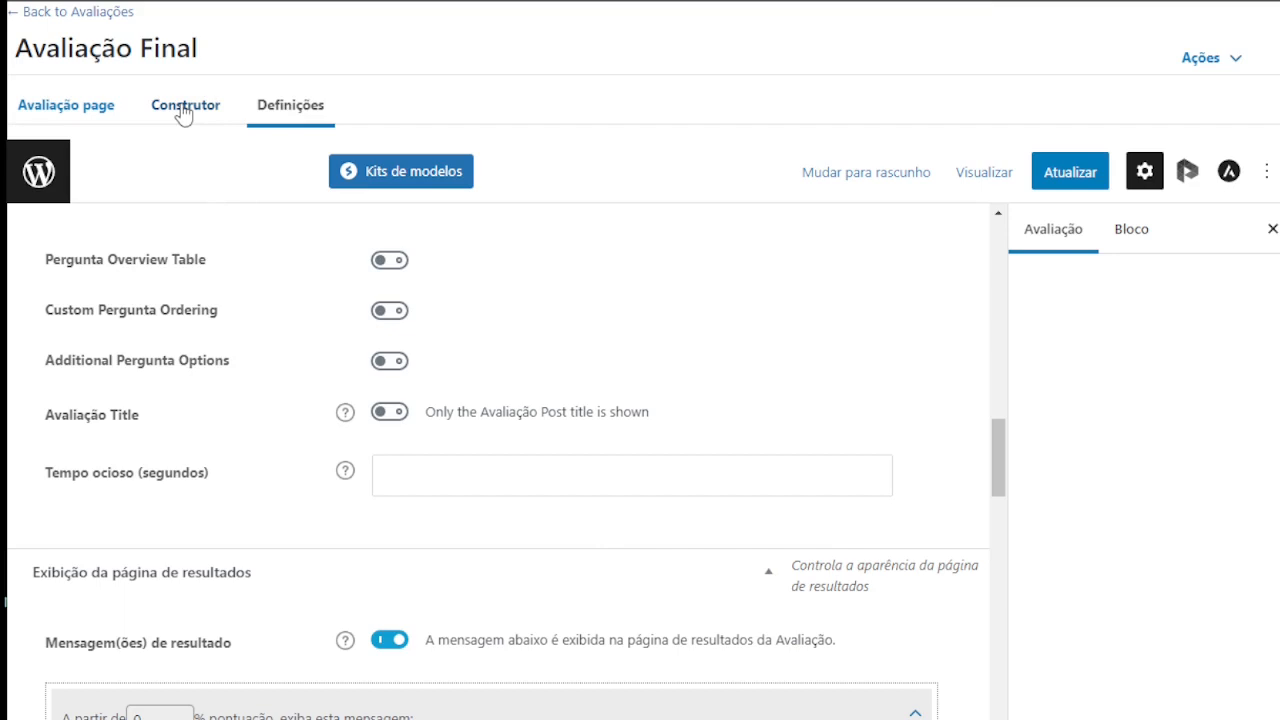
Step: Return to editing the evaluation, open its question builder and start a new question
scroll(150, 368, "down", 3)
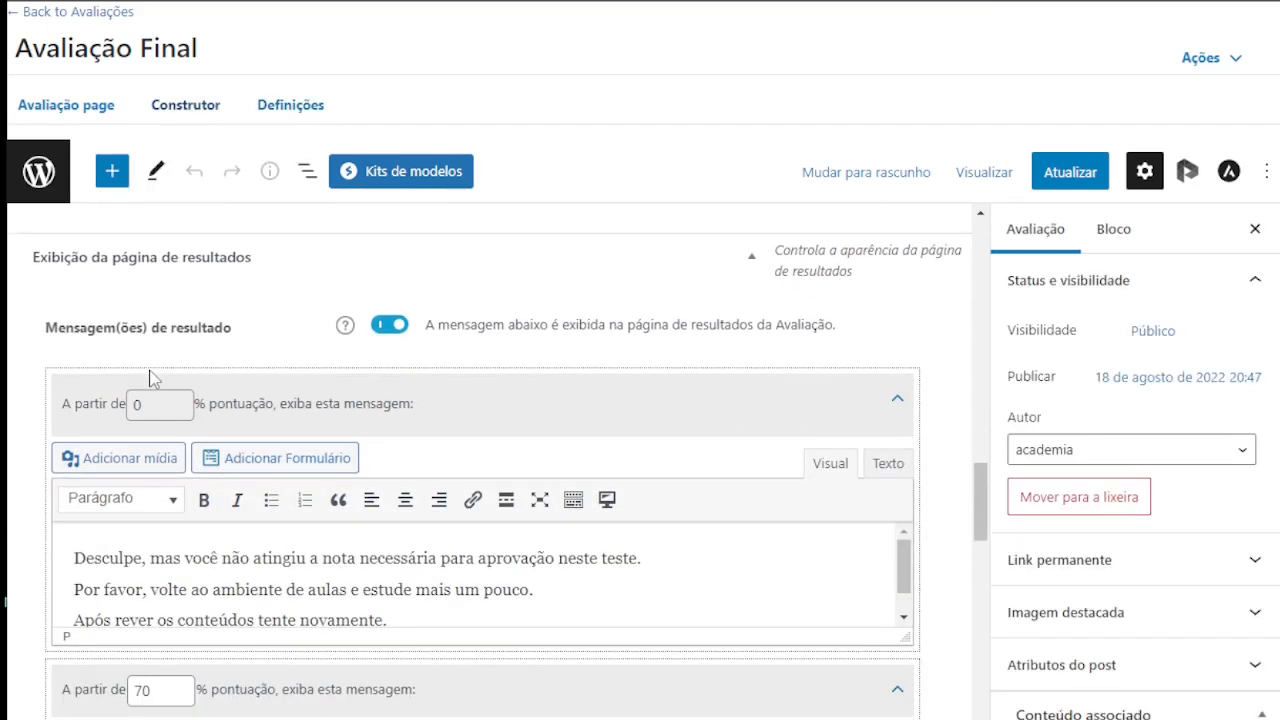
scroll(155, 378, "up", 2)
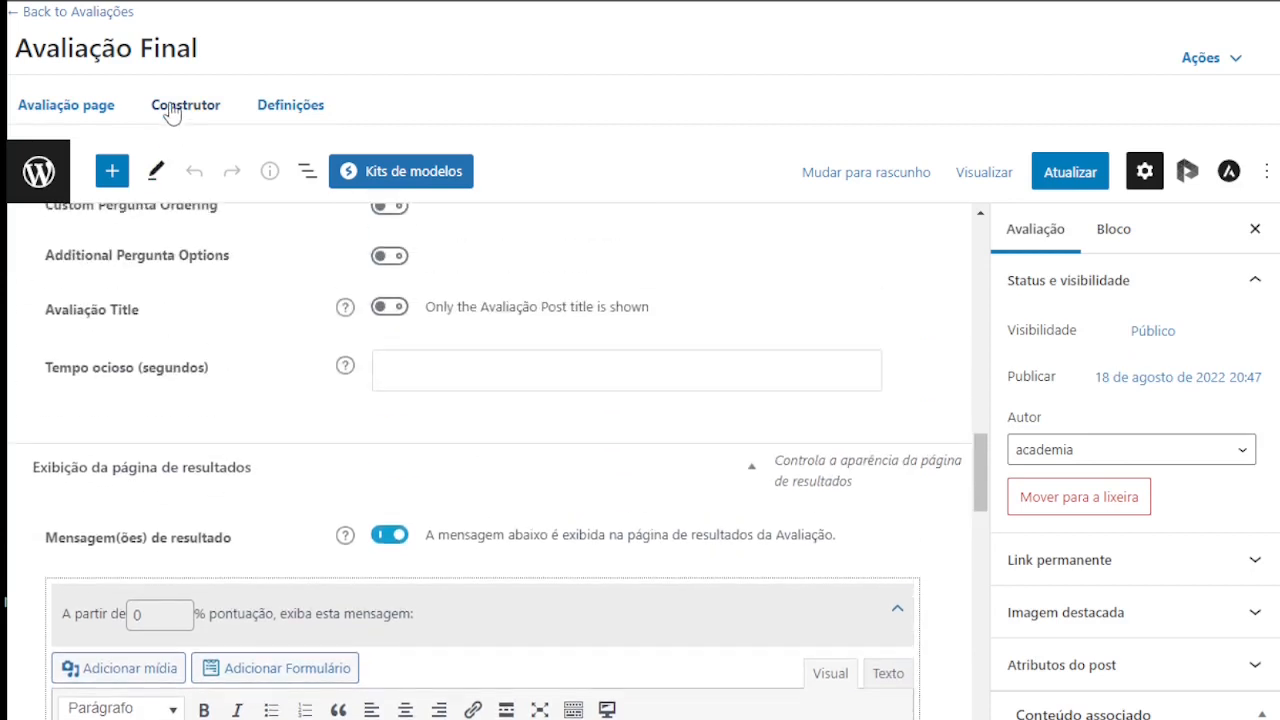
left_click(172, 110)
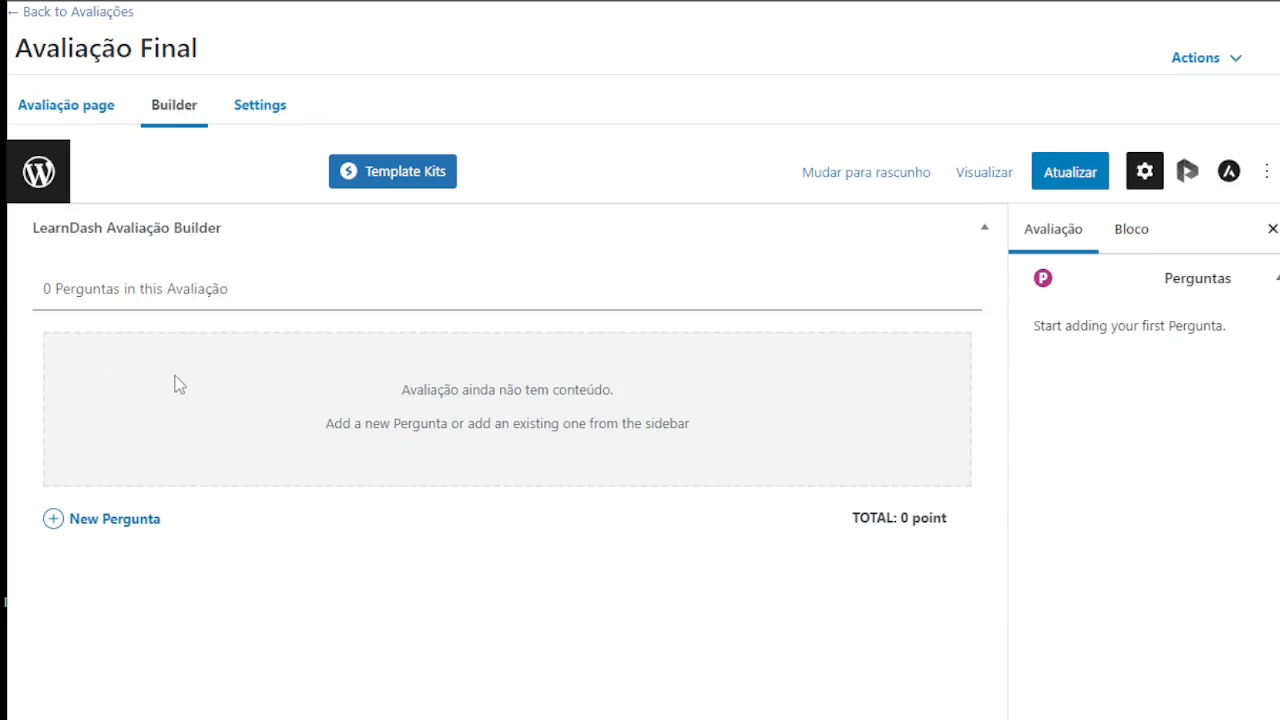
left_click(118, 531)
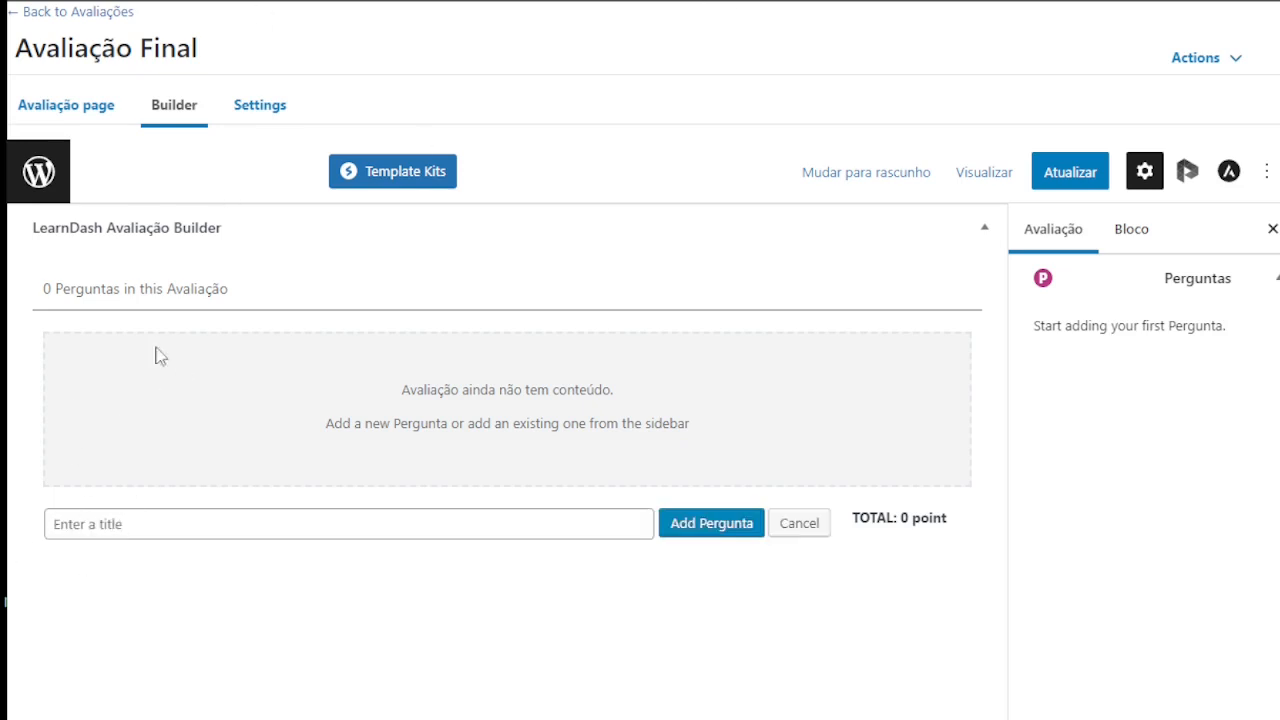
left_click(98, 526)
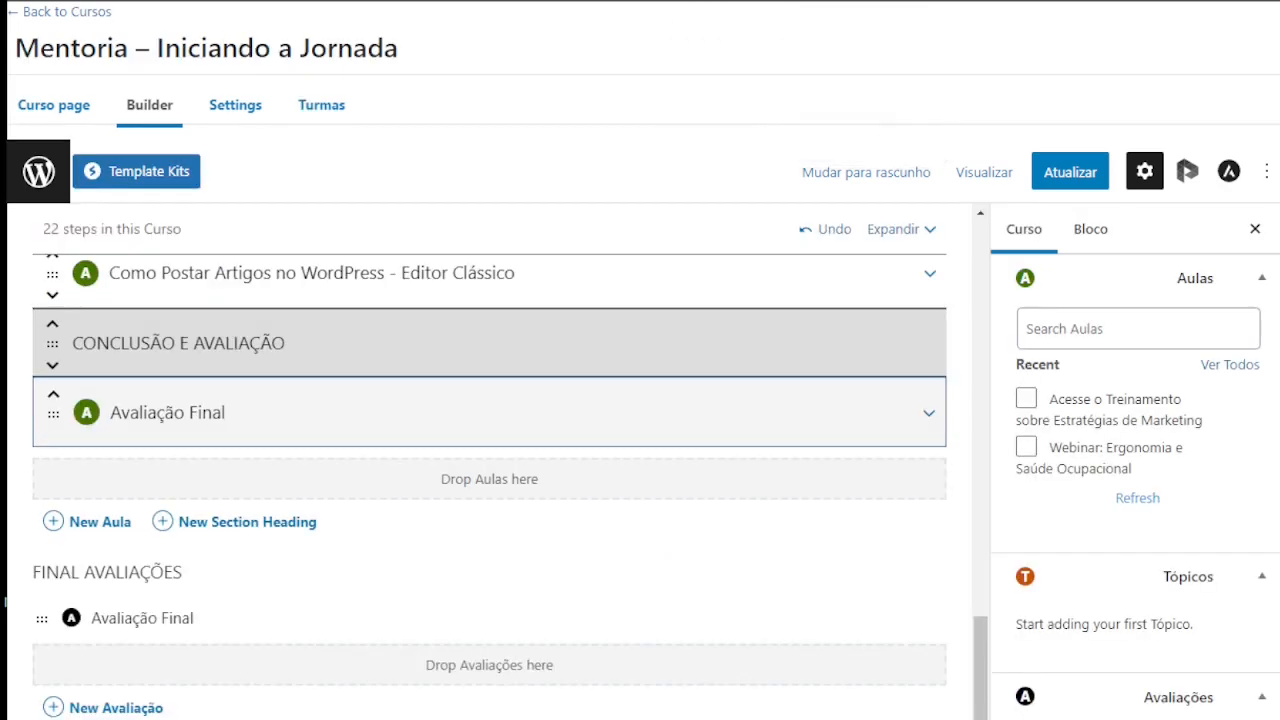
Step: Look through the lessons in the Mentoria – Iniciando a Jornada course builder for question topics
scroll(309, 443, "up", 10)
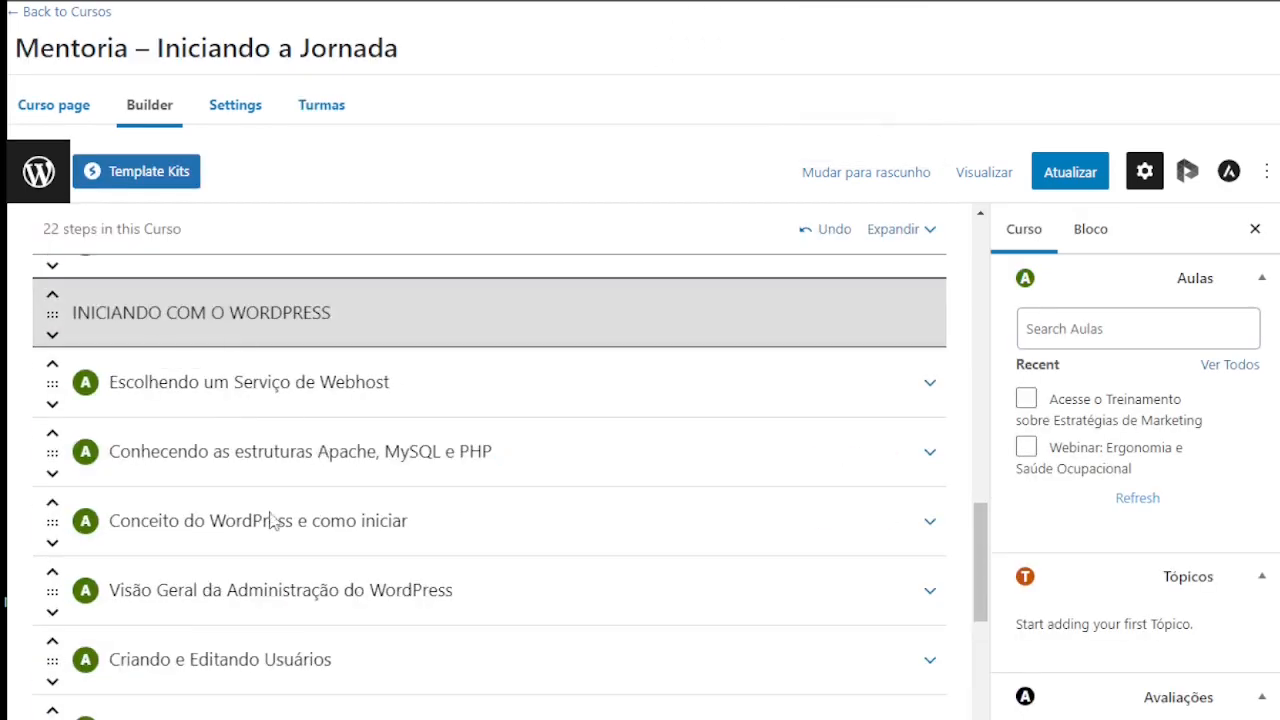
scroll(246, 480, "down", 1)
scroll(222, 600, "down", 1)
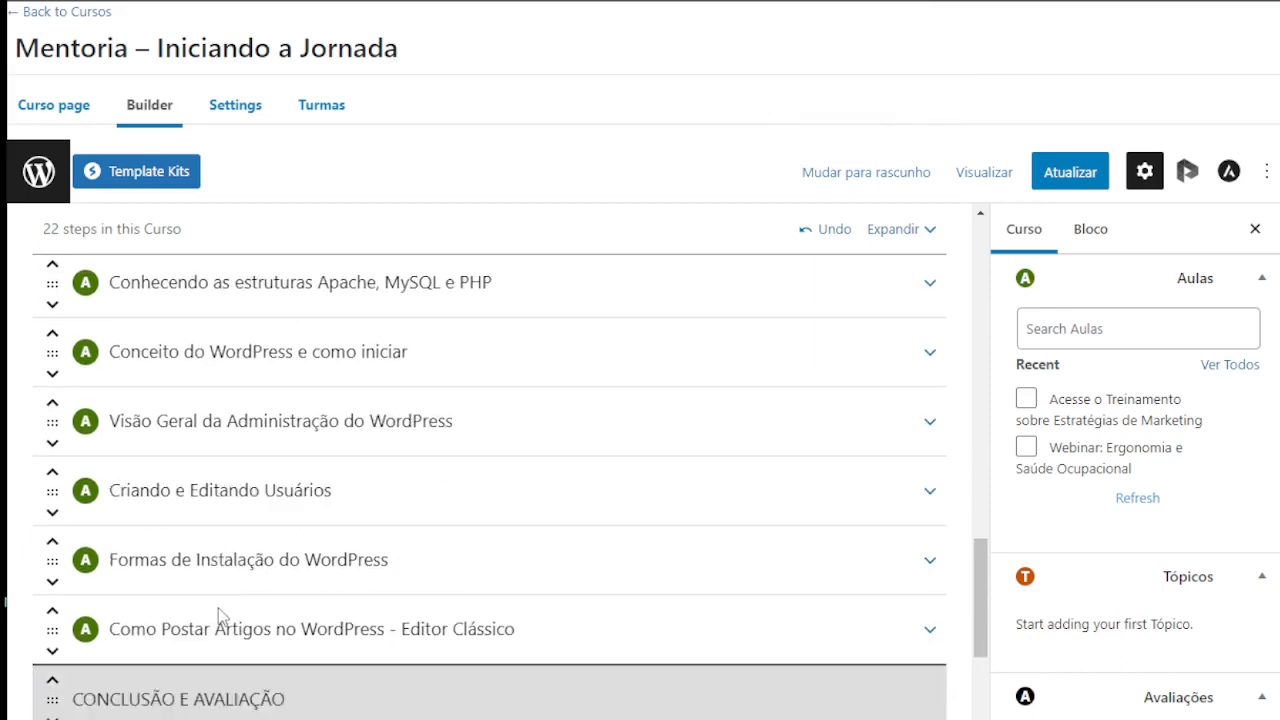
scroll(200, 514, "up", 6)
scroll(200, 510, "up", 10)
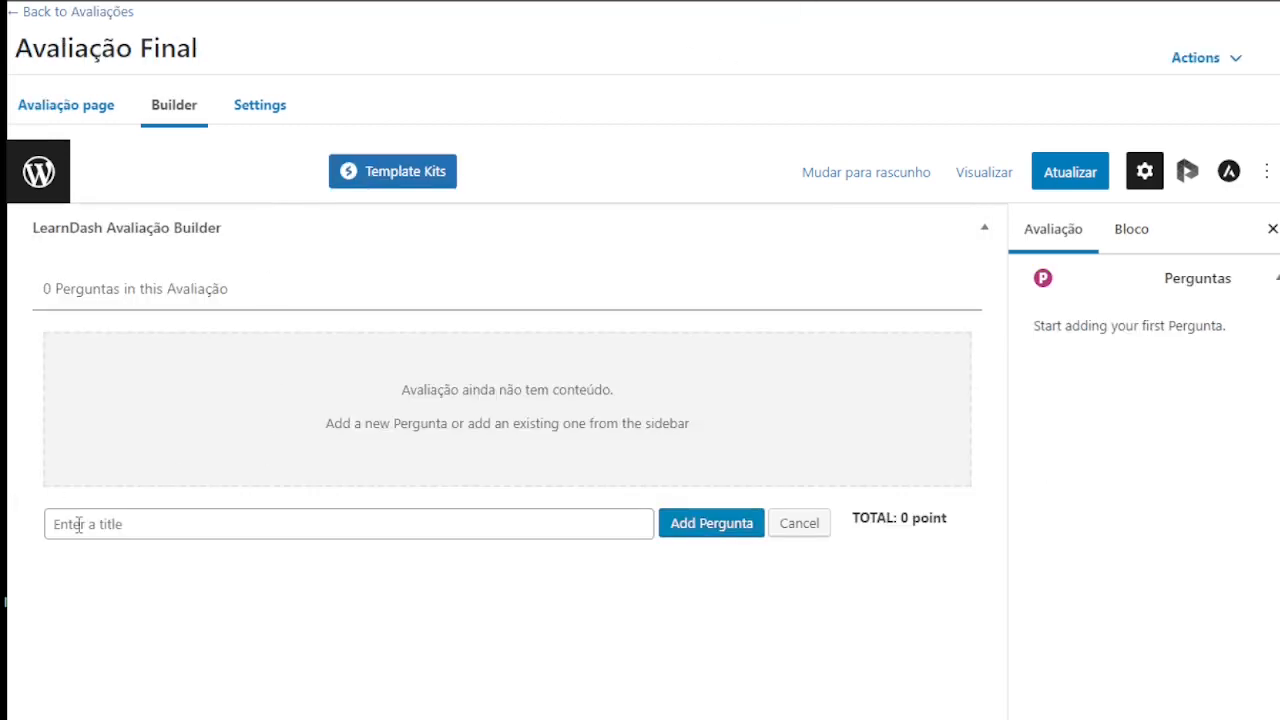
Step: Add the question "Sobre as Ferramentas da Sua Jornada, classifique a alternativa correta" to the evaluation and expand its details
type("iva correta")
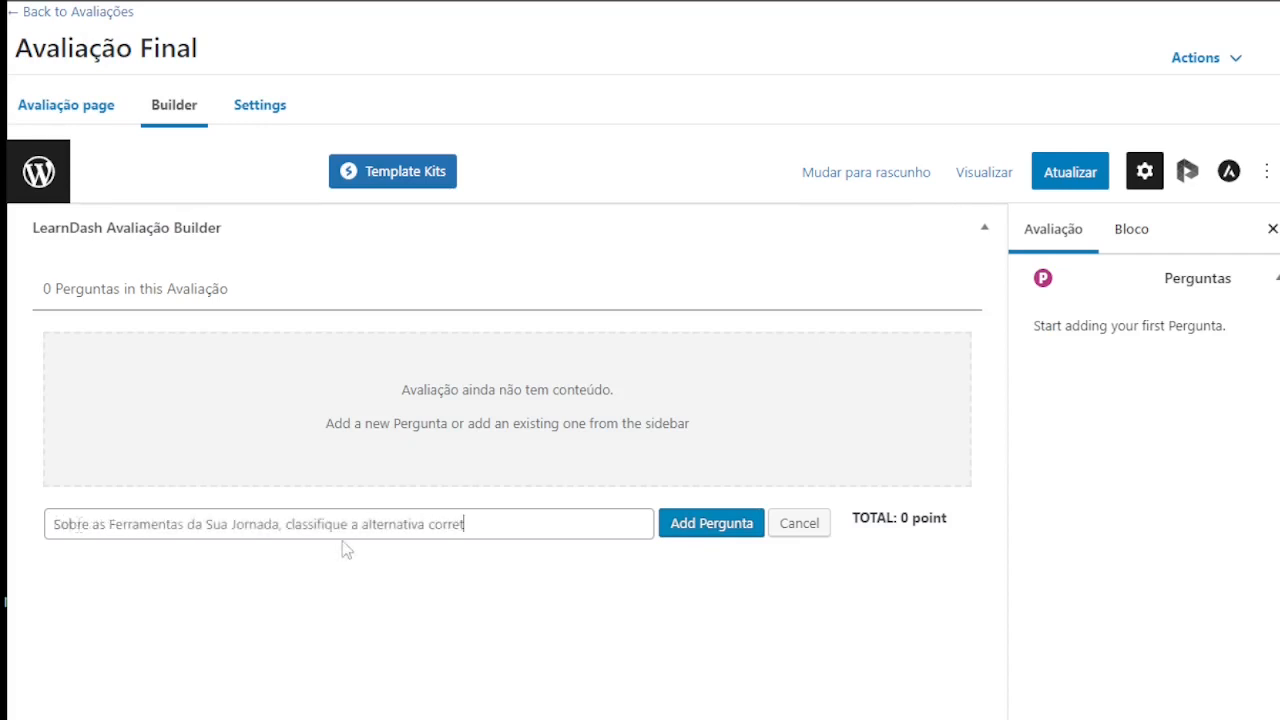
left_click(700, 524)
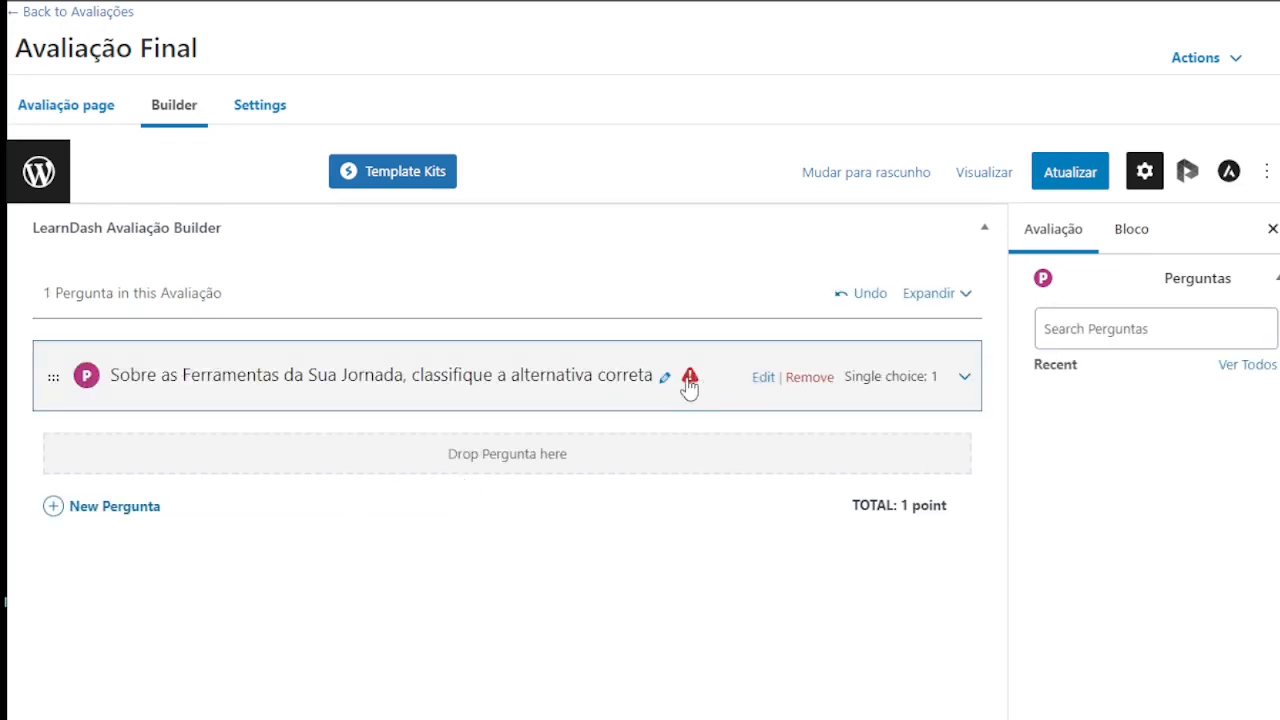
mouse_move(689, 386)
left_click(967, 380)
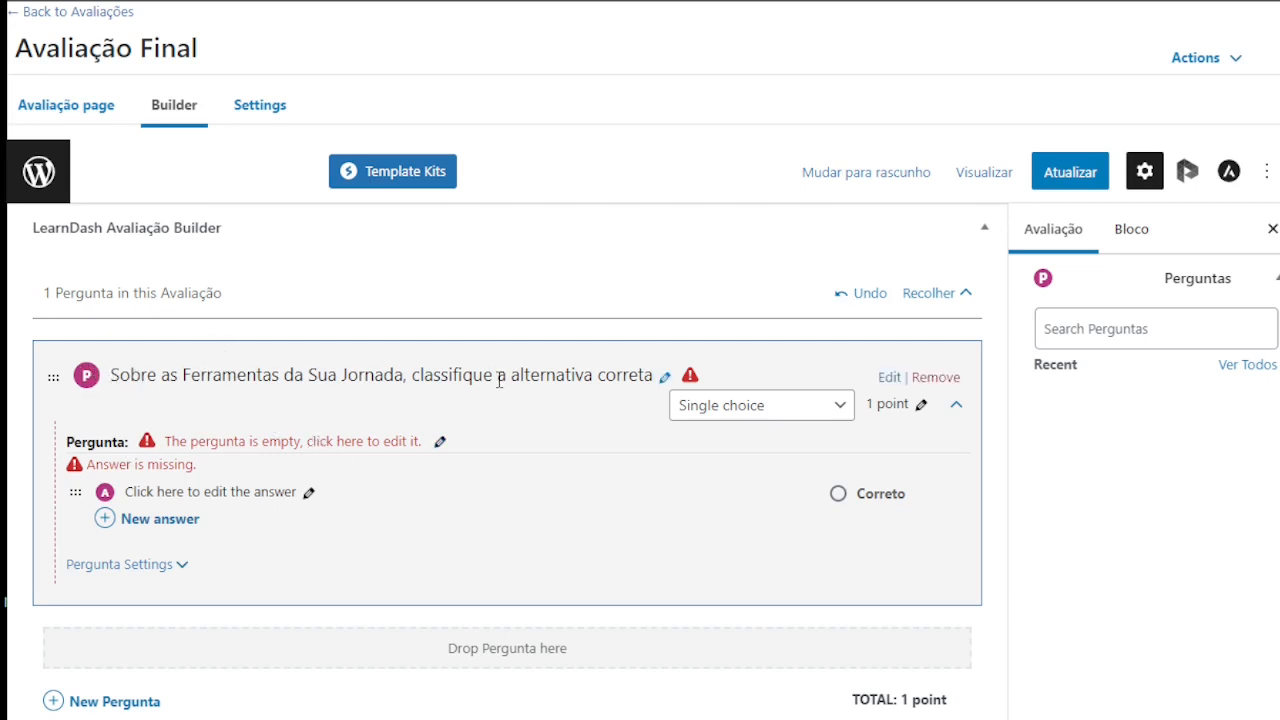
Step: Cut the question's title text and save it as the question body: "Sobre as Ferramentas da Sua Jornada, classifique a alternativa correta"
left_click(570, 380)
left_click_drag(596, 381, 106, 387)
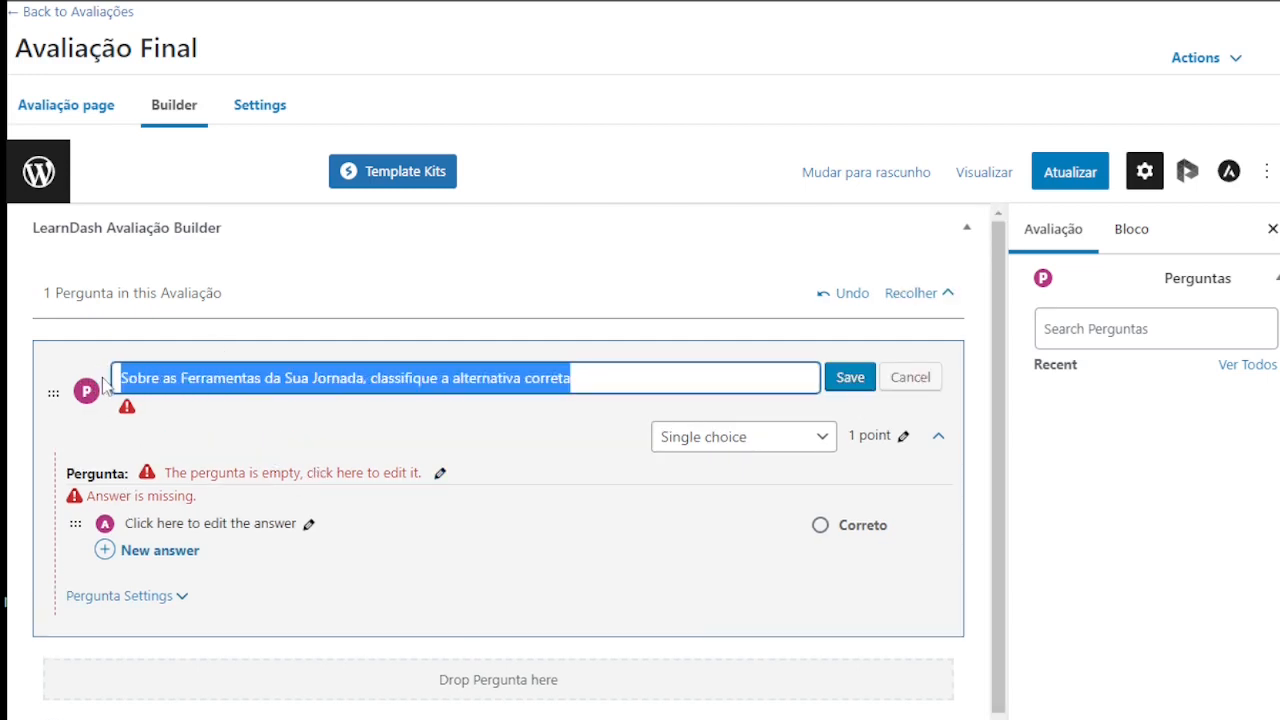
right_click(177, 381)
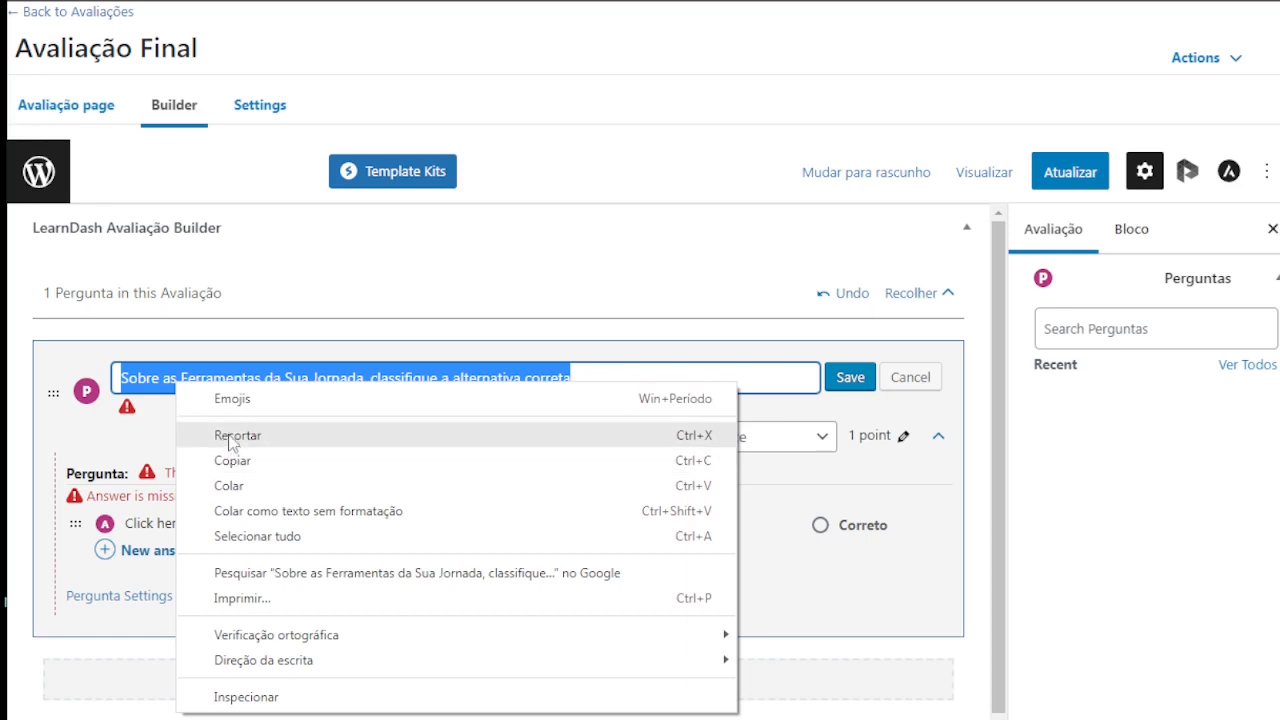
left_click(231, 437)
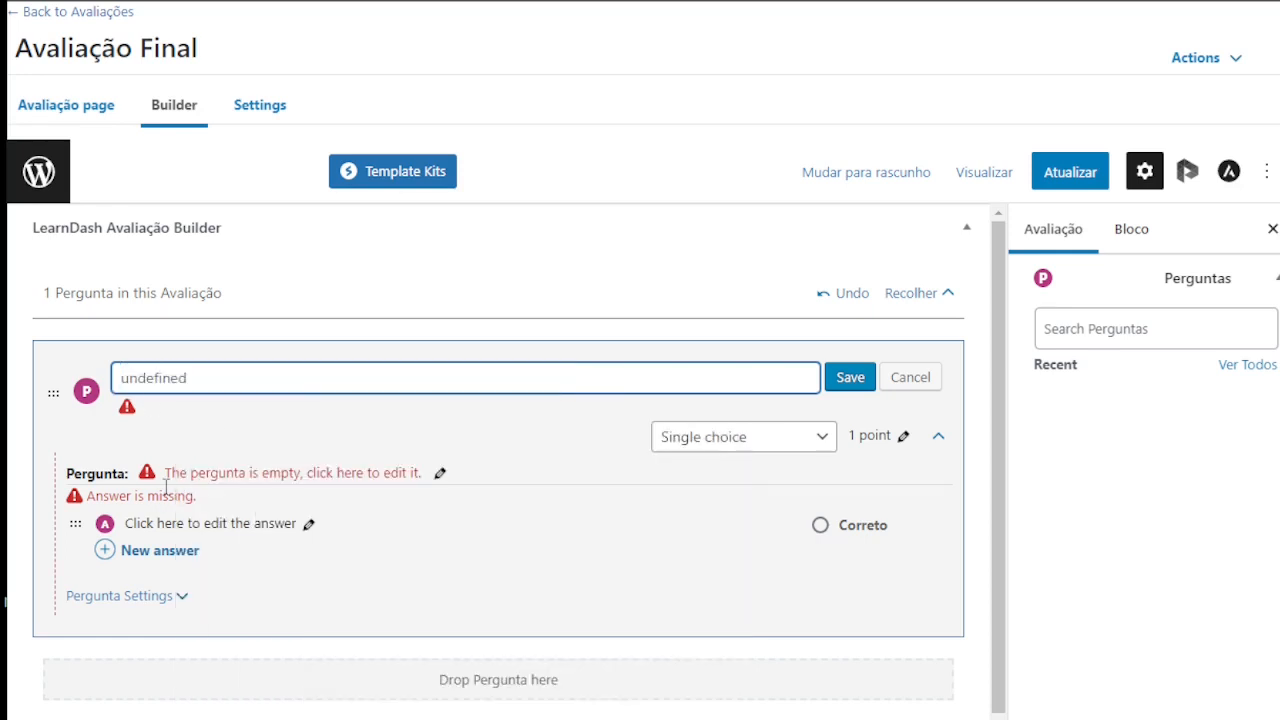
left_click(441, 474)
right_click(105, 585)
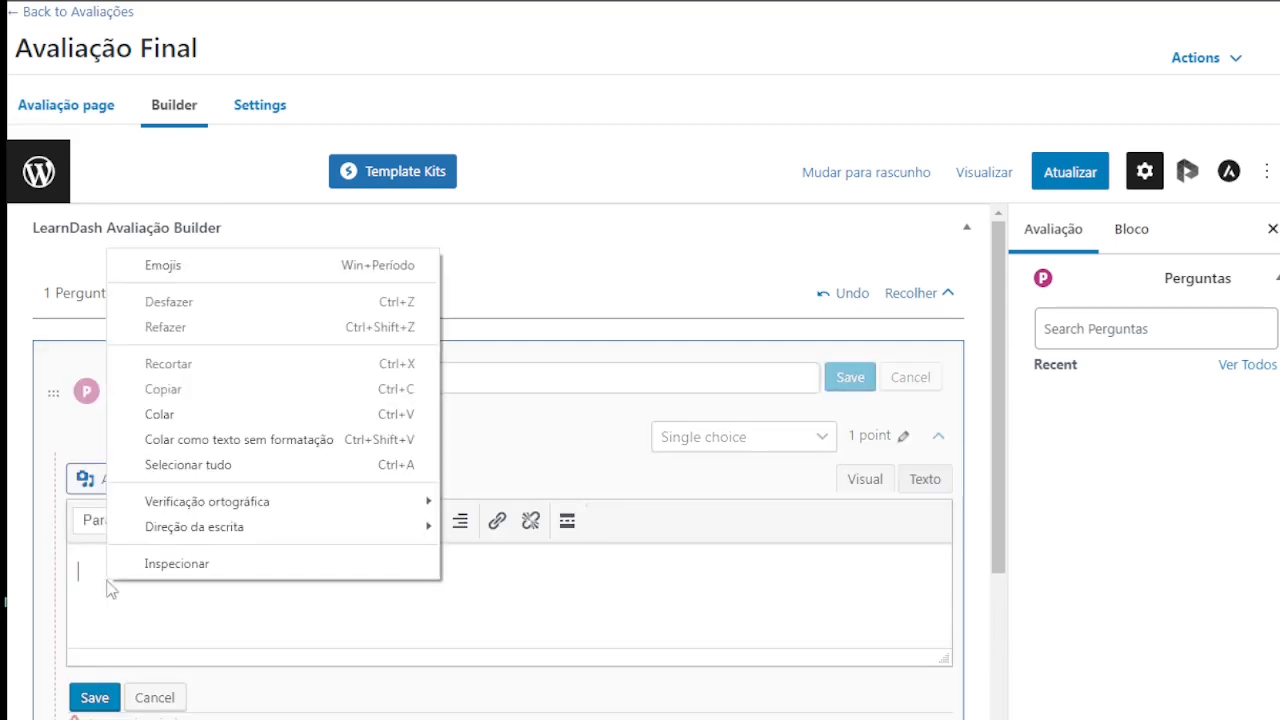
left_click(123, 419)
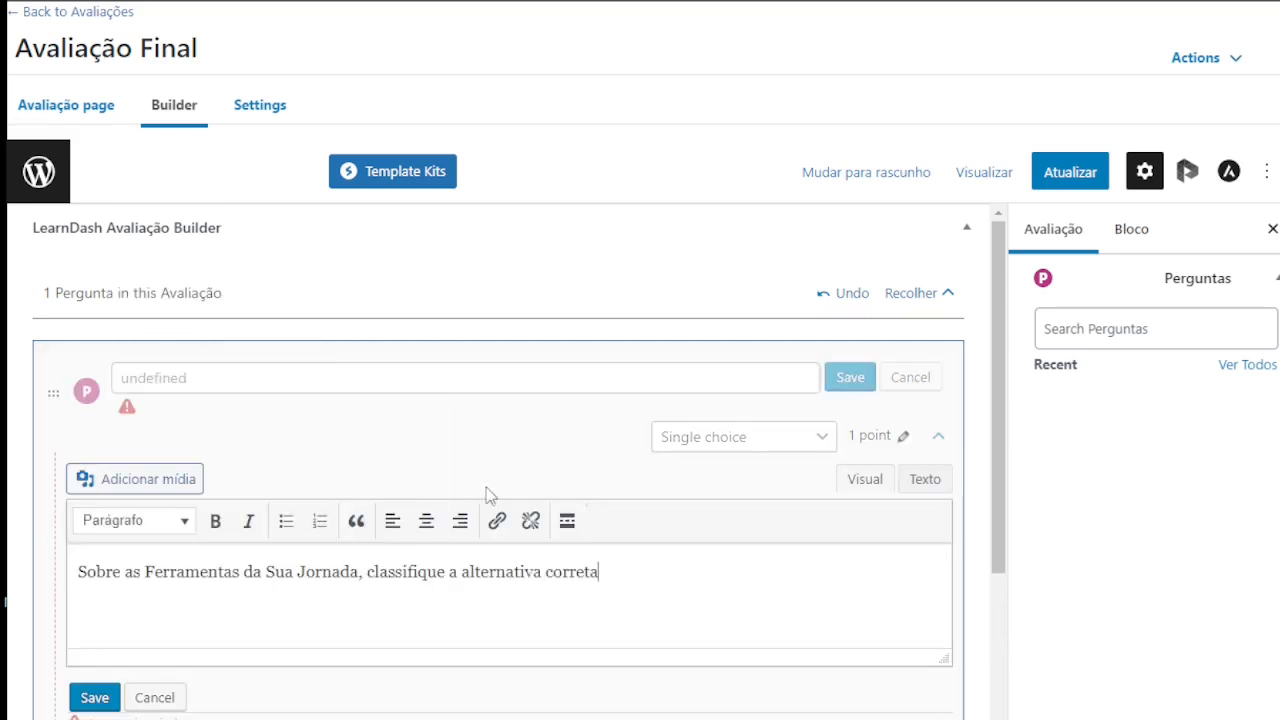
left_click(92, 699)
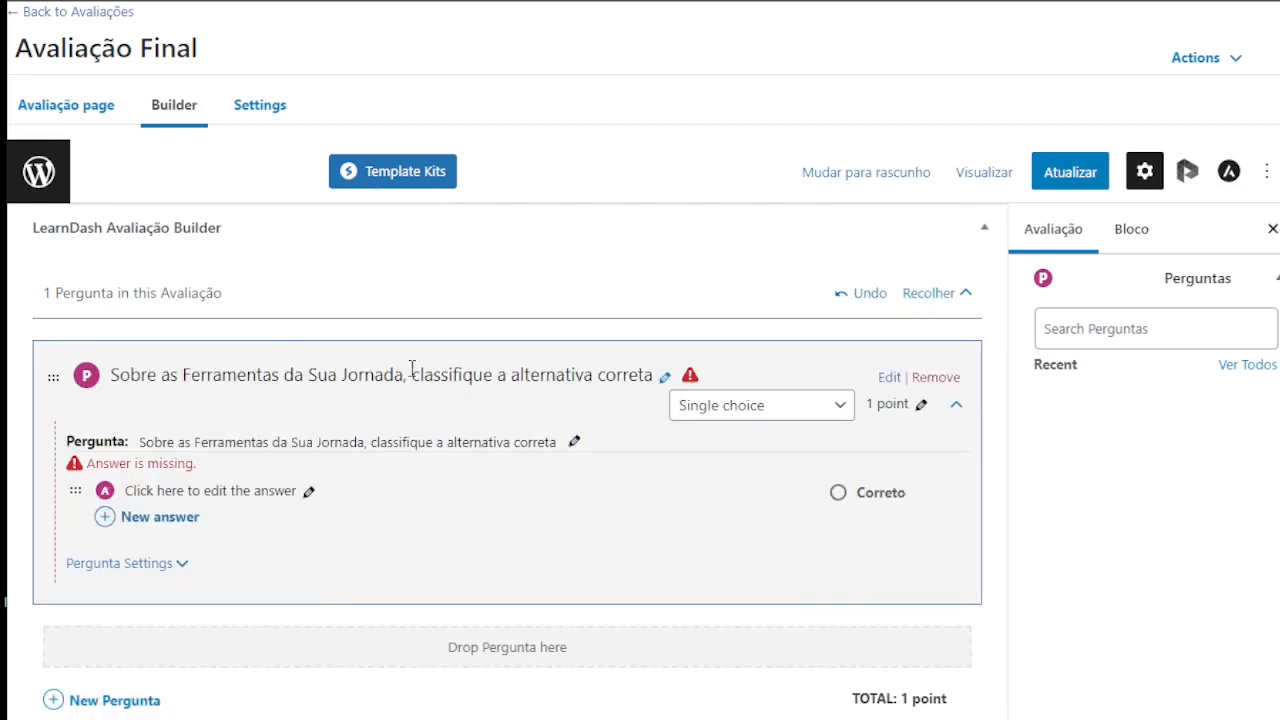
Step: Rename the question's title as "1.ª Questão" and save it
left_click(666, 378)
left_click_drag(590, 379, 115, 379)
type("Ques")
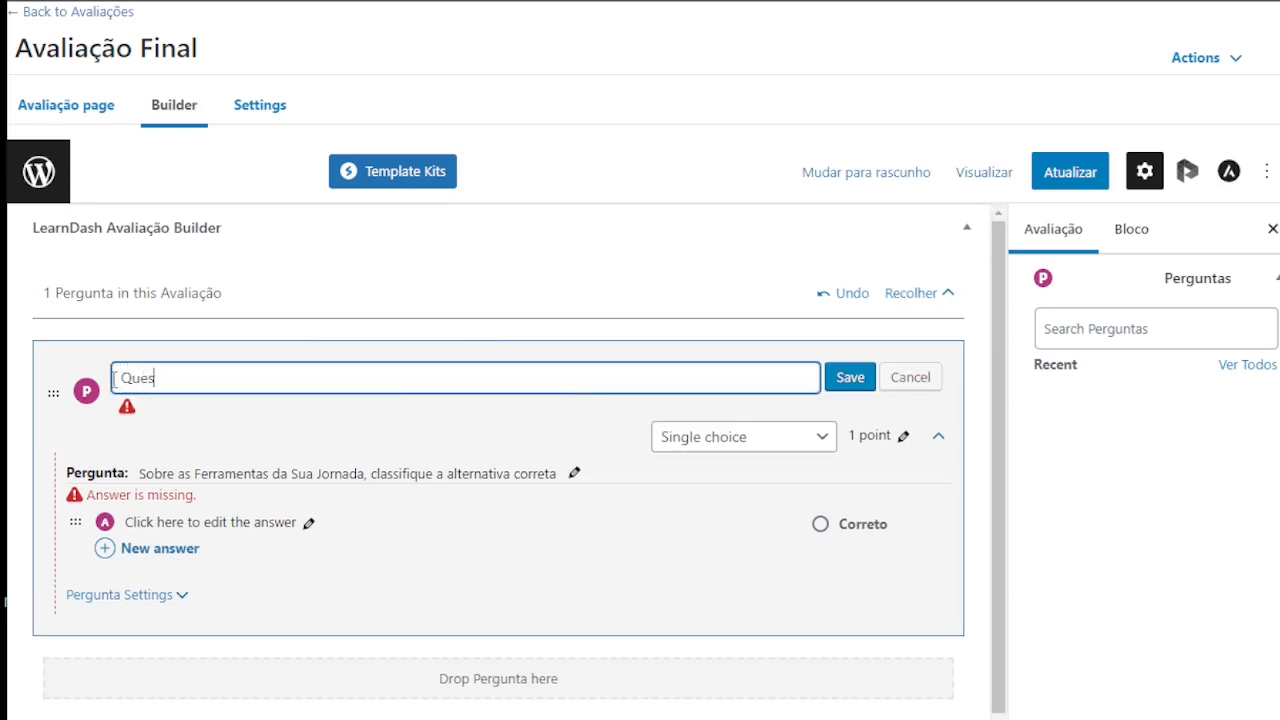
type("tão")
key("BackSpace")
key("BackSpace")
key("BackSpace")
type("1.")
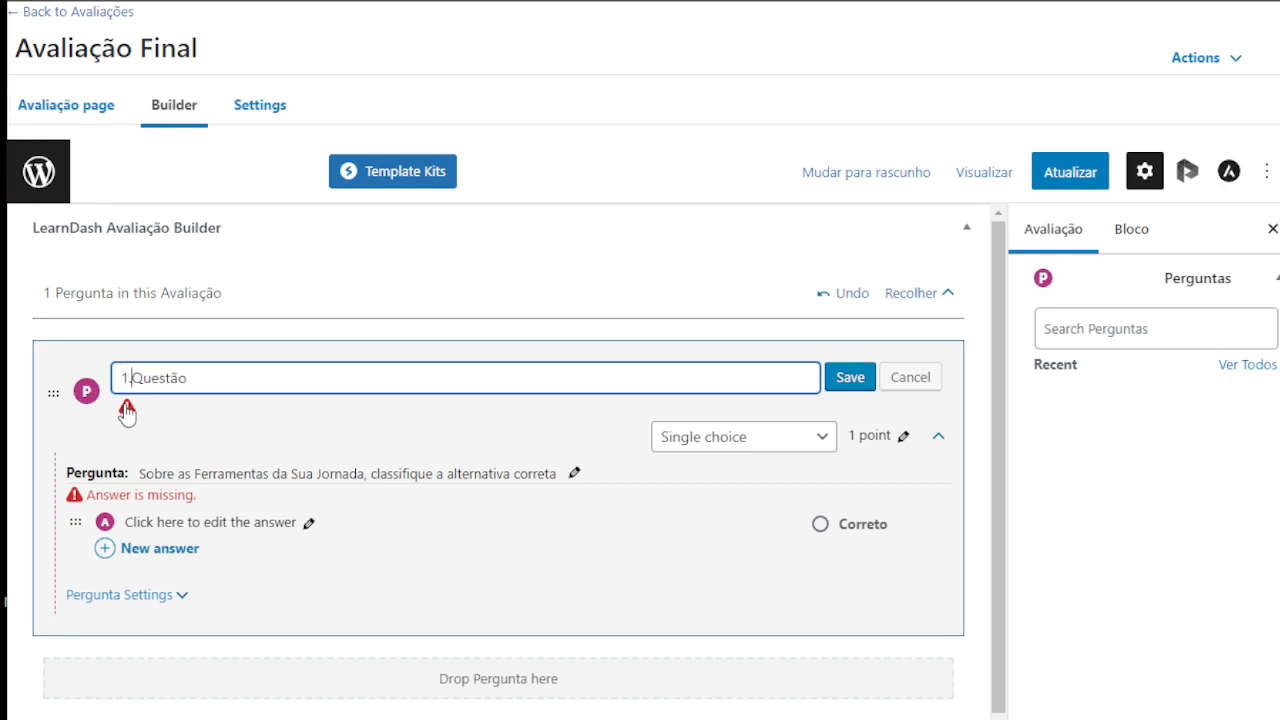
type("ª")
left_click(840, 379)
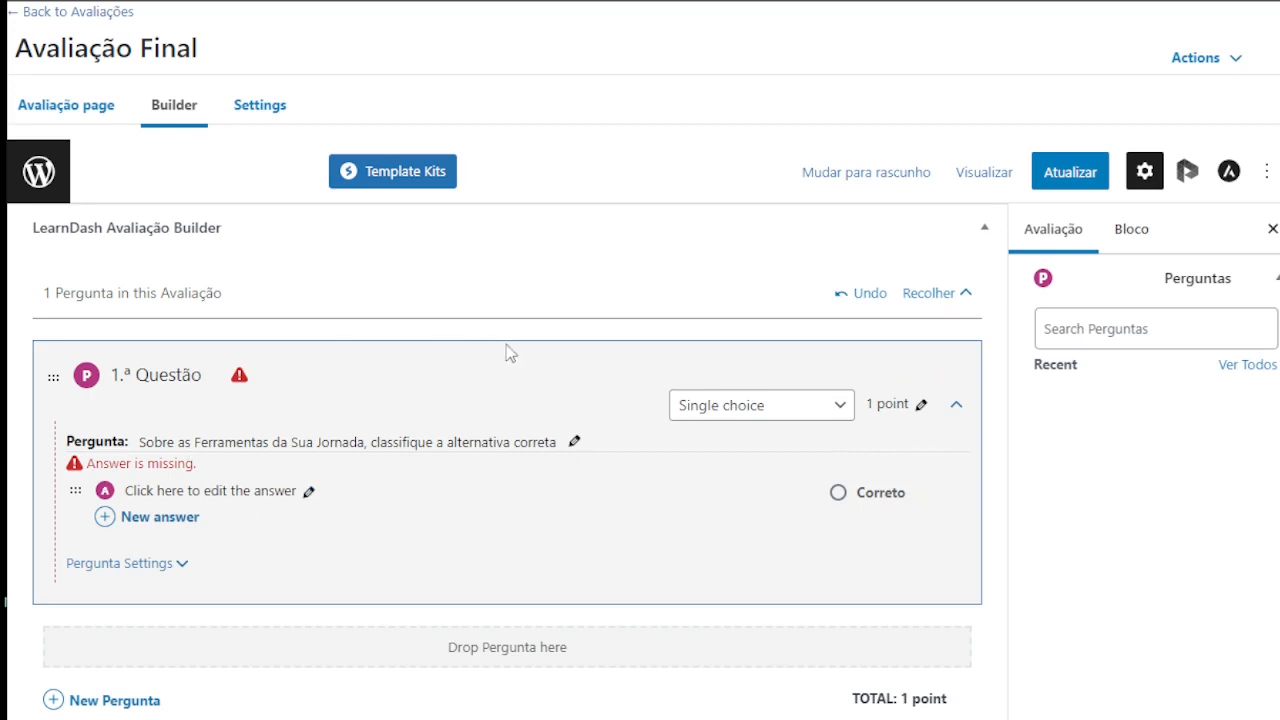
Step: Choose Single choice for 1.ª Questão and save its first answer as "O Team Viewer é uma ferramenta de acesso remoto ao seu Computador.", copying the text
left_click(837, 407)
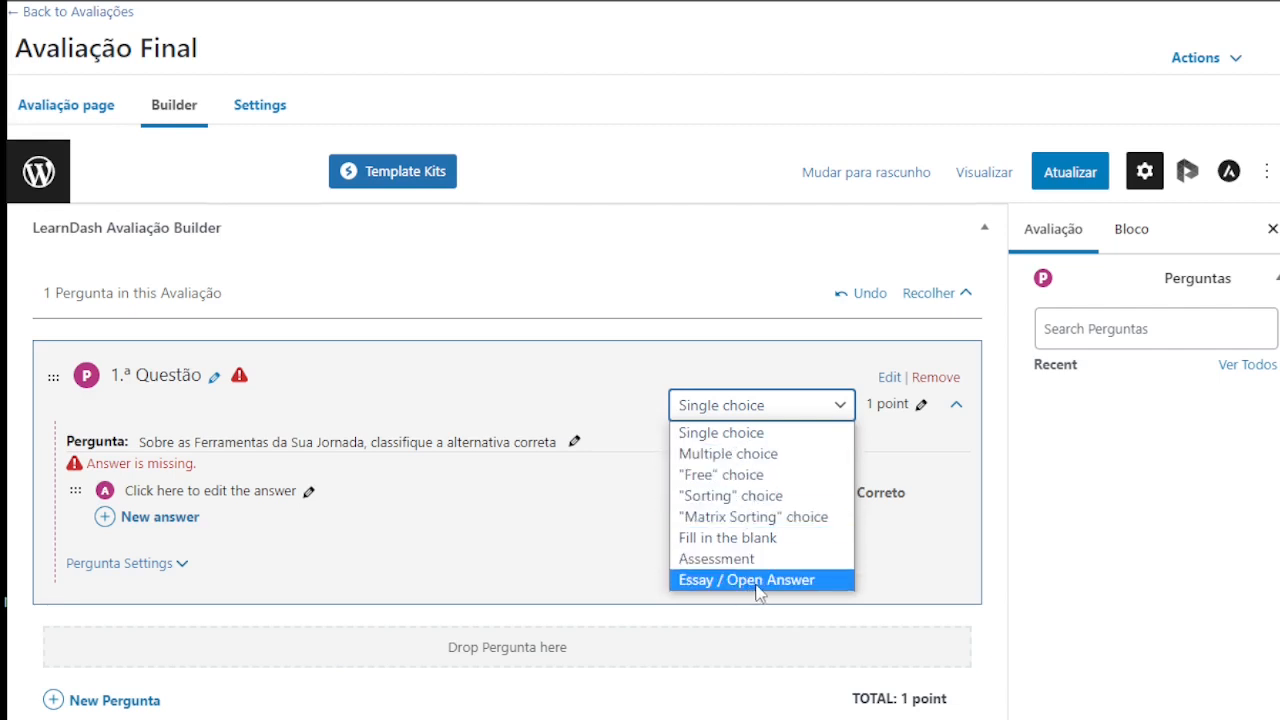
left_click(715, 441)
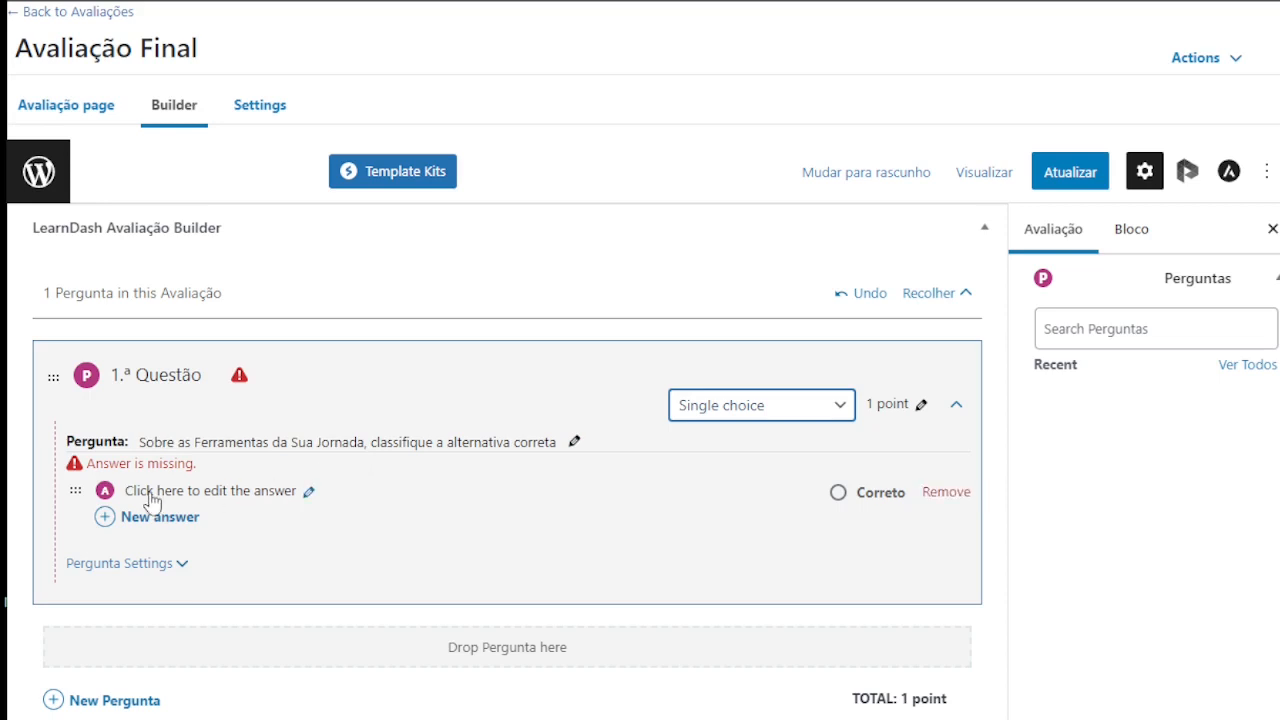
left_click(310, 494)
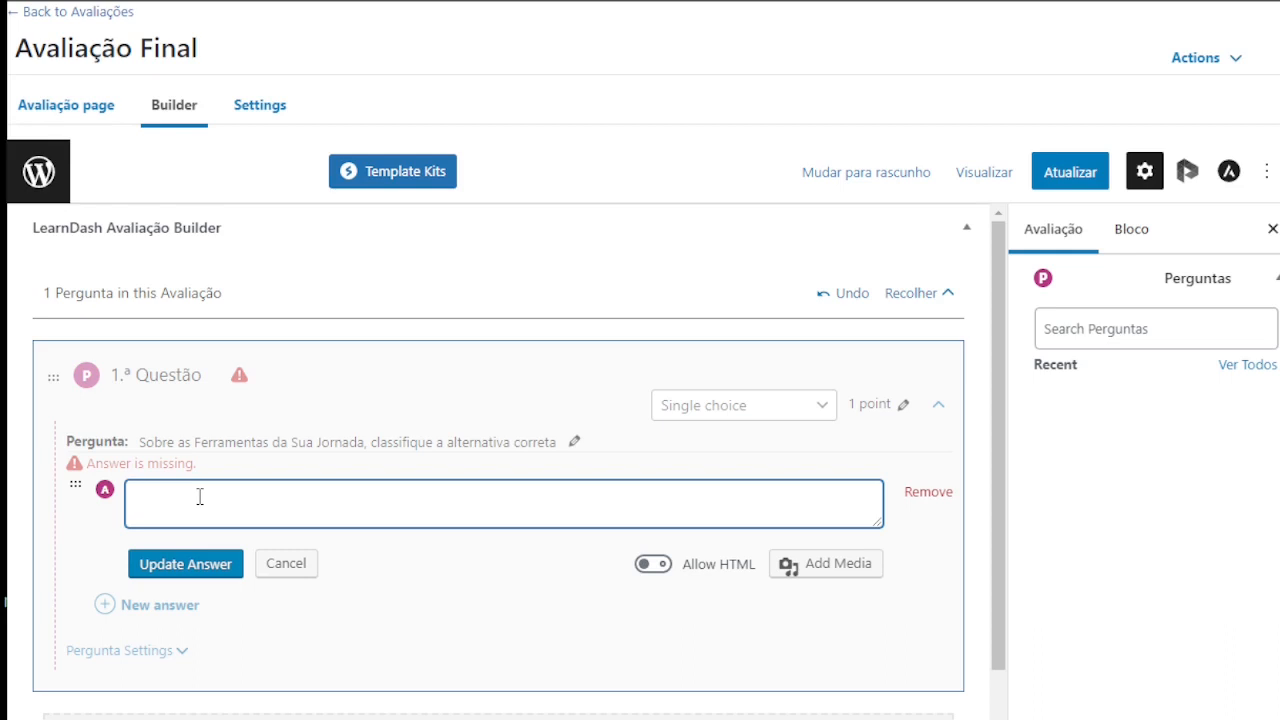
key("ctrl+v")
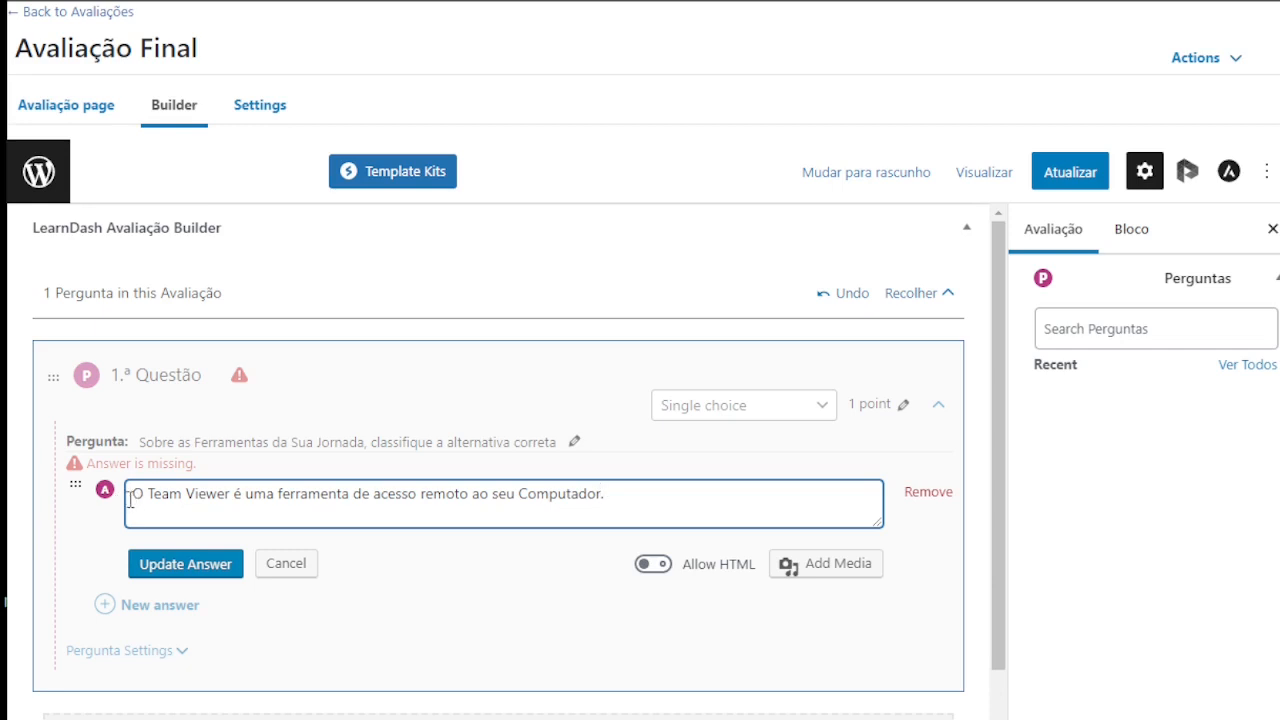
left_click_drag(130, 500, 703, 500)
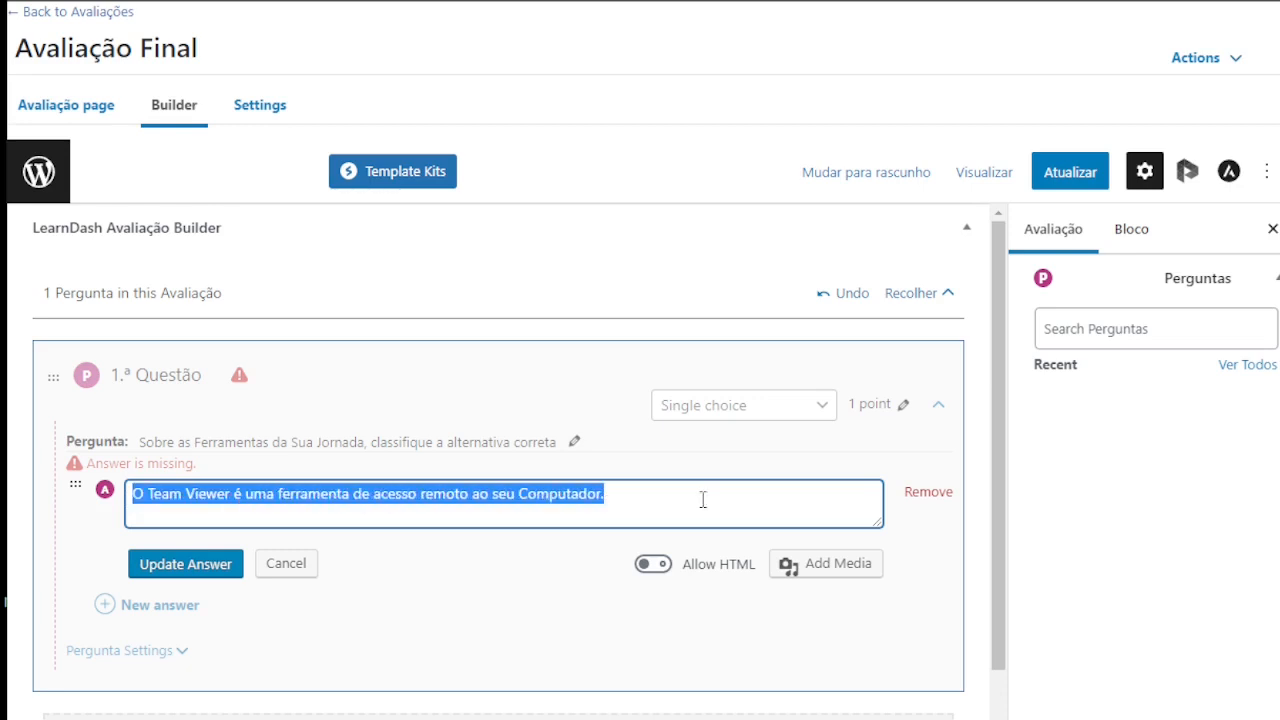
right_click(483, 499)
left_click(537, 248)
left_click(172, 564)
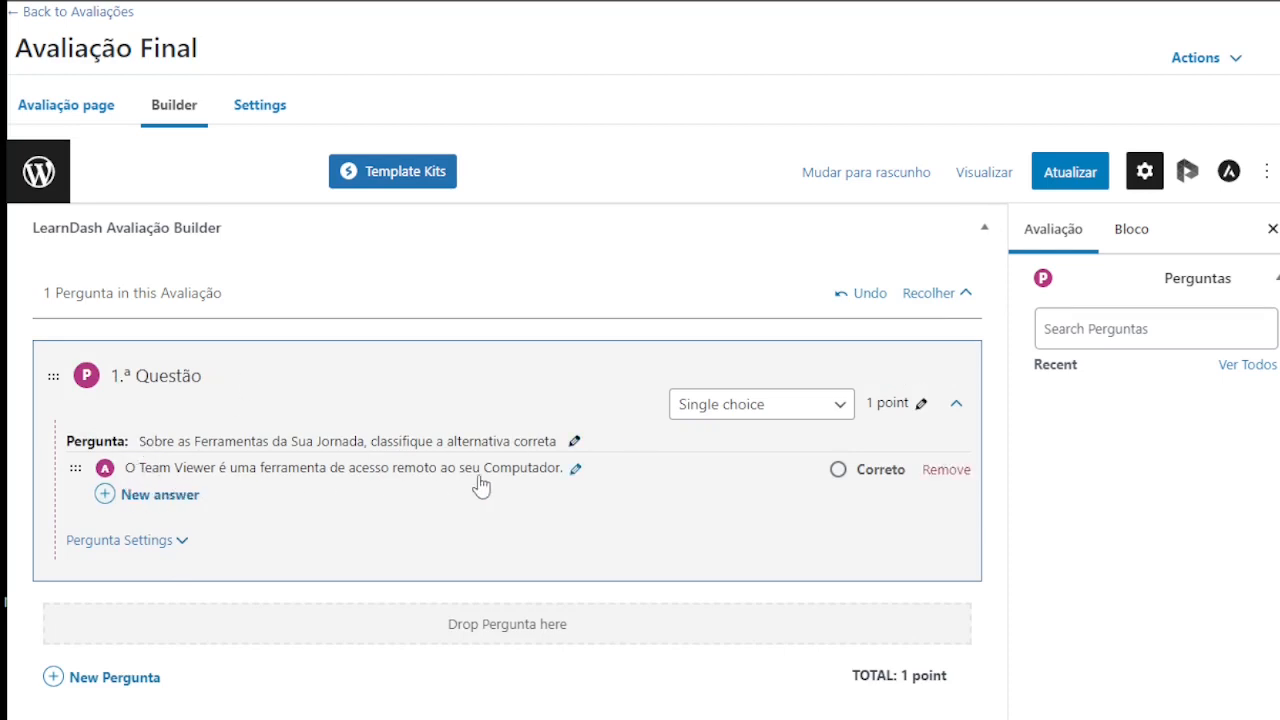
Step: Add a second answer from the copied text, reading "O Team Viewer não é uma ferramenta de acesso remoto ao seu Computador."
left_click(163, 495)
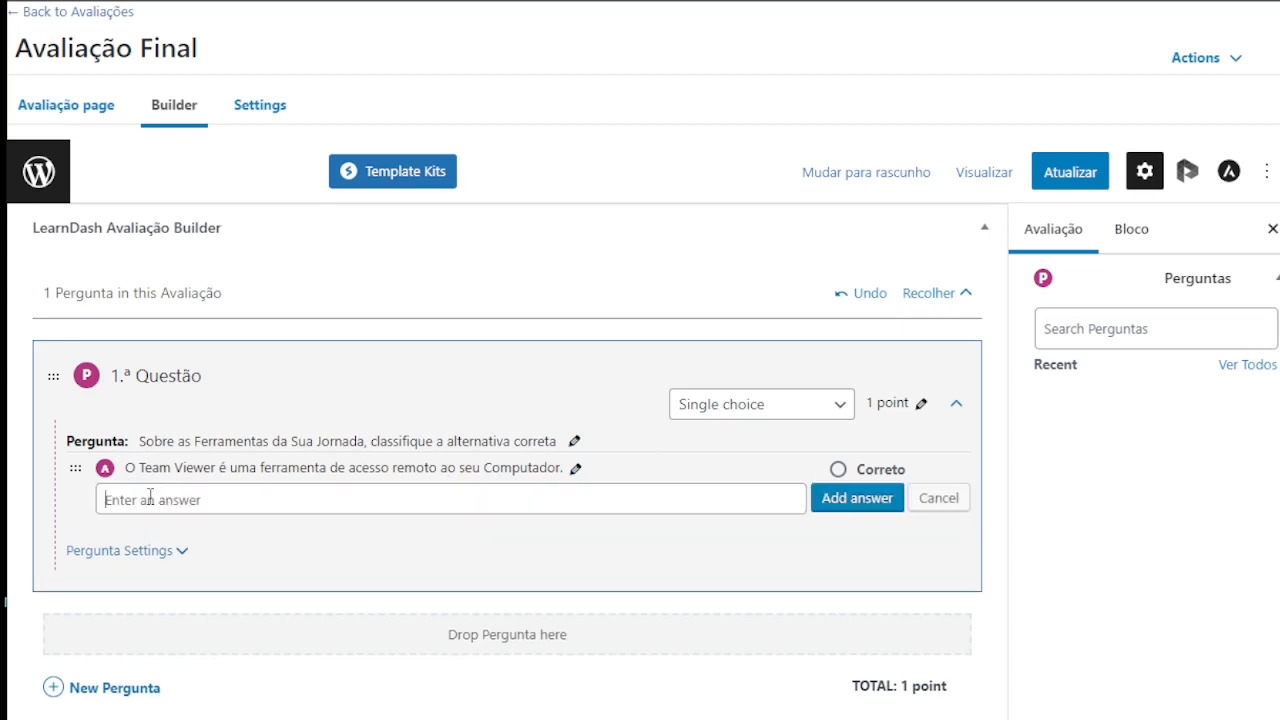
right_click(150, 497)
left_click(158, 327)
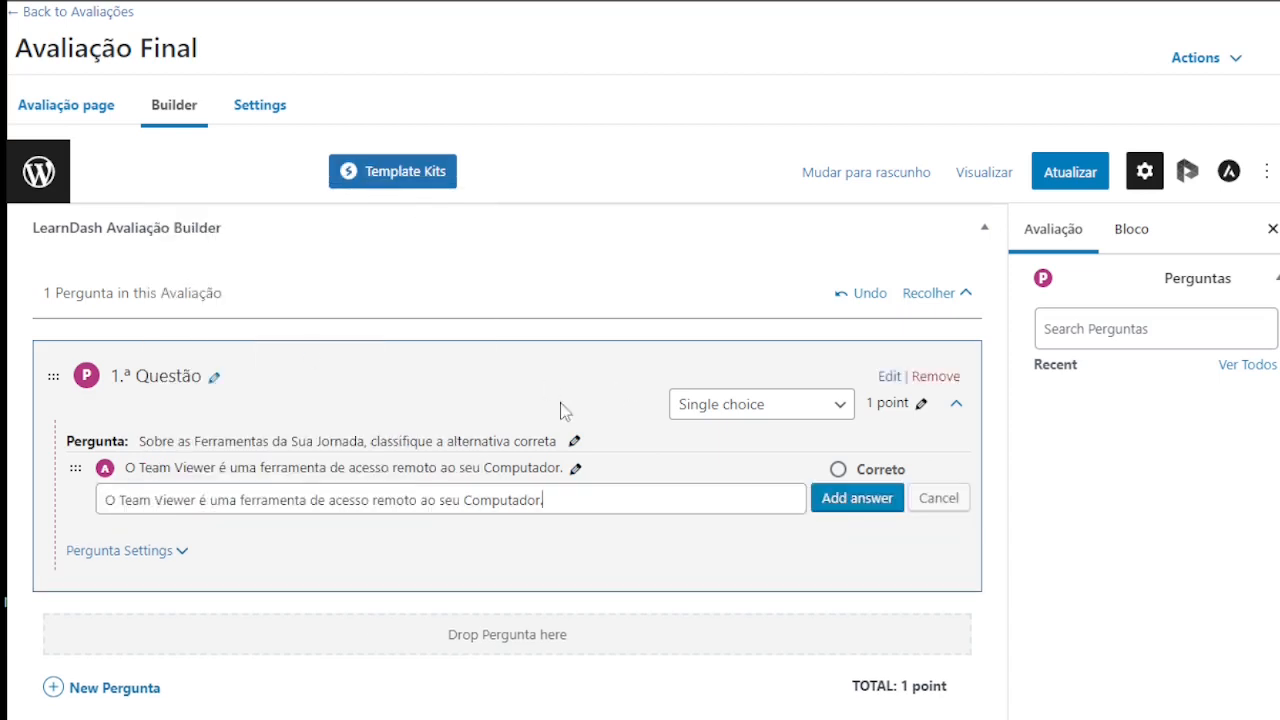
left_click(200, 500)
type("não")
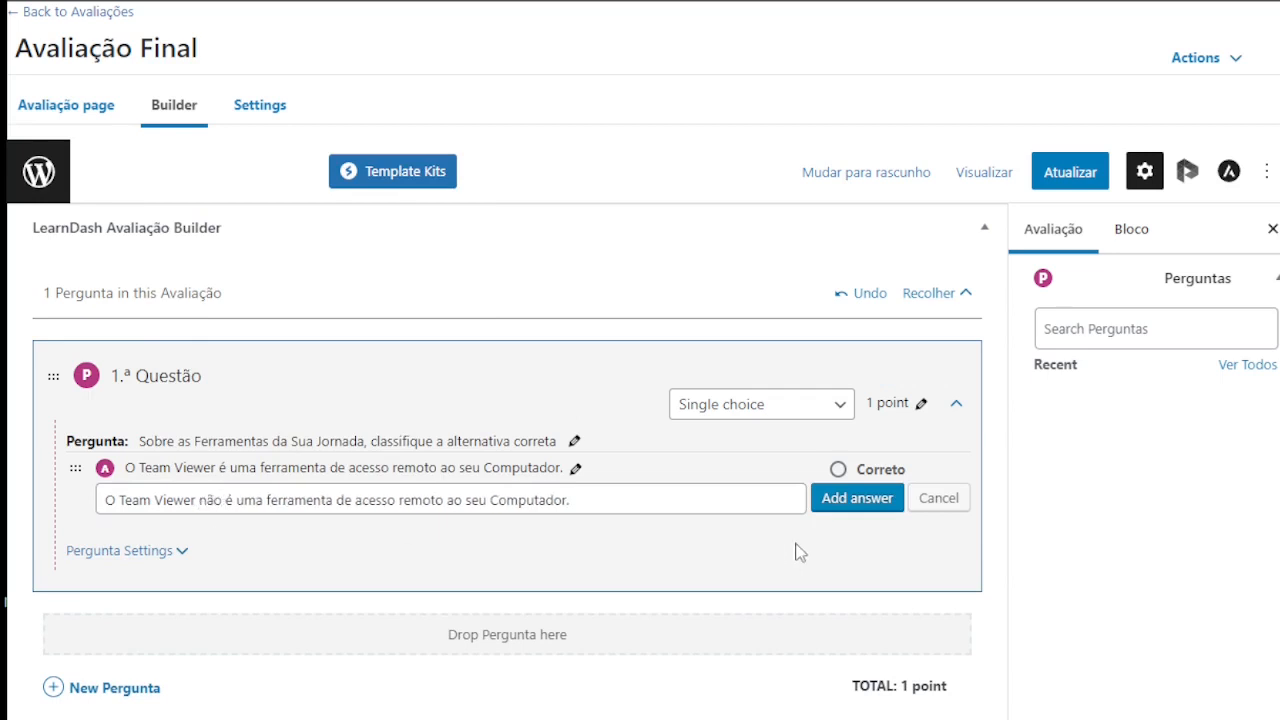
left_click(857, 498)
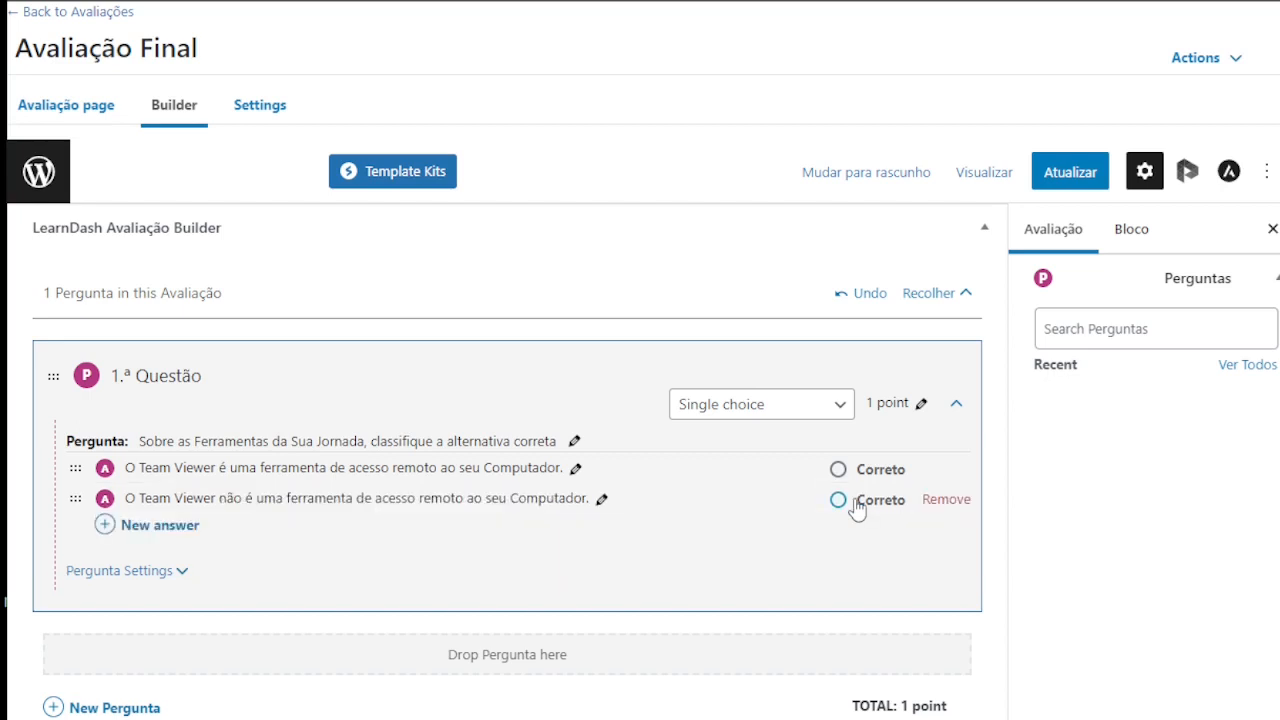
Step: Add a third answer "Nenhuma das alternativas" and mark the first Team Viewer answer as correct
left_click(148, 533)
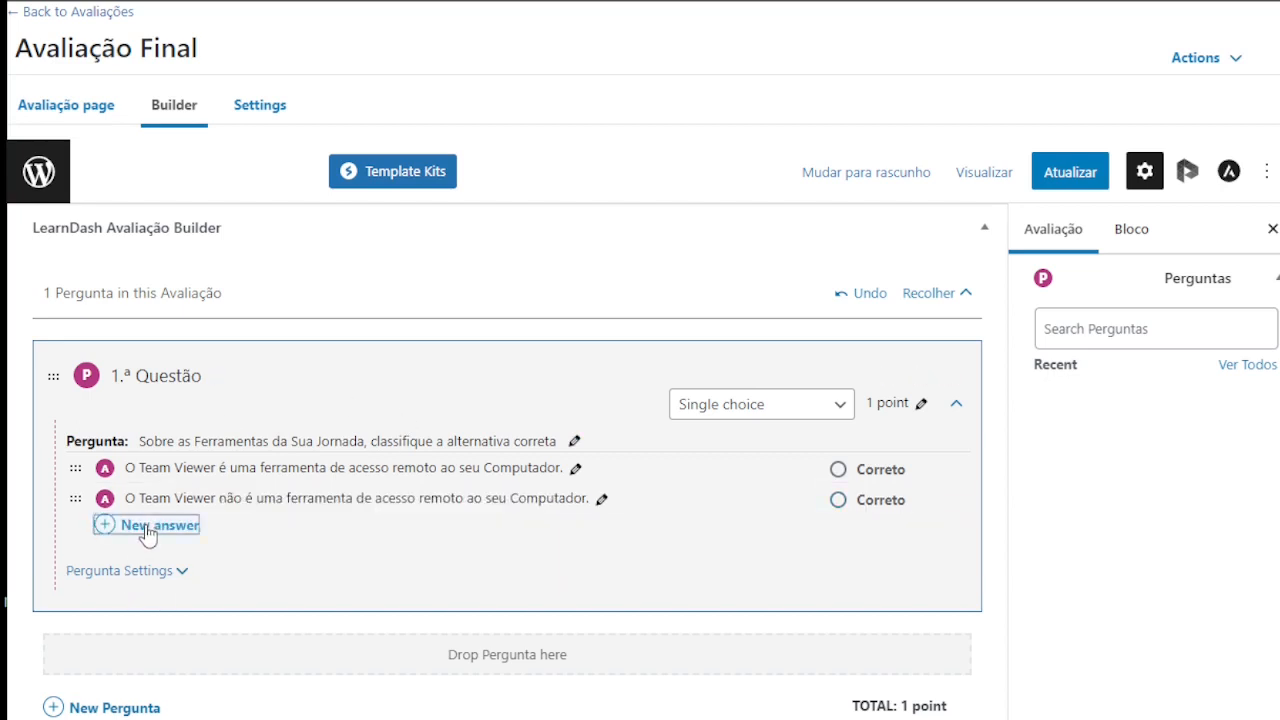
type("N")
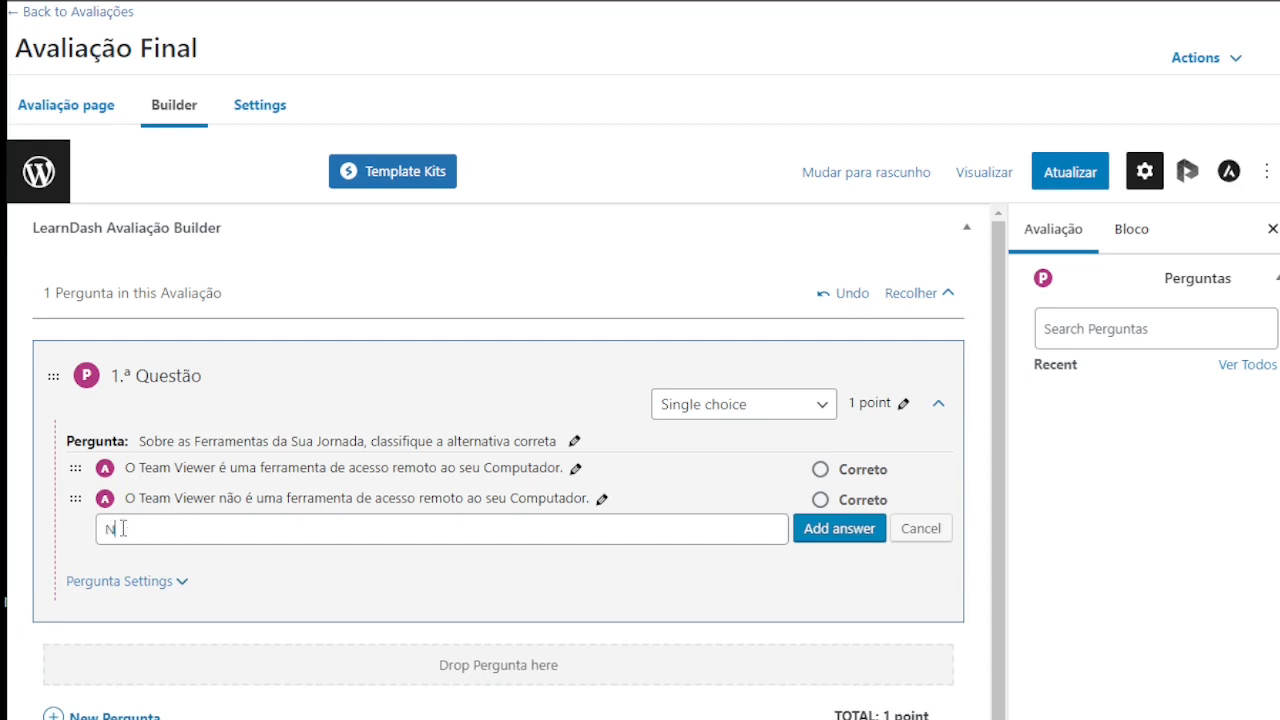
type("enhuma das alternativas")
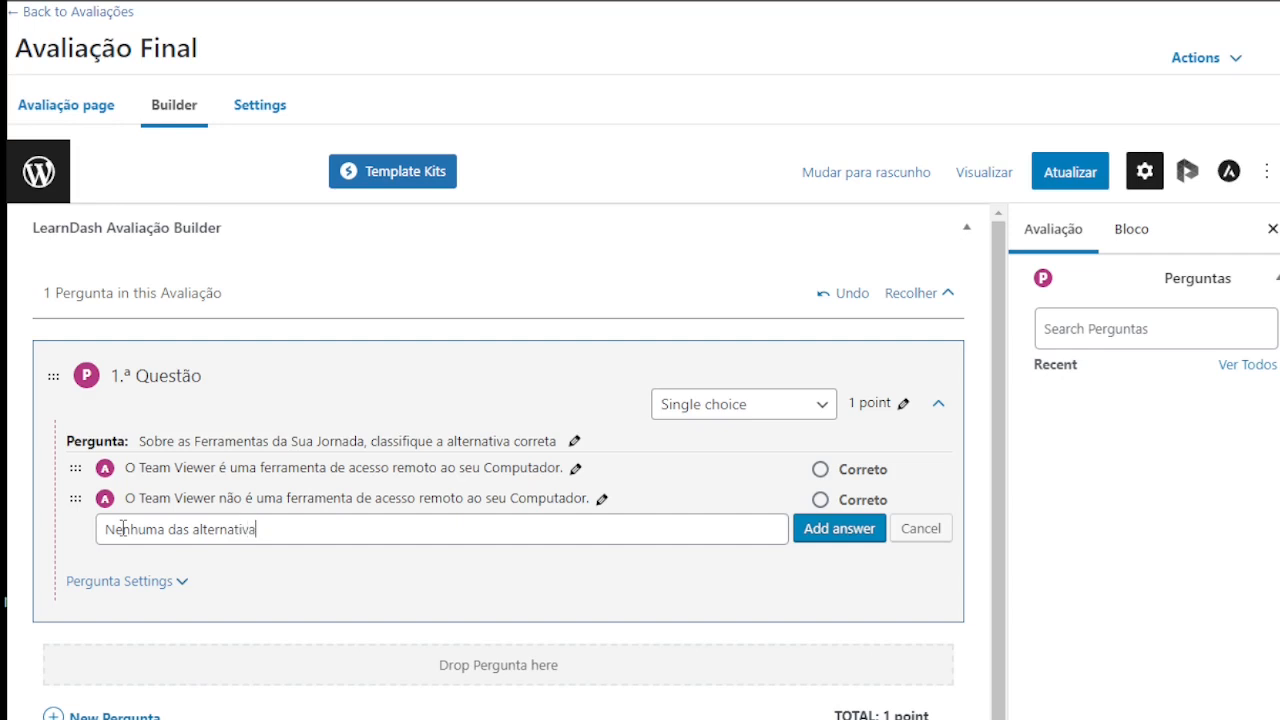
left_click(853, 537)
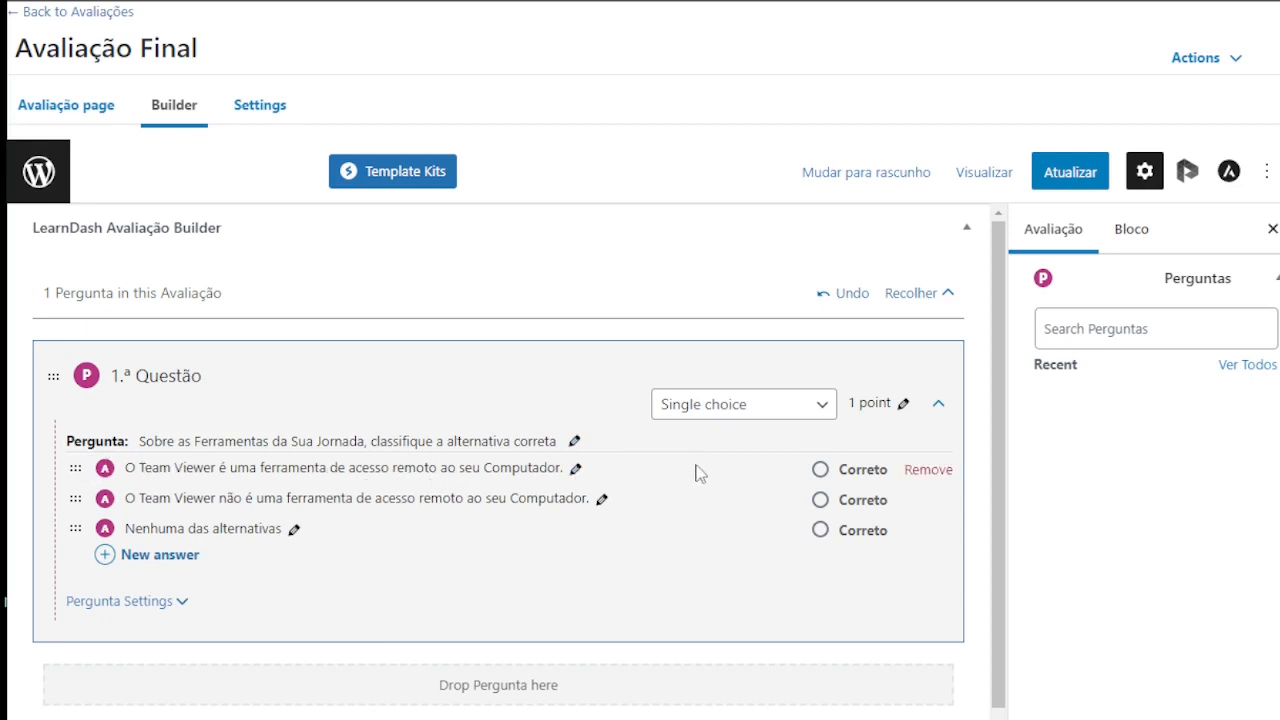
left_click(821, 470)
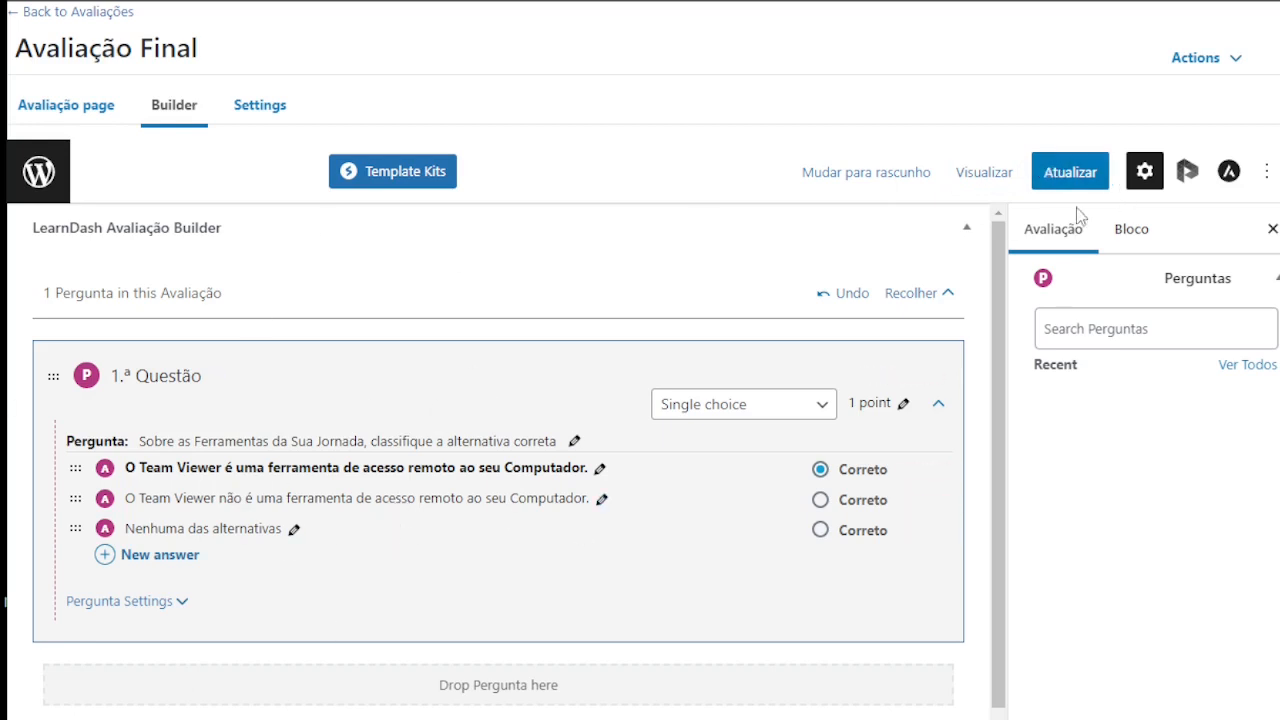
Step: Update the evaluation and open its published page in a new browser tab
left_click(1058, 176)
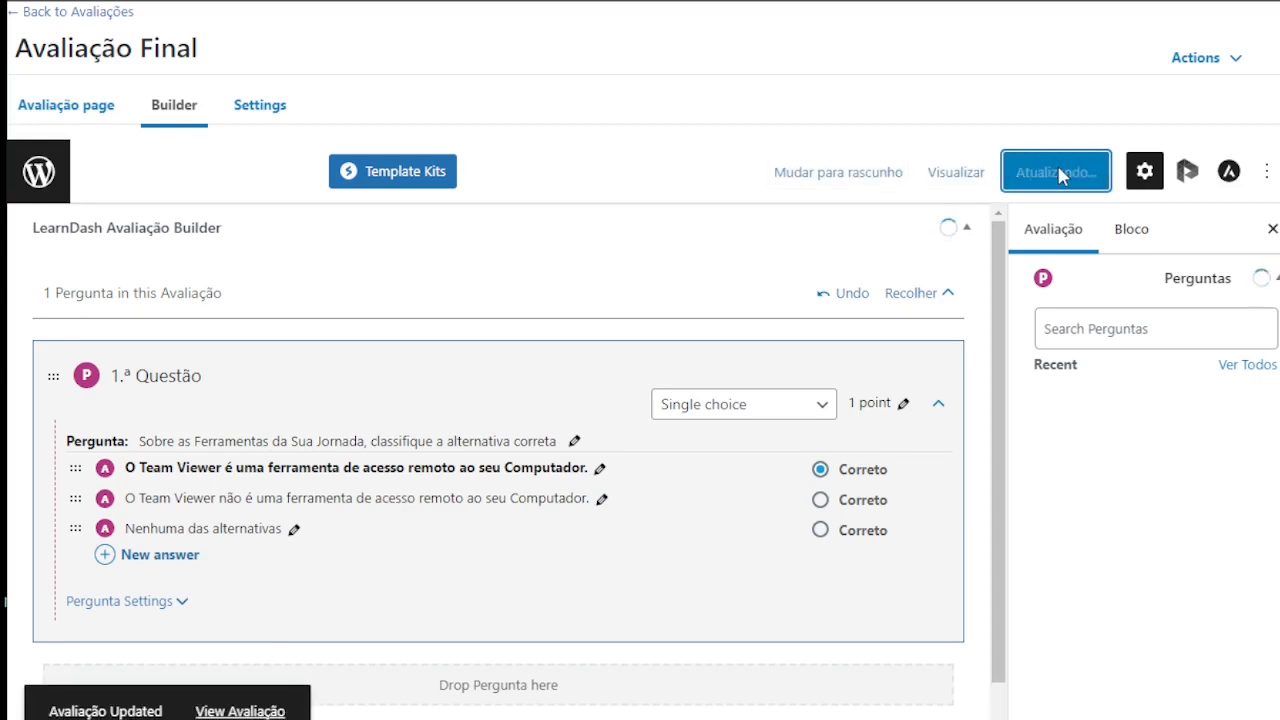
right_click(246, 711)
left_click(339, 551)
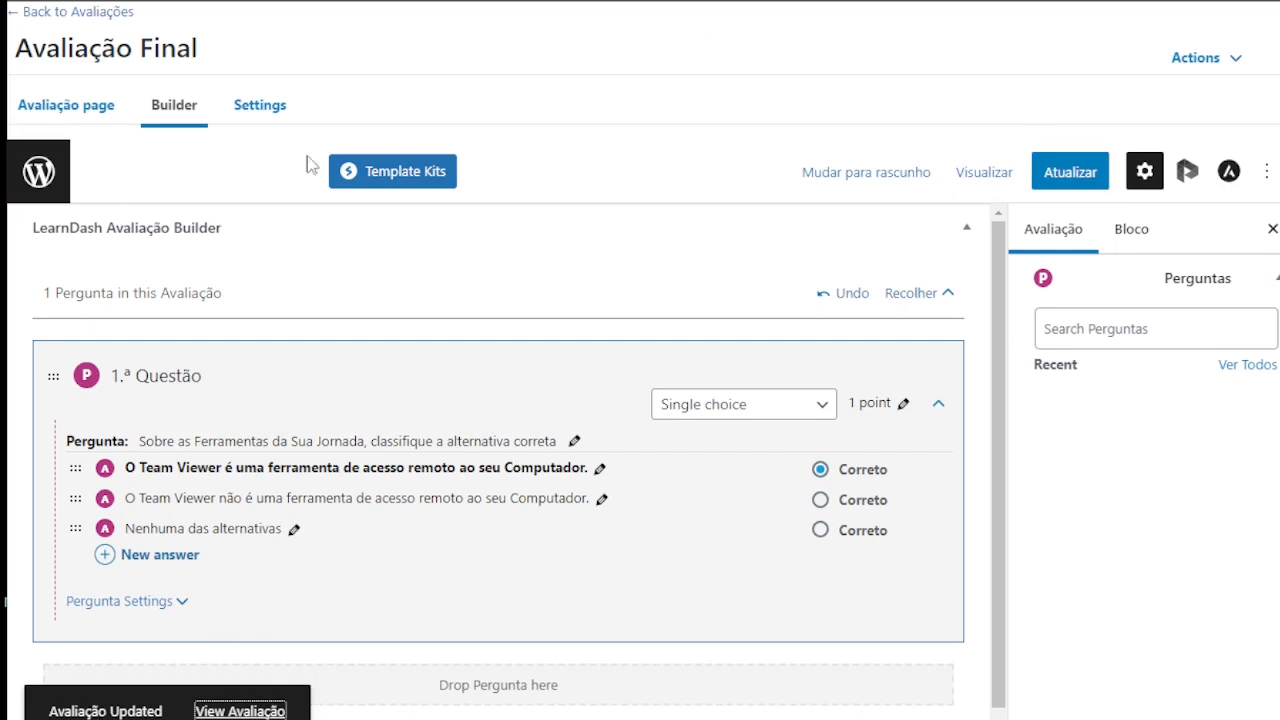
key("ctrl+Tab")
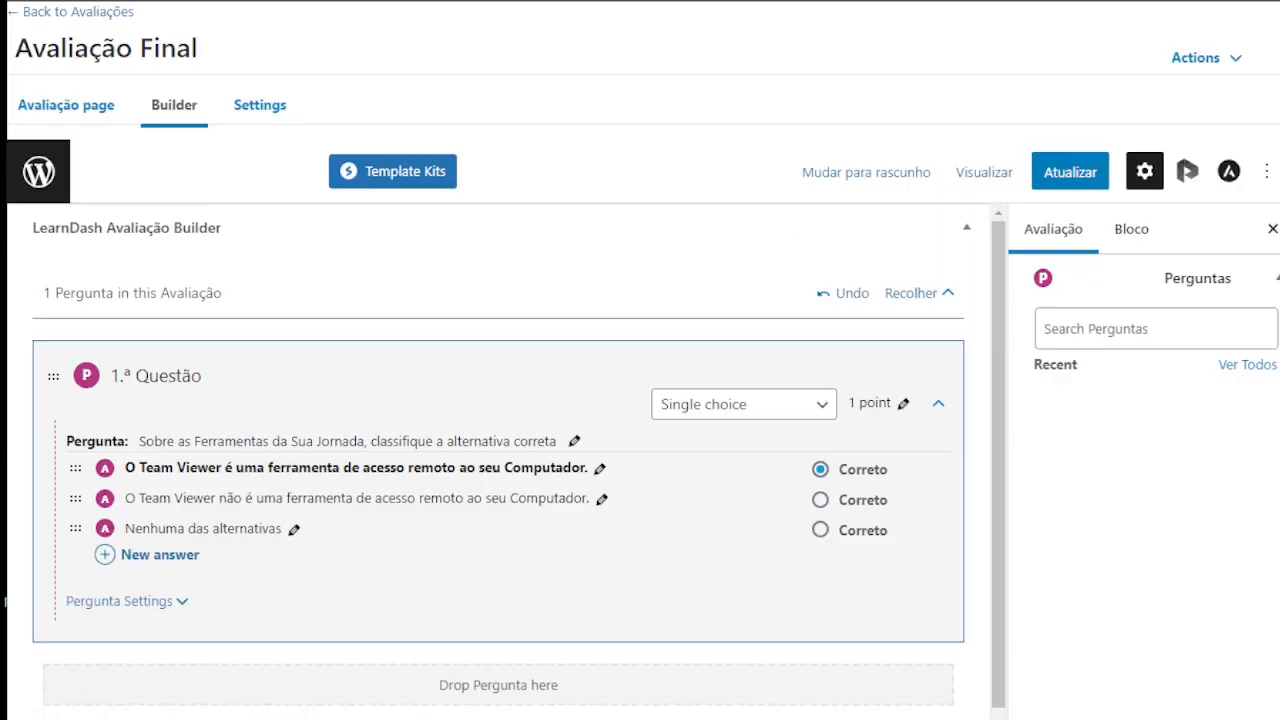
Step: Add a new question titled "2.ª Questão" to the evaluation and expand its details
scroll(86, 580, "down", 1)
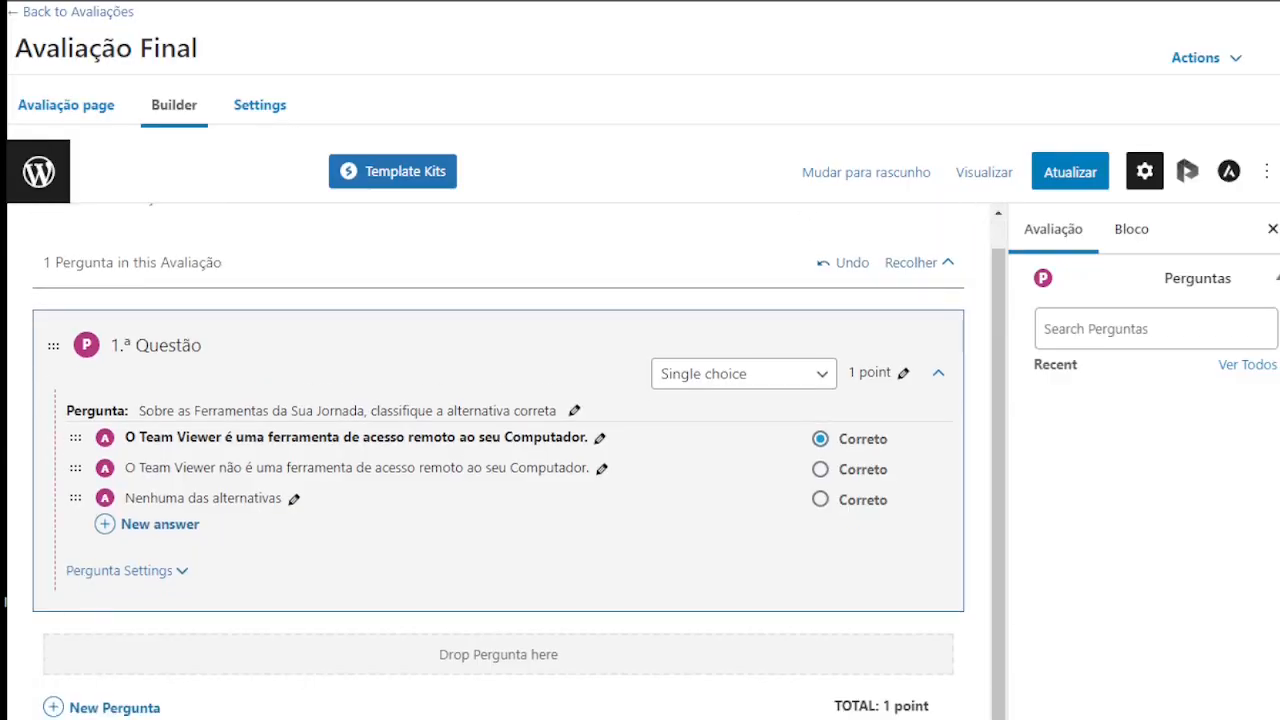
left_click(106, 710)
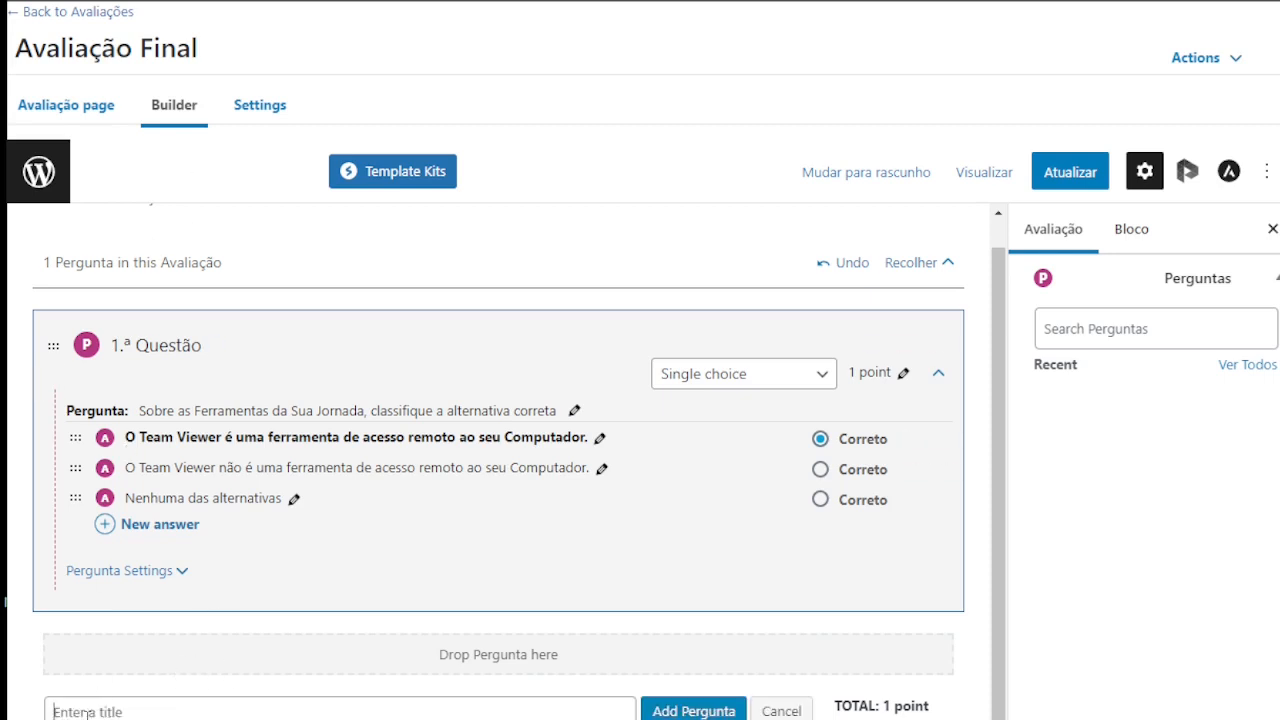
type("2")
type(".ª Questão")
left_click(665, 712)
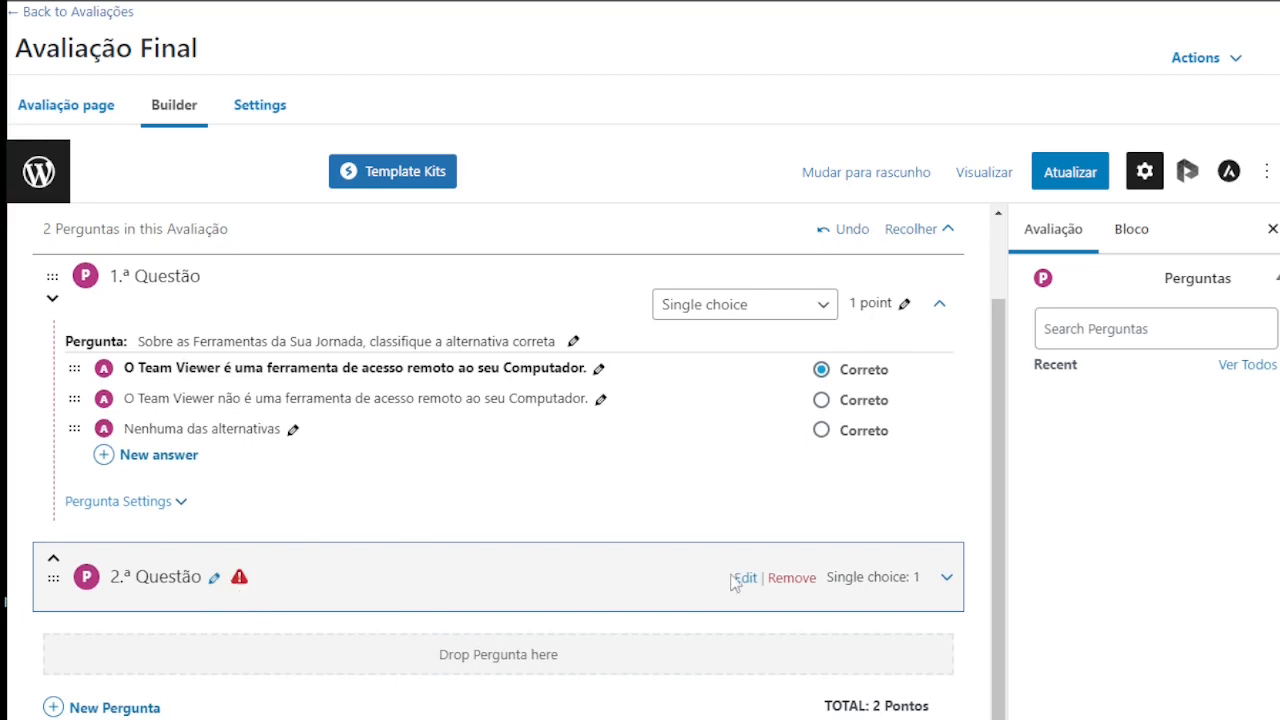
left_click(946, 577)
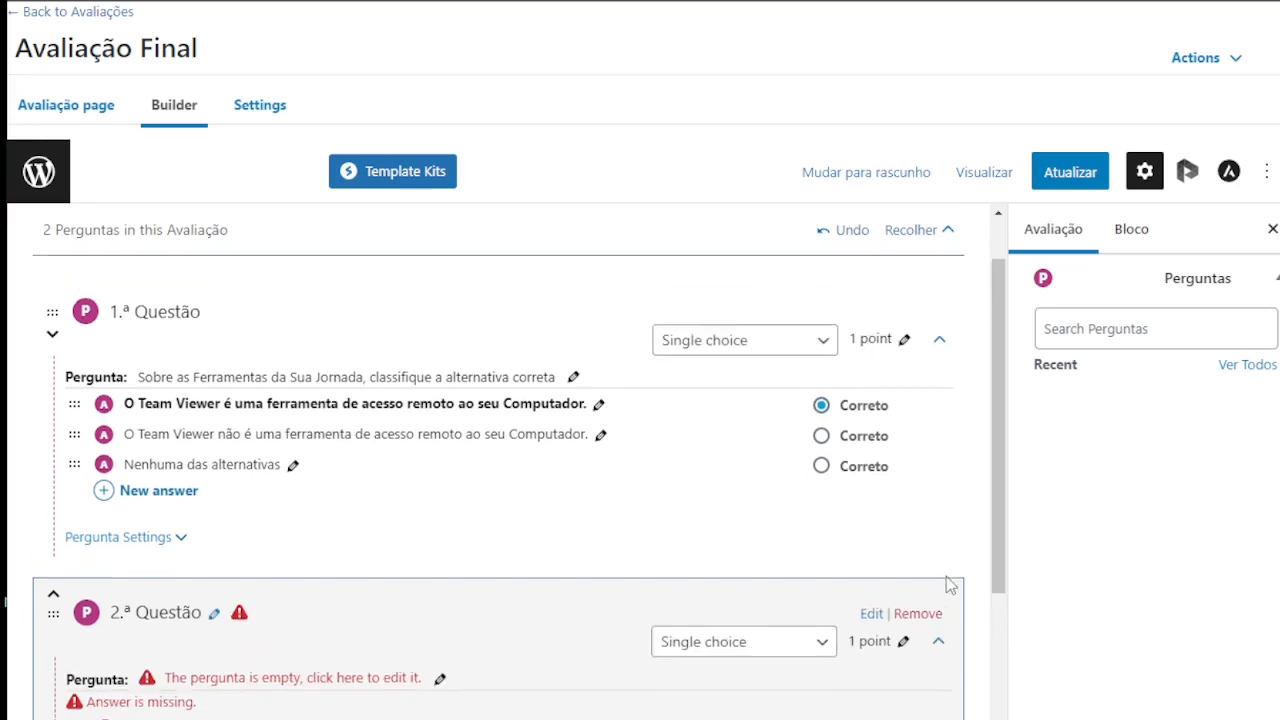
Step: Set the text of 2.ª Questão to "Quais são os processos necessários para desenvolver uma mentalidade empreendedora?" and save it
scroll(746, 655, "down", 3)
scroll(272, 493, "up", 5)
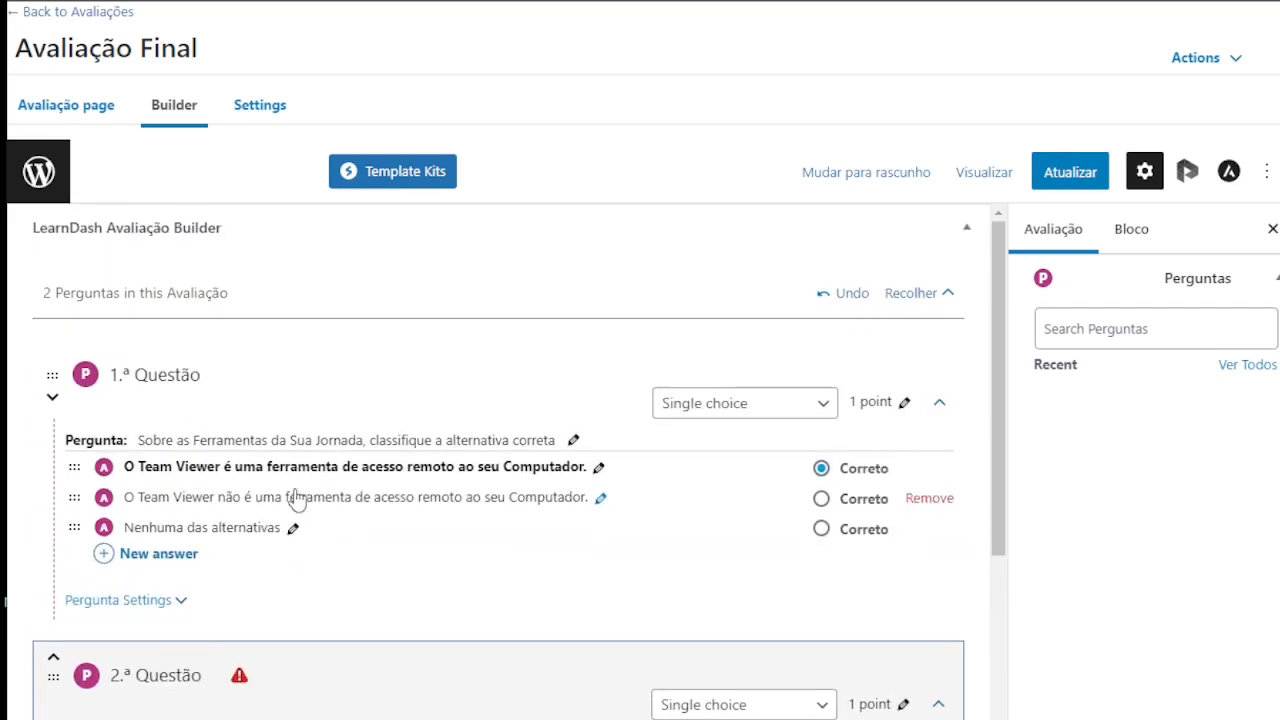
scroll(249, 477, "down", 4)
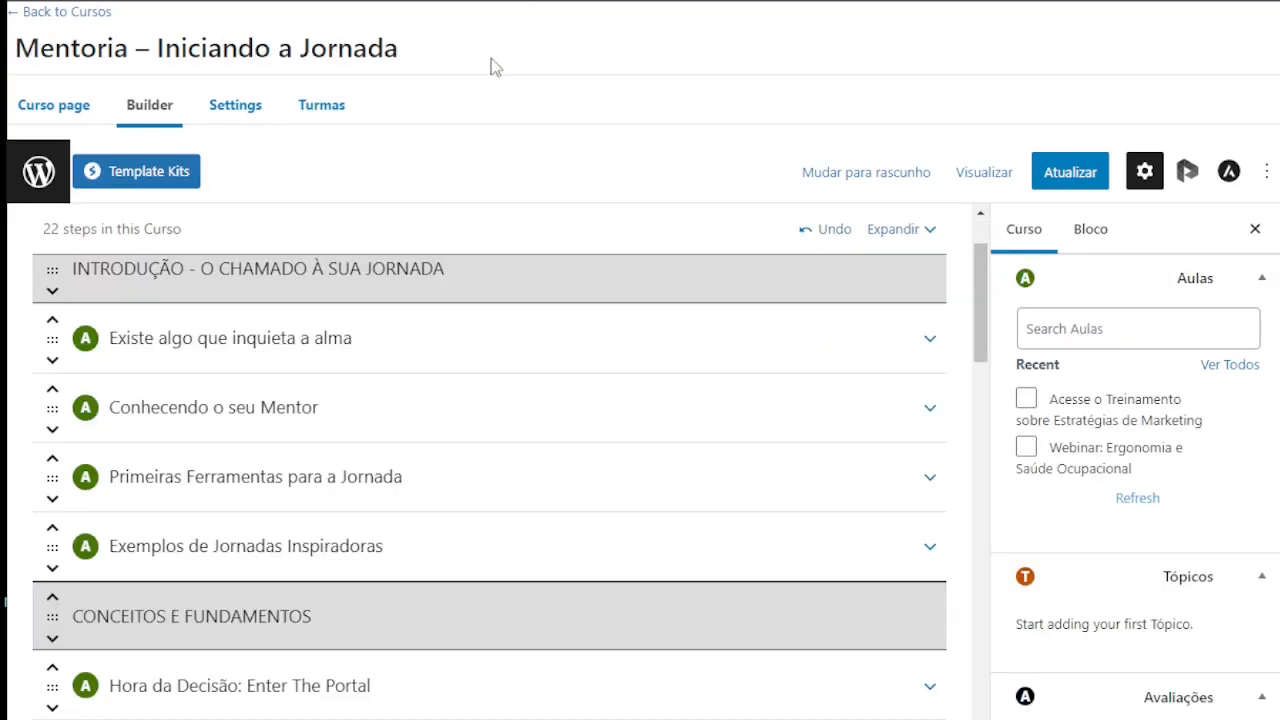
scroll(217, 400, "down", 3)
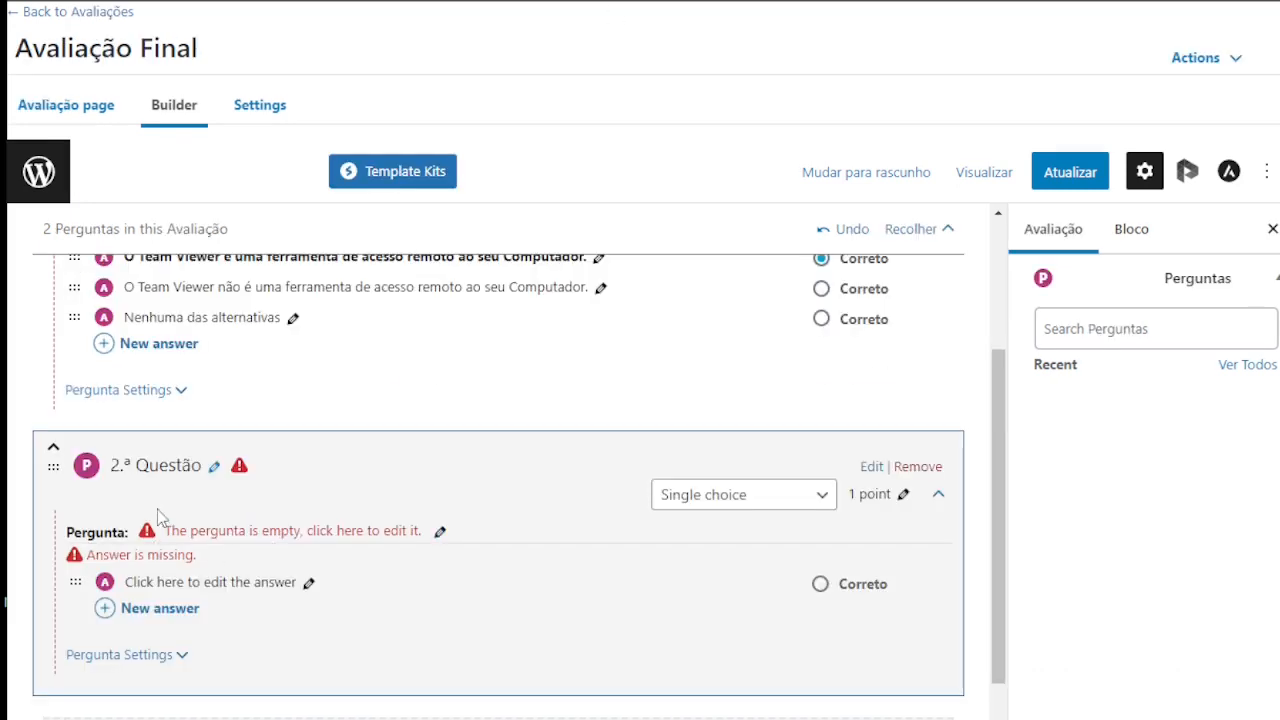
left_click(441, 534)
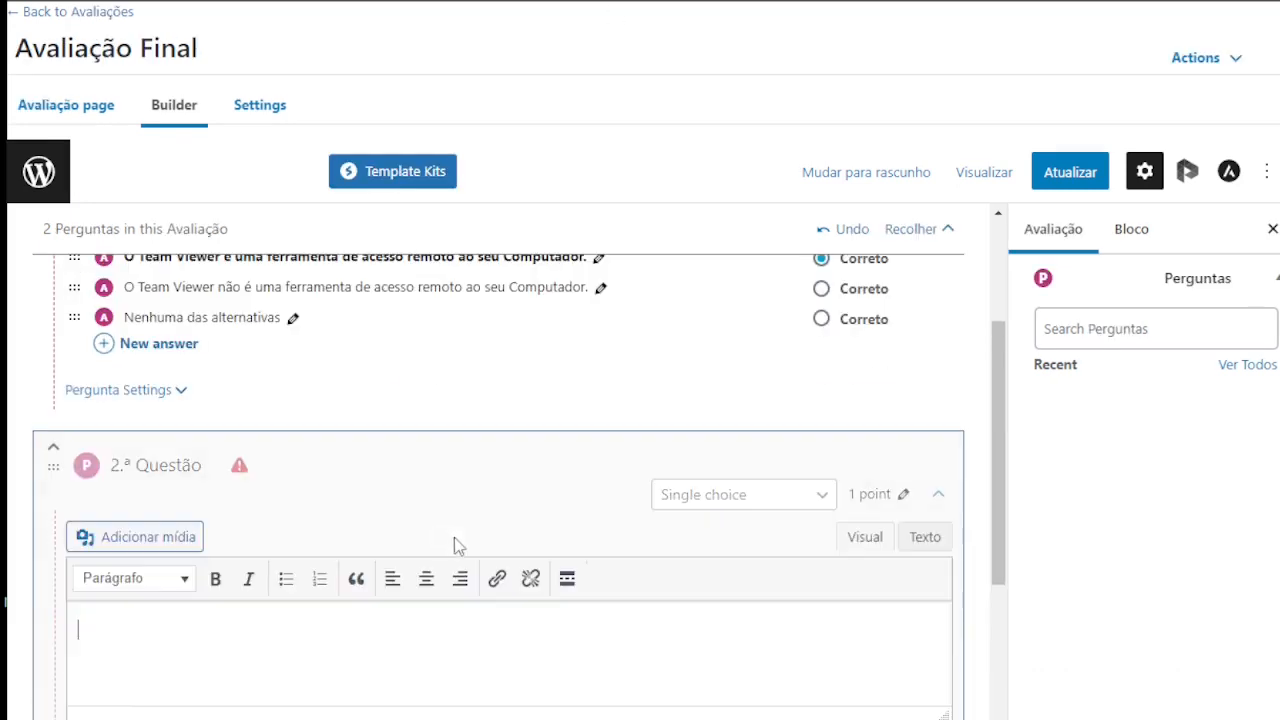
type("Qua")
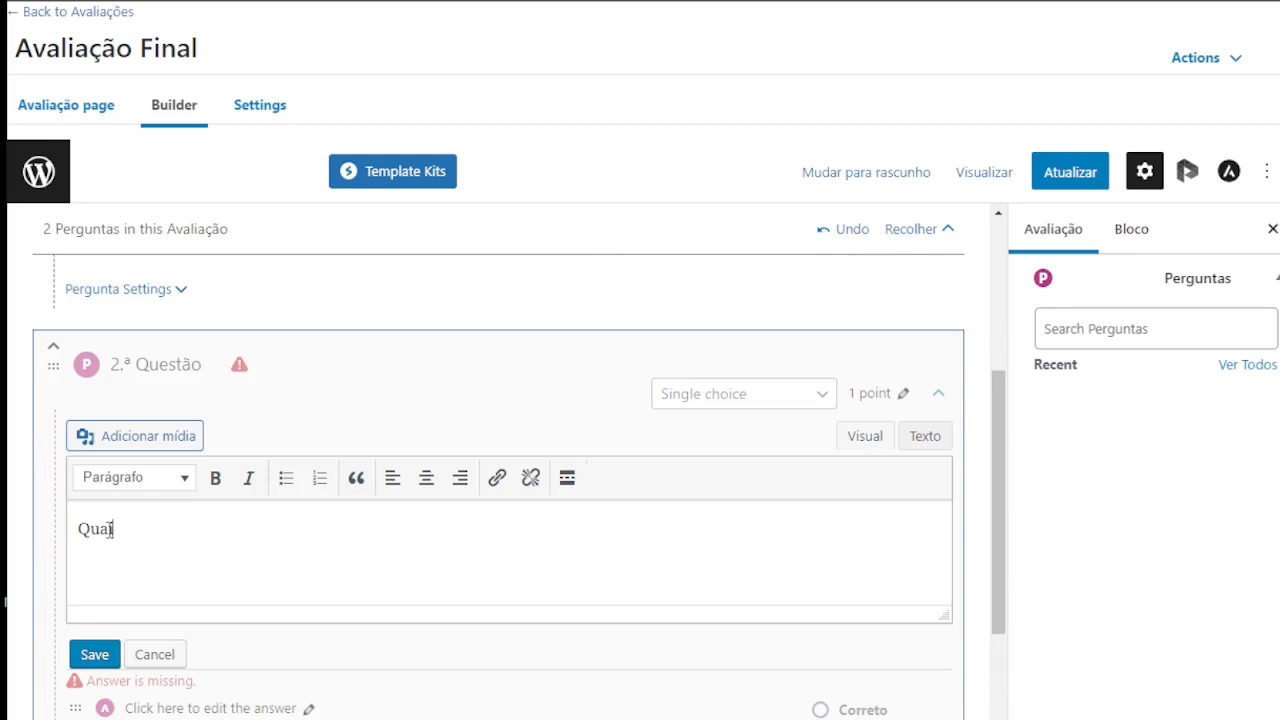
type("is são os processos ne")
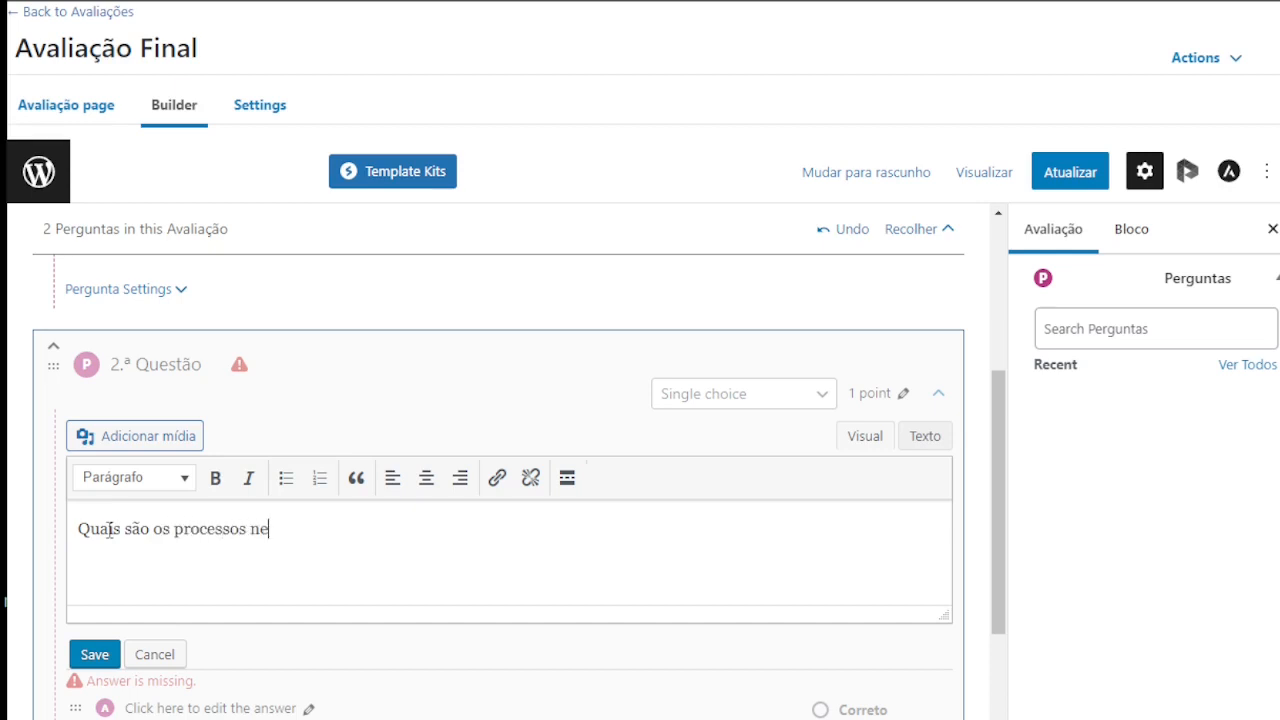
type("cessários para desenvolver uma mentalidade empreendedora")
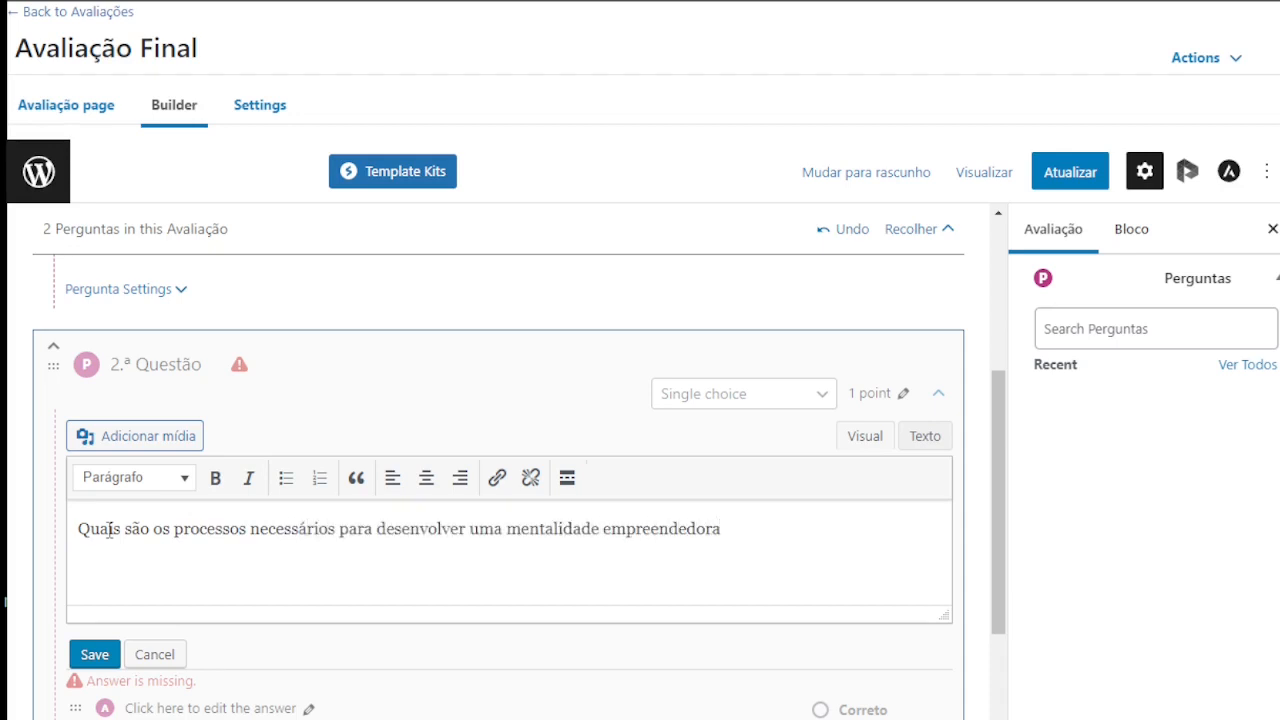
type("?")
left_click(94, 655)
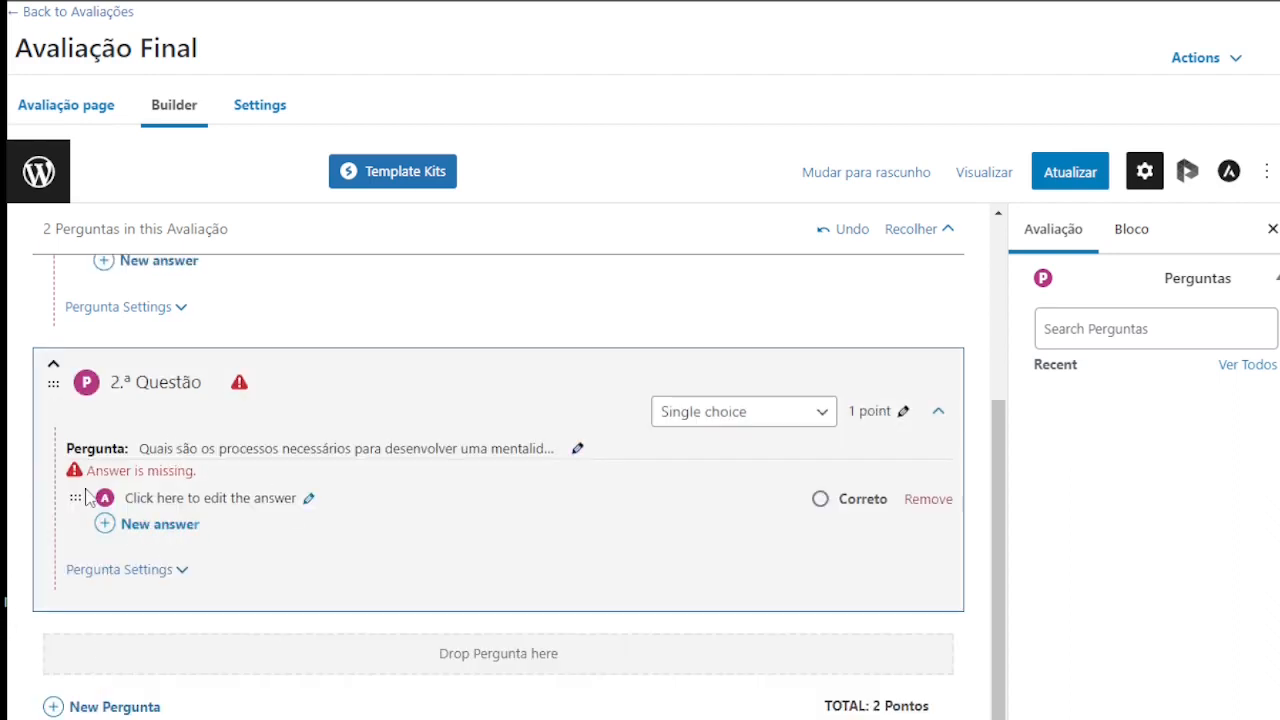
Step: Set the first answer to "Sonhar grande, fazer, escolhas, ser fanático, manter o foco e ser líder." and copy its text
left_click(310, 502)
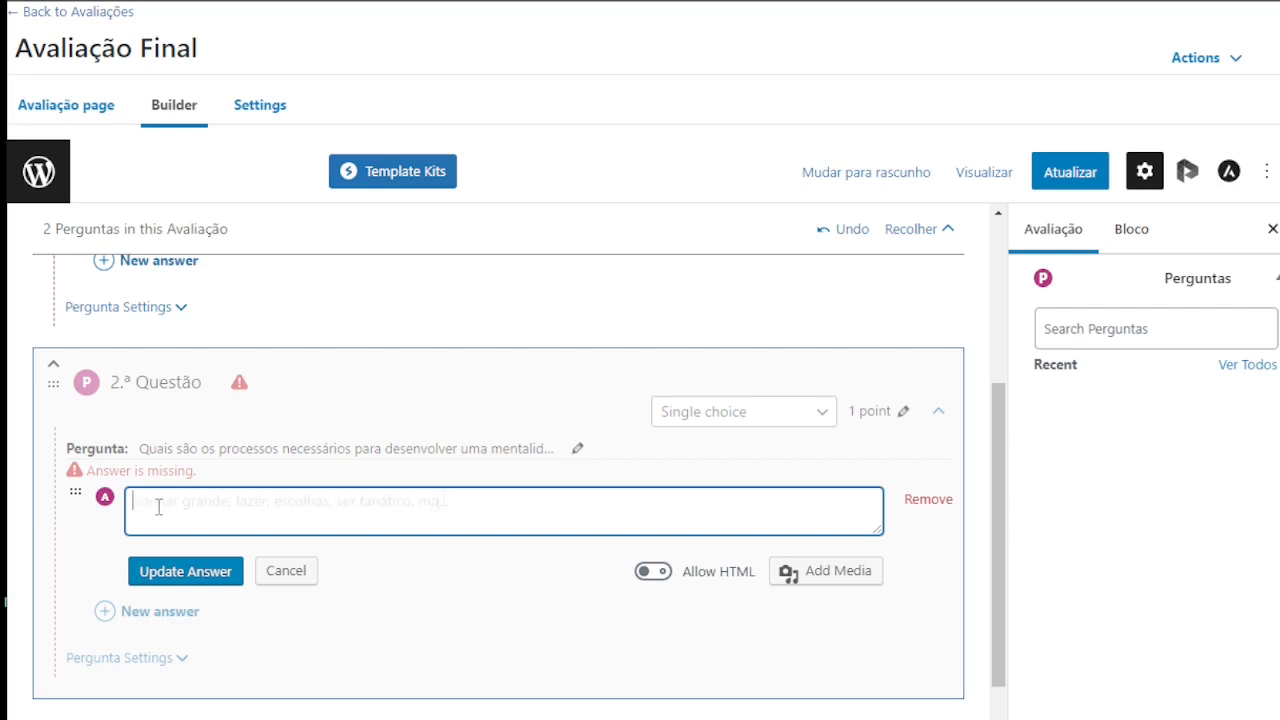
type("Somar gra")
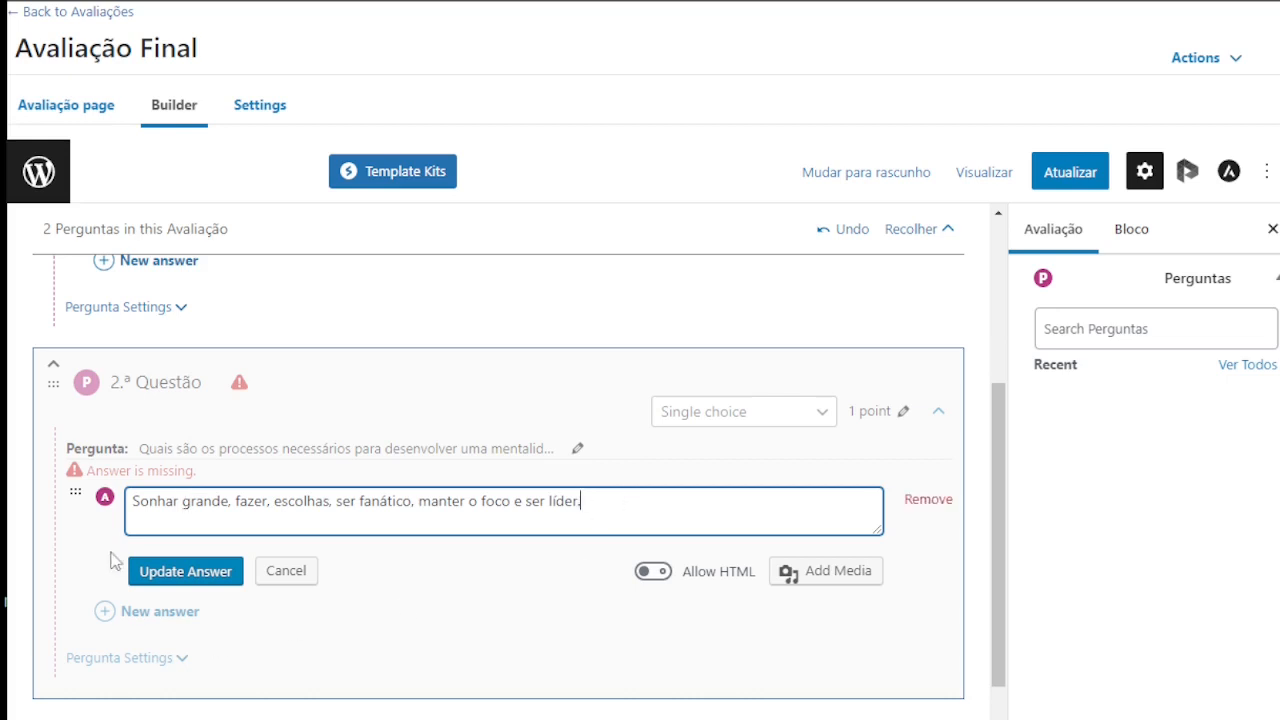
left_click_drag(598, 509, 128, 510)
key("ctrl+c")
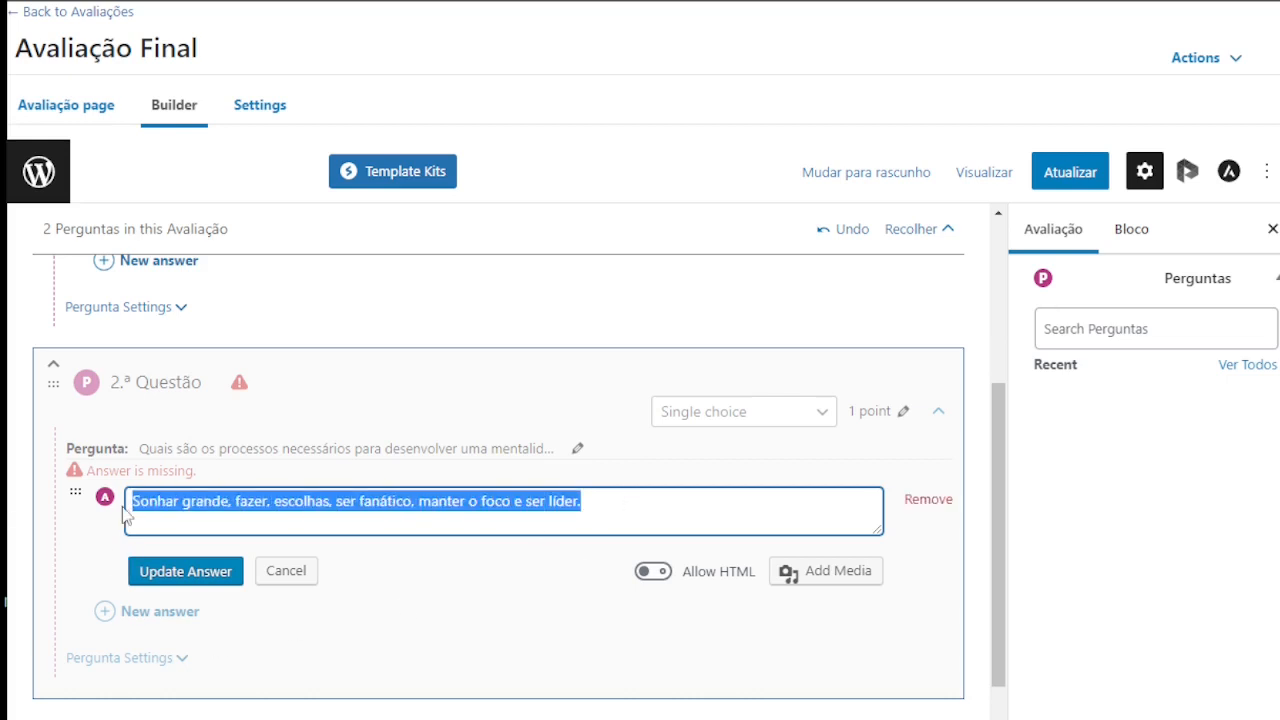
right_click(277, 518)
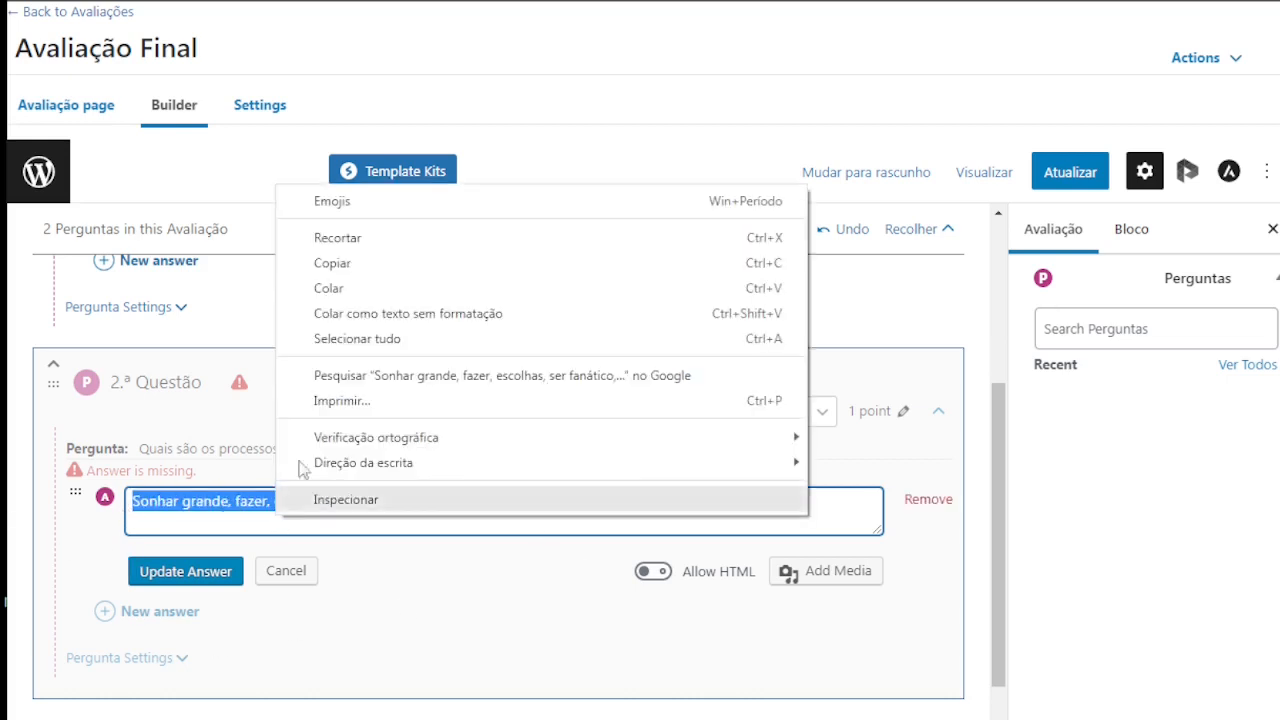
left_click(318, 262)
left_click(140, 571)
Step: Add a second answer from the copied text, reading "Sonhar pequeno, fazer, escolhas, ser fanático, manter o foco e ser líder."
left_click(118, 524)
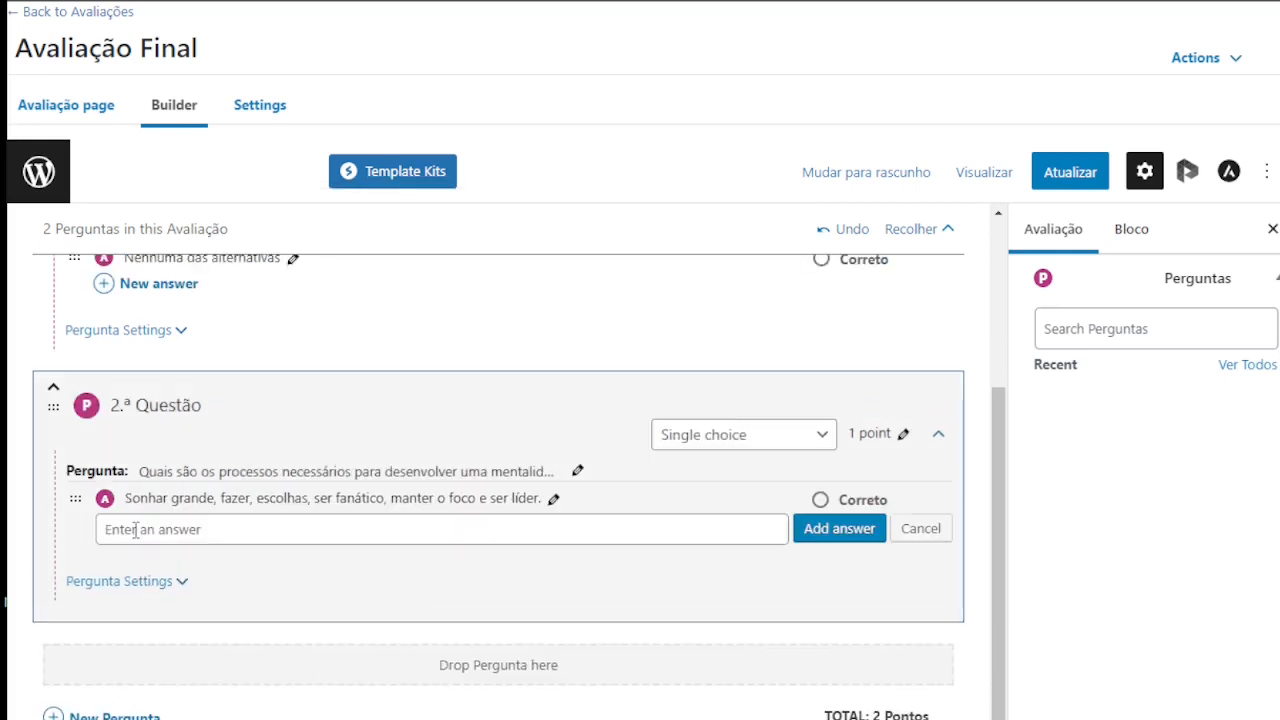
right_click(132, 529)
left_click(185, 364)
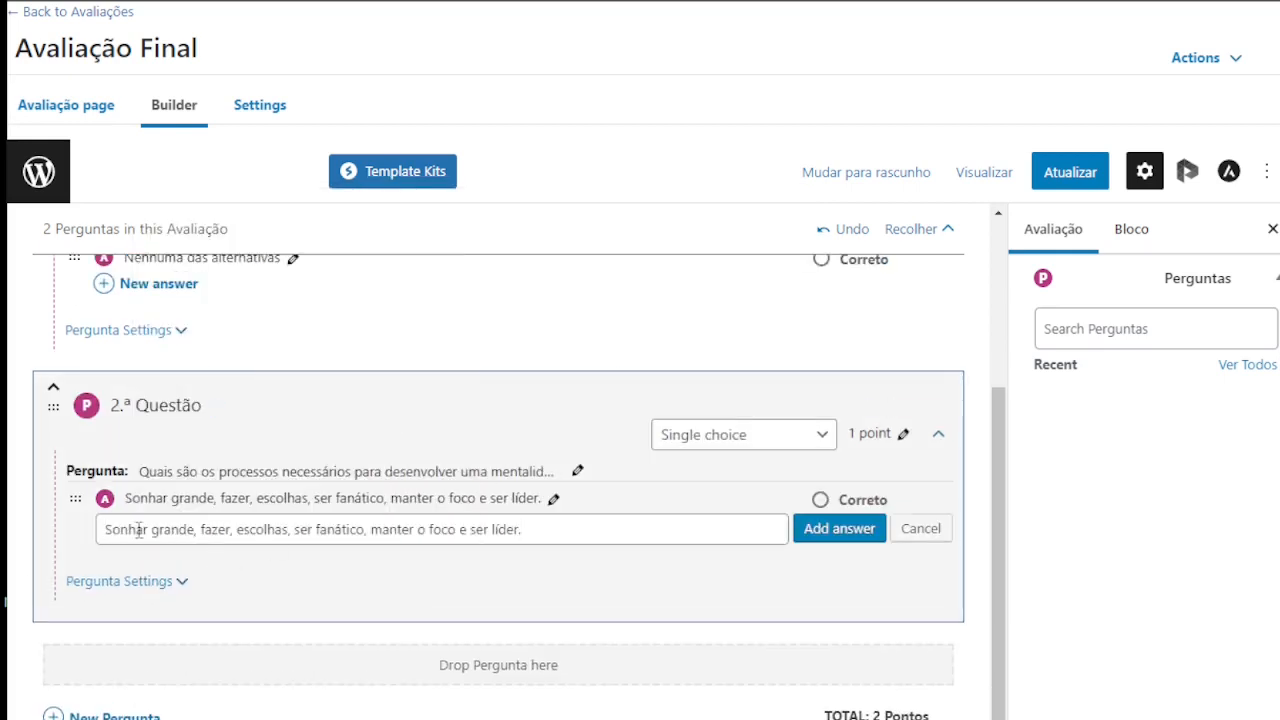
left_click_drag(153, 531, 194, 531)
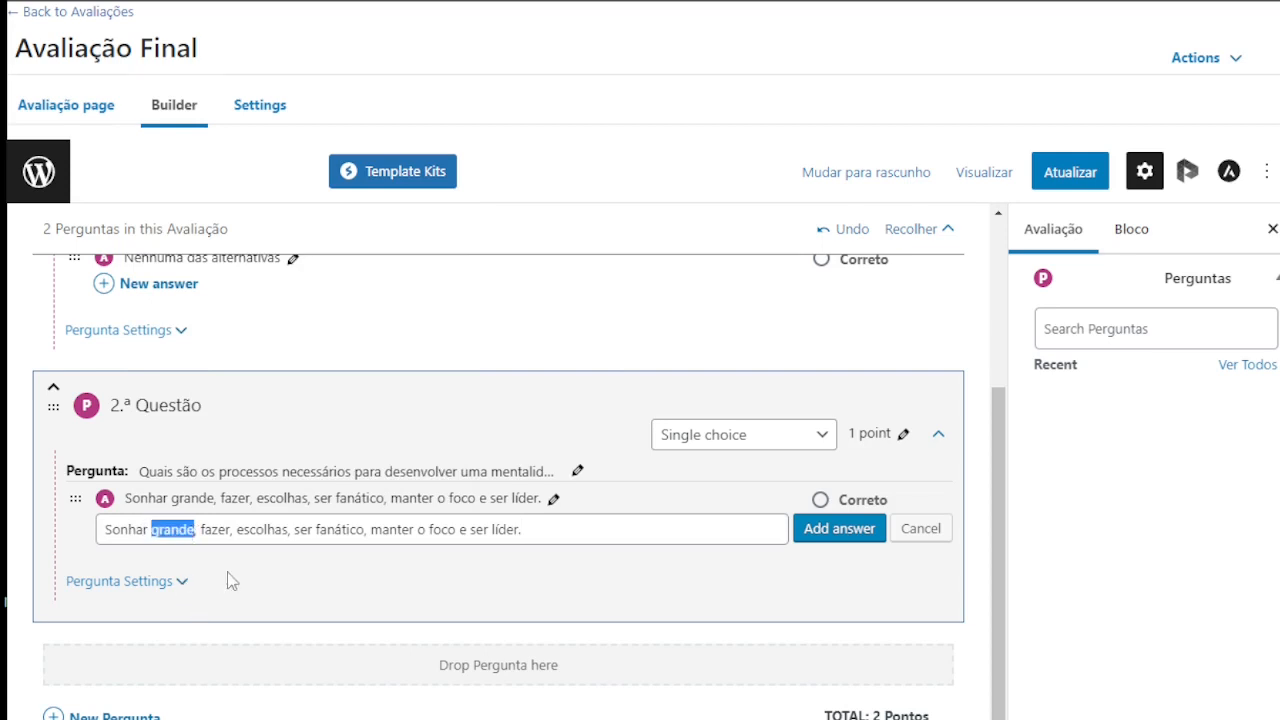
type("pequeno")
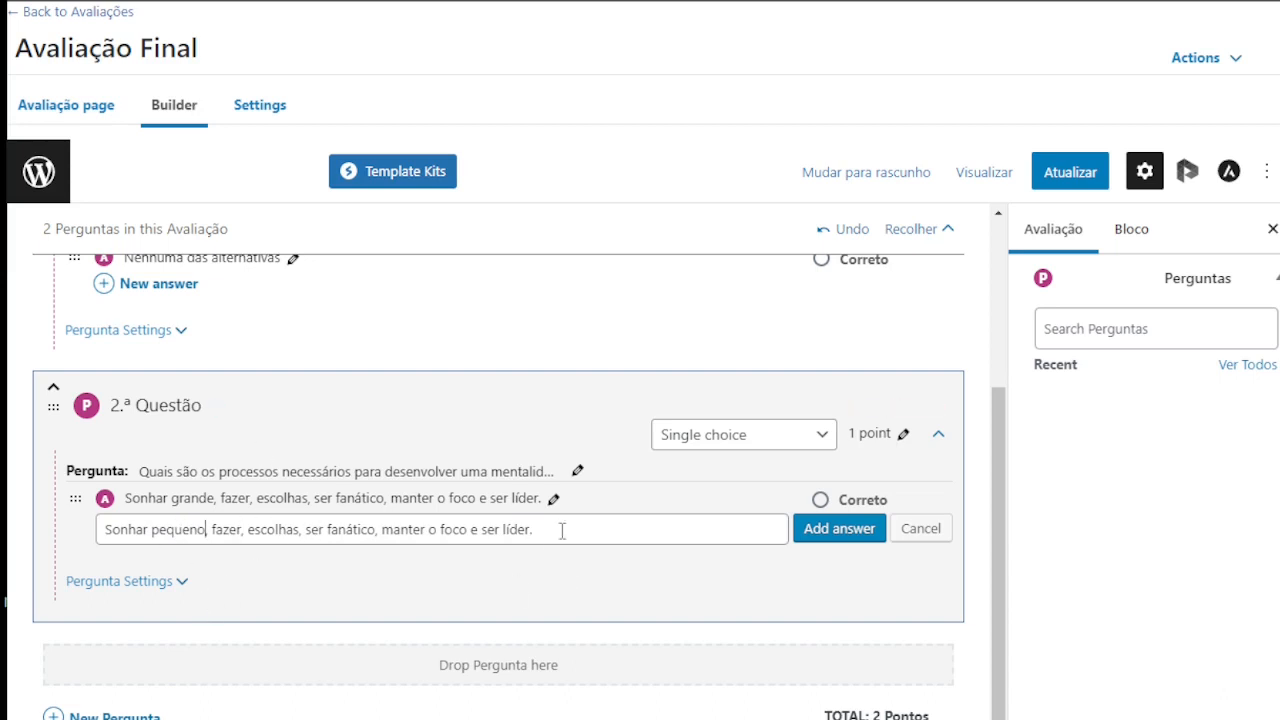
left_click(838, 529)
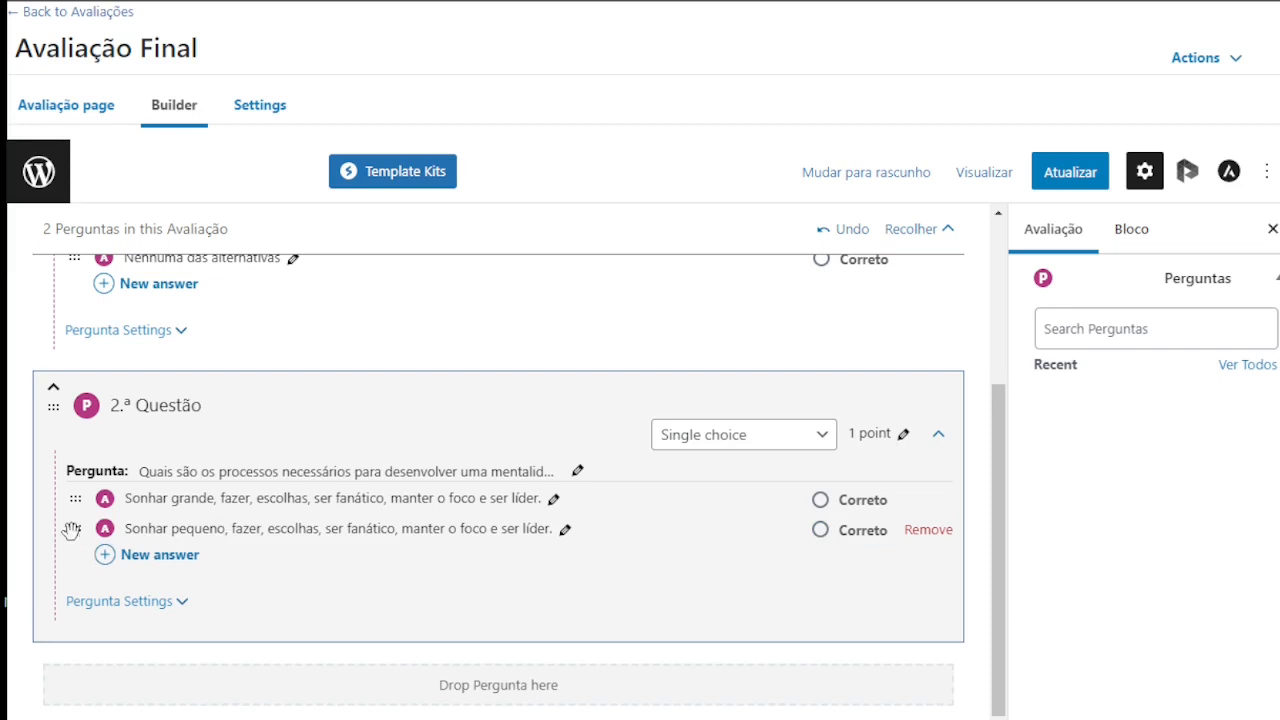
Step: Add a third answer from the copied text, reading "Sonhar grande, fazer, escolhas, ser fanático, perder o foco e ser líder."
left_click(133, 557)
right_click(120, 559)
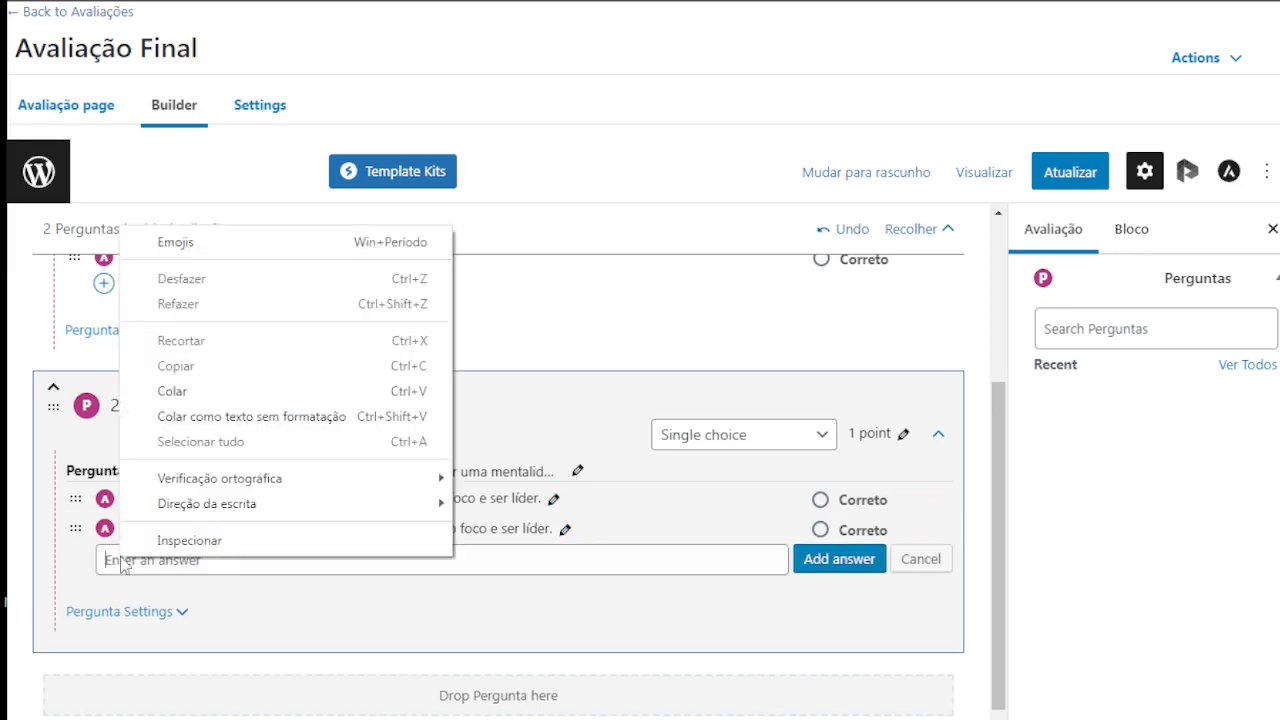
left_click(160, 392)
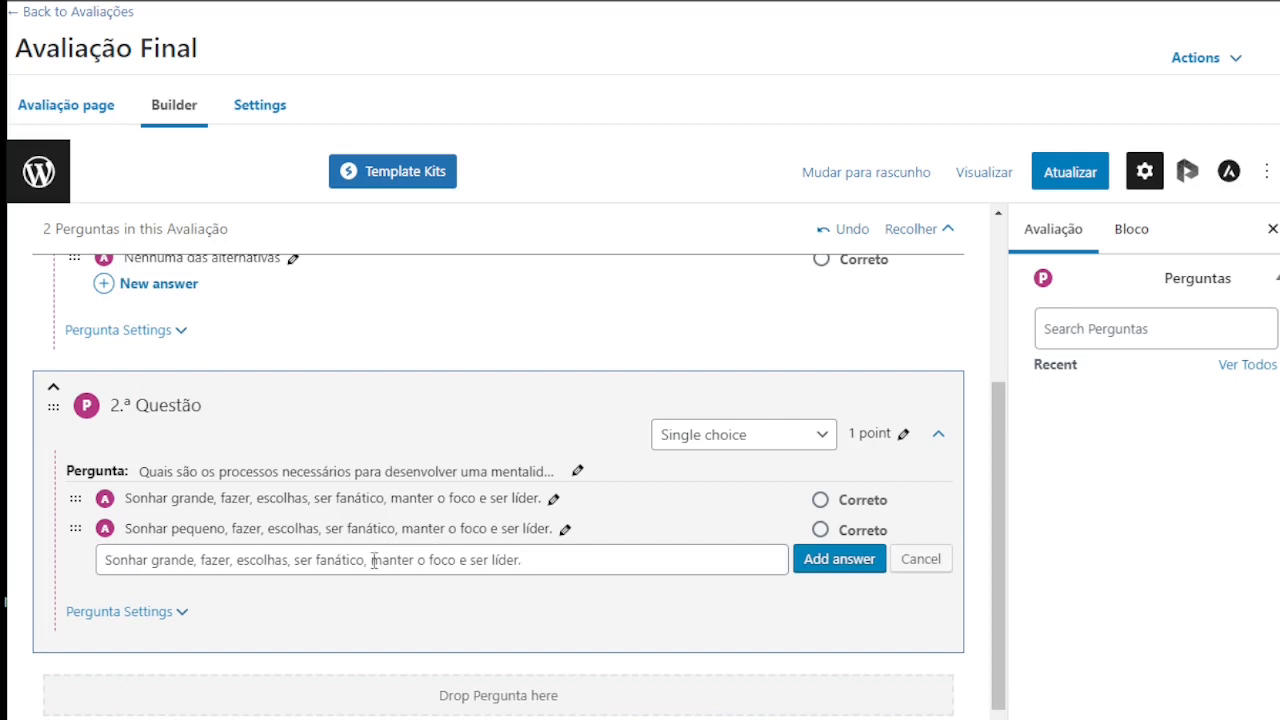
left_click_drag(371, 565, 416, 566)
type("pe")
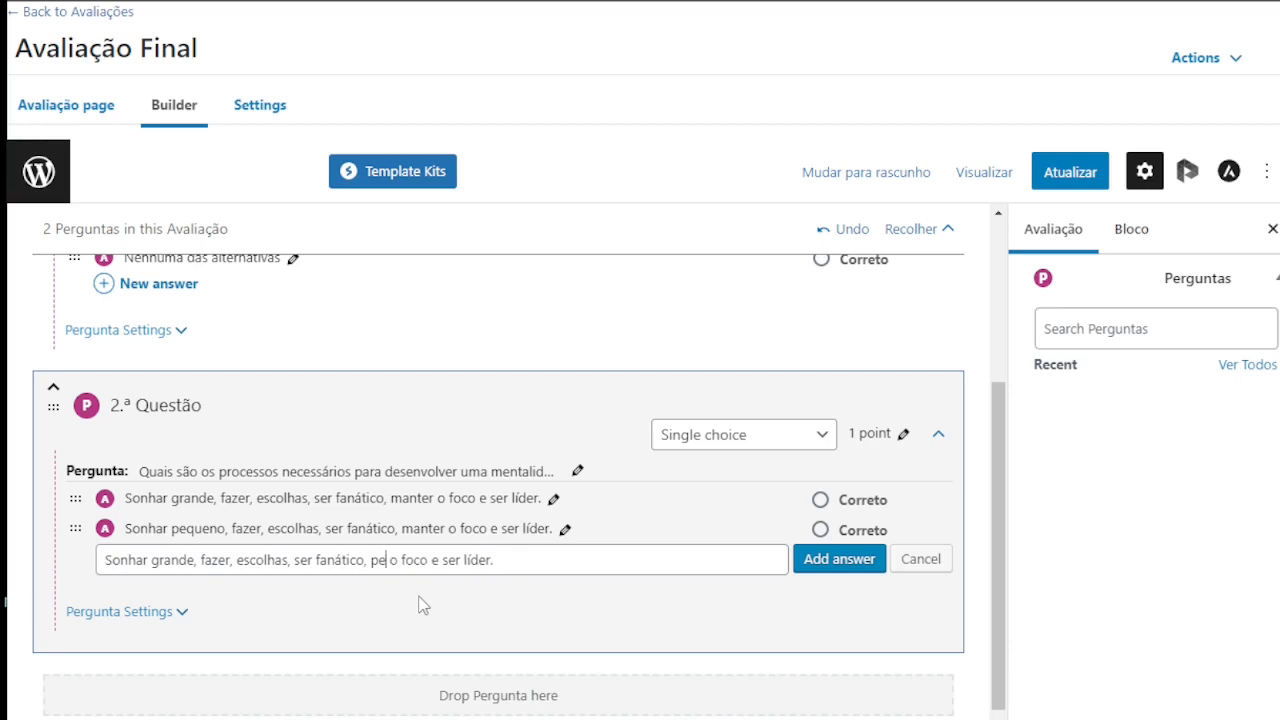
type("rder")
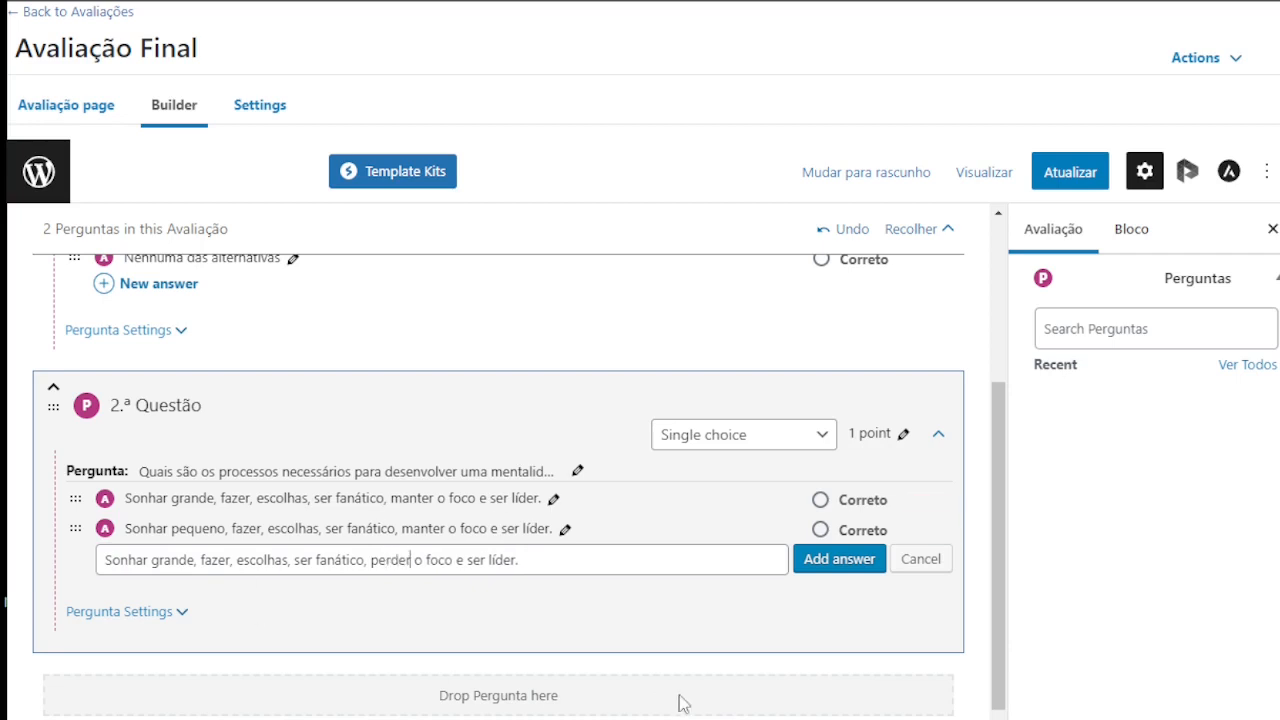
left_click(828, 560)
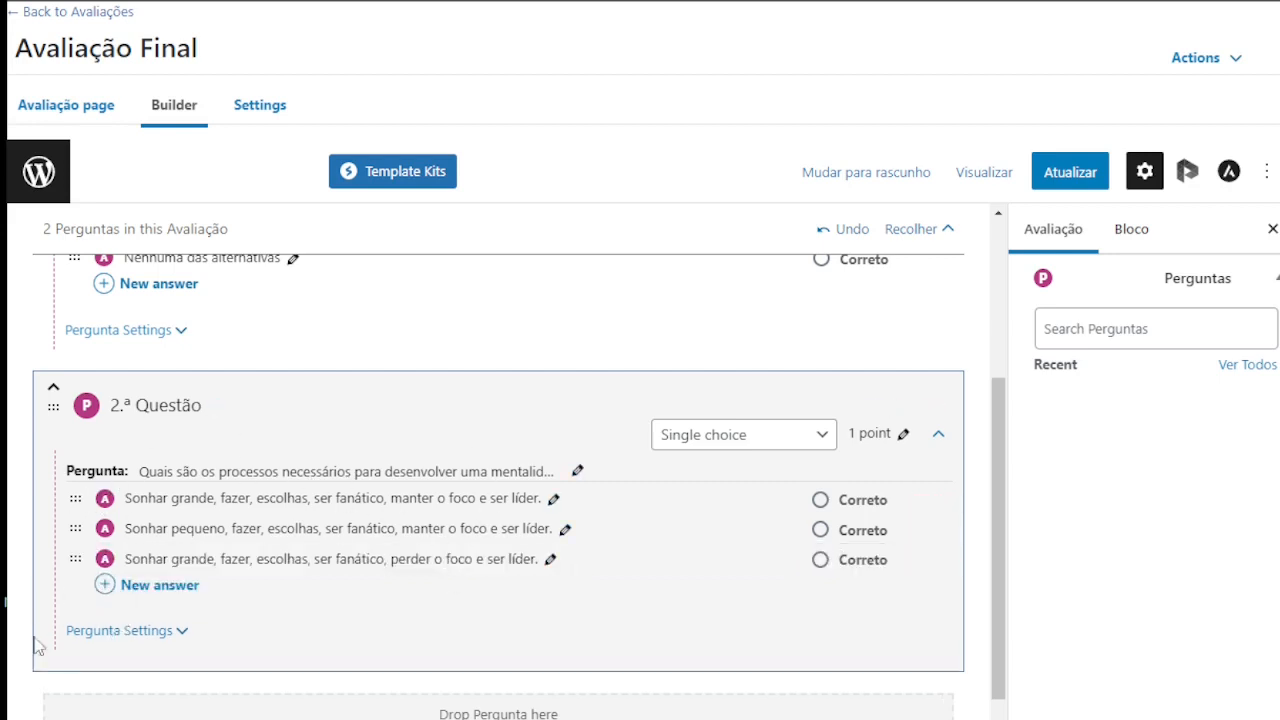
Step: Add a fourth answer from the copied text, reading "Sonhar grande, fazer, escolhas, ser fanático, manter o foco e aprender a correr."
left_click(104, 586)
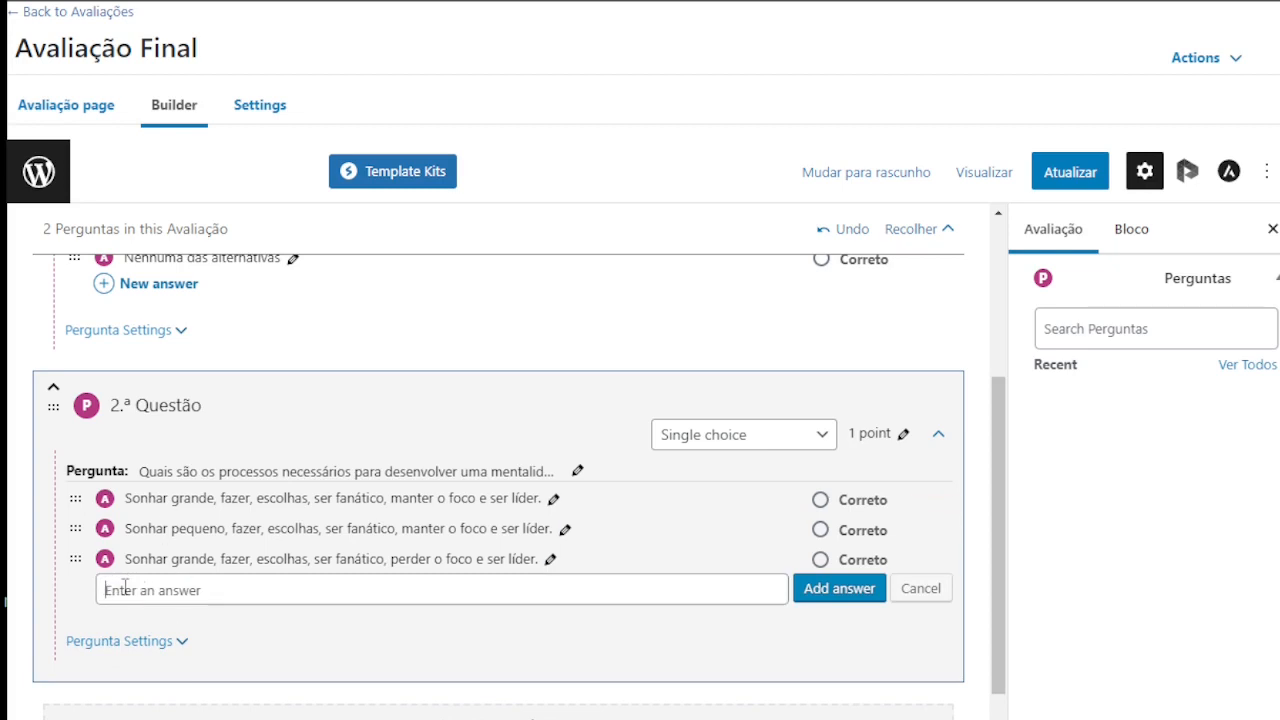
right_click(128, 588)
left_click(163, 446)
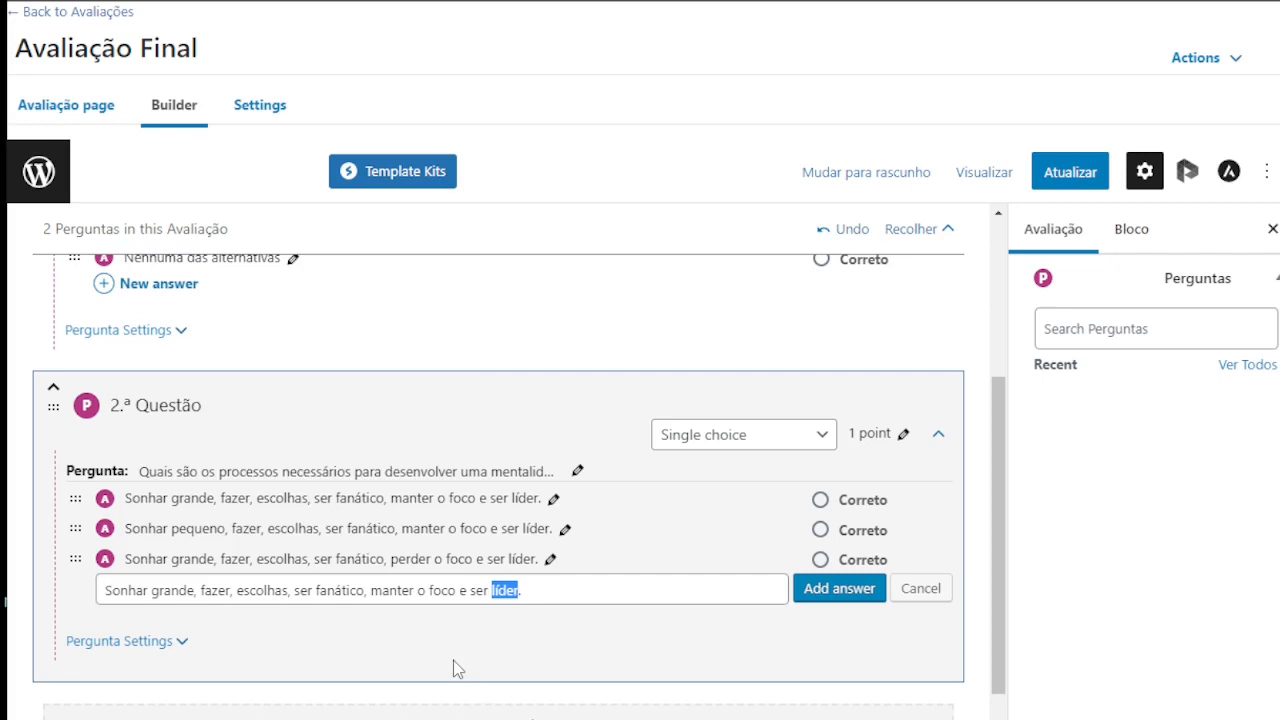
key("BackSpace")
key("BackSpace")
key("BackSpace")
key("BackSpace")
key("BackSpace")
key("BackSpace")
type("aprender a correr")
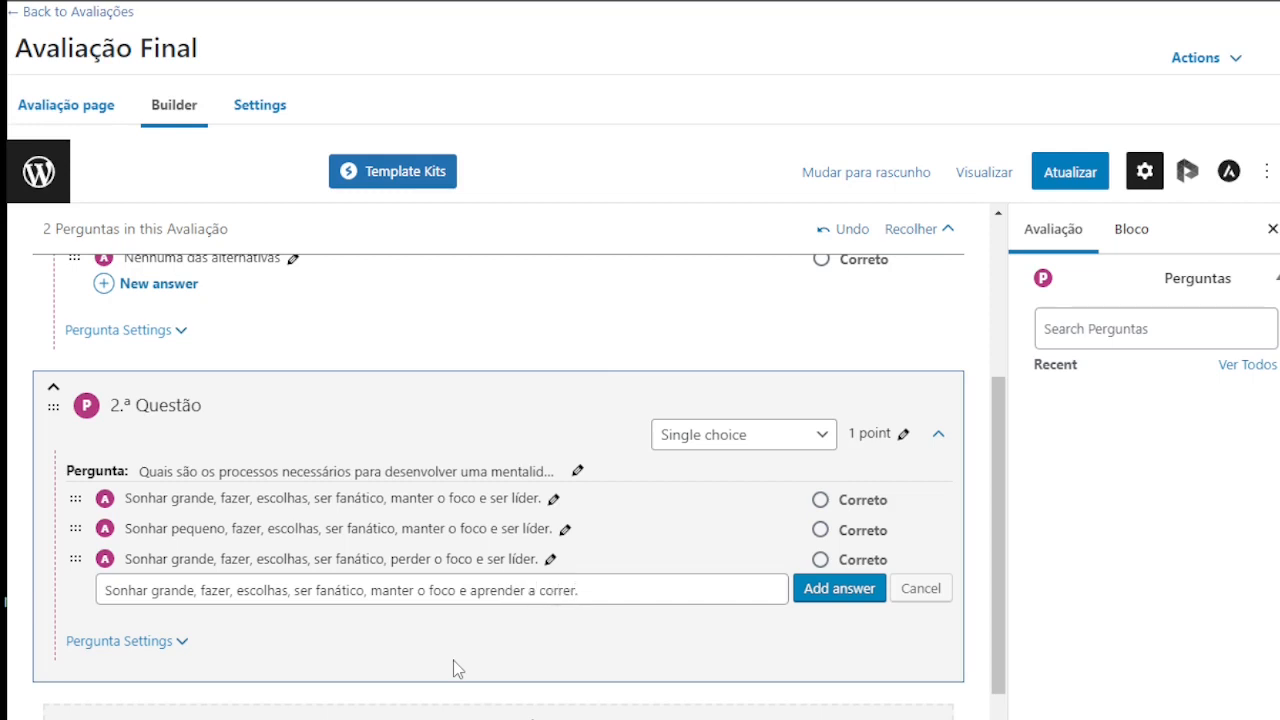
left_click(830, 600)
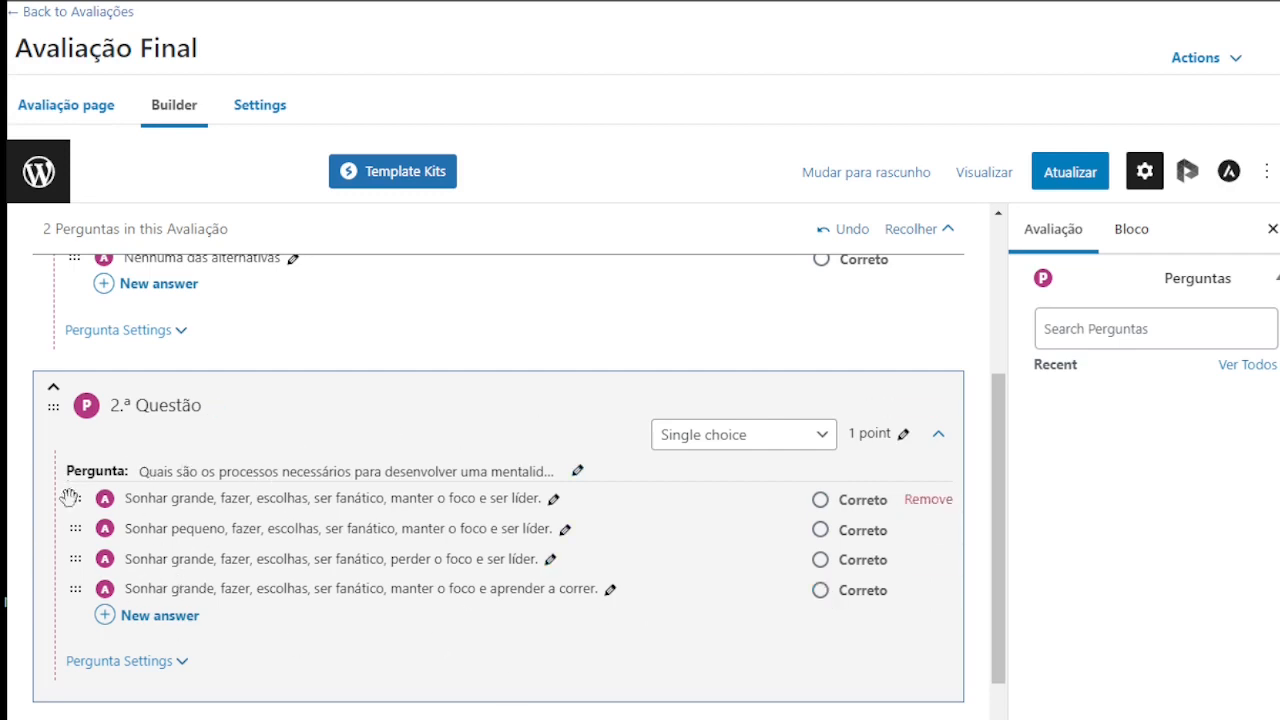
Step: Move the answer "Sonhar grande, fazer, escolhas, ser fanático, manter o foco e ser líder." to third place and mark it as correct
left_click_drag(72, 497, 77, 559)
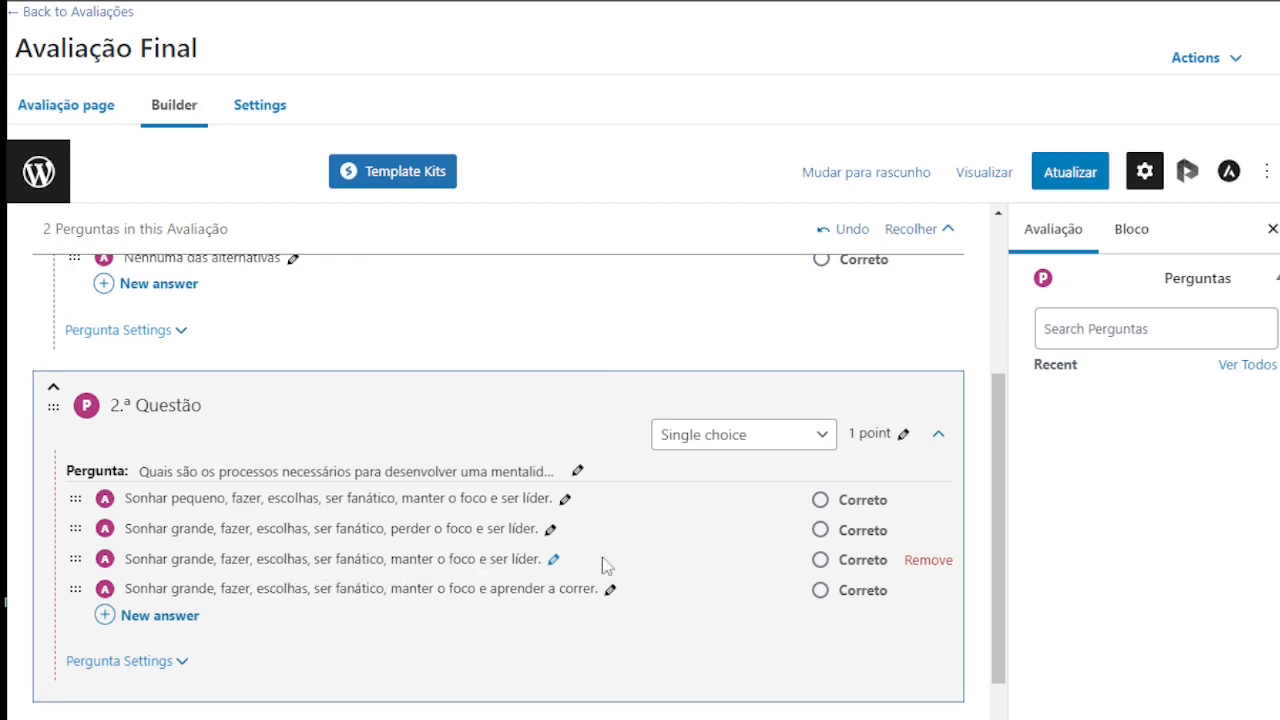
left_click(820, 563)
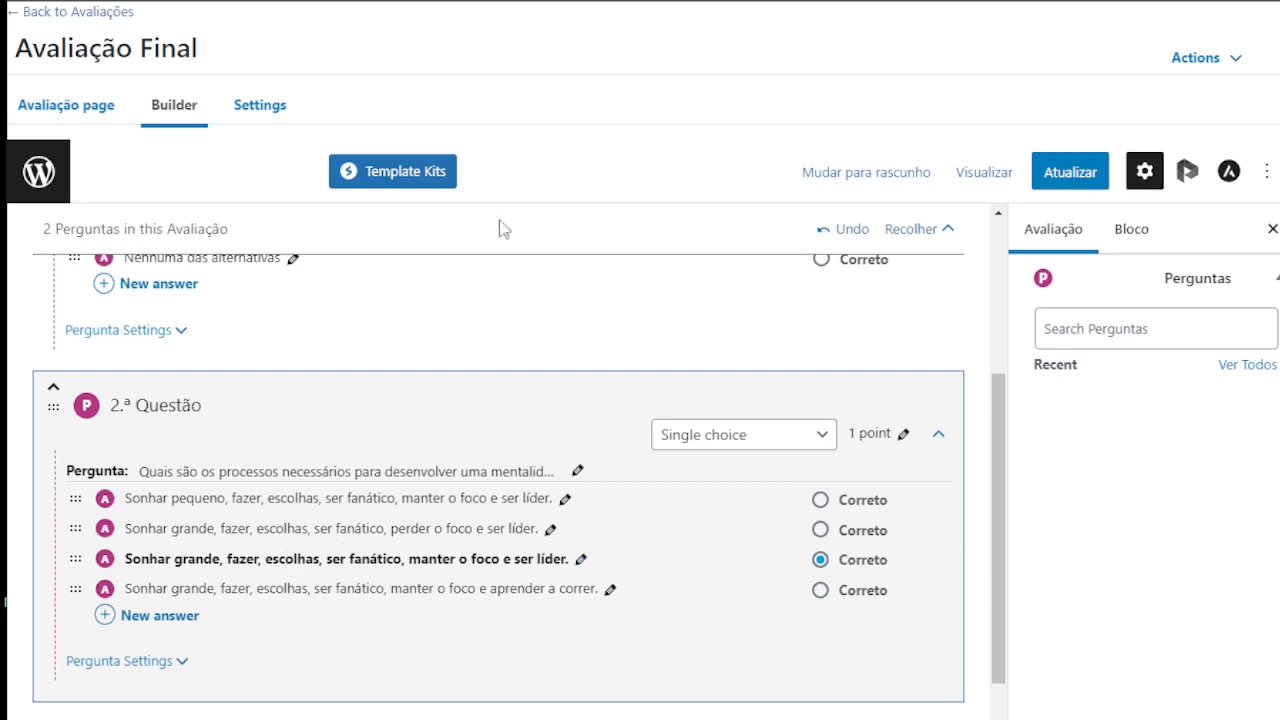
Step: Update the evaluation and start the quiz on its published page
left_click(1080, 166)
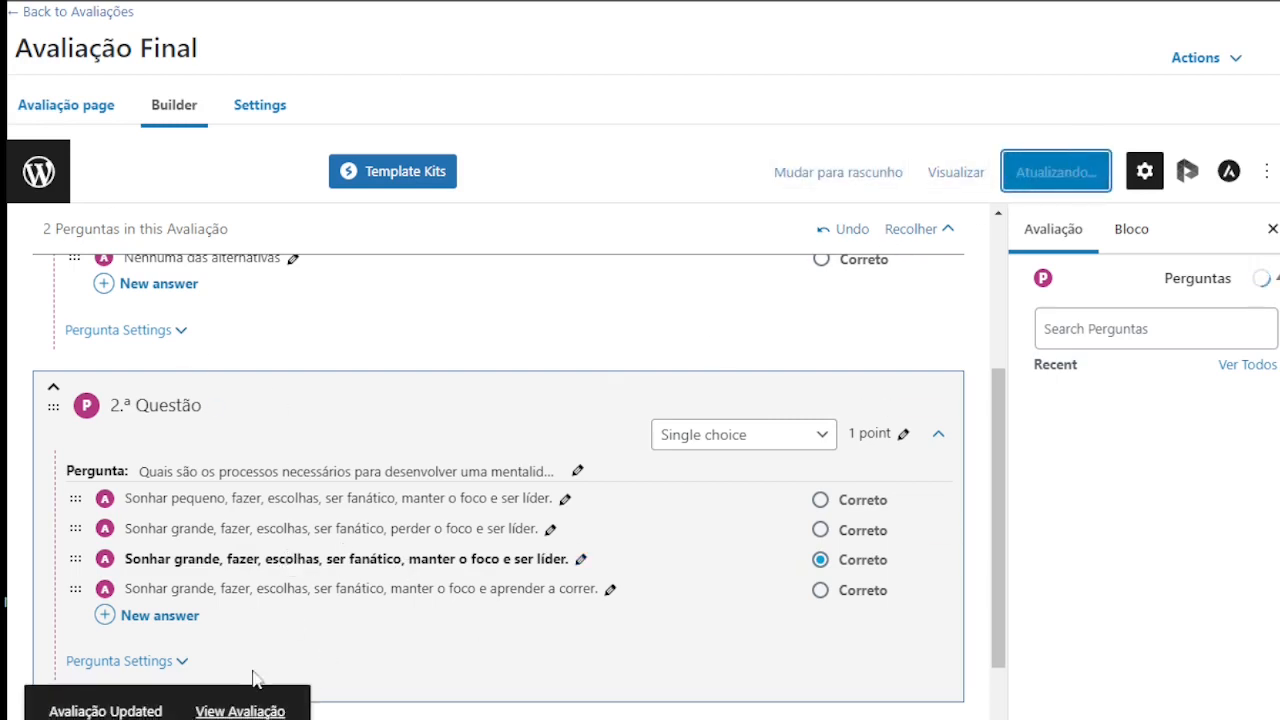
left_click(600, 2)
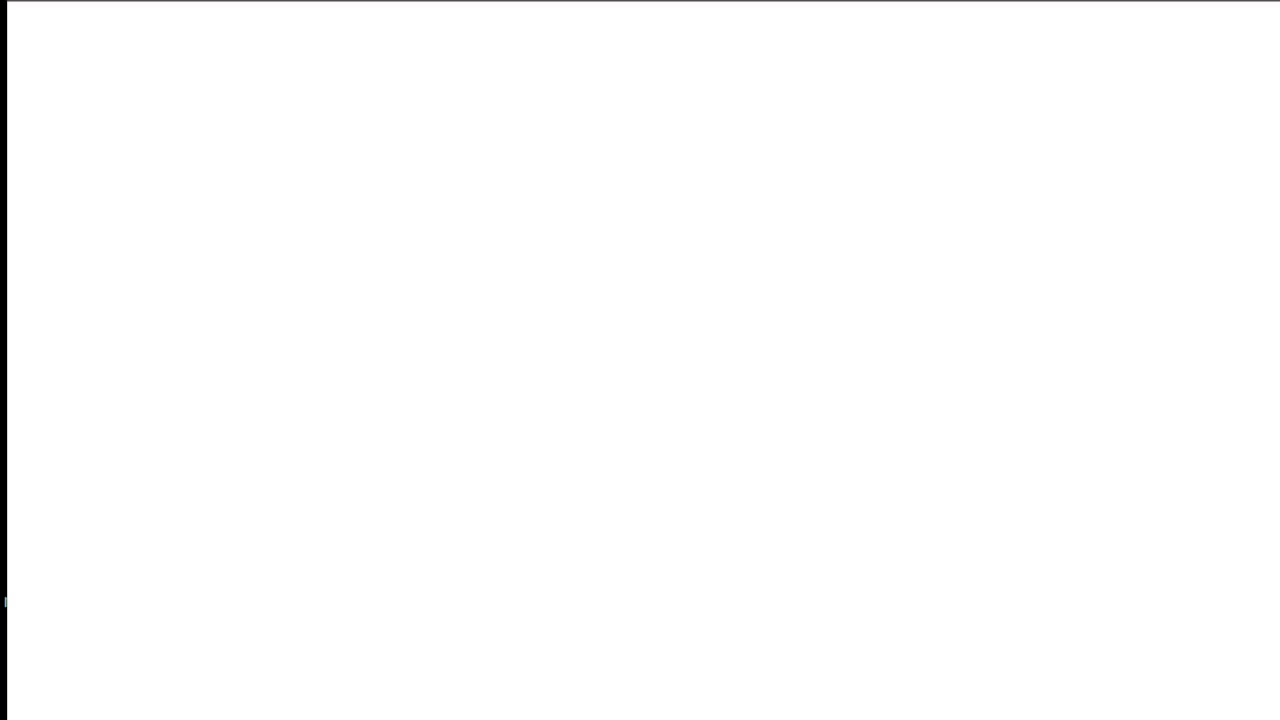
left_click(538, 310)
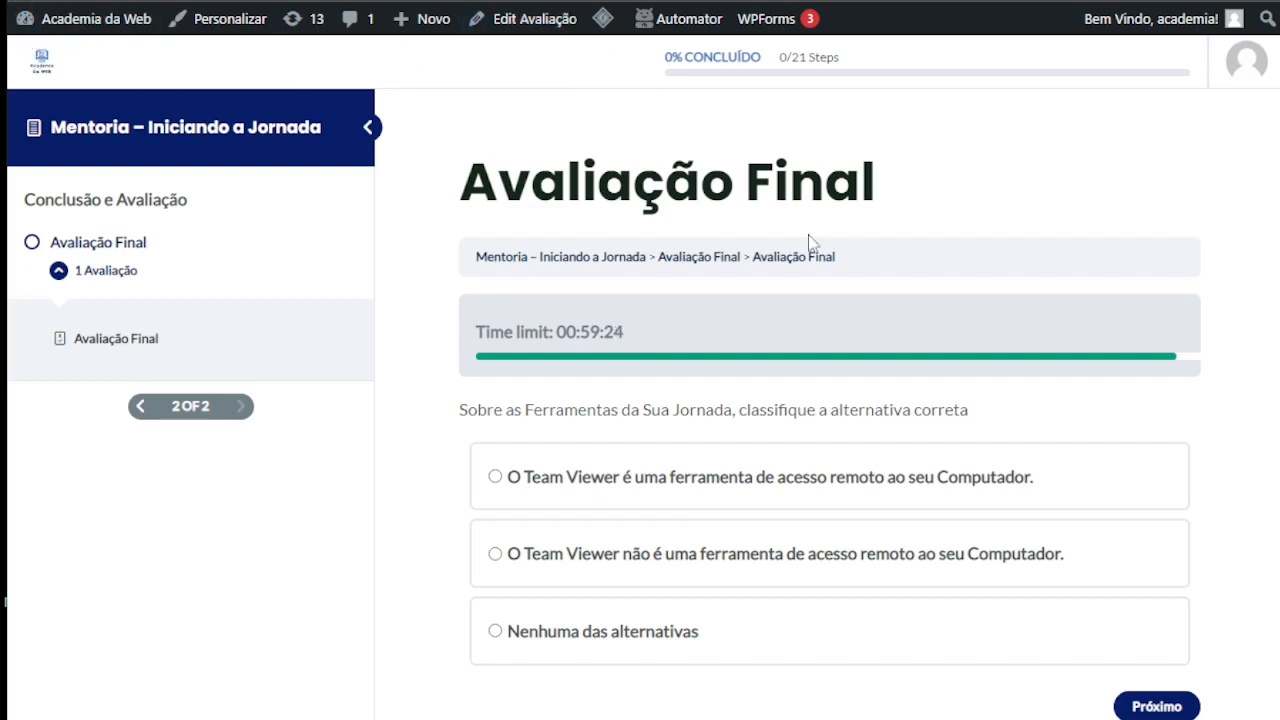
Step: Answer the first quiz question with "O Team Viewer é uma ferramenta de acesso remoto ao seu Computador." and advance to the second question
mouse_move(60, 20)
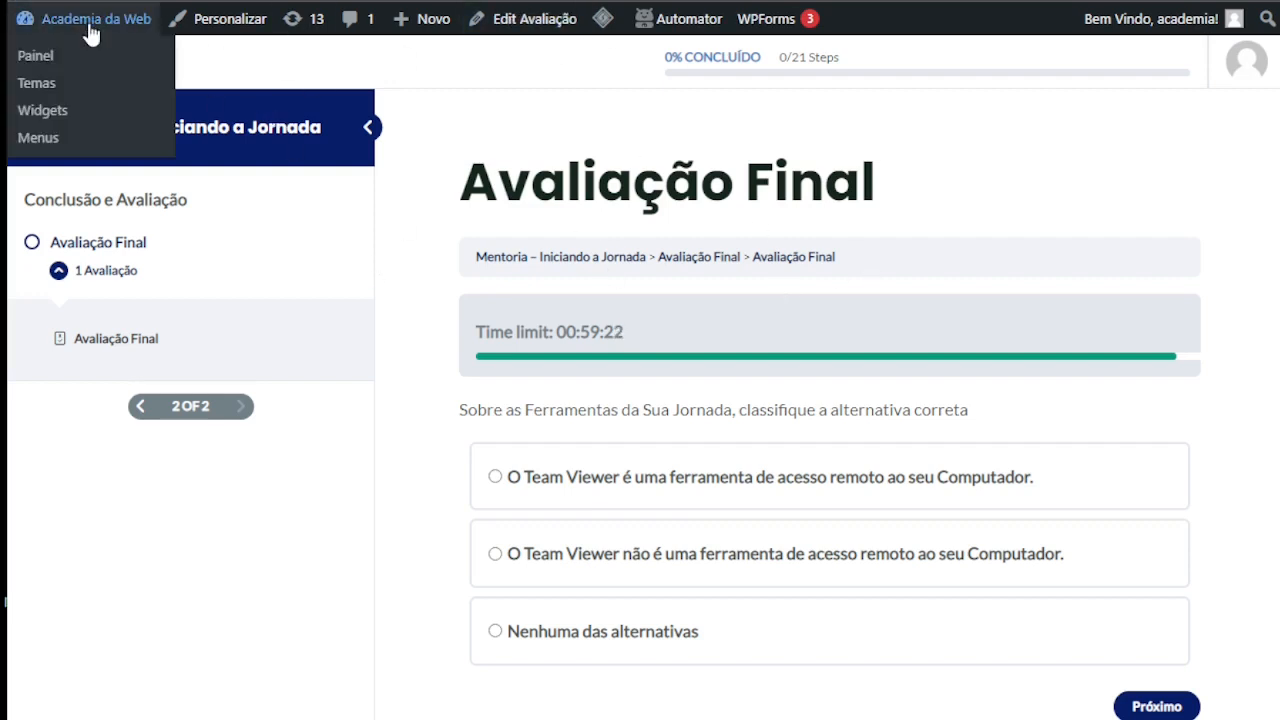
mouse_move(1165, 18)
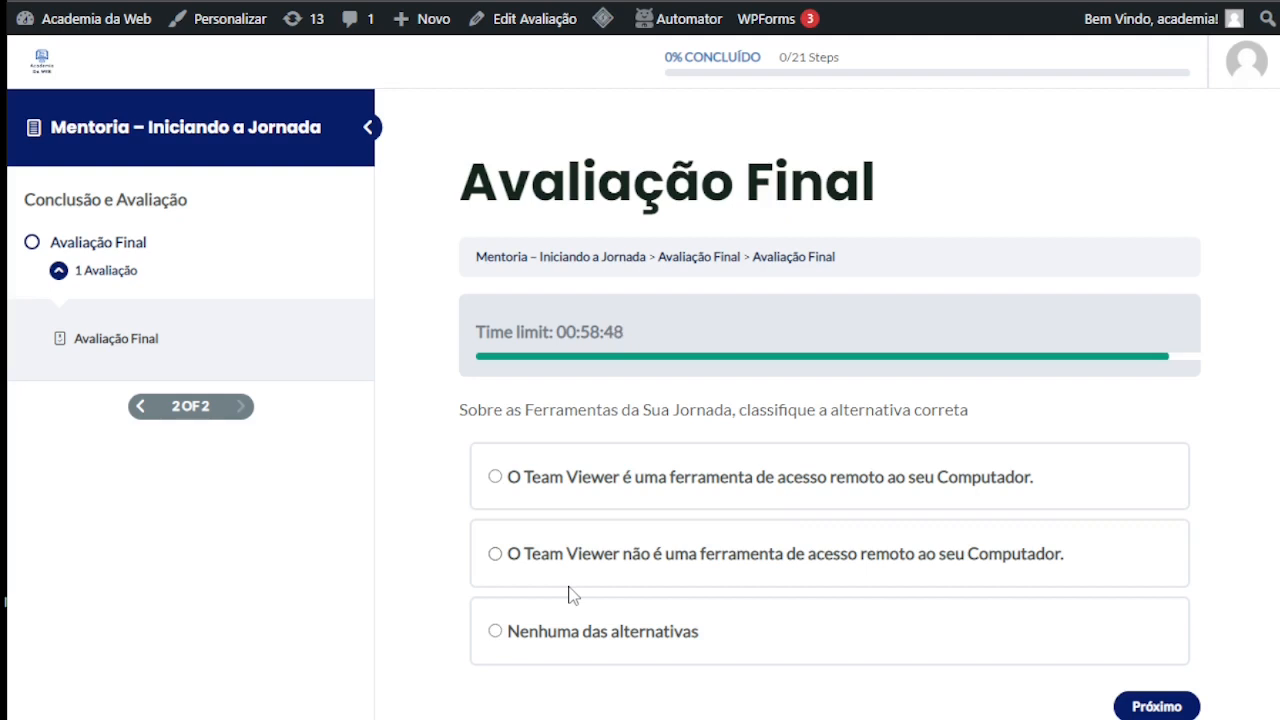
left_click(497, 479)
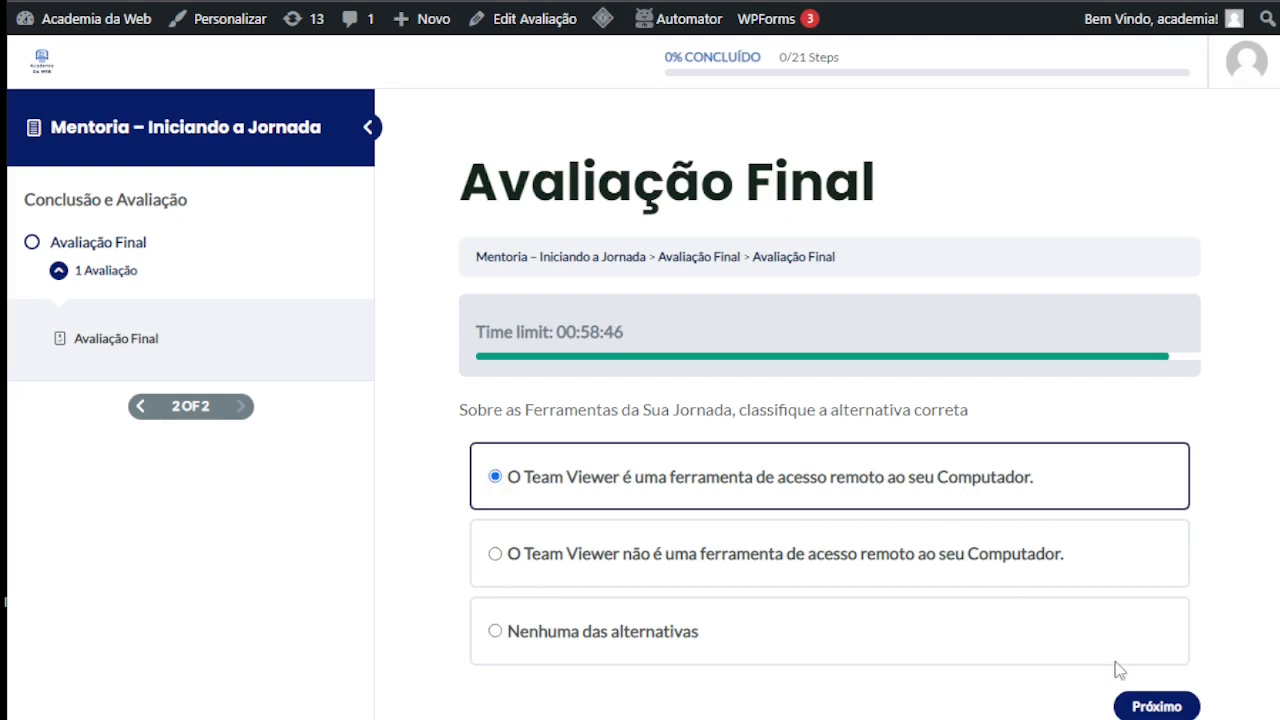
left_click(1155, 707)
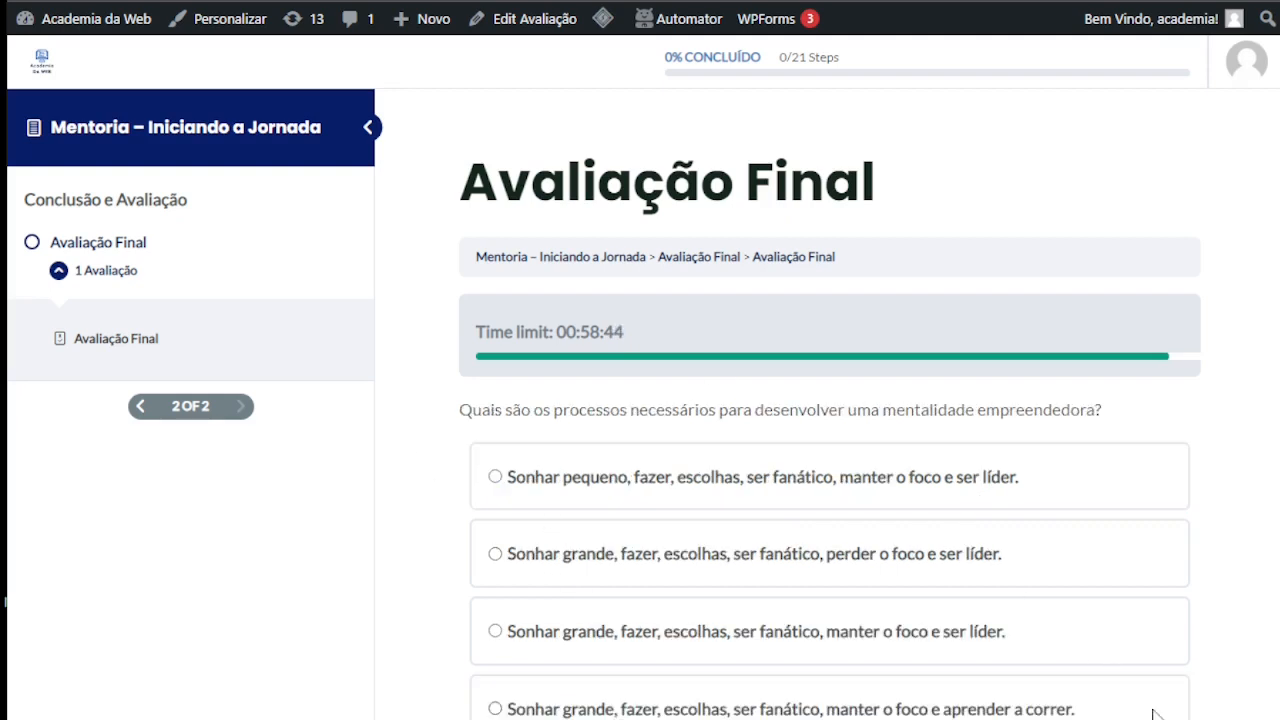
Step: Answer the second quiz question with "Sonhar grande, fazer, escolhas, ser fanático, perder o foco e ser líder." and finish the evaluation
scroll(594, 557, "down", 1)
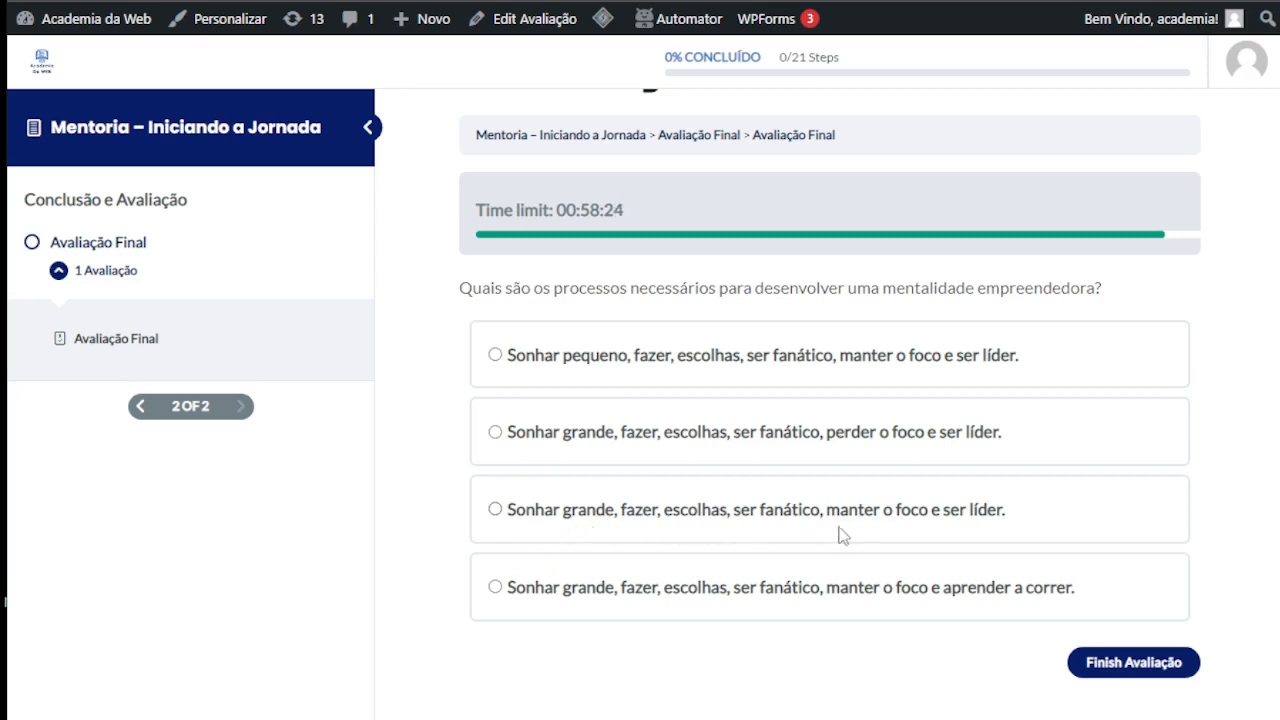
left_click(508, 433)
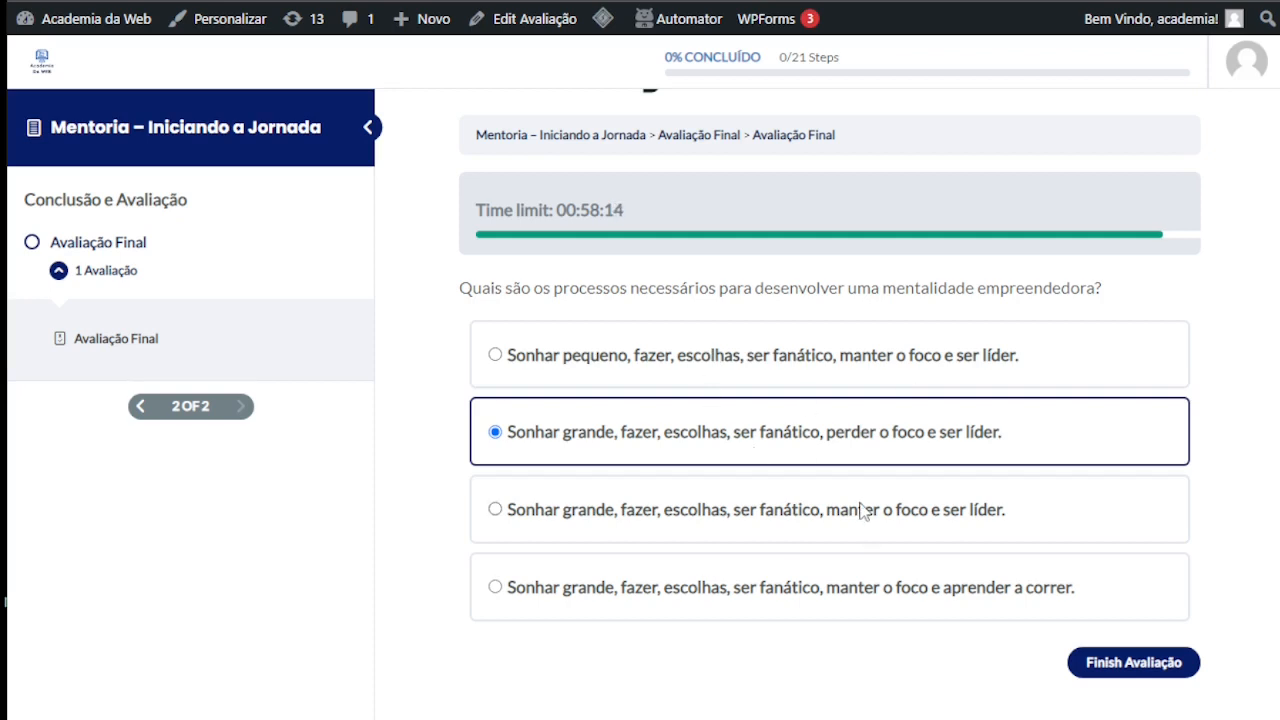
left_click(1128, 666)
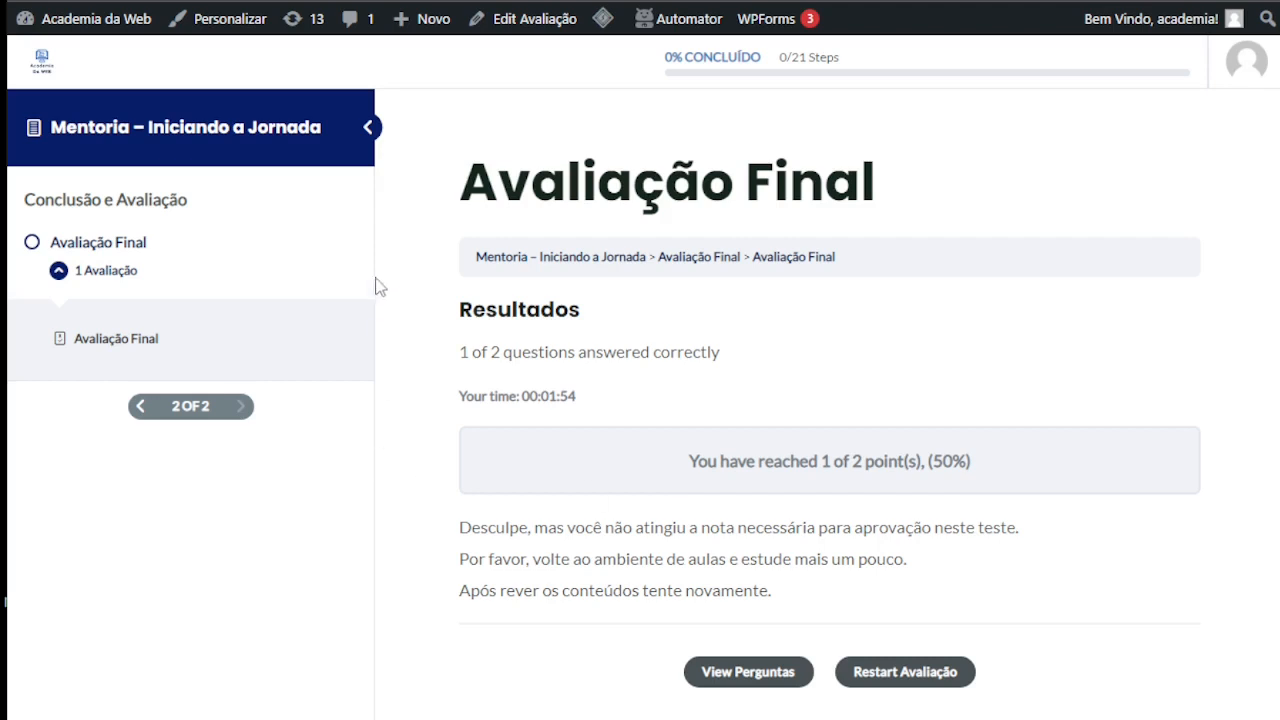
Step: Examine the quiz result's message, time and score, and compare them with the points assigned to the questions in the evaluation builder
left_click_drag(444, 531, 978, 537)
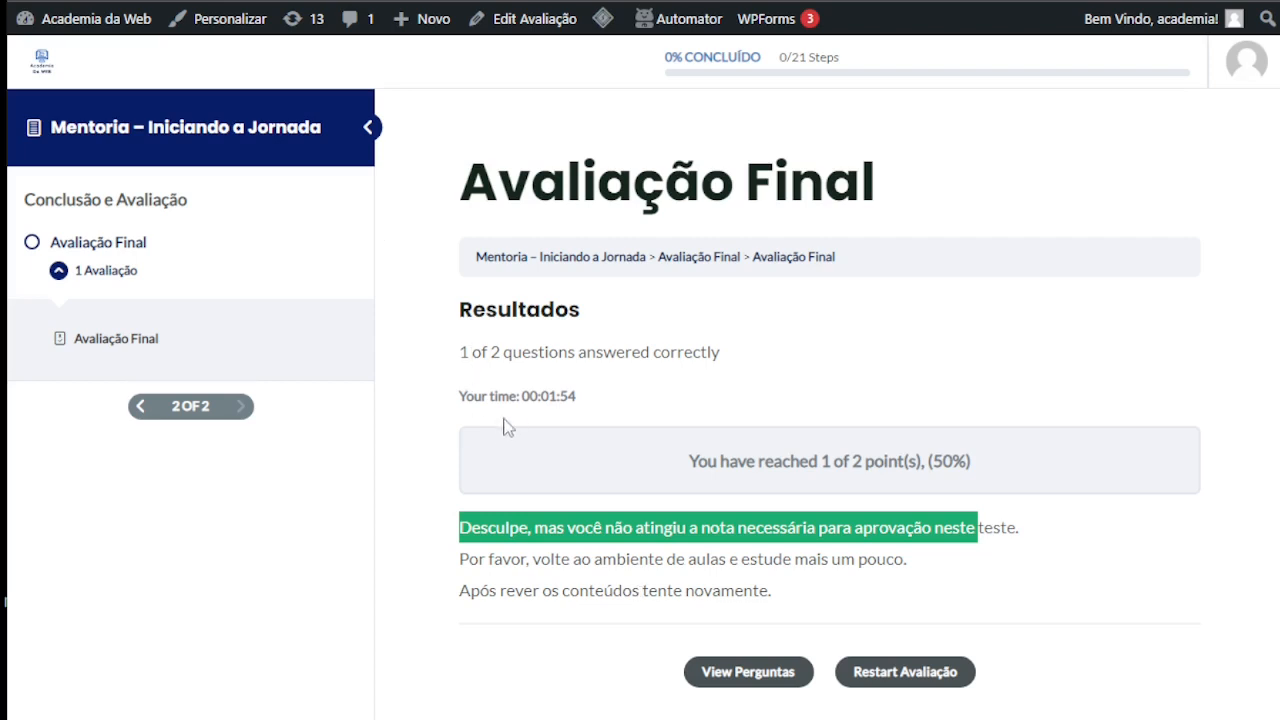
left_click_drag(516, 396, 599, 404)
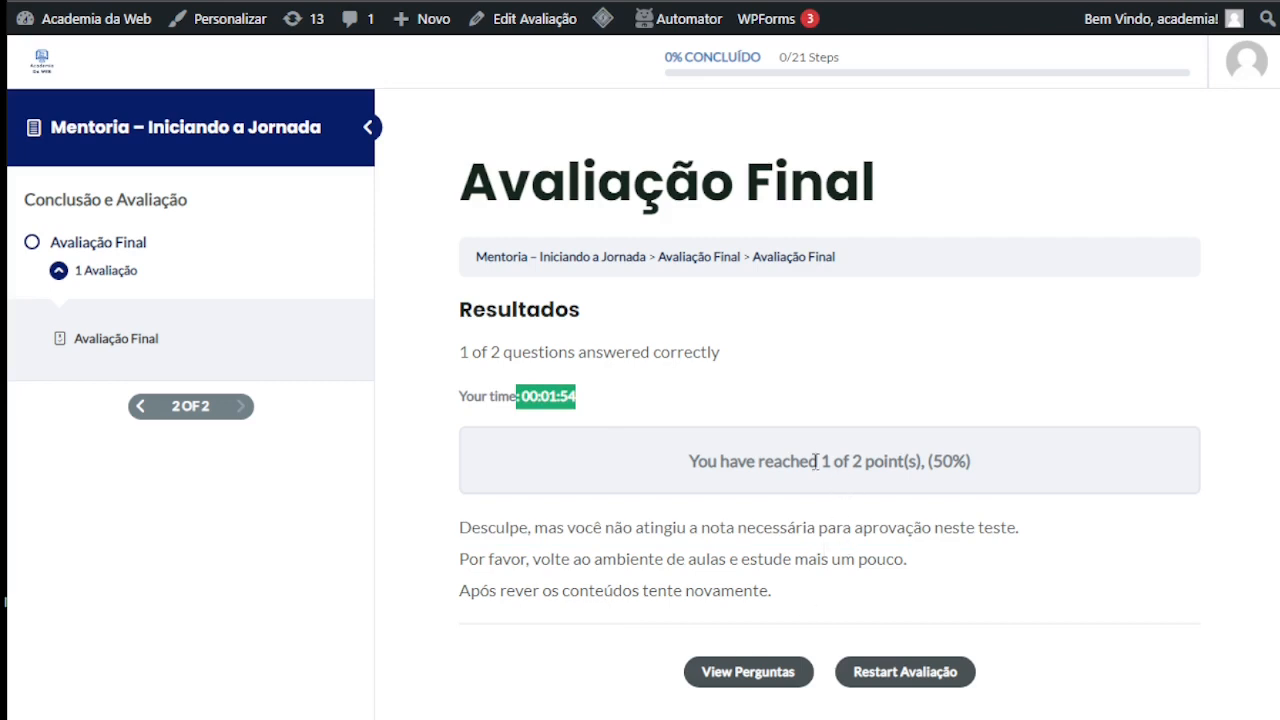
left_click_drag(821, 461, 969, 461)
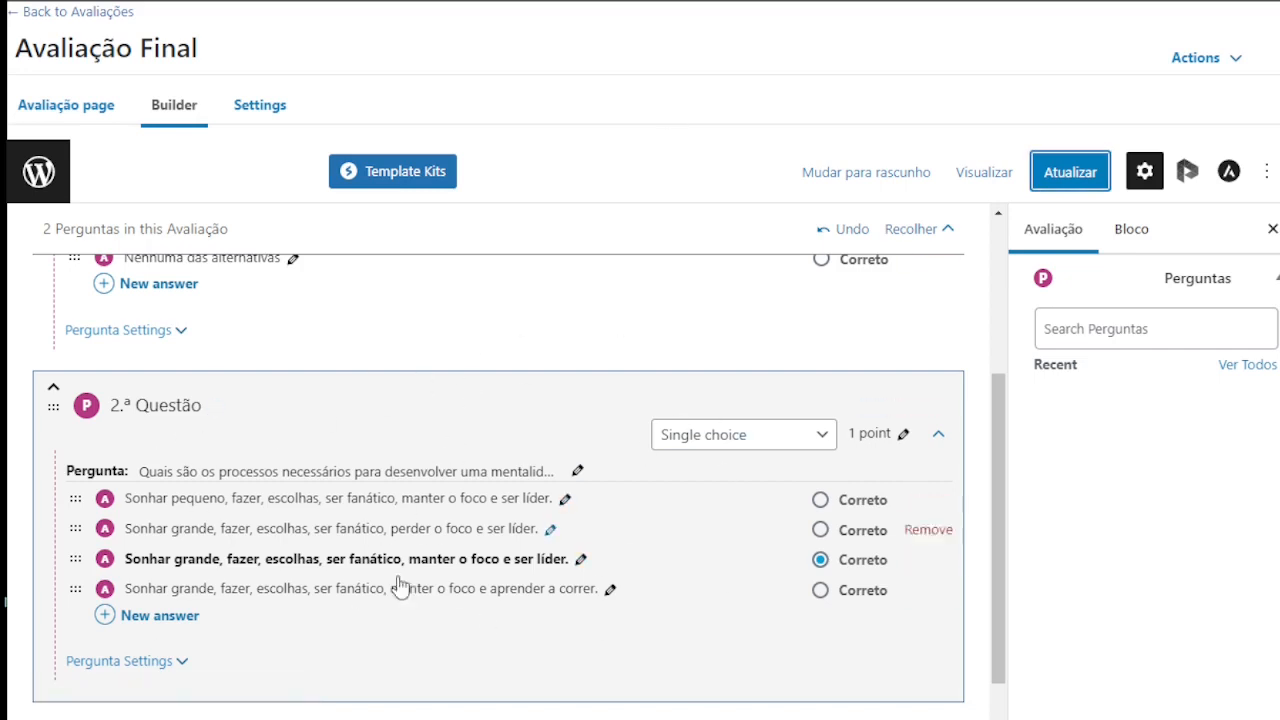
scroll(331, 440, "up", 3)
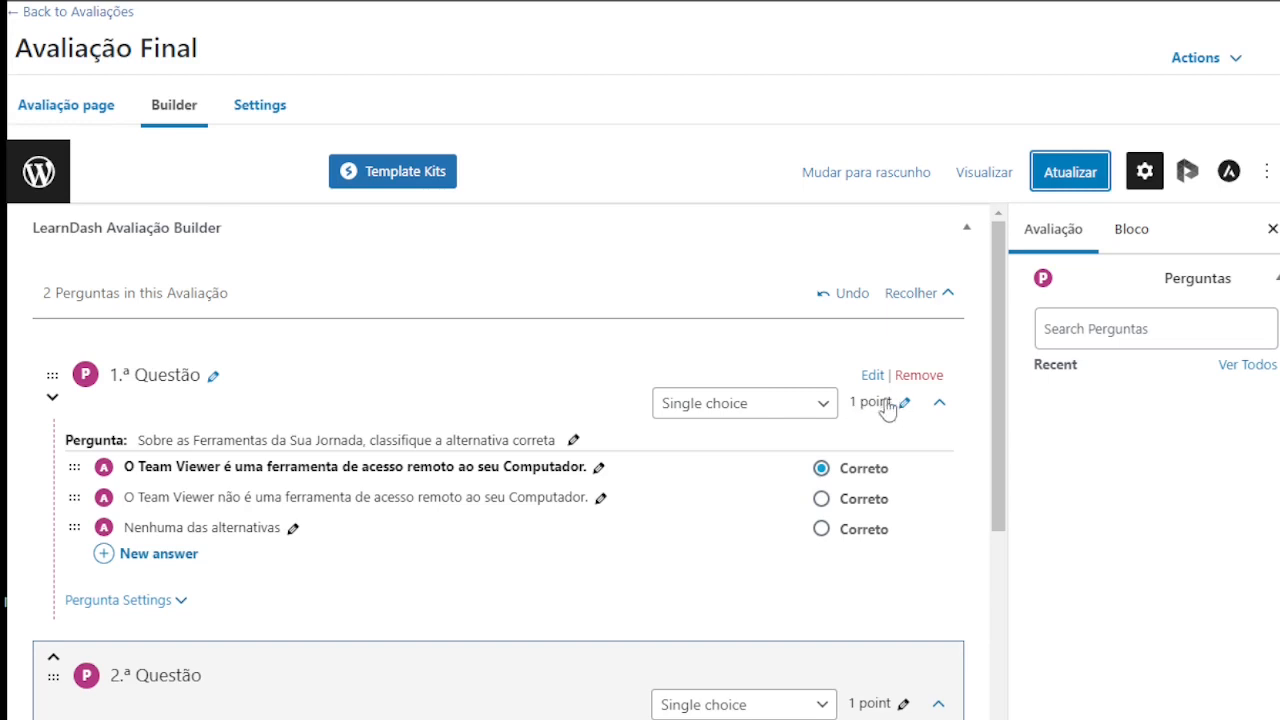
scroll(880, 410, "down", 3)
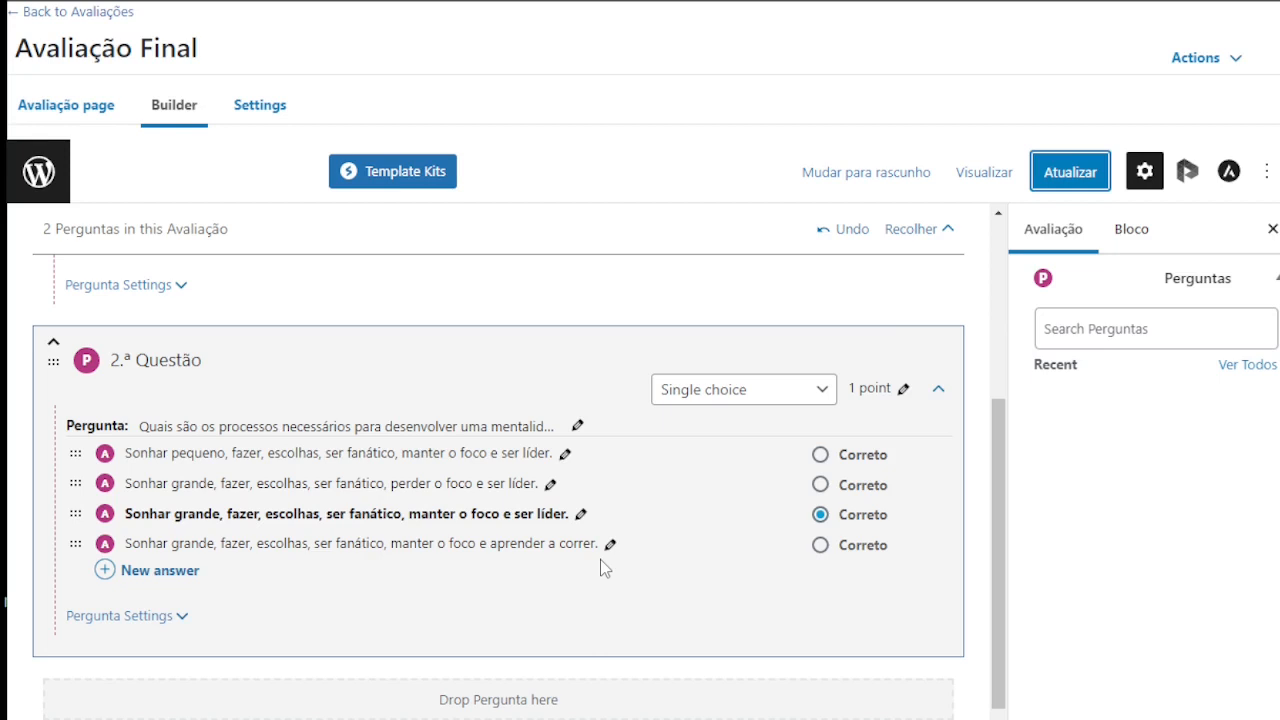
scroll(600, 559, "down", 1)
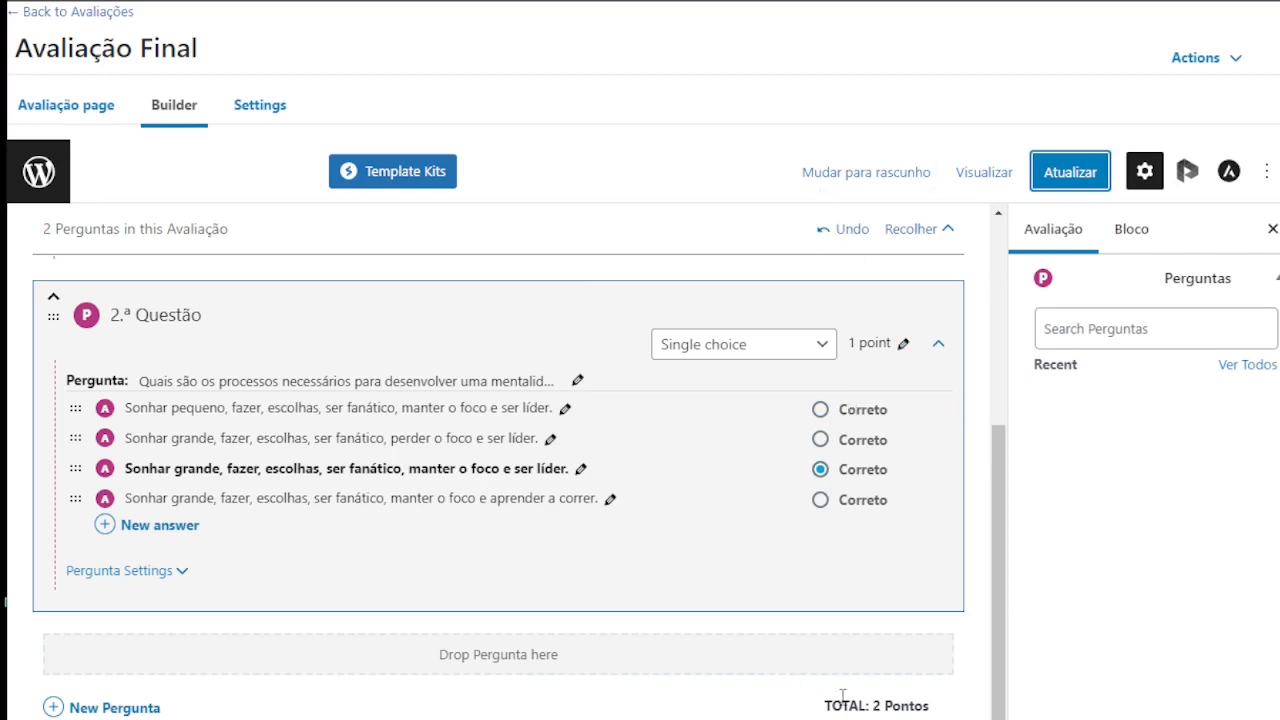
left_click_drag(870, 700, 948, 712)
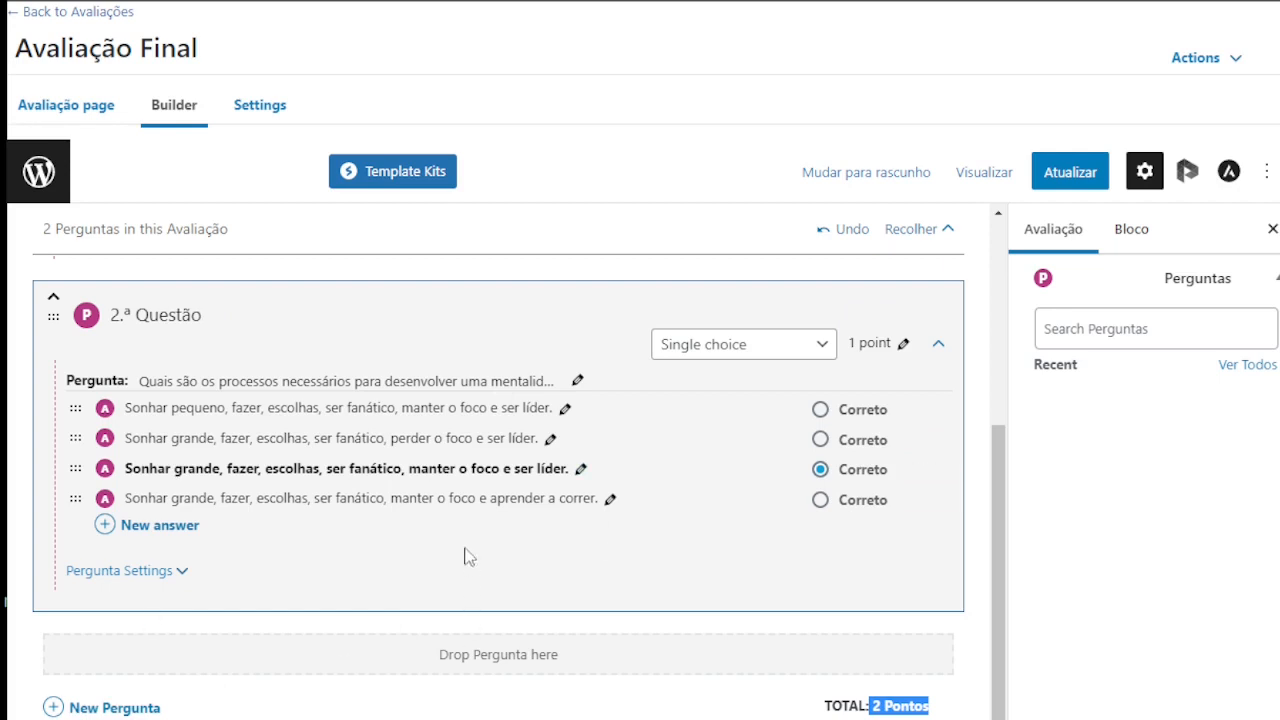
scroll(466, 554, "up", 4)
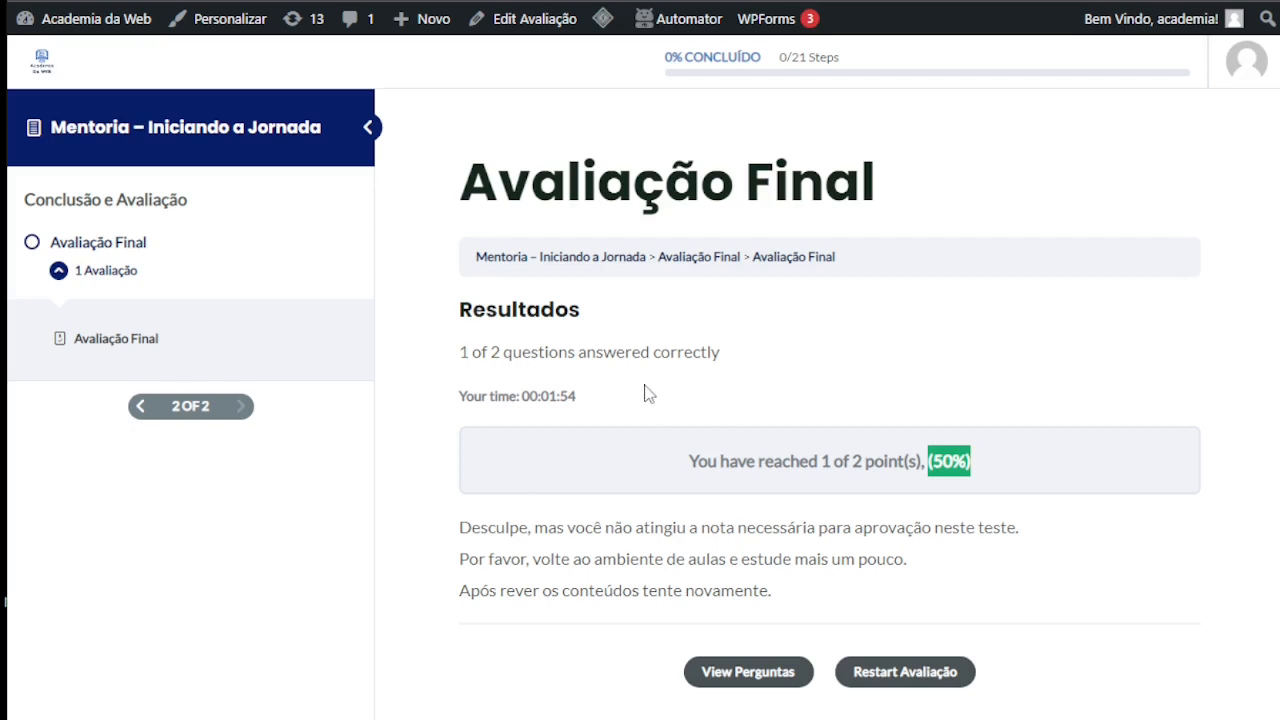
Step: Restart the quiz from the course's Avaliação Final page and answer the first question with "O Team Viewer é uma ferramenta de acesso remoto ao seu Computador."
left_click(96, 247)
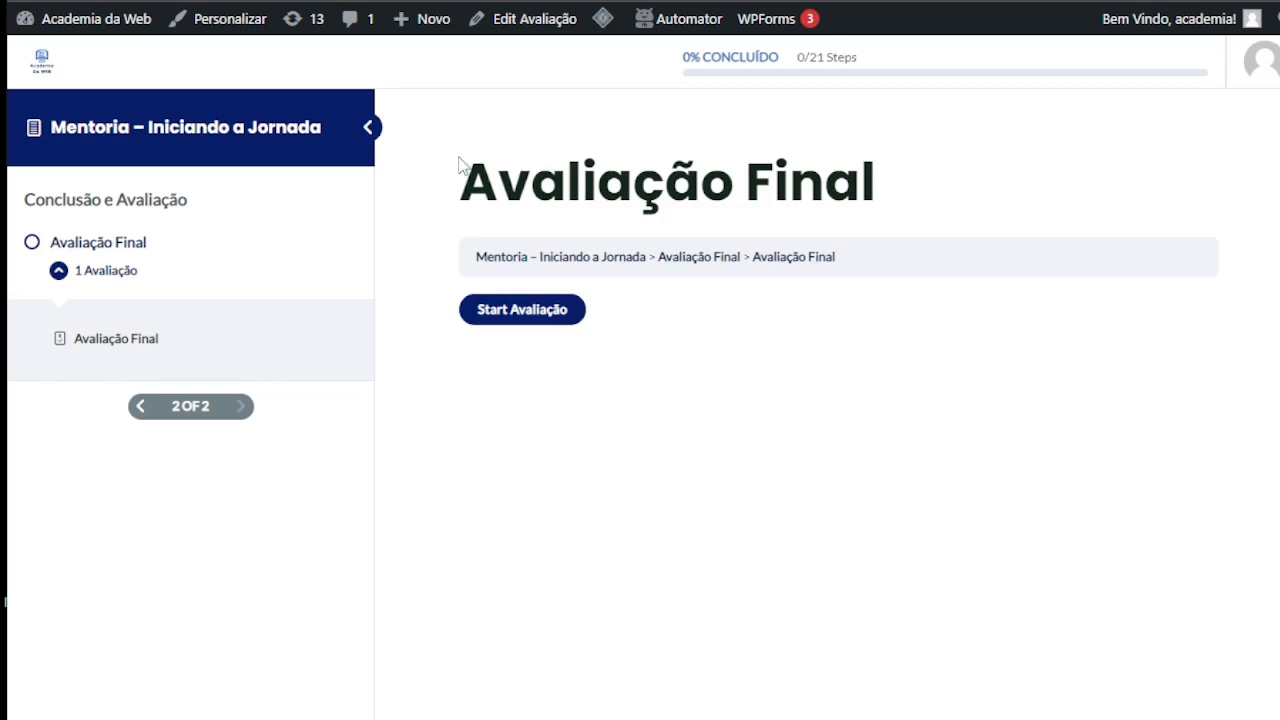
left_click(505, 312)
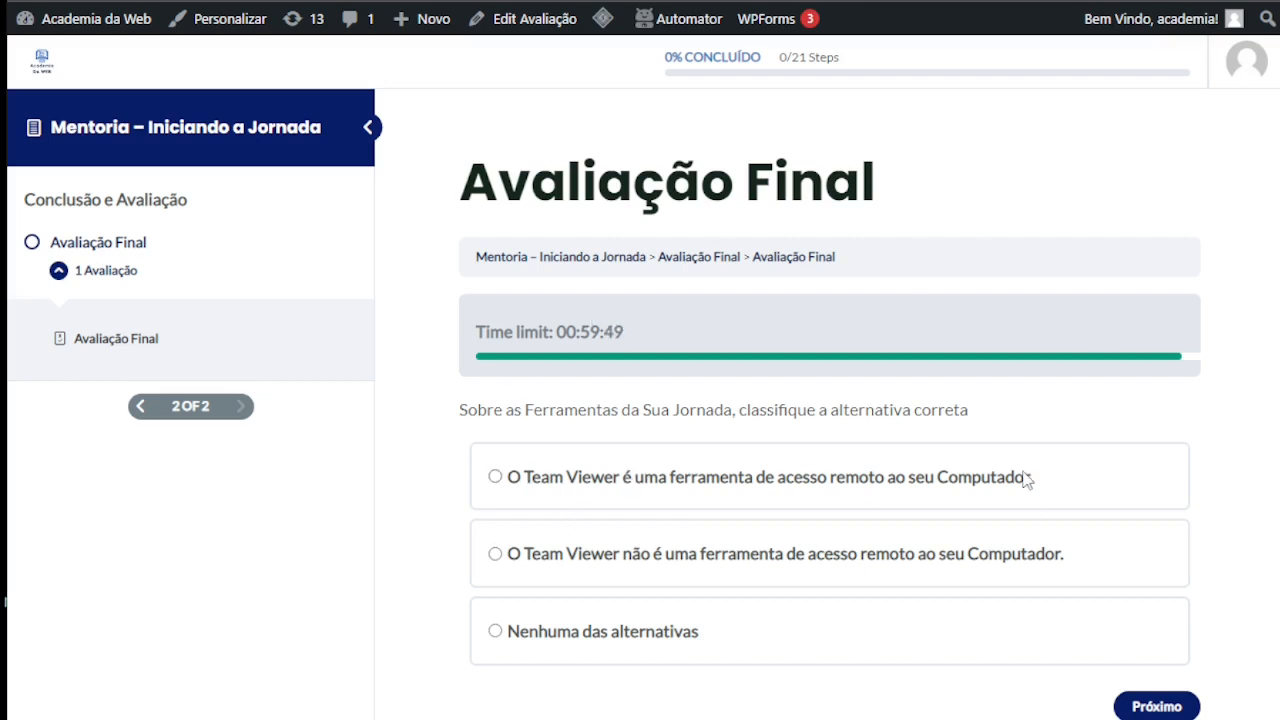
left_click(494, 477)
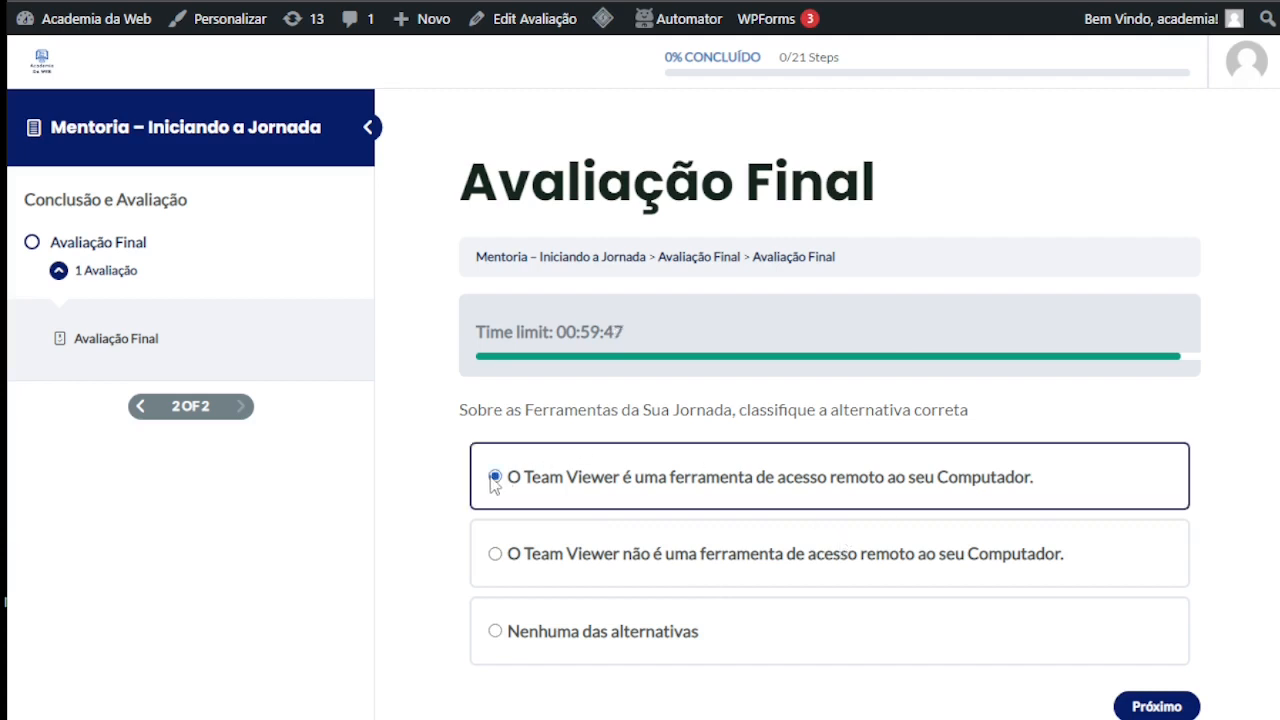
left_click(1148, 705)
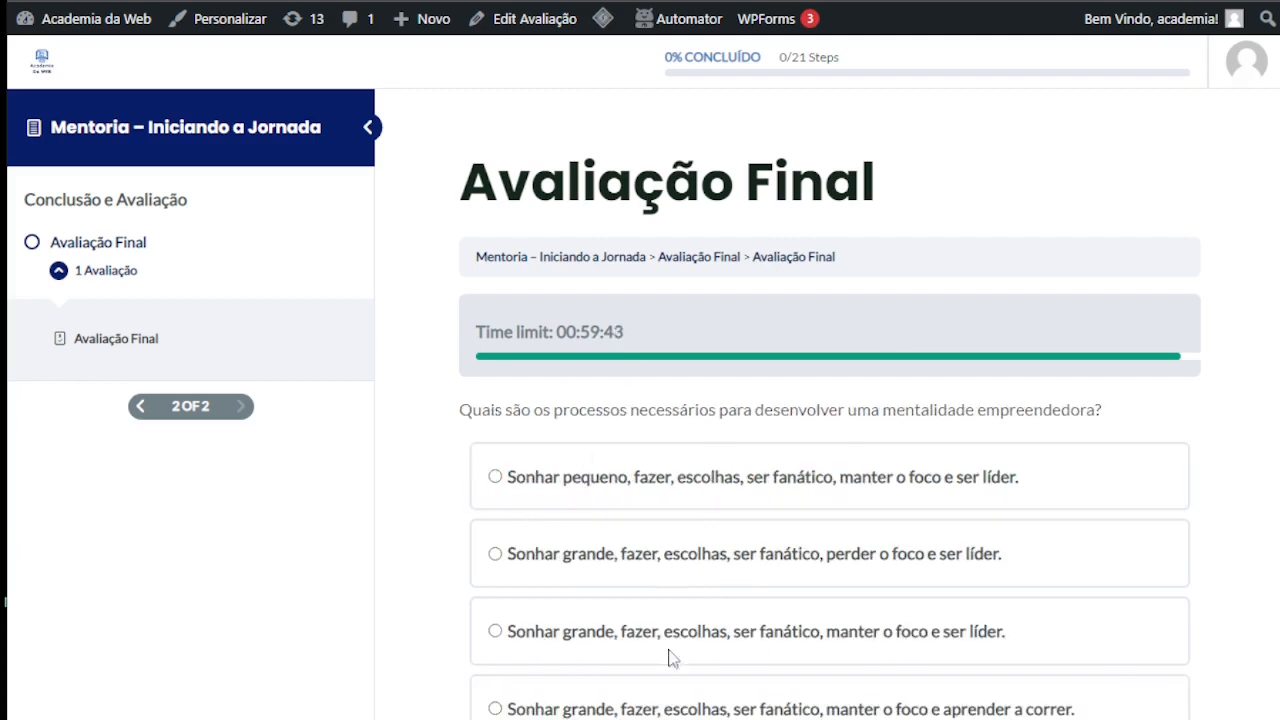
Step: Answer the second question with "Sonhar grande, fazer, escolhas, ser fanático, manter o foco e ser líder.", finish the evaluation and check the result message
left_click(493, 632)
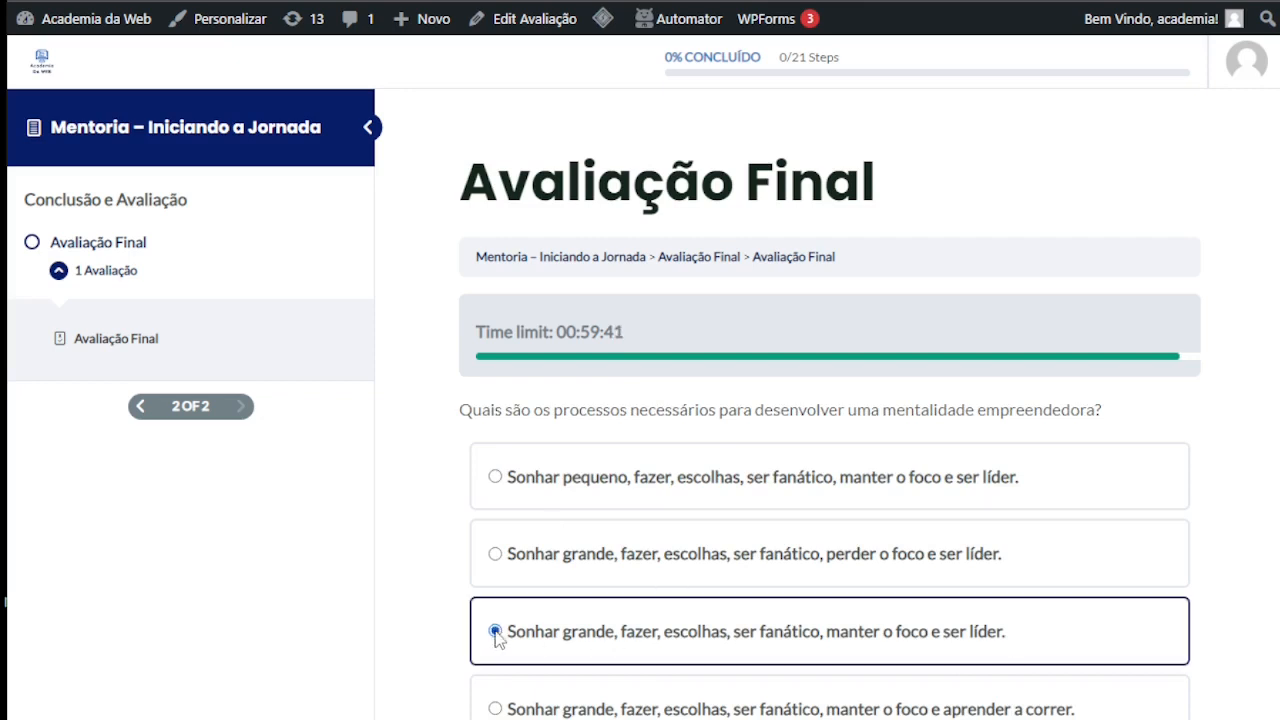
scroll(900, 629, "down", 1)
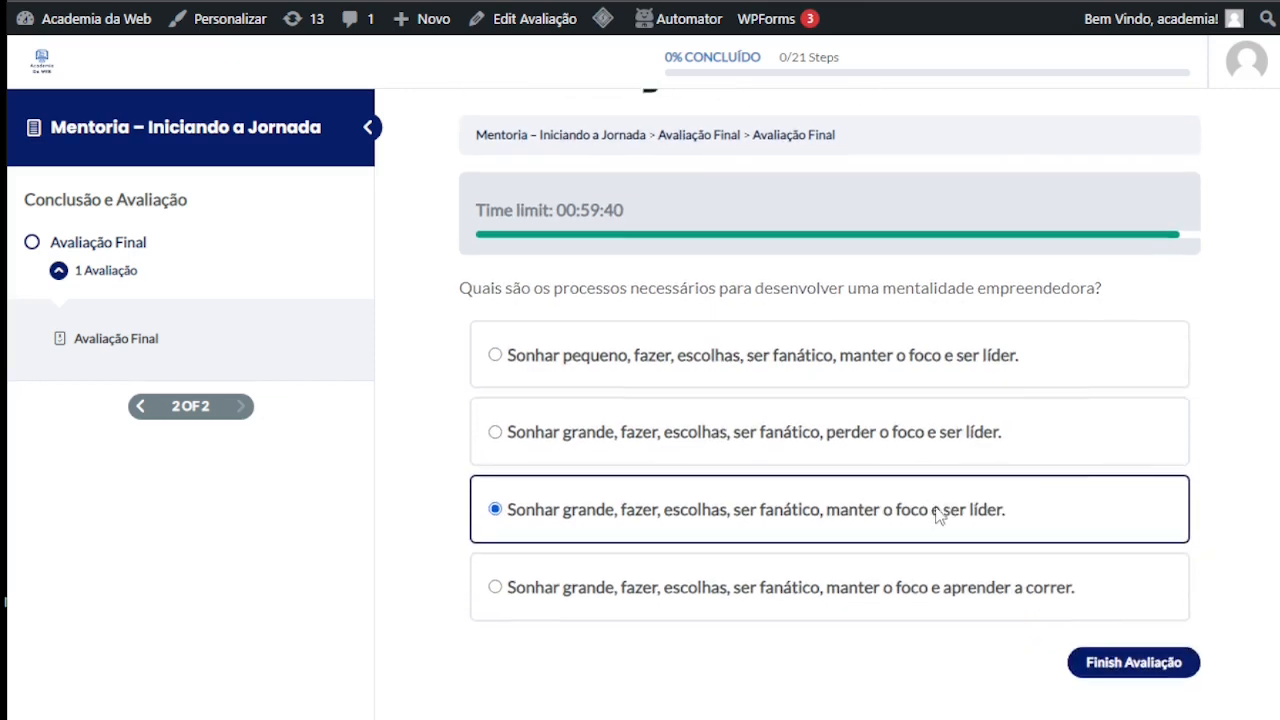
left_click(1120, 668)
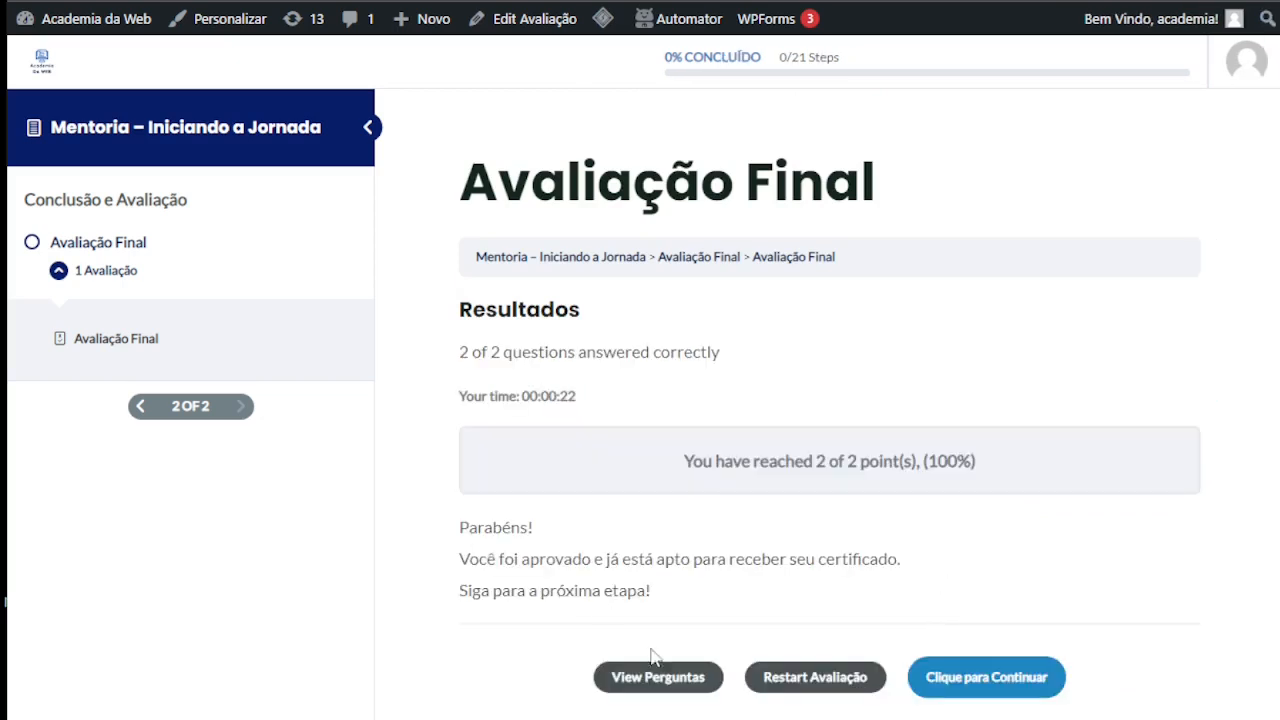
left_click_drag(460, 527, 557, 537)
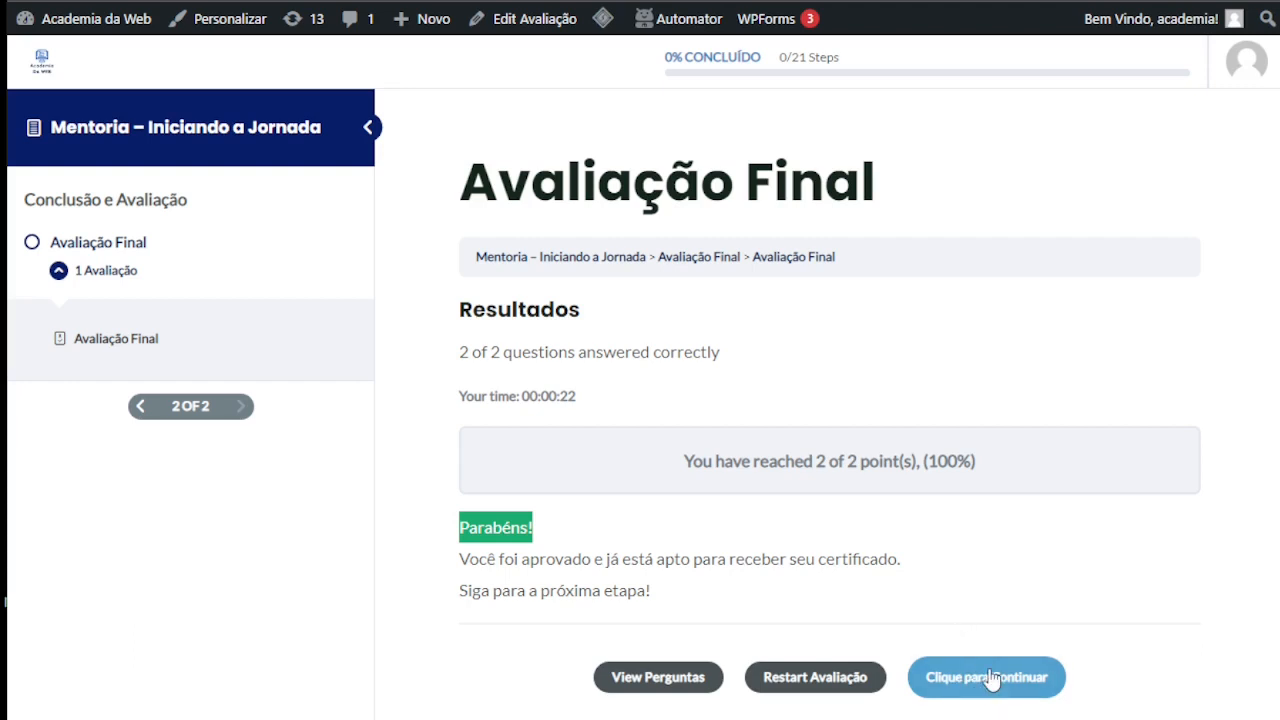
Step: Open the Avaliação Final for editing from its published page
left_click(560, 15)
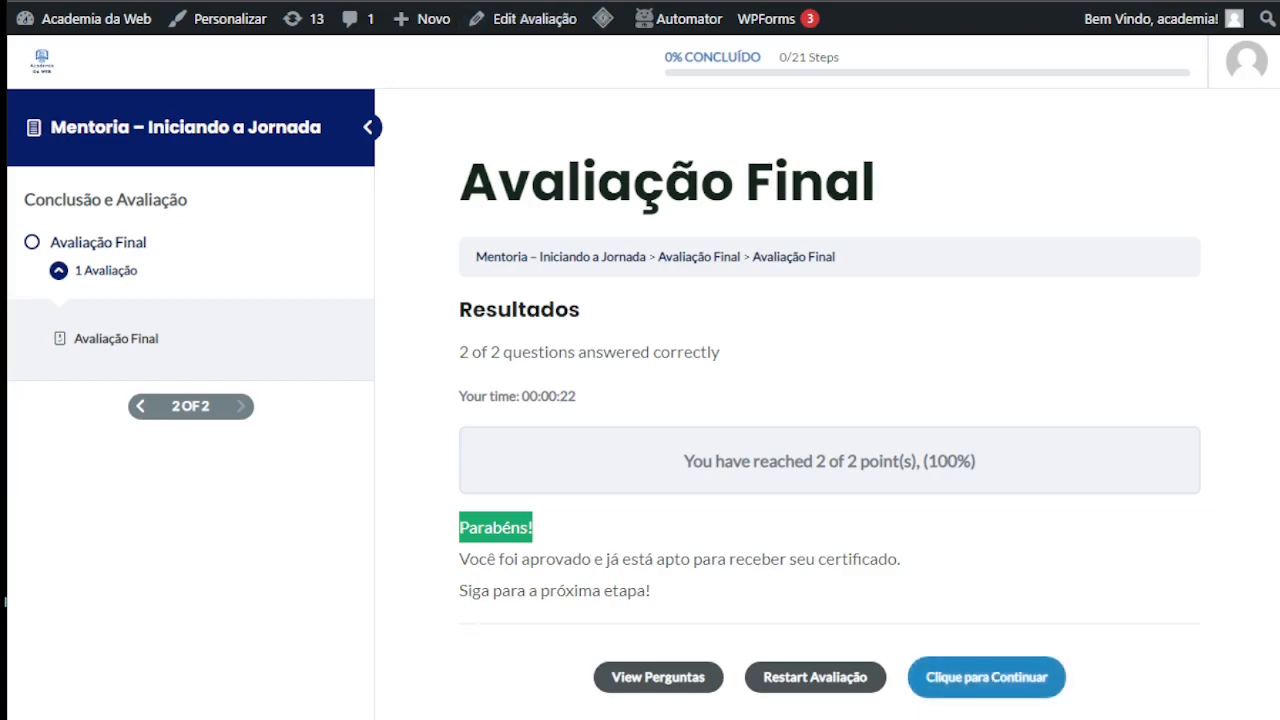